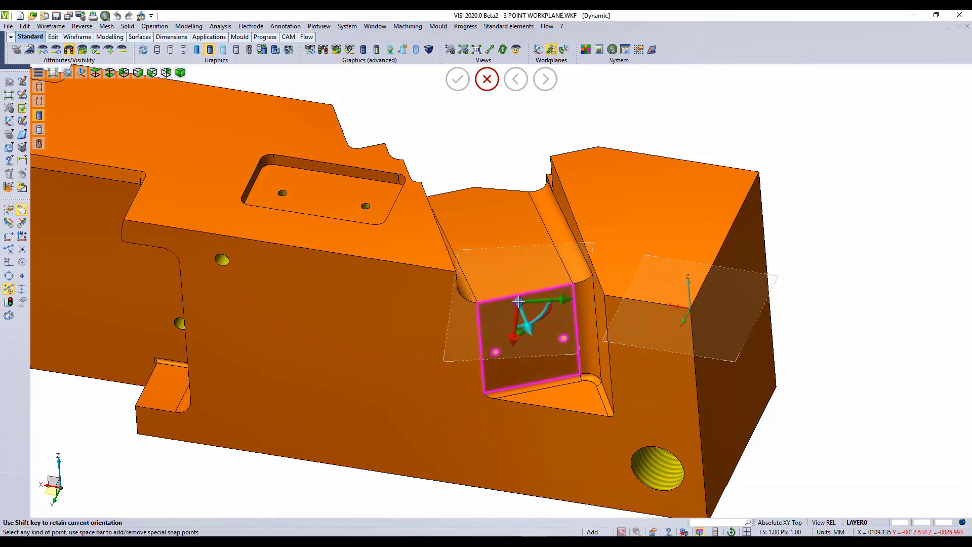
Place a workplane at the midpoint of the pocket face's upper edge and align its X axis towards the sloped face's far edge.
click(524, 292)
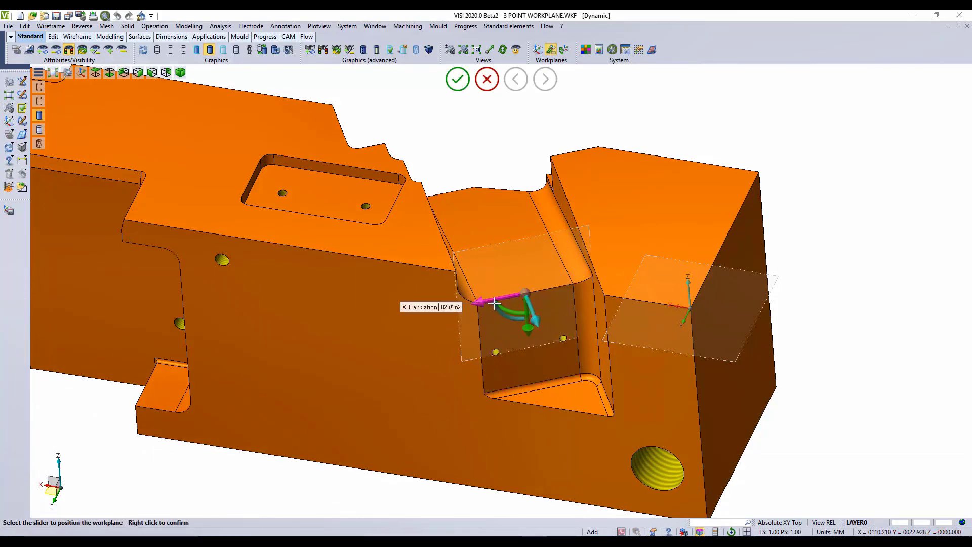
alt+click(476, 303)
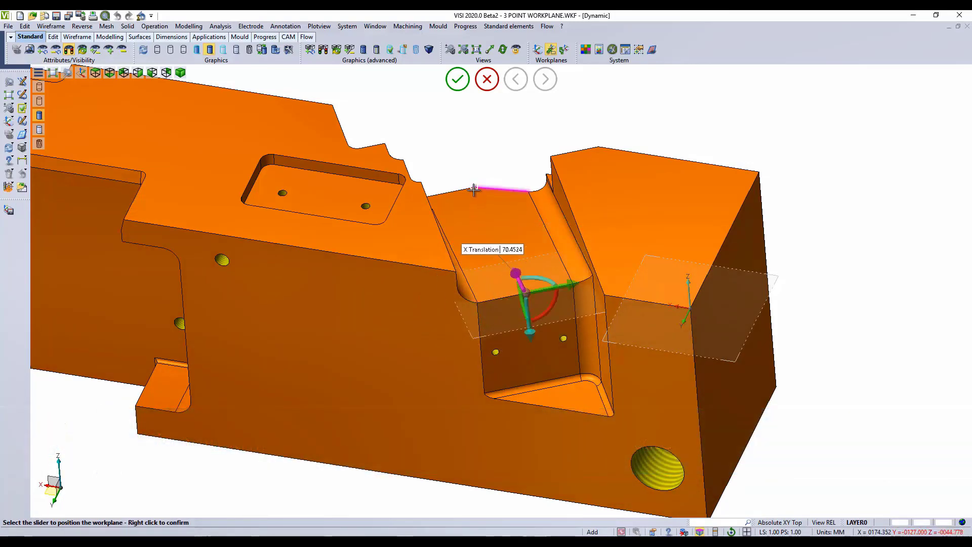
middle_drag(453, 292, 522, 304)
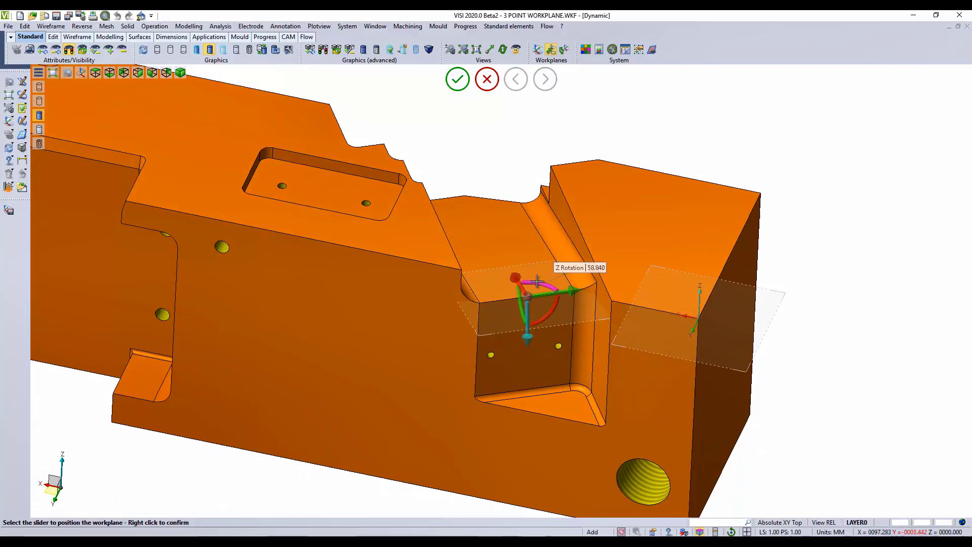
Rotate the workplane about X to the corner point of the pocket's upper edge, accept it and finish the workplane command.
alt+click(543, 318)
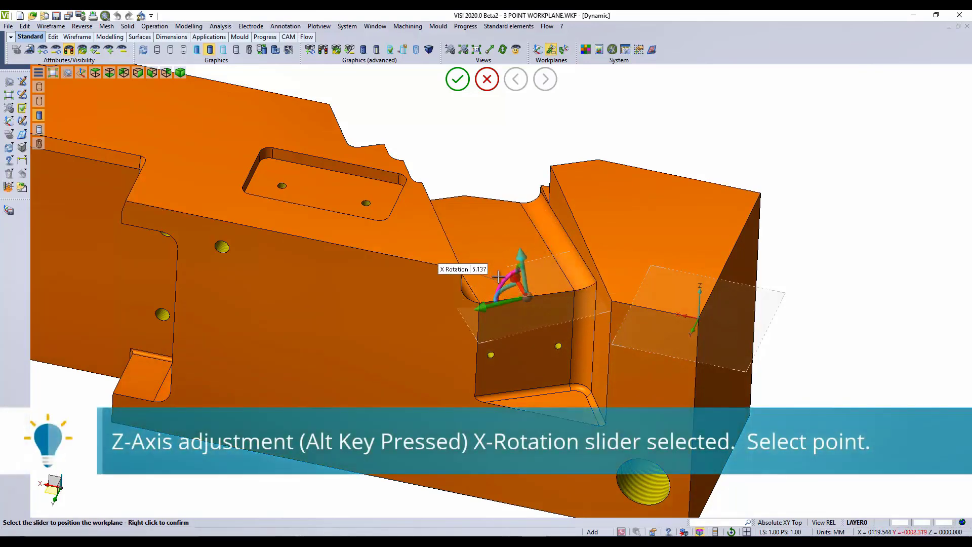
click(481, 302)
mouse_move(527, 340)
middle_down()
mouse_move(552, 353)
mouse_move(533, 348)
middle_up()
click(457, 80)
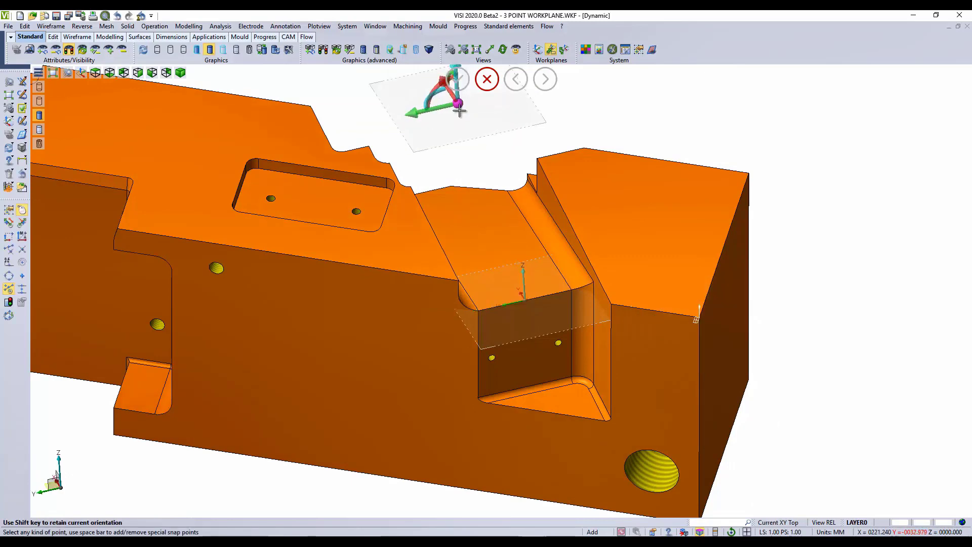
key(Escape)
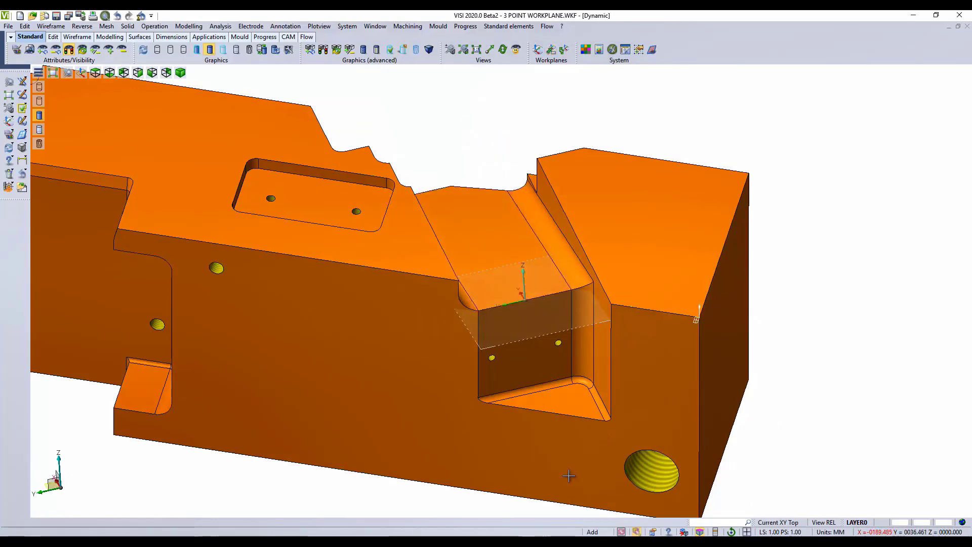
Check the new workplane's alignment with the pocket in its Left view.
middle_drag(539, 440, 531, 418)
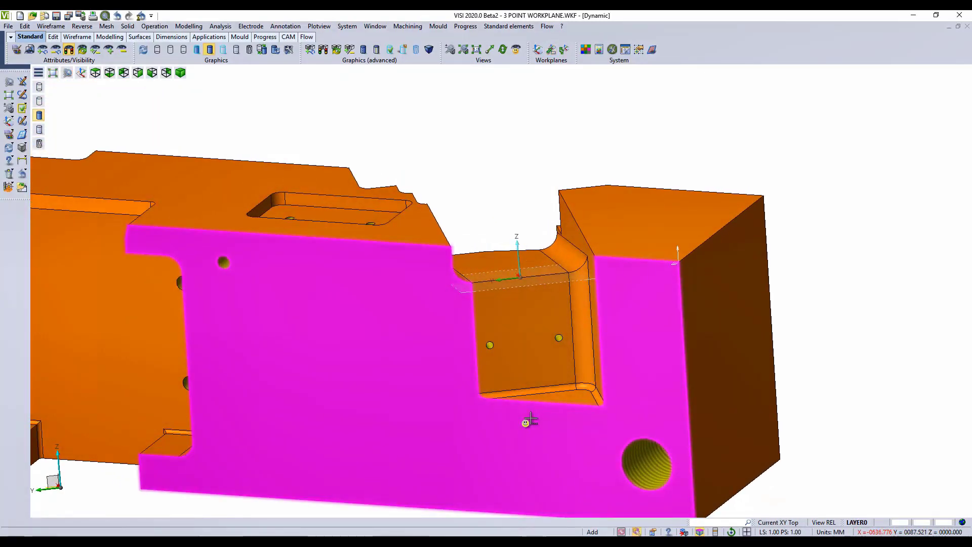
key(F8)
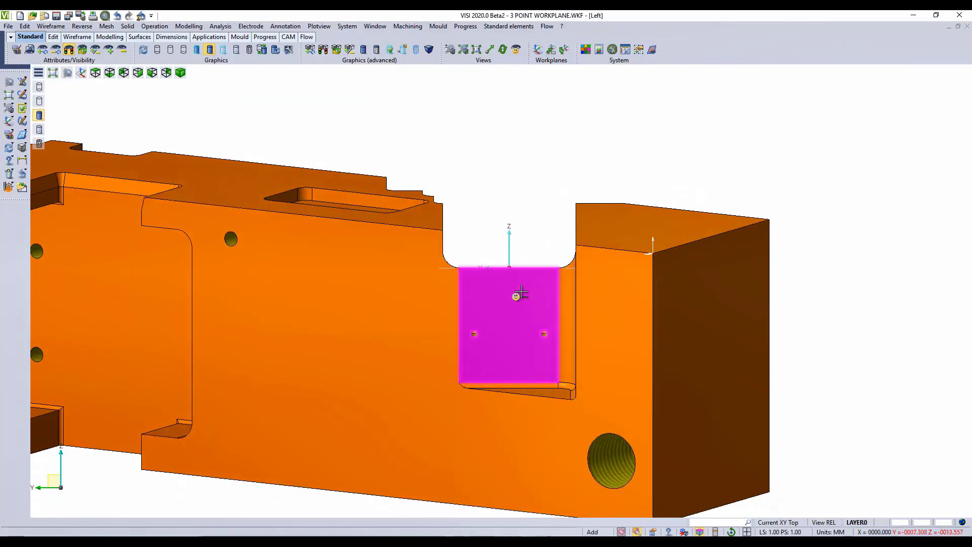
middle_drag(517, 293, 543, 333)
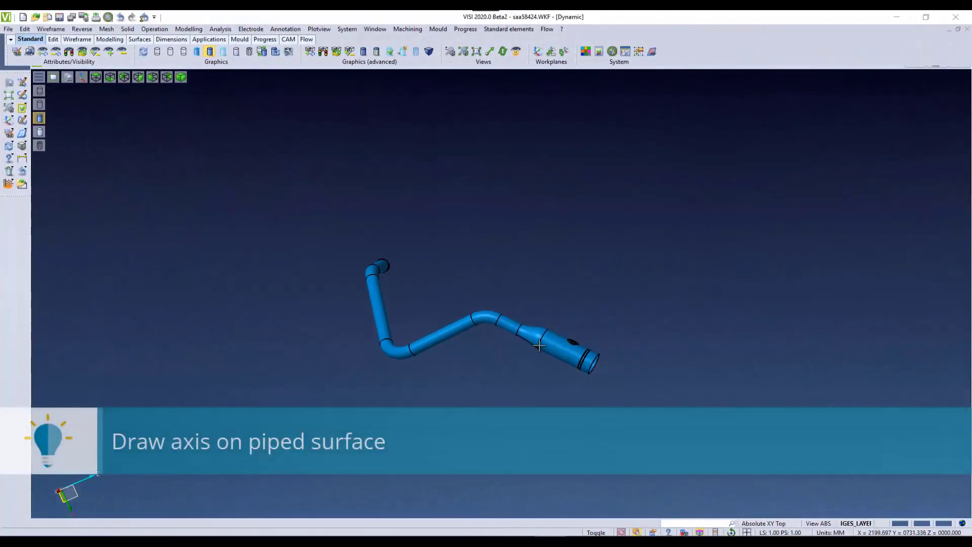
Display the pipe model as translucent shading with its edges shown.
scroll(539, 345, up, 5)
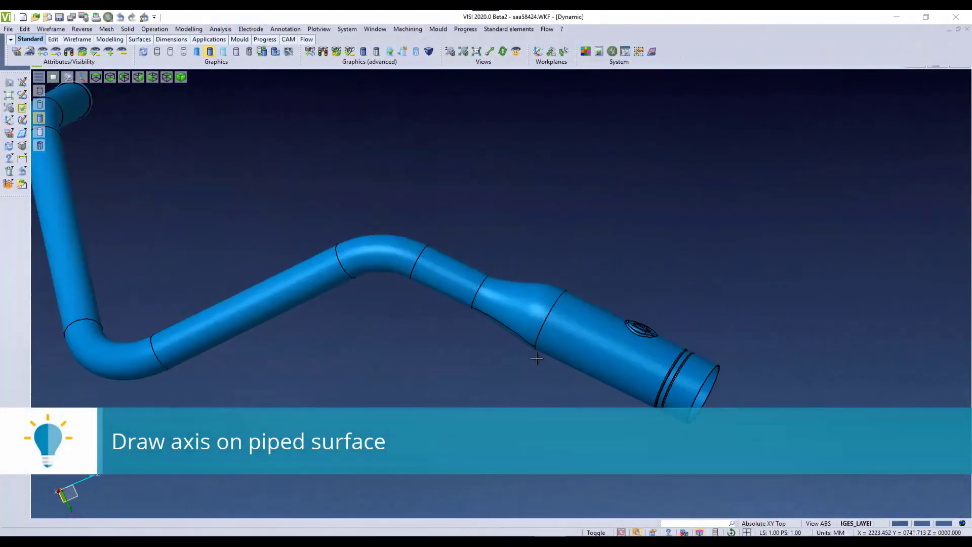
mouse_move(539, 355)
middle_down()
mouse_move(530, 361)
mouse_move(493, 322)
mouse_move(527, 359)
middle_up()
scroll(527, 361, down, 4)
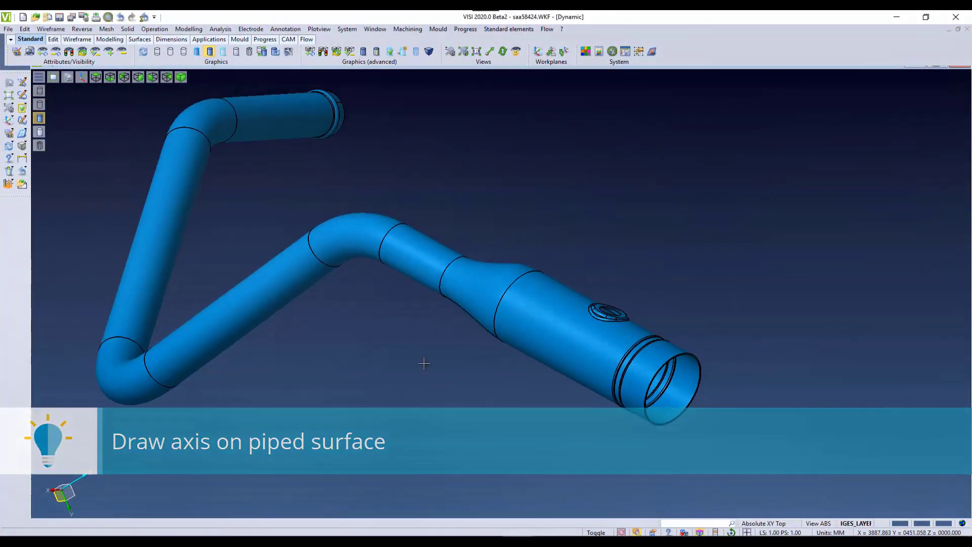
click(225, 53)
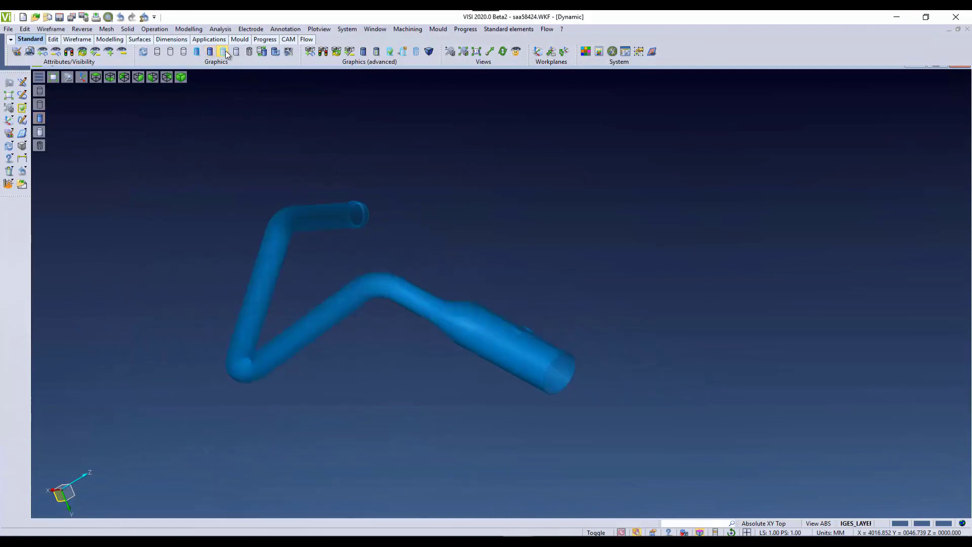
click(236, 52)
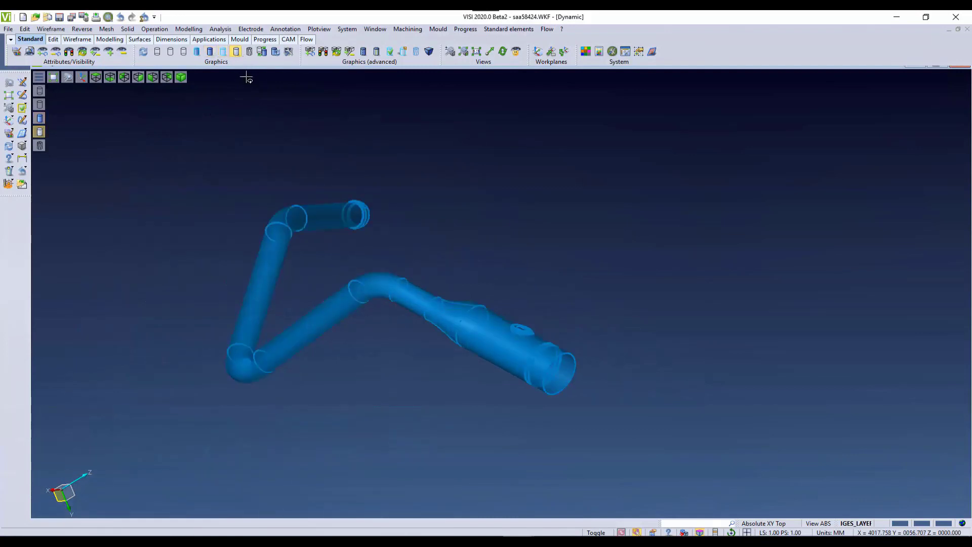
Start Draw axes and select the connected straight and curved cylindrical faces along the pipe.
click(50, 29)
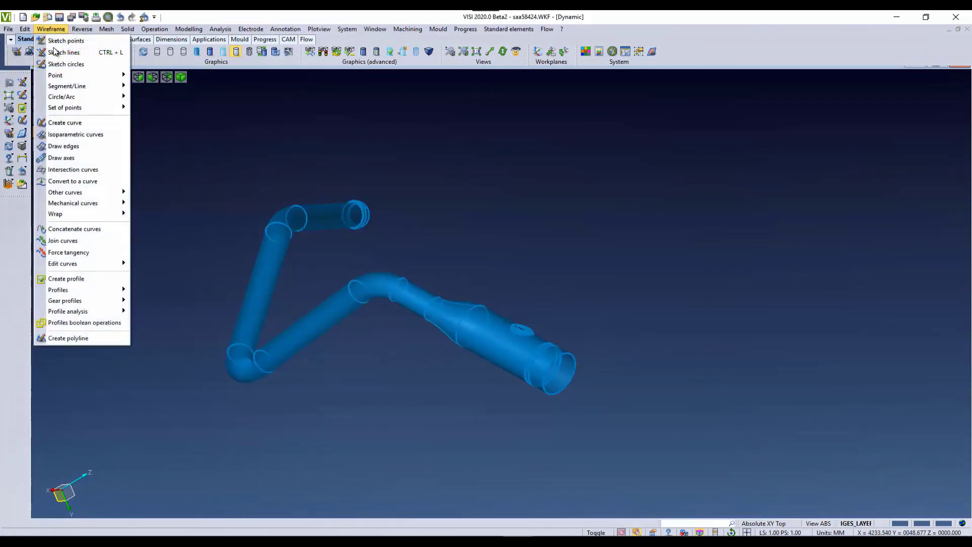
click(87, 158)
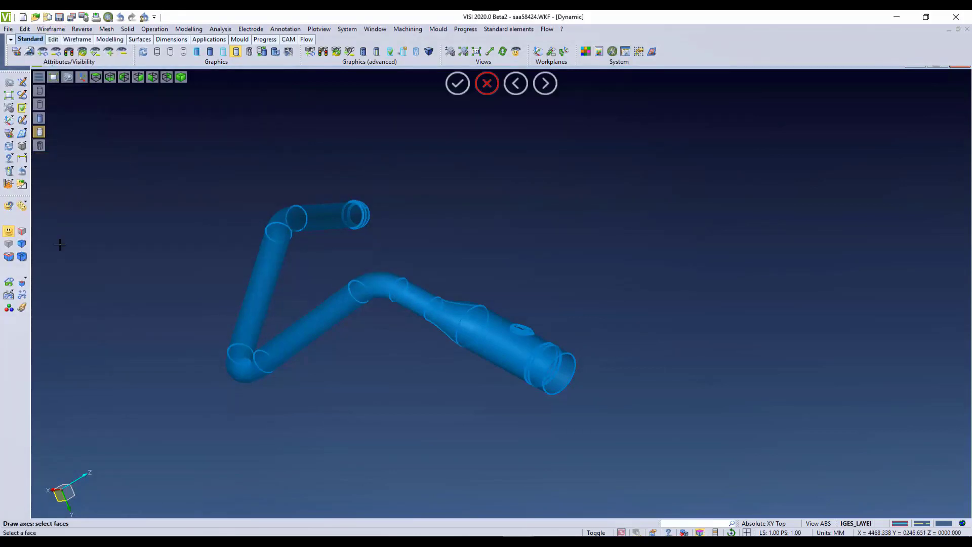
middle_drag(338, 232, 350, 210)
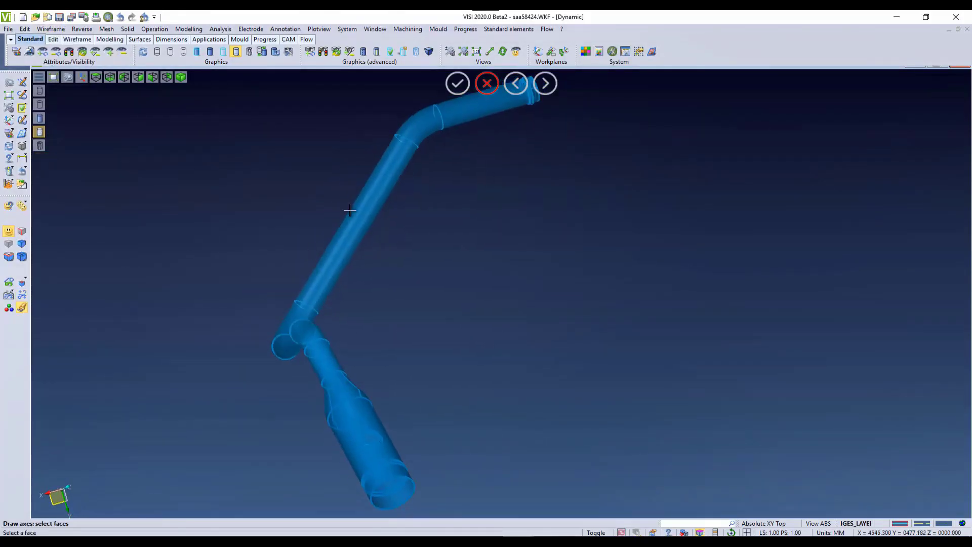
click(456, 113)
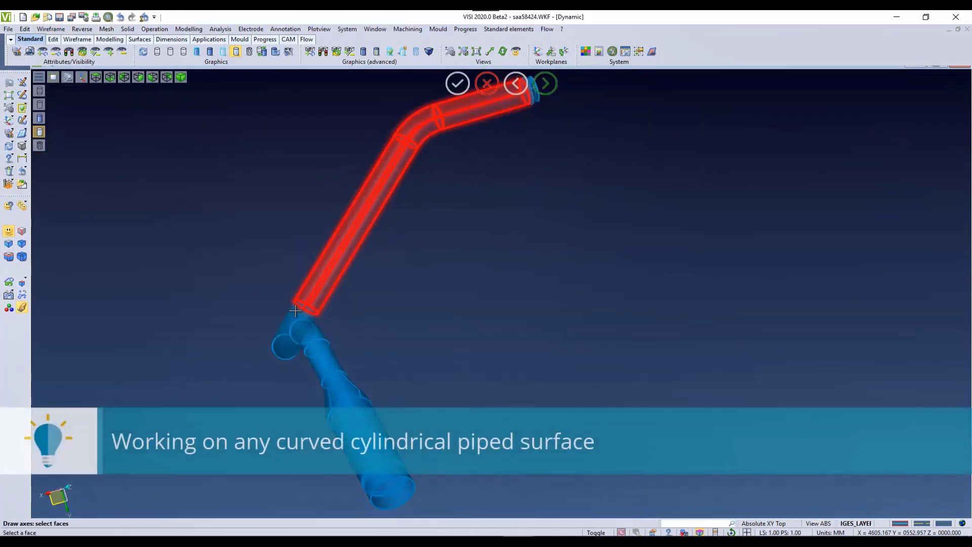
middle_drag(292, 343, 388, 394)
click(369, 385)
right_click(386, 368)
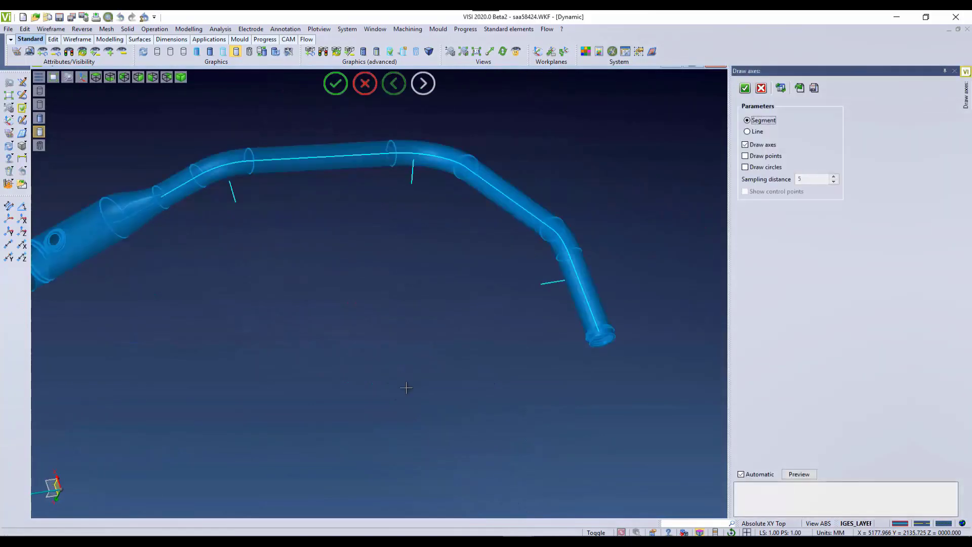
Try adding points and circles to the pipe axes, and restore the output to axes only.
mouse_move(371, 287)
middle_down()
mouse_move(408, 310)
mouse_move(365, 269)
middle_up()
scroll(279, 204, up, 5)
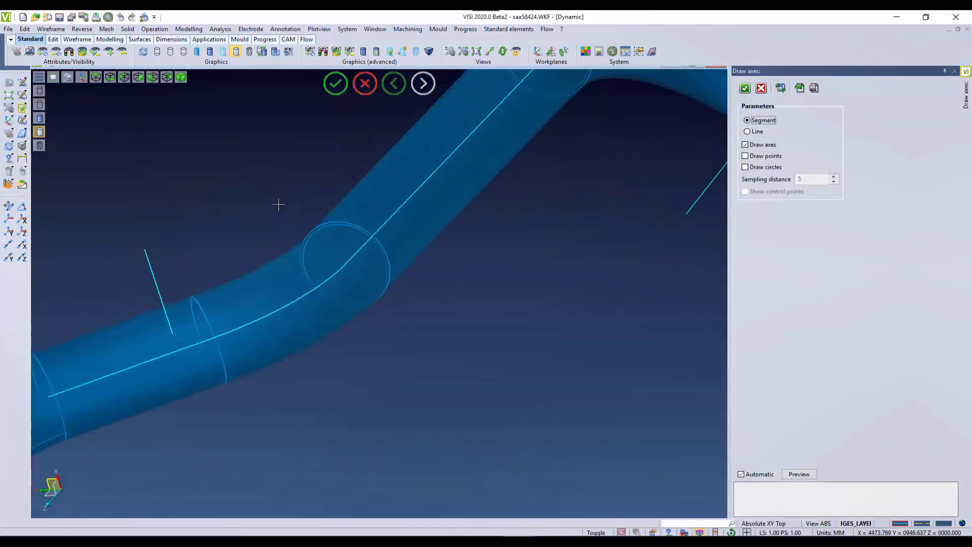
mouse_move(283, 235)
middle_down()
mouse_move(310, 254)
mouse_move(282, 247)
middle_up()
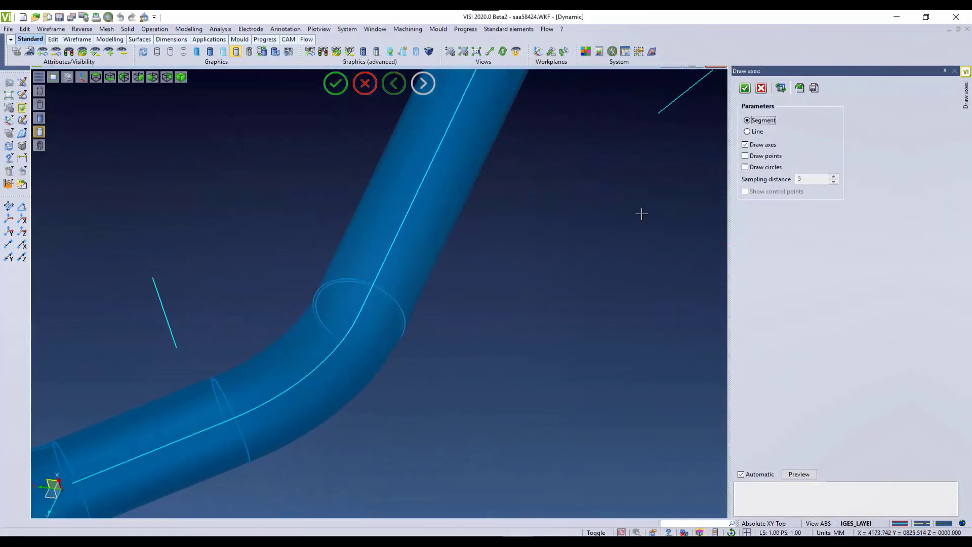
click(749, 158)
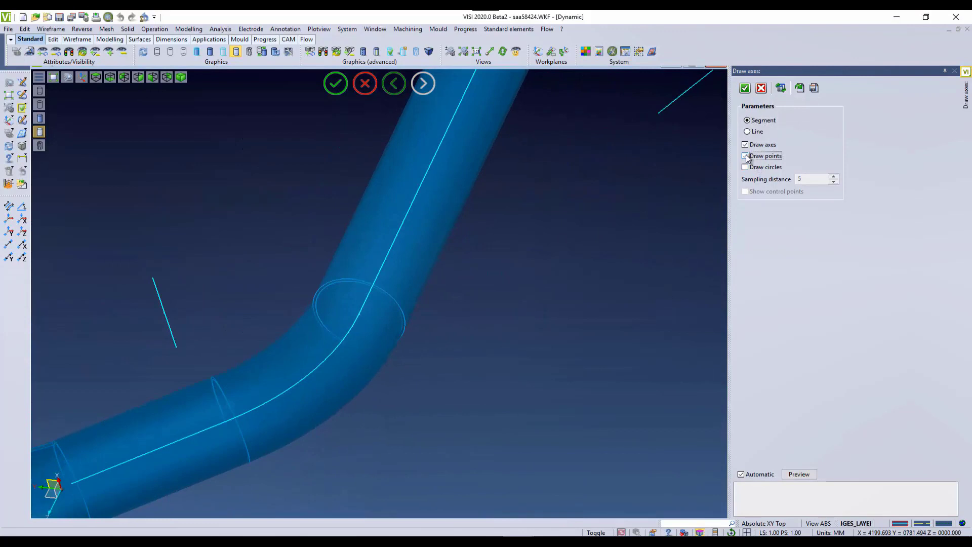
click(745, 169)
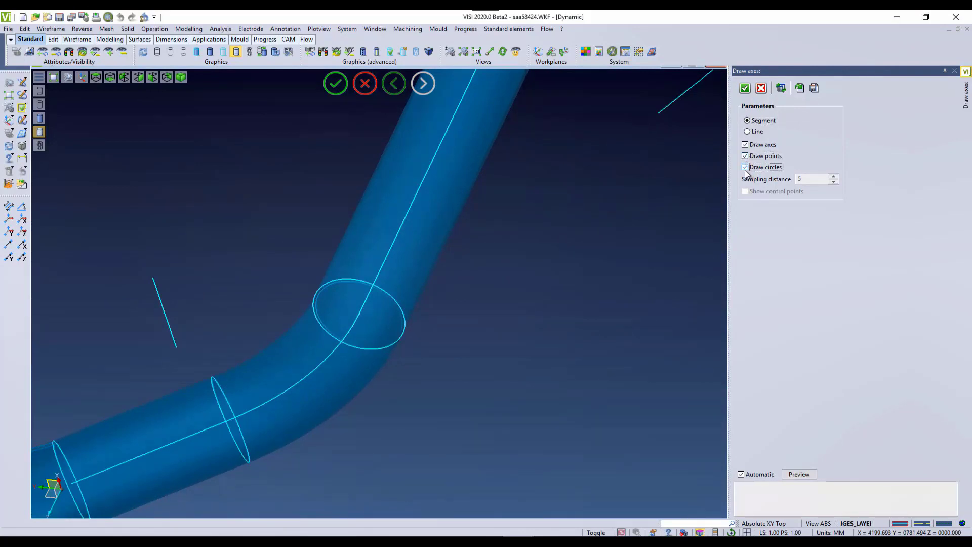
scroll(360, 297, up, 4)
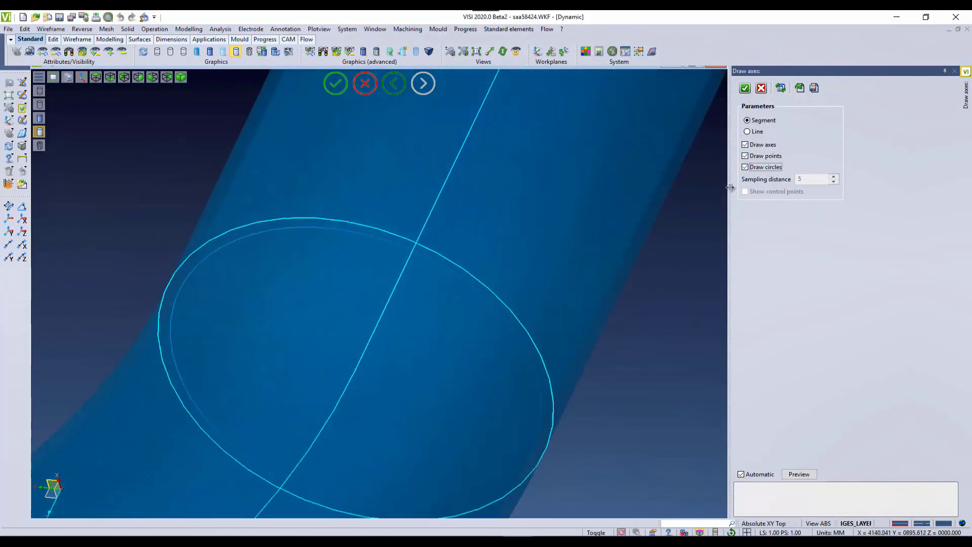
click(746, 145)
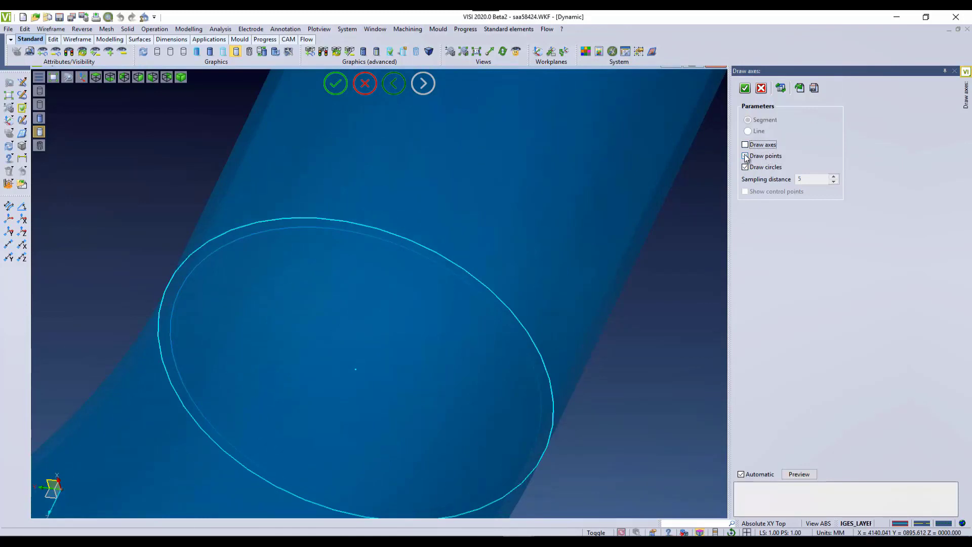
click(745, 145)
click(745, 156)
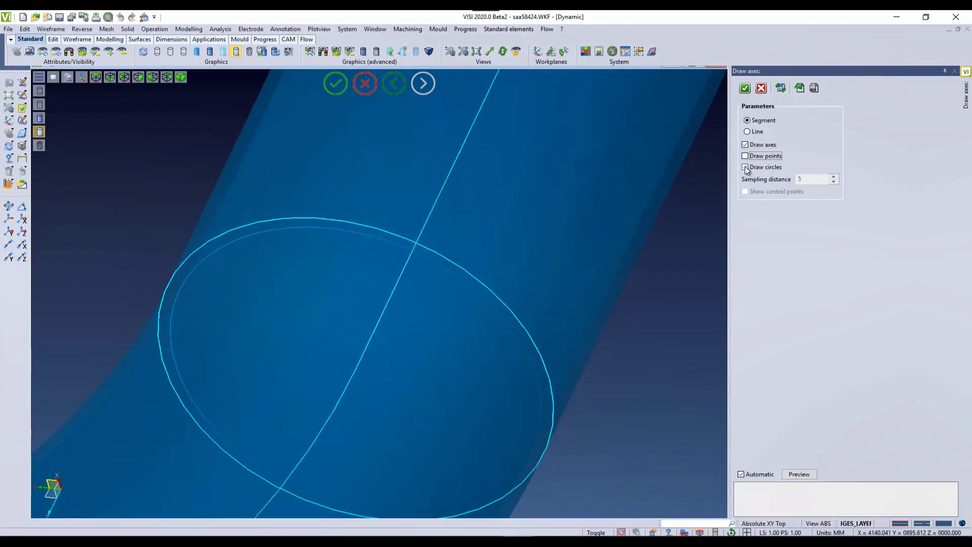
click(745, 168)
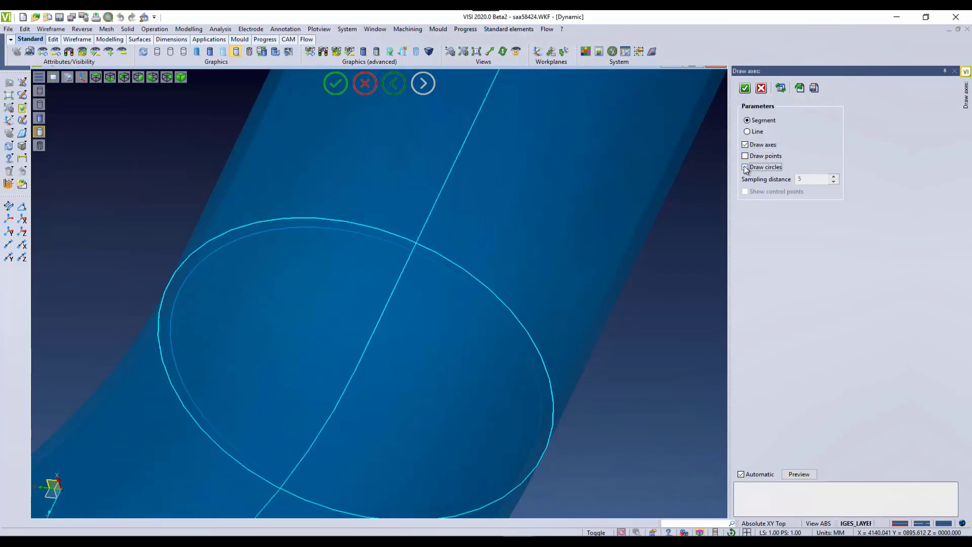
Create the pipe's centre axes as segments and finish the Draw axes command.
click(744, 89)
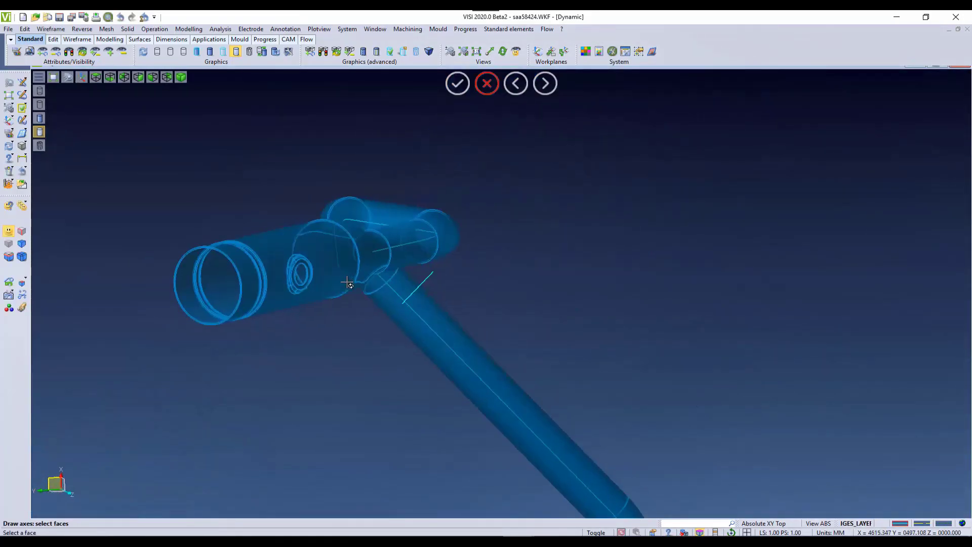
click(484, 93)
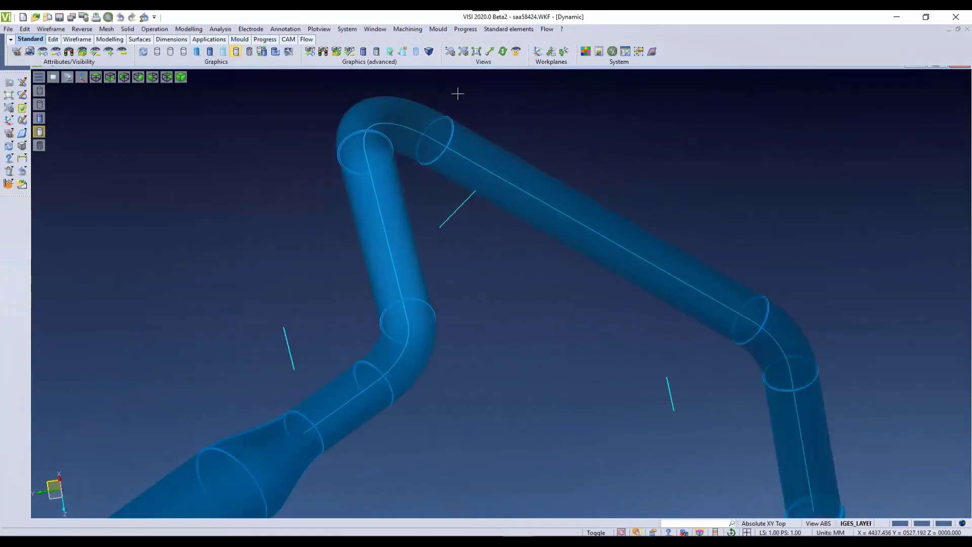
Inspect the radii and surface type of two pipe bends with the Surface analyser, and close the analysis.
click(220, 29)
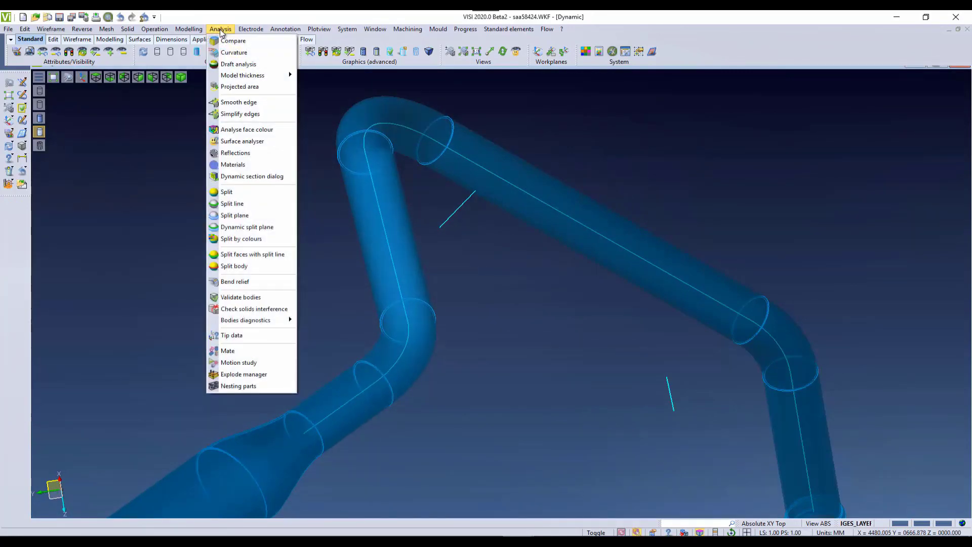
click(241, 141)
click(286, 347)
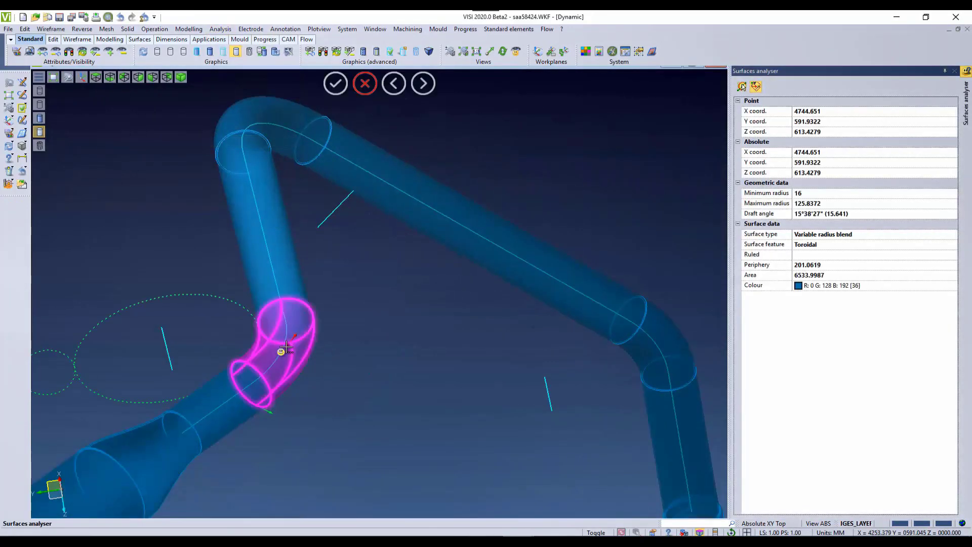
mouse_move(285, 351)
middle_down()
mouse_move(317, 369)
mouse_move(272, 345)
middle_up()
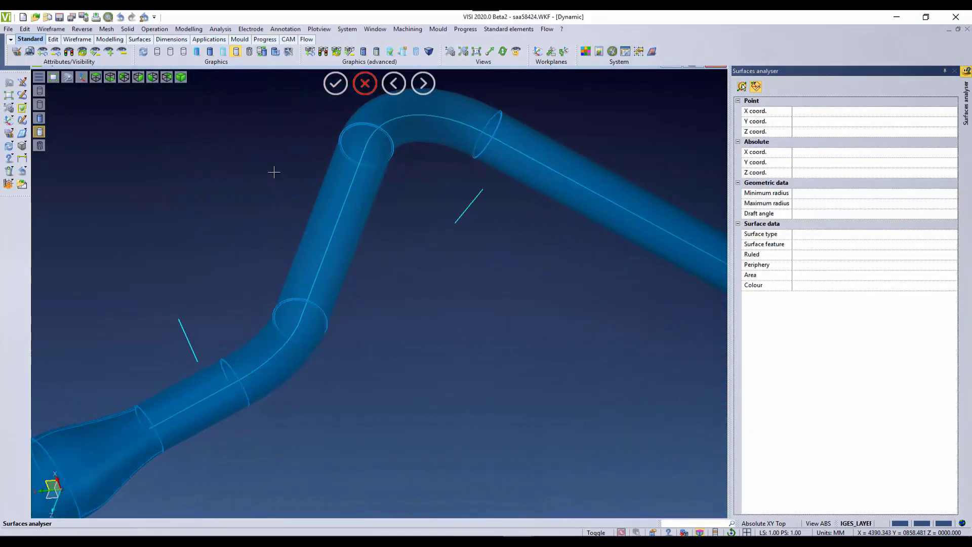
mouse_move(414, 120)
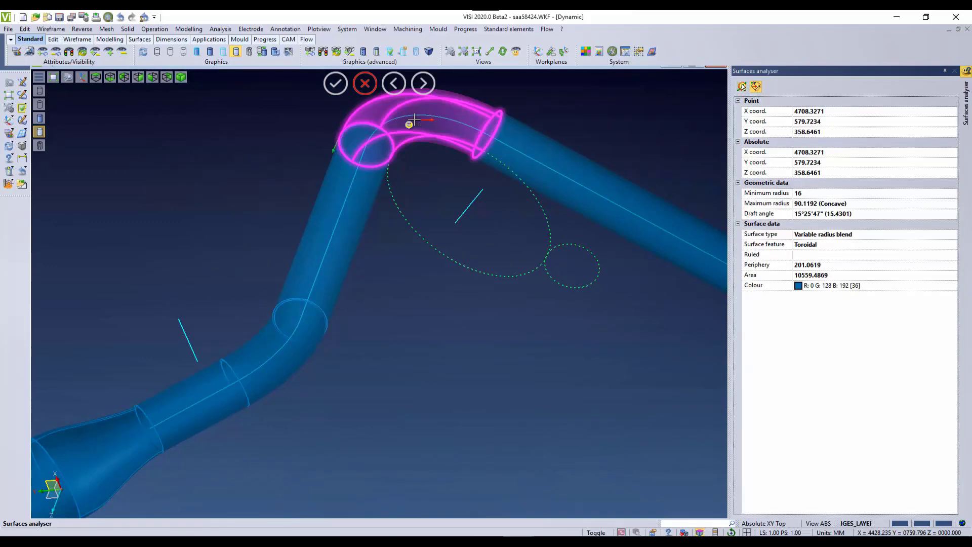
middle_drag(412, 121, 407, 130)
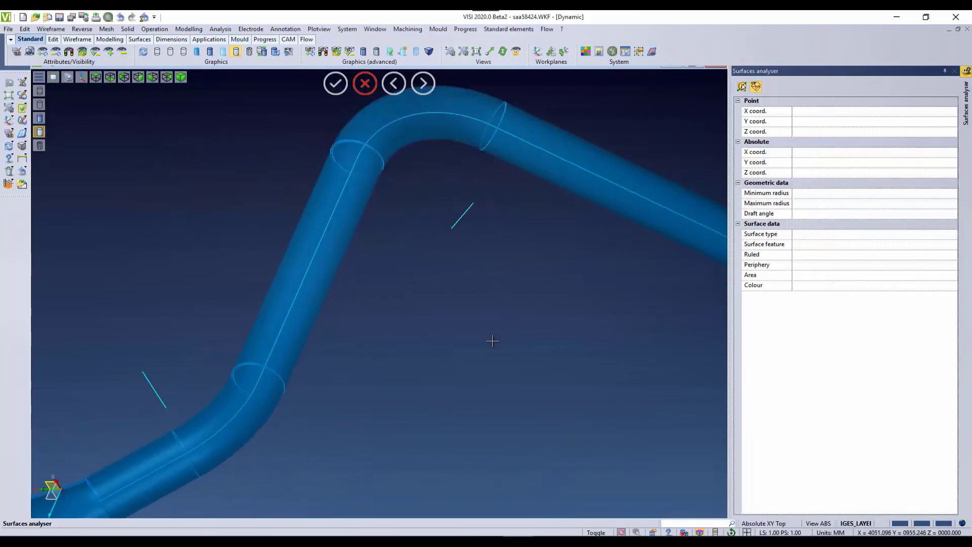
click(365, 84)
middle_drag(521, 349, 731, 378)
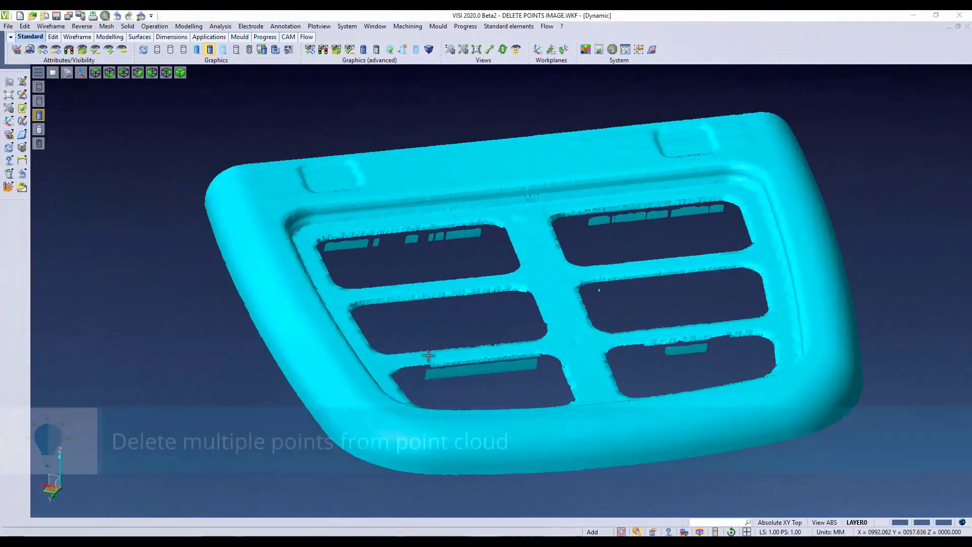
Start deleting points from a set of points and select the grille's point cloud.
middle_drag(430, 358, 416, 348)
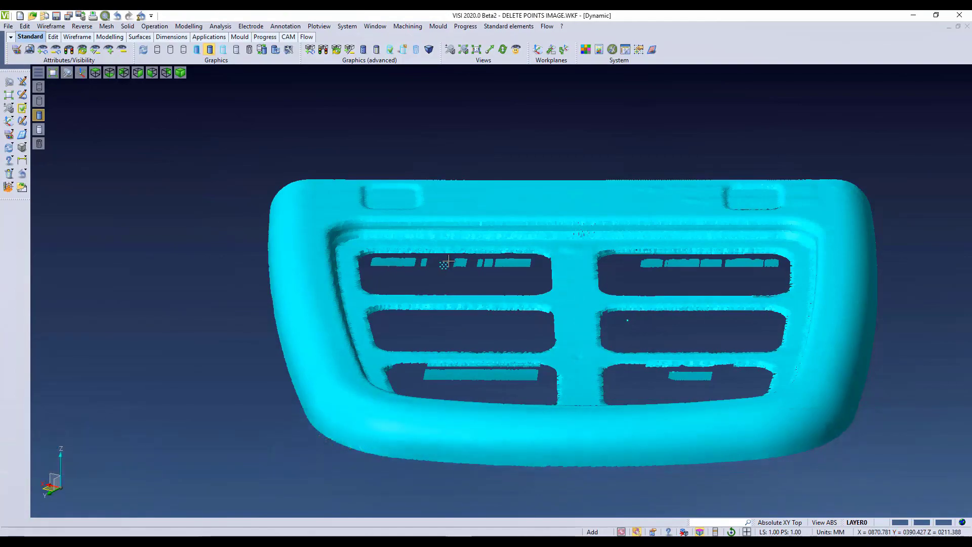
scroll(456, 304, up, 3)
scroll(458, 319, up, 4)
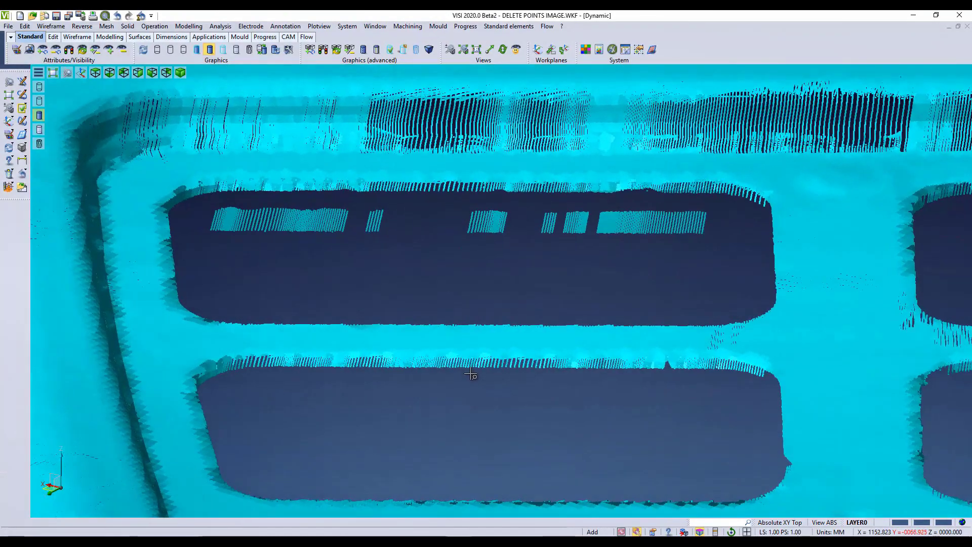
click(51, 26)
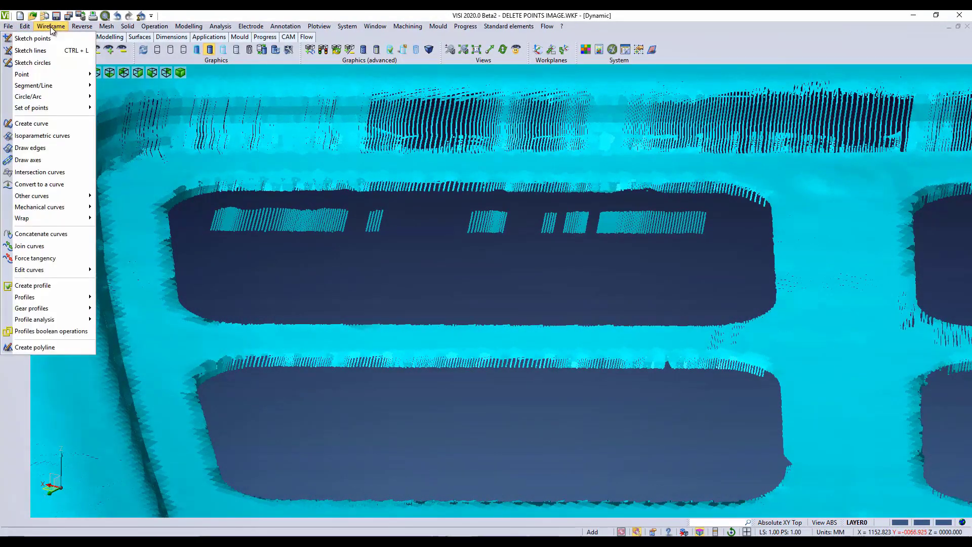
mouse_move(47, 108)
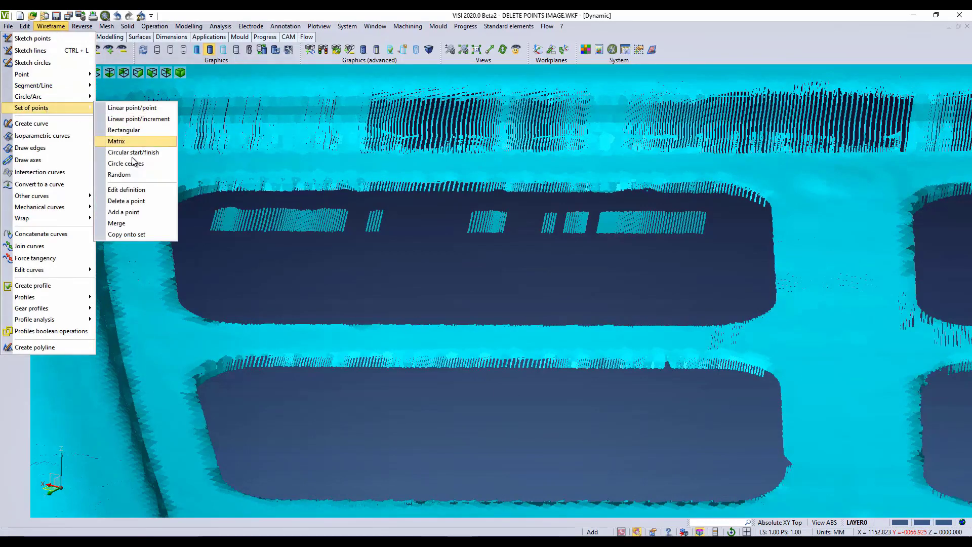
click(144, 204)
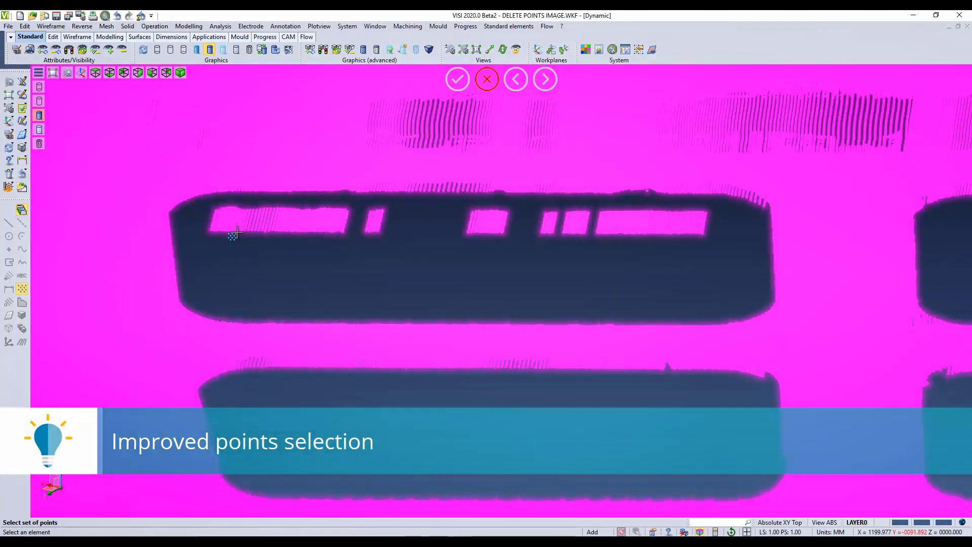
click(236, 232)
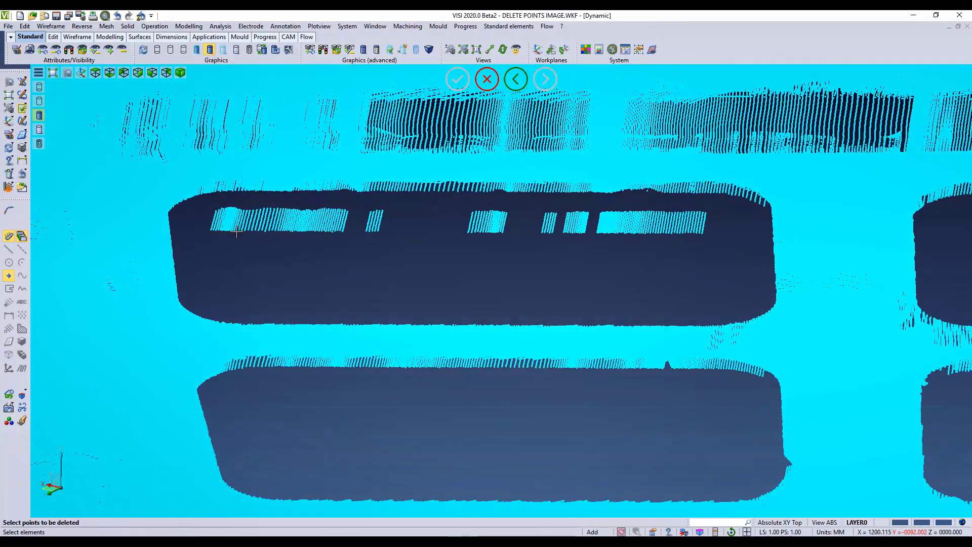
Enclose the stray point strips inside the grille's upper-left opening with a selection polyline and delete them.
click(9, 407)
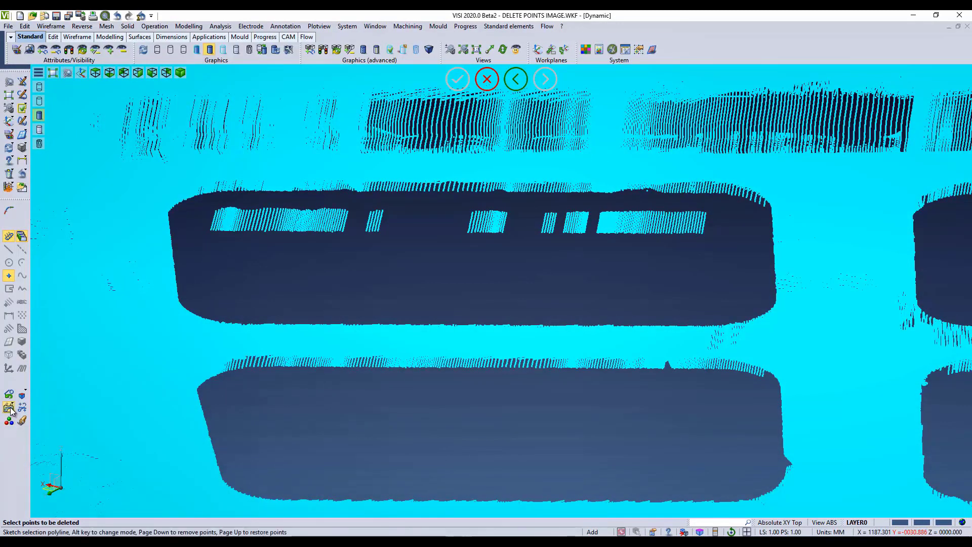
click(205, 200)
click(715, 204)
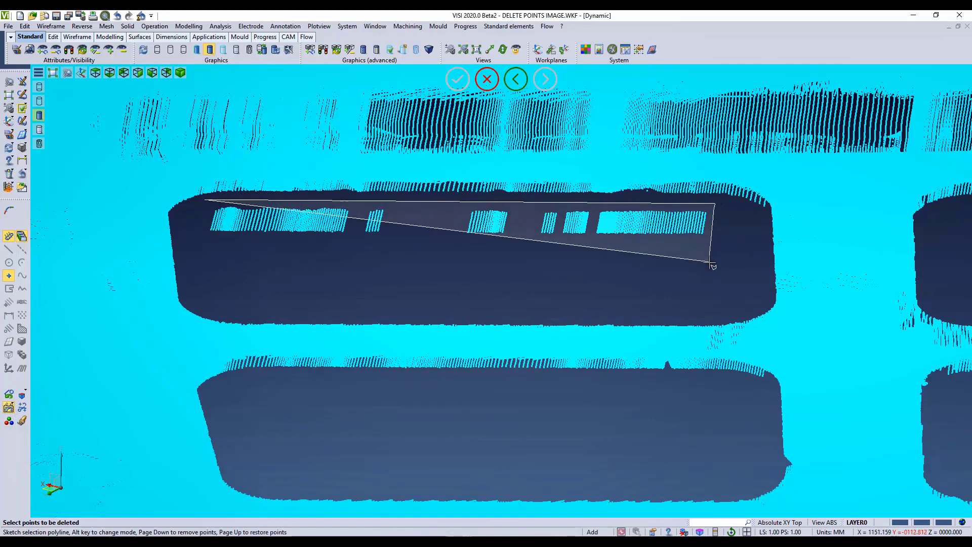
click(710, 262)
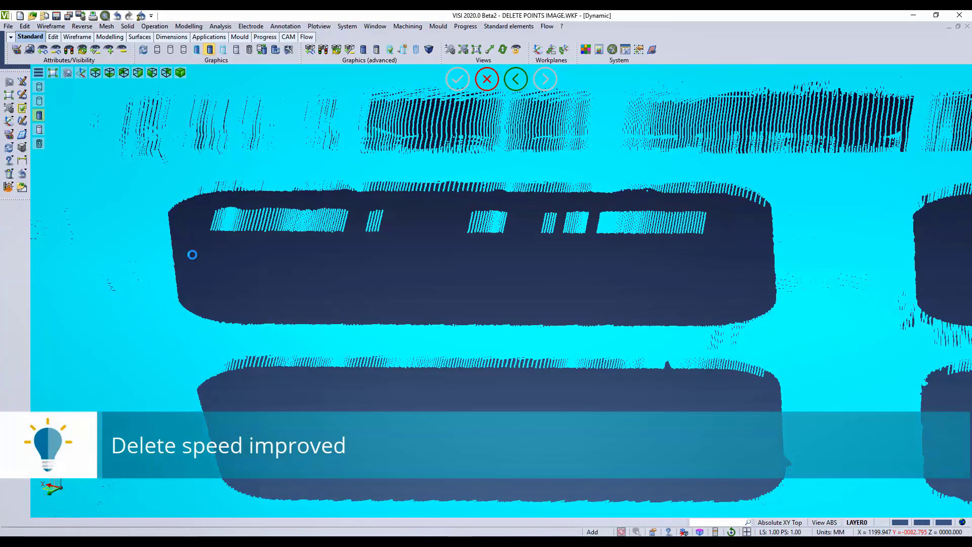
scroll(198, 256, down, 5)
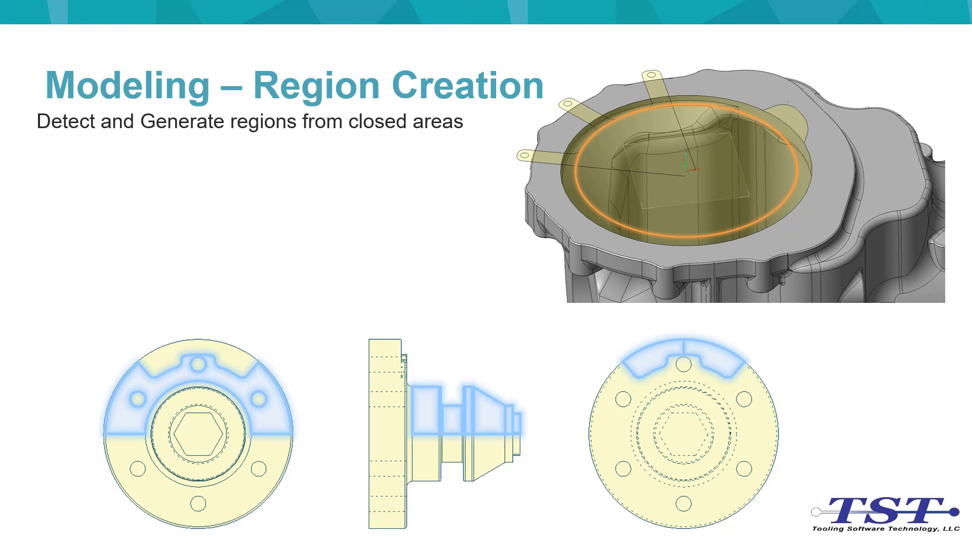
key(Right)
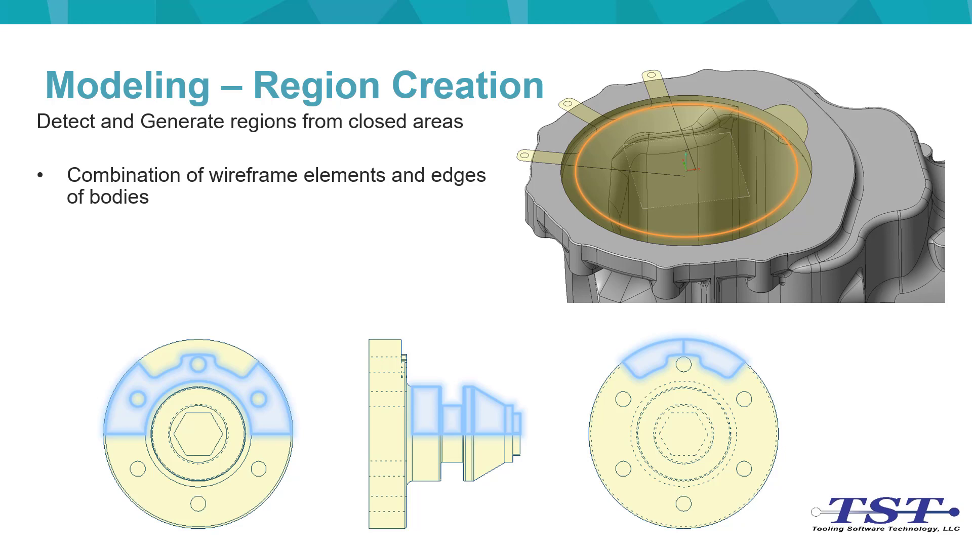
key(Right)
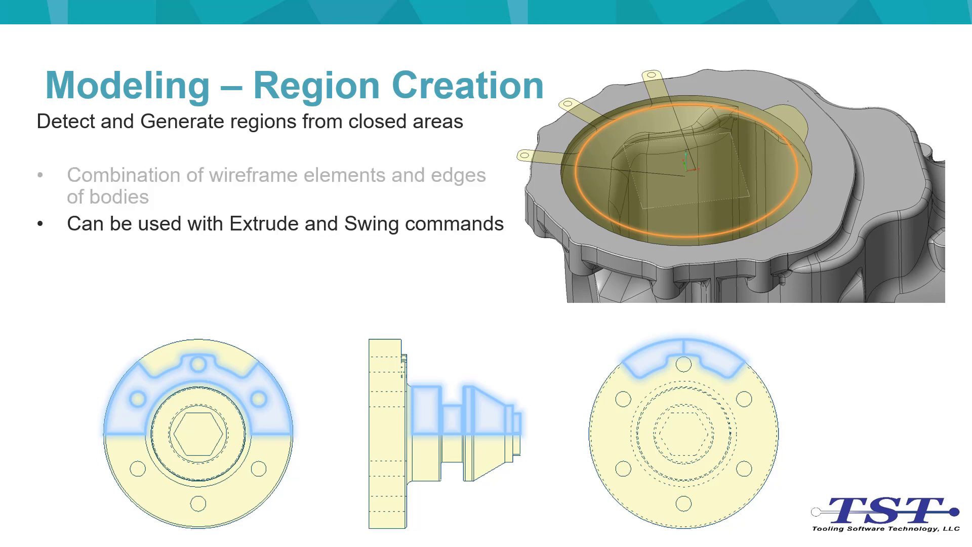
key(Right)
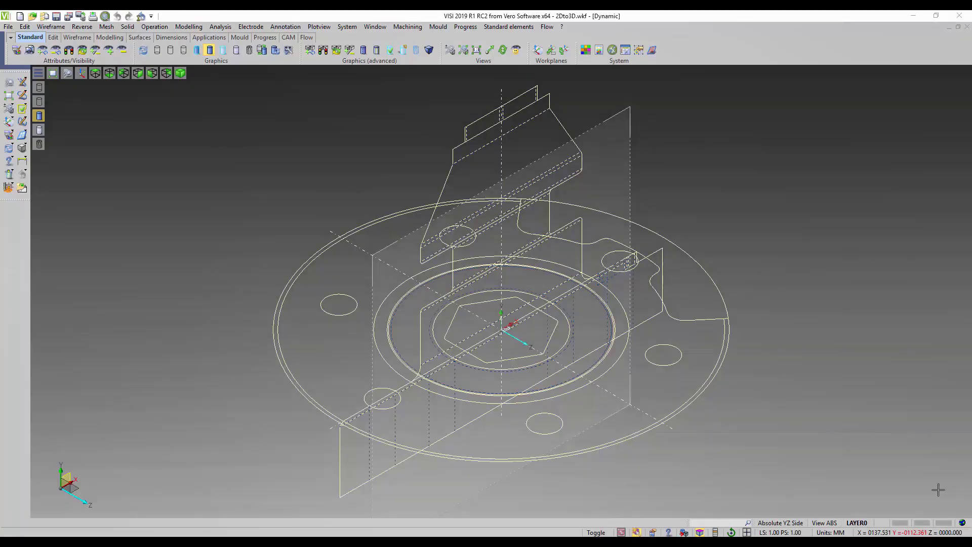
Enable Region creation in the user interface settings and close the settings.
click(354, 32)
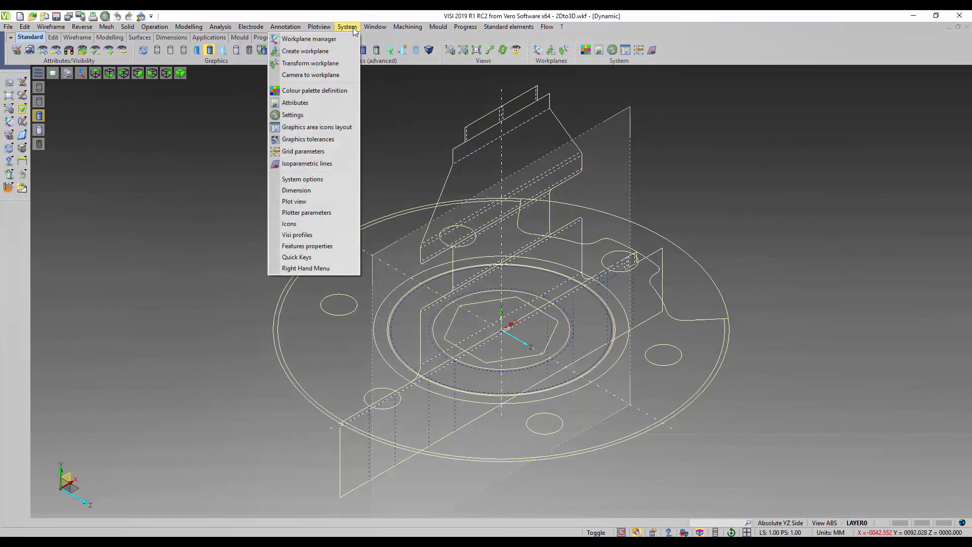
click(279, 116)
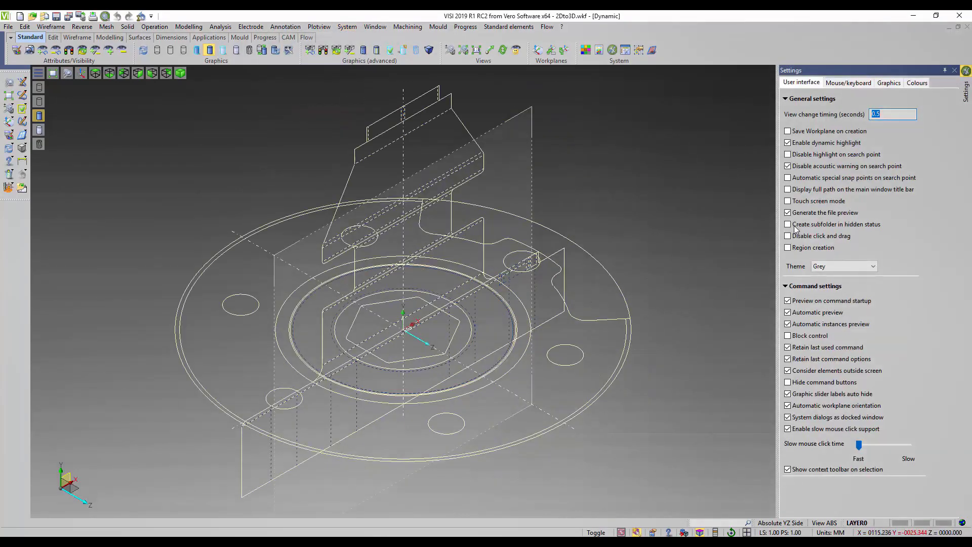
click(796, 248)
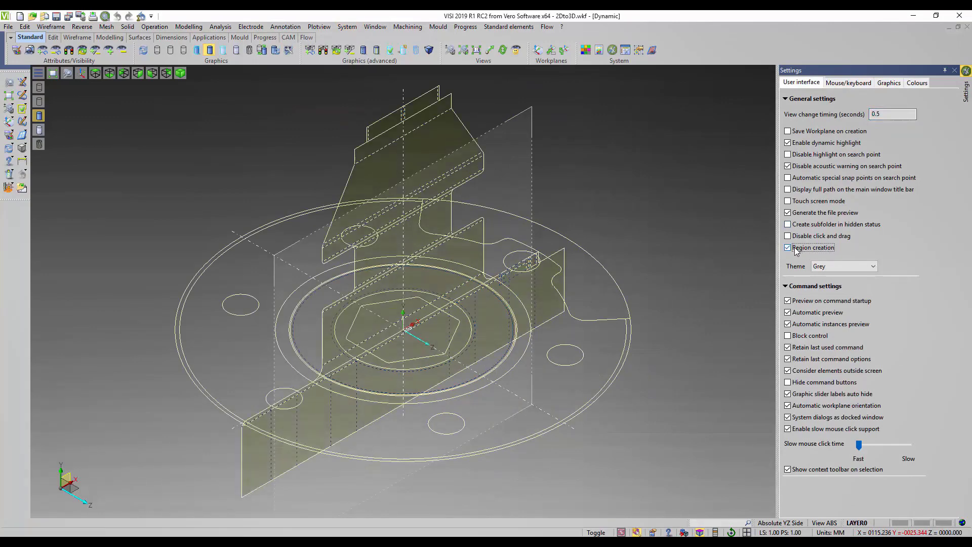
click(955, 71)
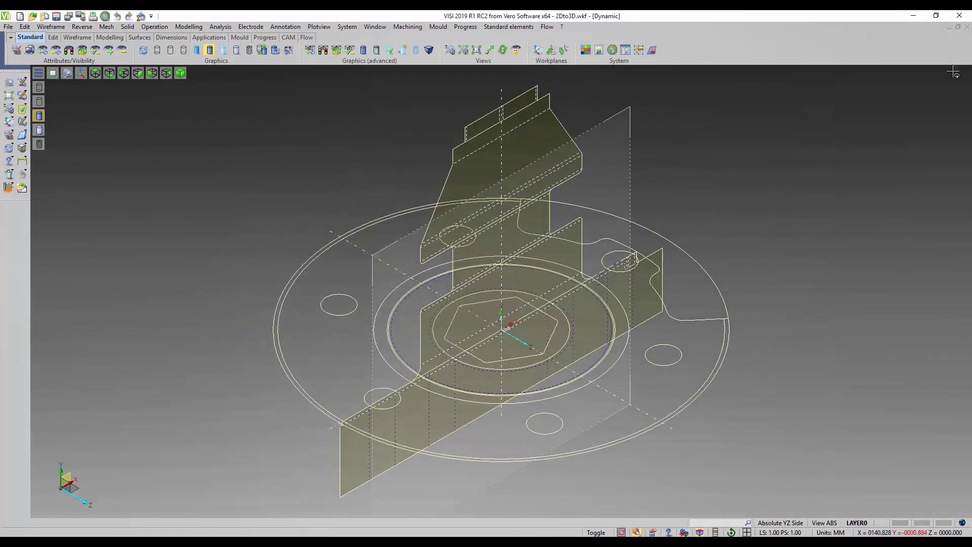
Preview the flange regions on the Absolute XY Top workplane, and return to Absolute YZ Side with the right view shown.
click(790, 523)
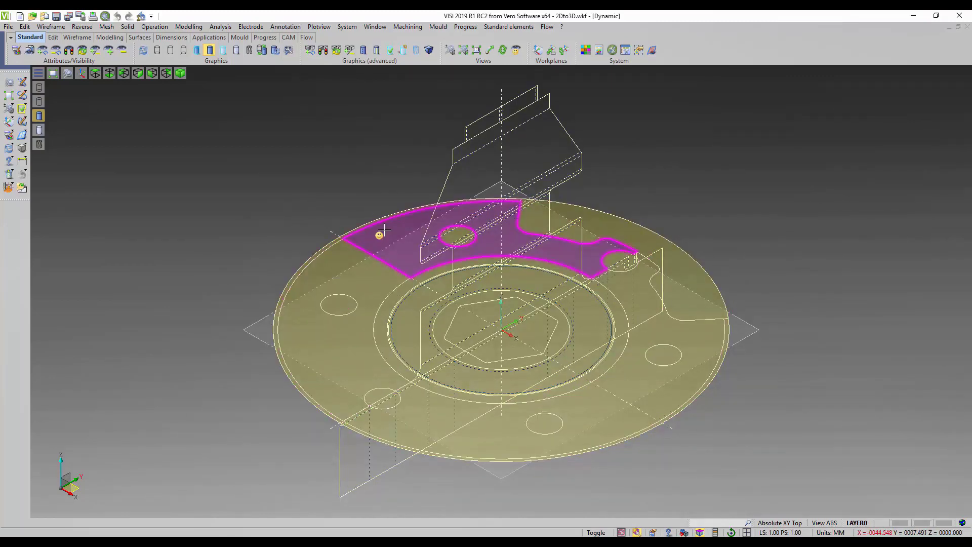
key(F7)
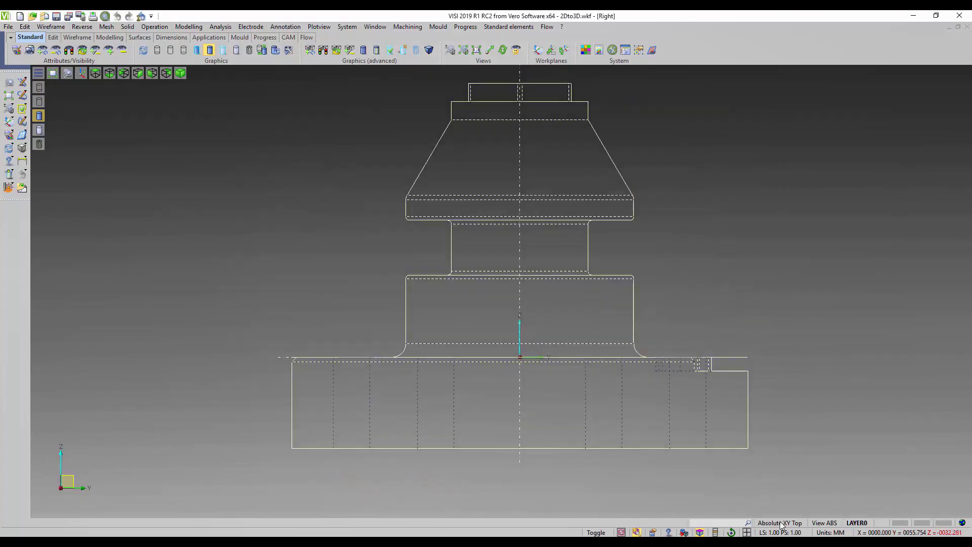
click(781, 524)
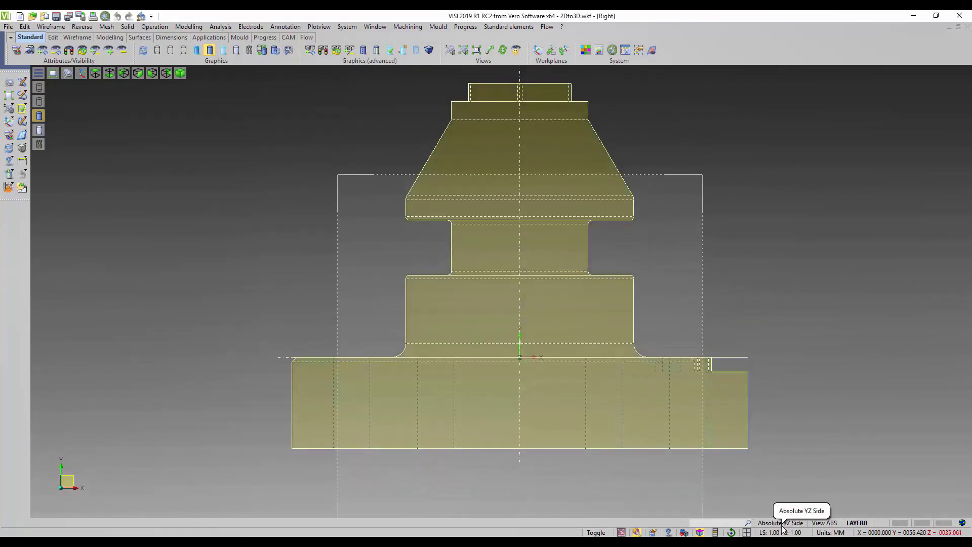
Start Swing elements and select all profile regions on one half of the side view, up to the centre axis.
click(195, 28)
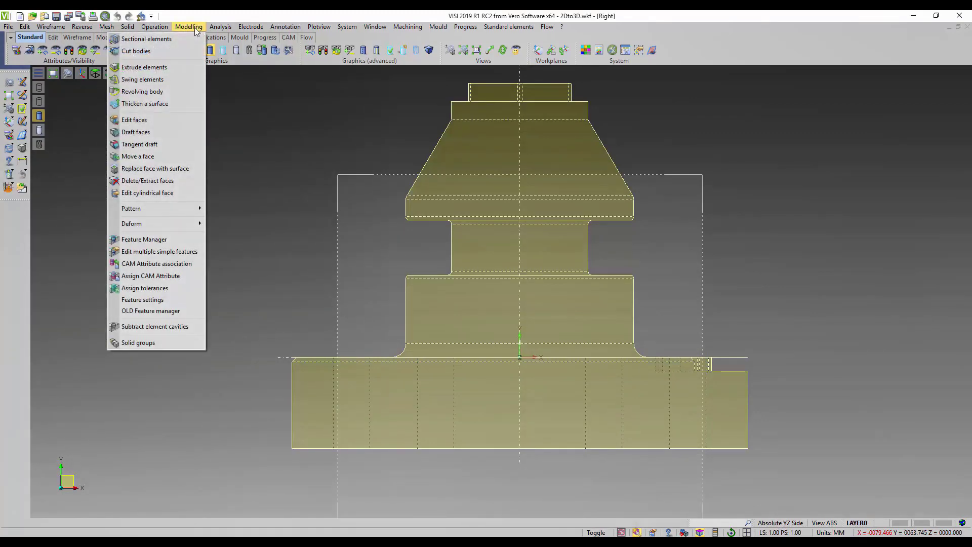
click(154, 80)
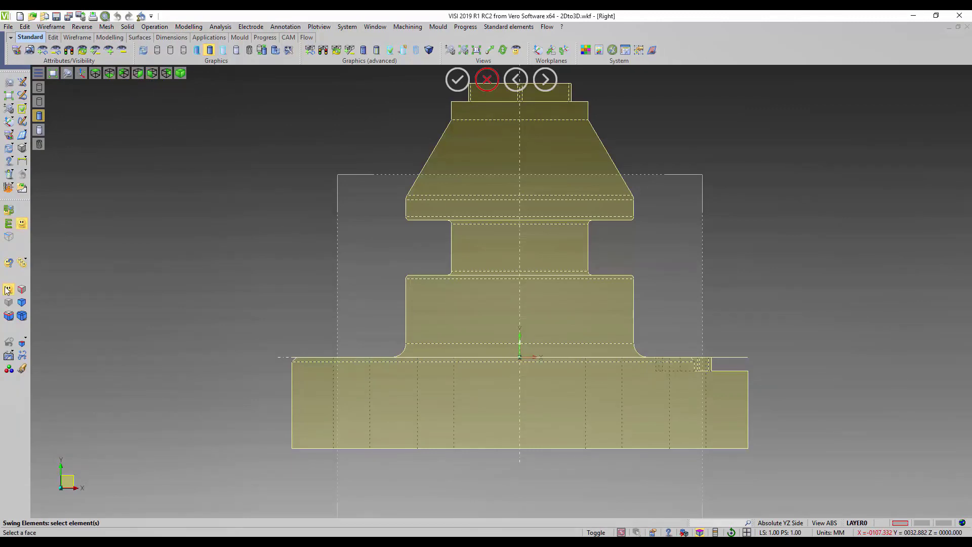
scroll(91, 401, down, 1)
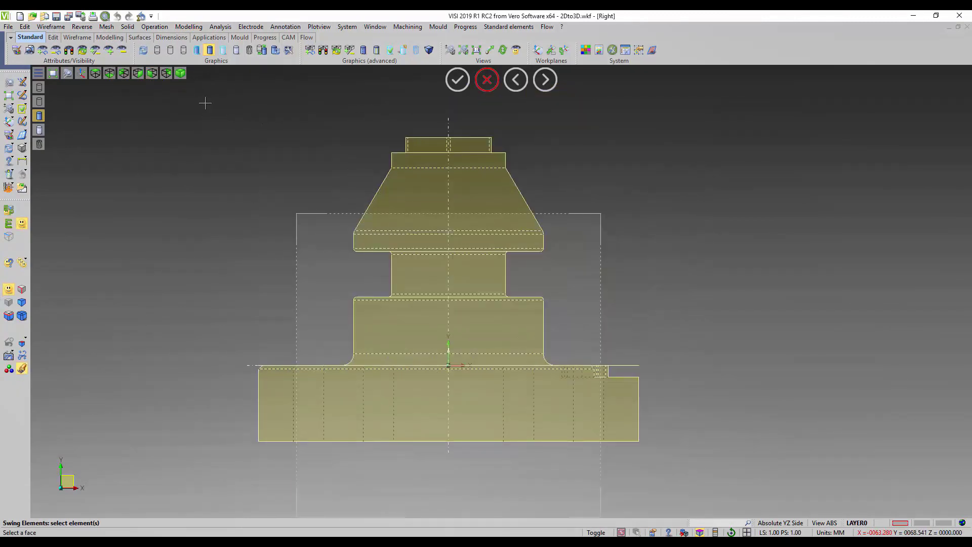
mouse_move(205, 104)
mouse_down()
mouse_move(396, 259)
mouse_move(449, 463)
mouse_up()
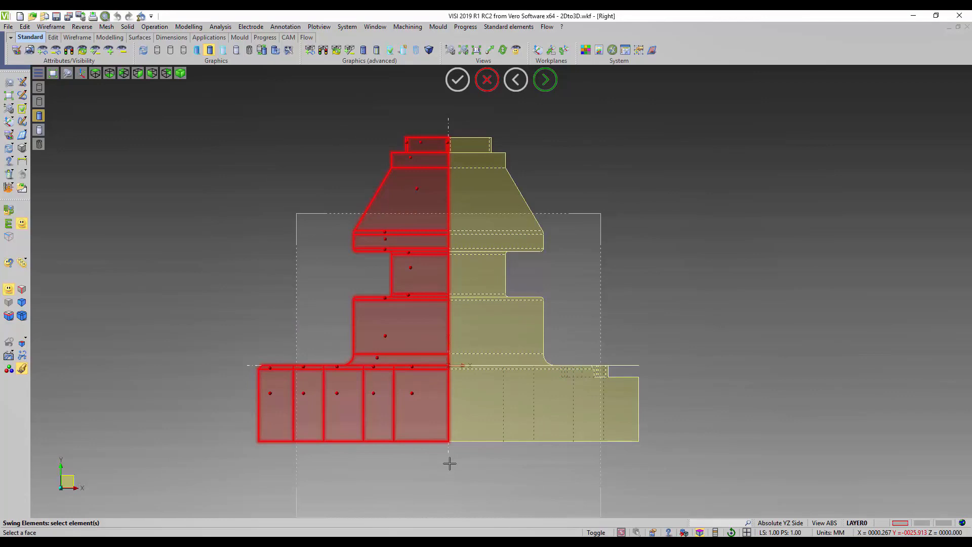
right_click(449, 463)
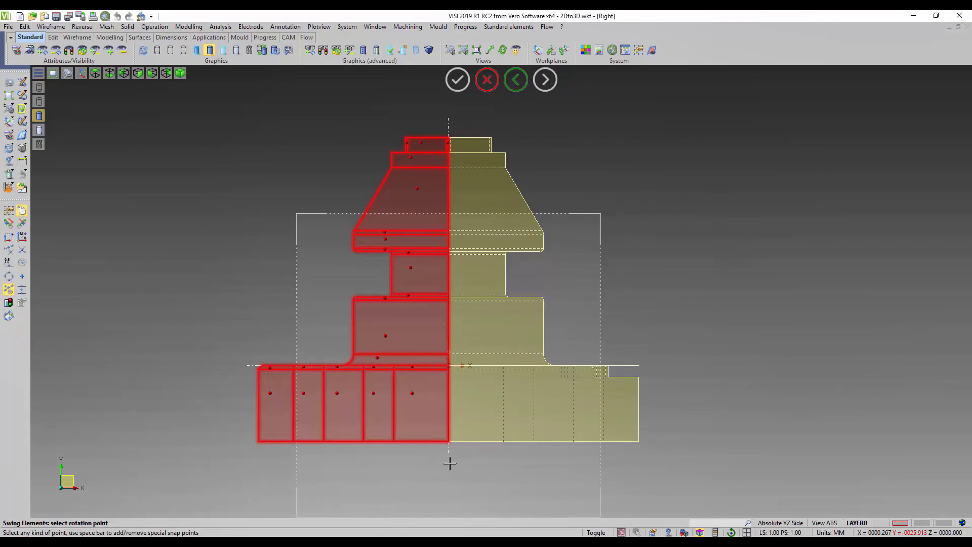
Revolve the selected regions in a full swing about the vertical centre axis, using Unite as the Boolean operation.
click(448, 117)
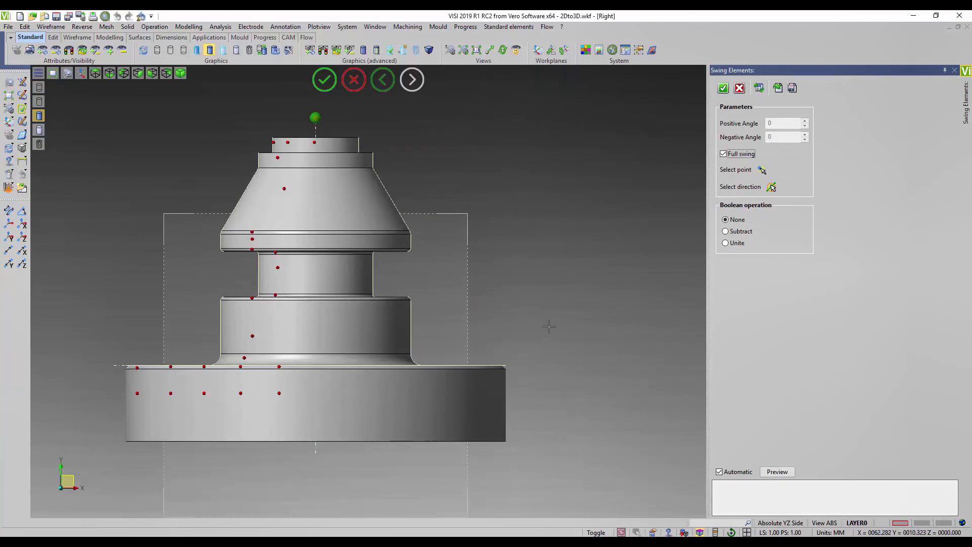
middle_drag(531, 327, 569, 256)
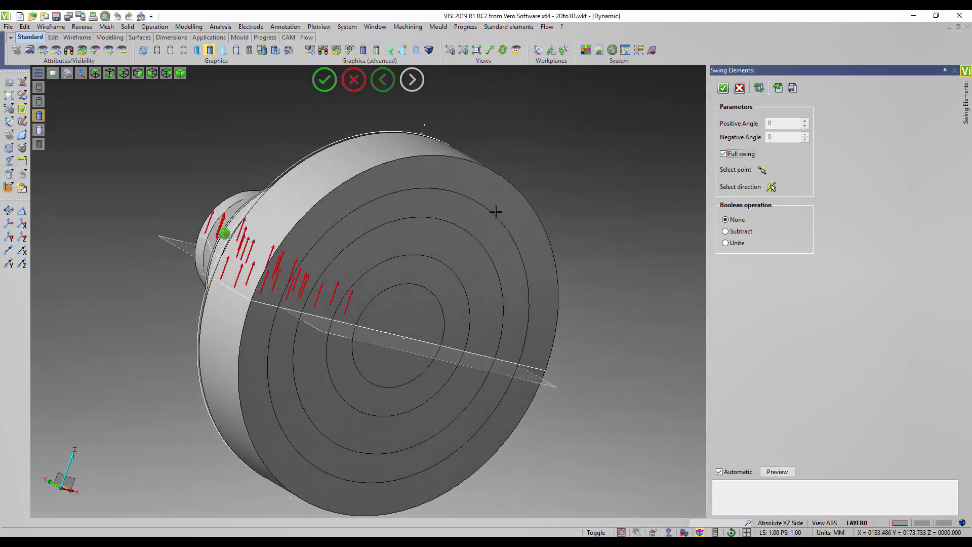
click(725, 243)
click(723, 89)
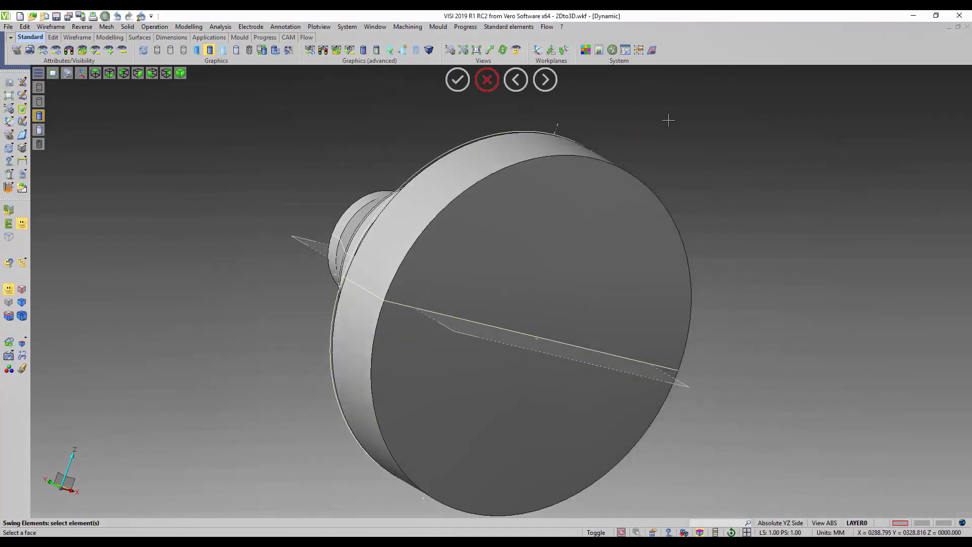
Switch the workplane to Absolute XY Top and end the Swing elements command.
key(Home)
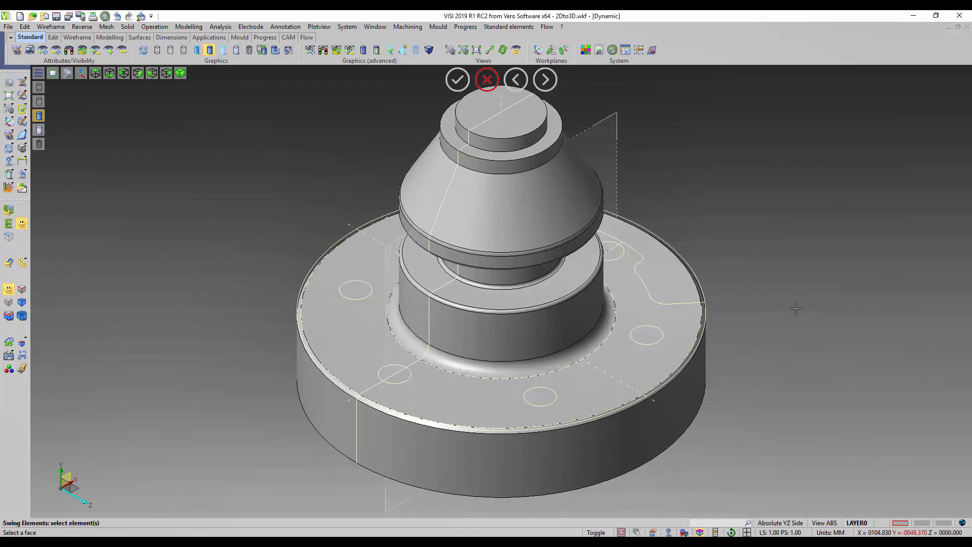
click(784, 524)
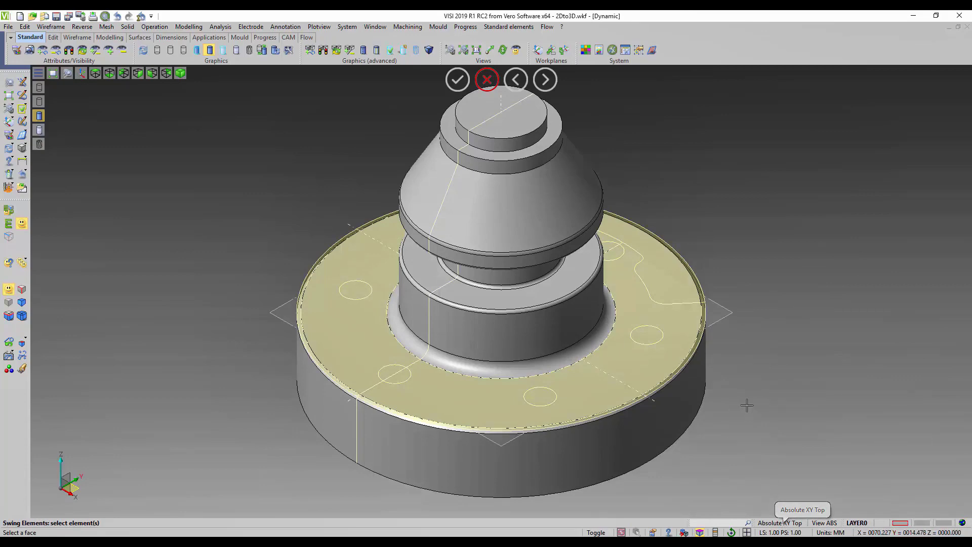
middle_drag(744, 405, 683, 452)
scroll(683, 453, up, 2)
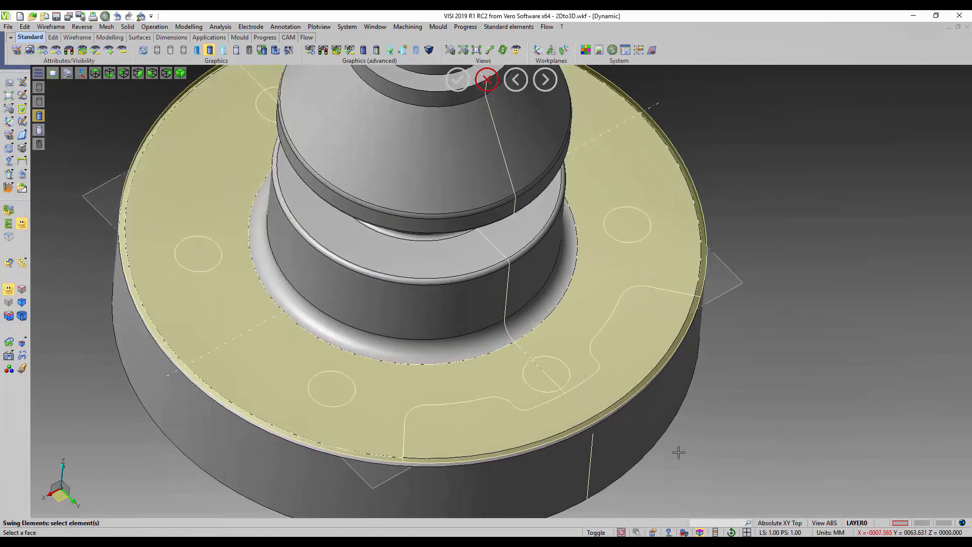
key(Escape)
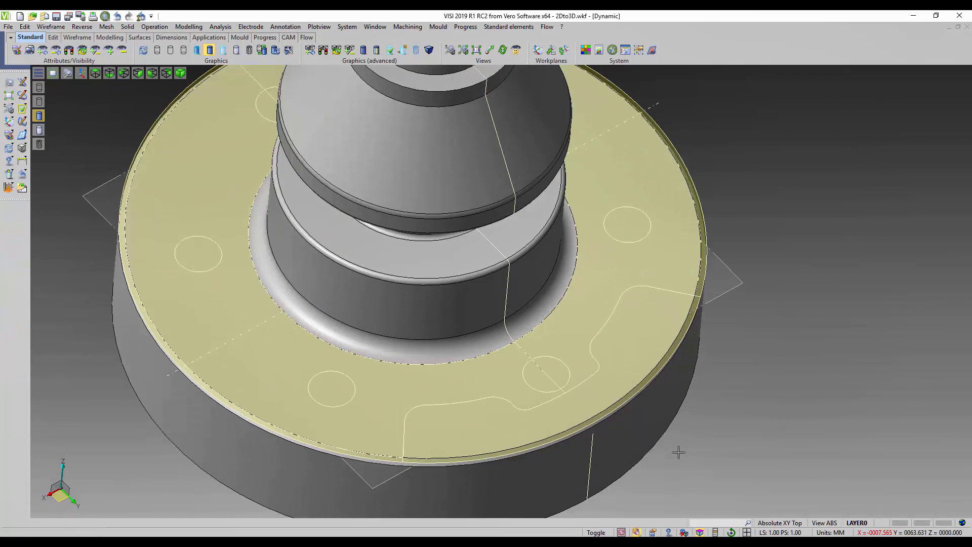
Start Extrude elements with face selection, and select the notch region and the thin rim strip bordering it on the flange.
click(191, 27)
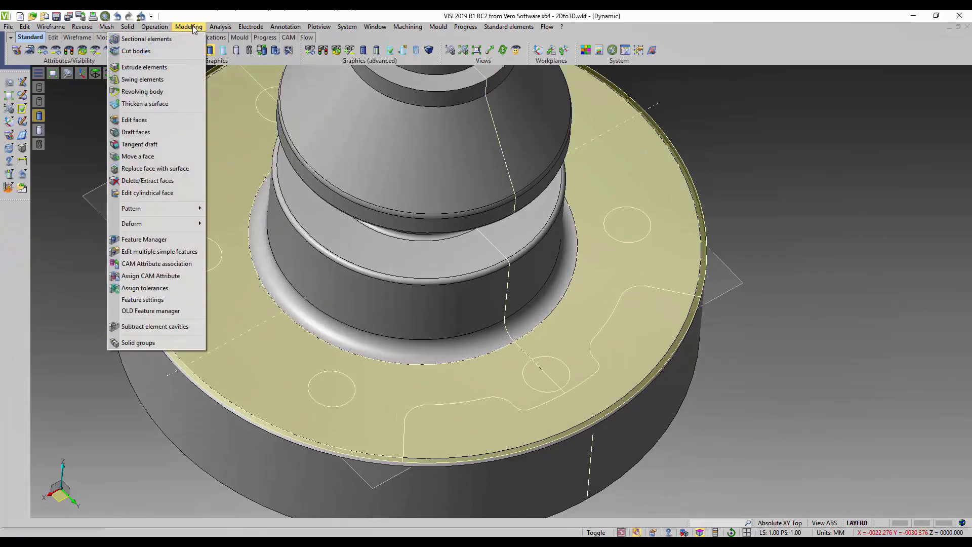
click(146, 67)
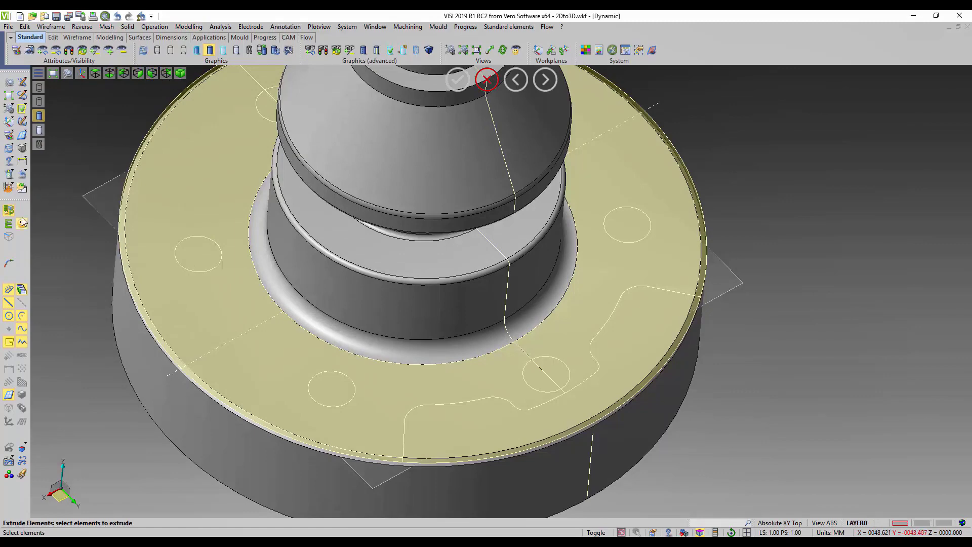
click(22, 368)
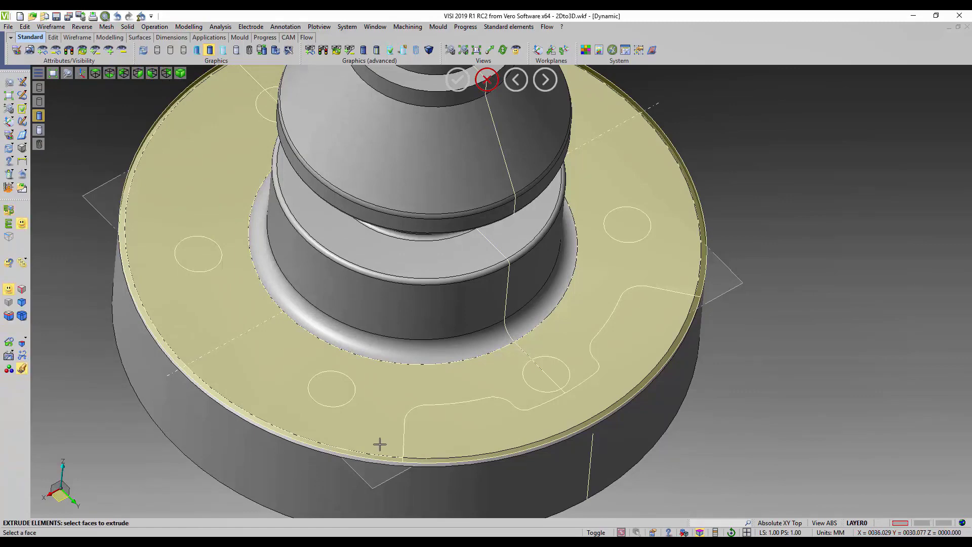
click(441, 428)
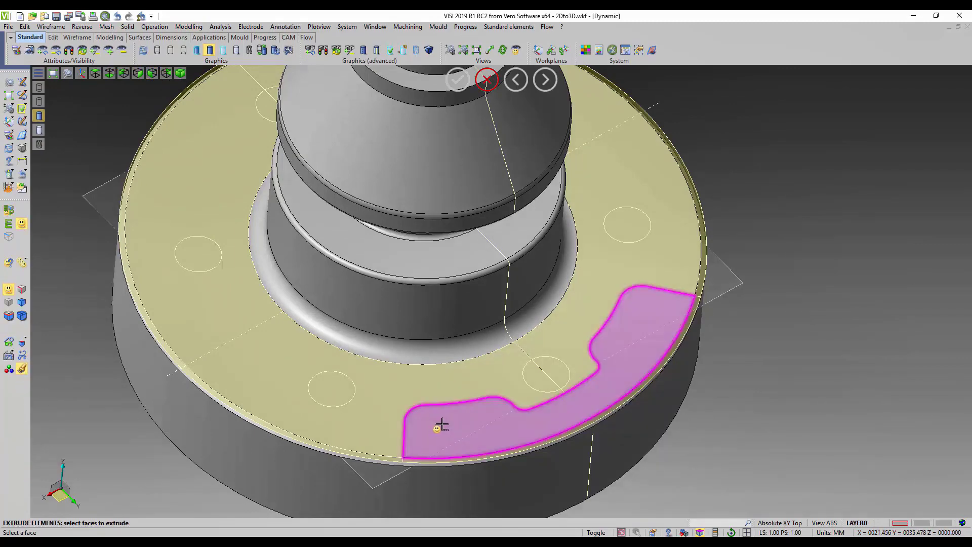
click(441, 428)
scroll(487, 436, up, 3)
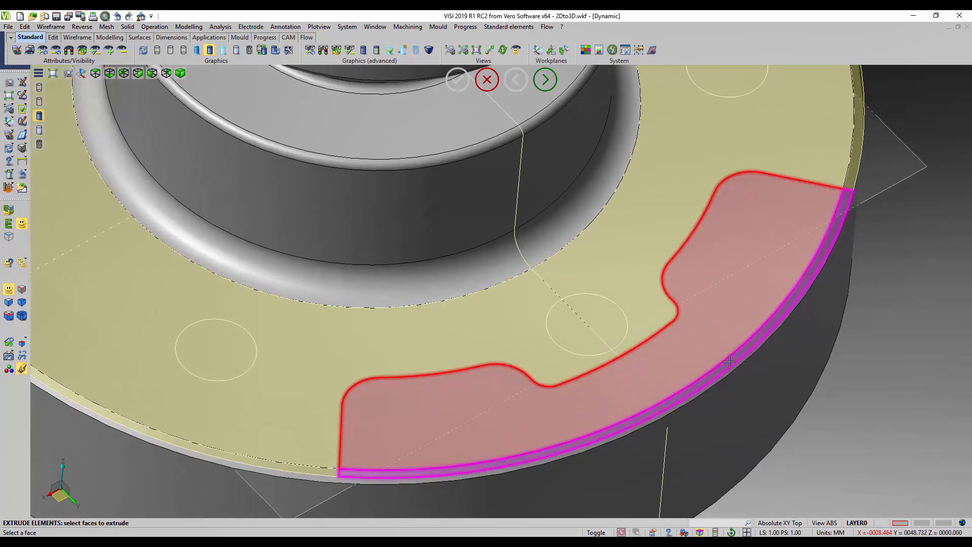
scroll(870, 335, down, 3)
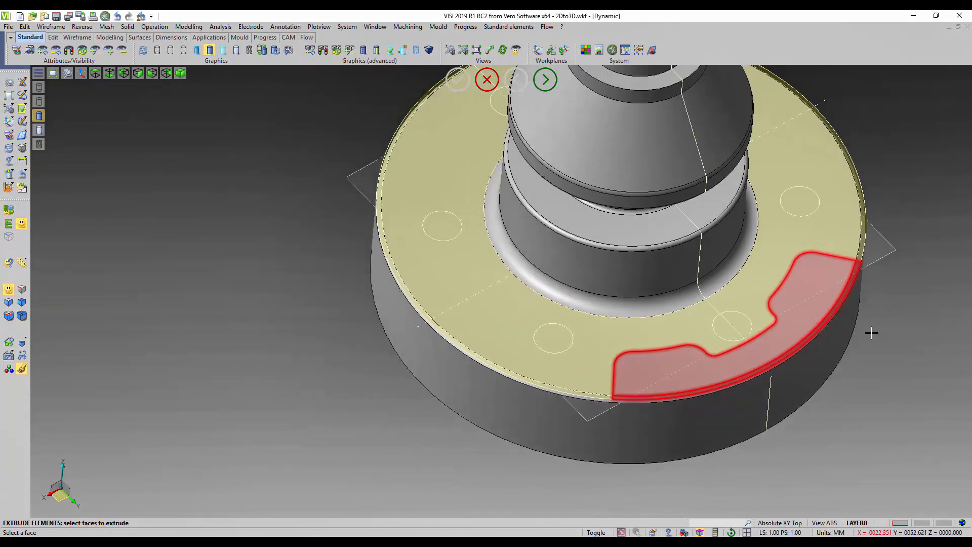
right_click(870, 363)
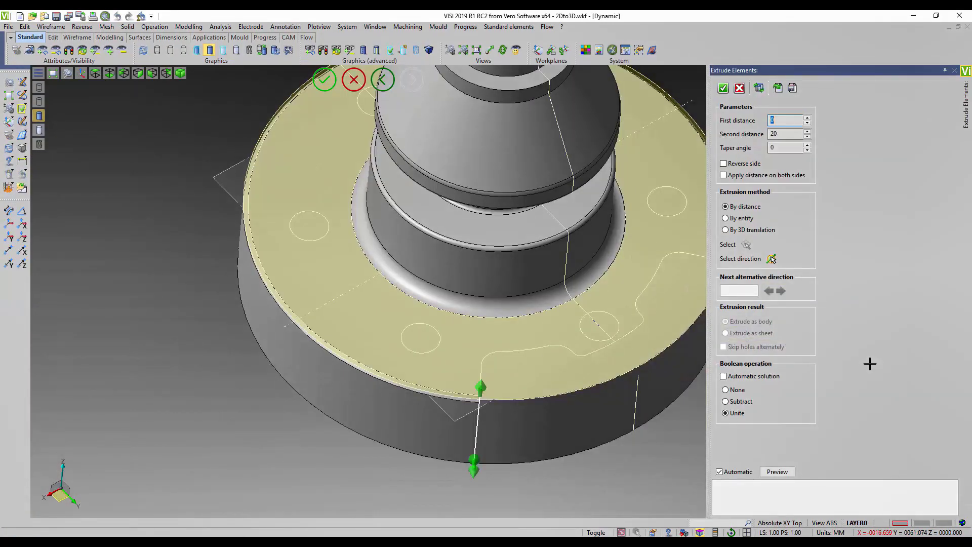
Cut the selected regions into the flange with a second distance of 8 mm, using Subtract as the Boolean operation, and end the command.
click(726, 401)
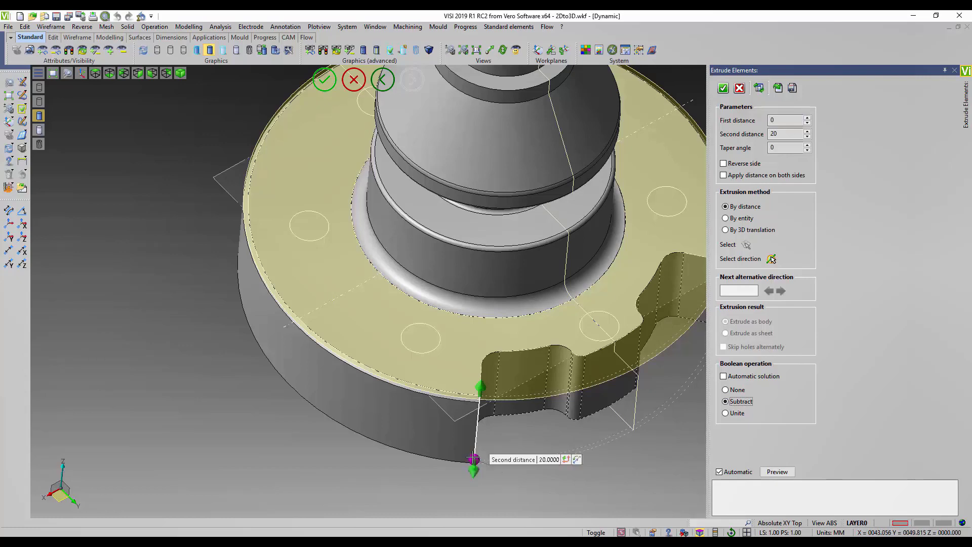
drag(472, 454, 464, 421)
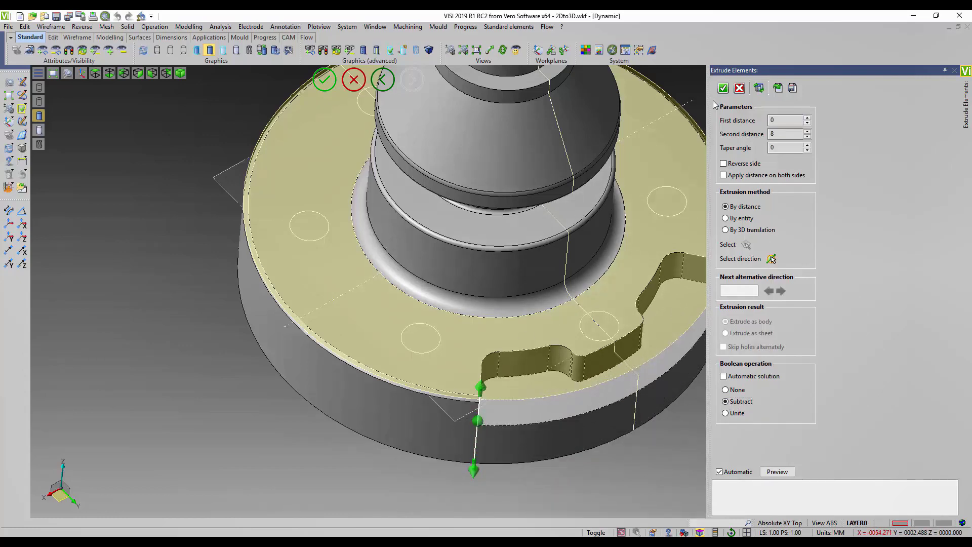
click(723, 88)
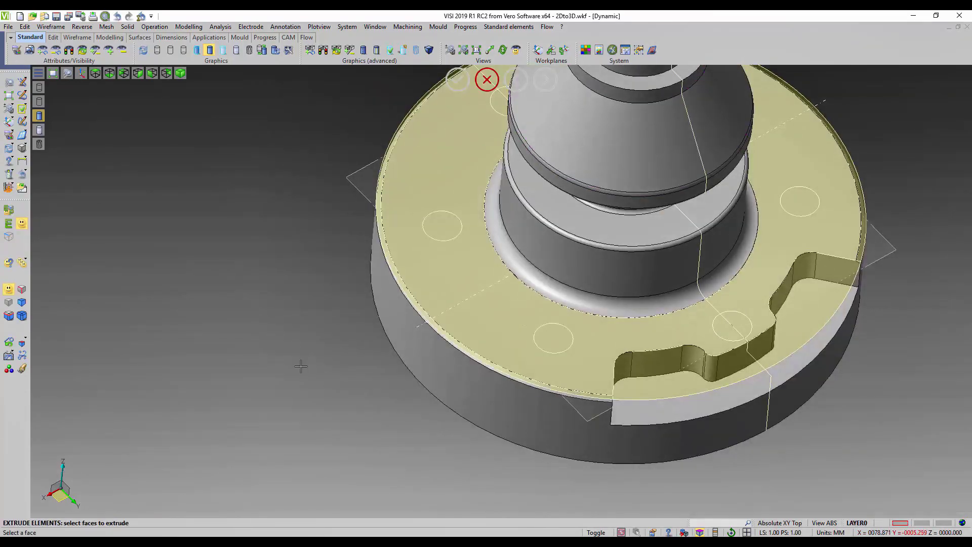
middle_drag(298, 356, 246, 356)
key(Escape)
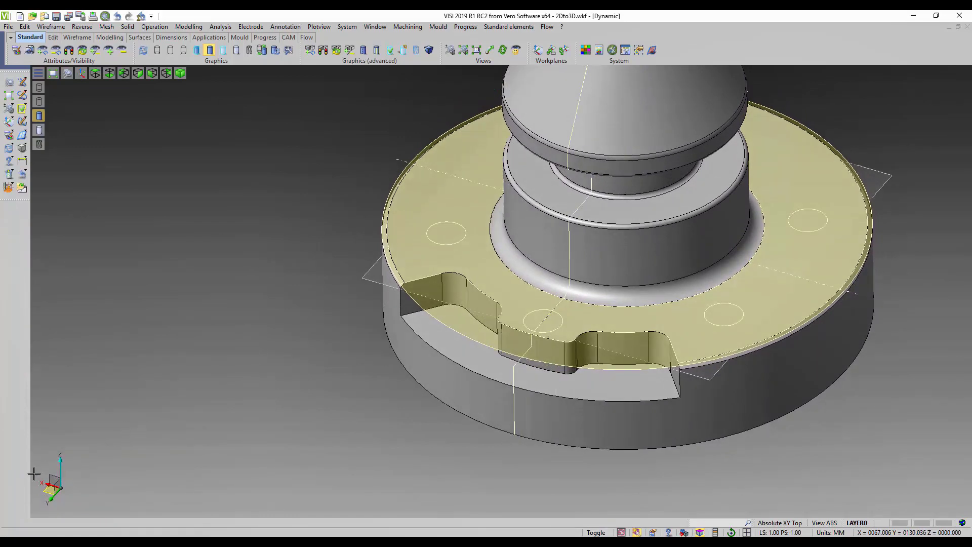
Transform the workplane by moving it down the Z axis to the underside of the flange.
right_click(49, 462)
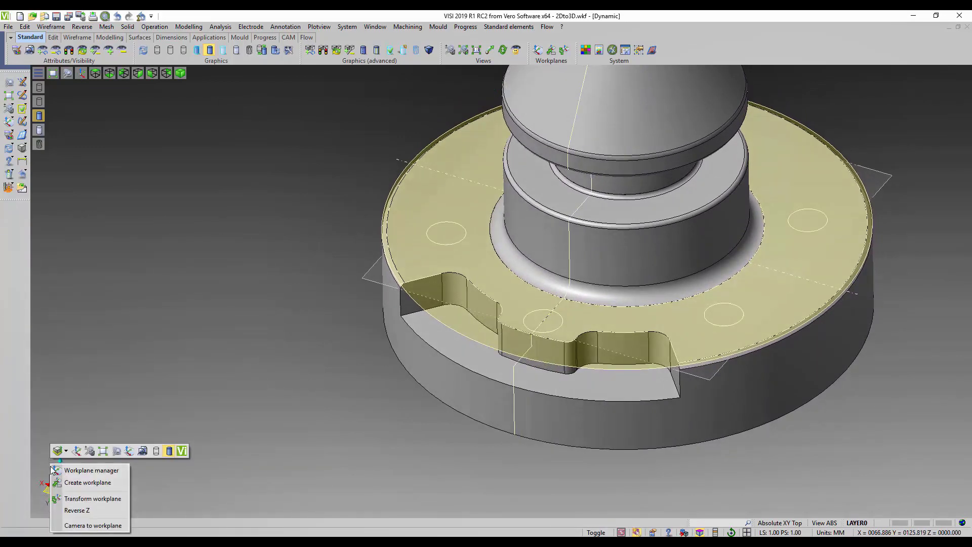
click(84, 499)
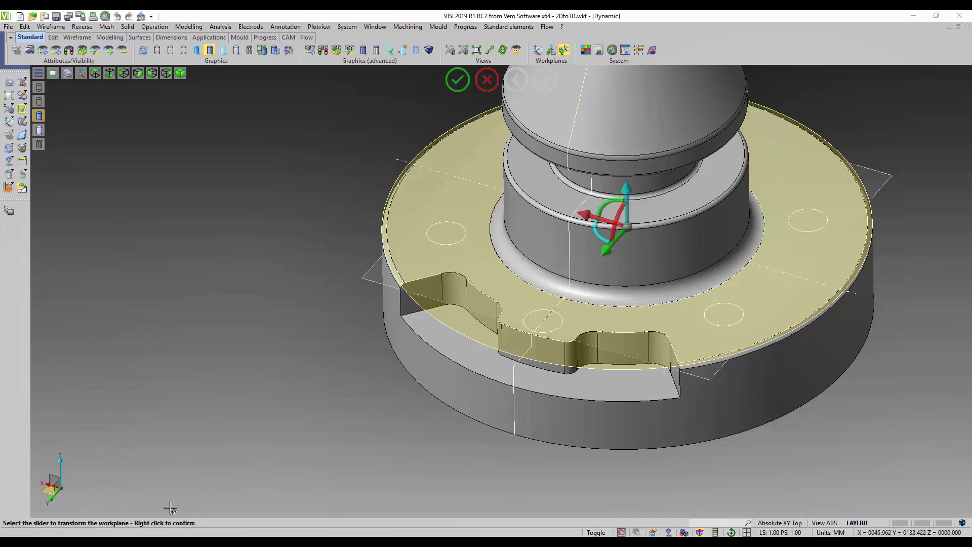
drag(631, 229, 750, 429)
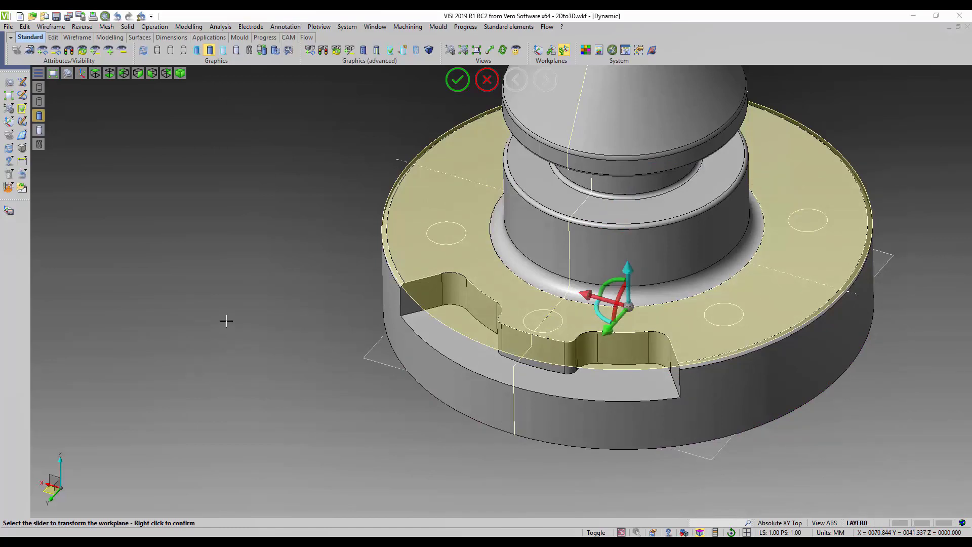
scroll(226, 320, down, 2)
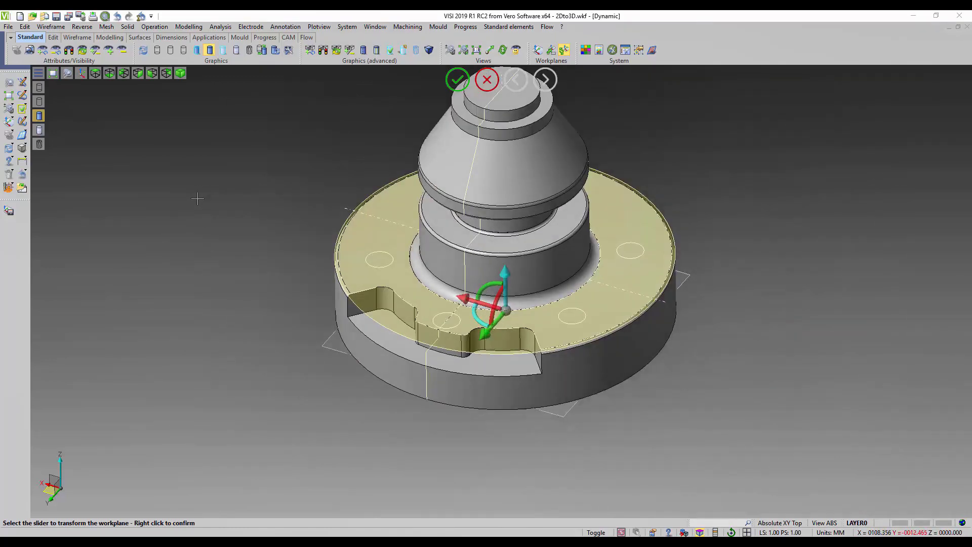
Sketch lines for a lug outside the flange: a centre line, a parallel line on each side, and a line closing their outer ends.
click(22, 82)
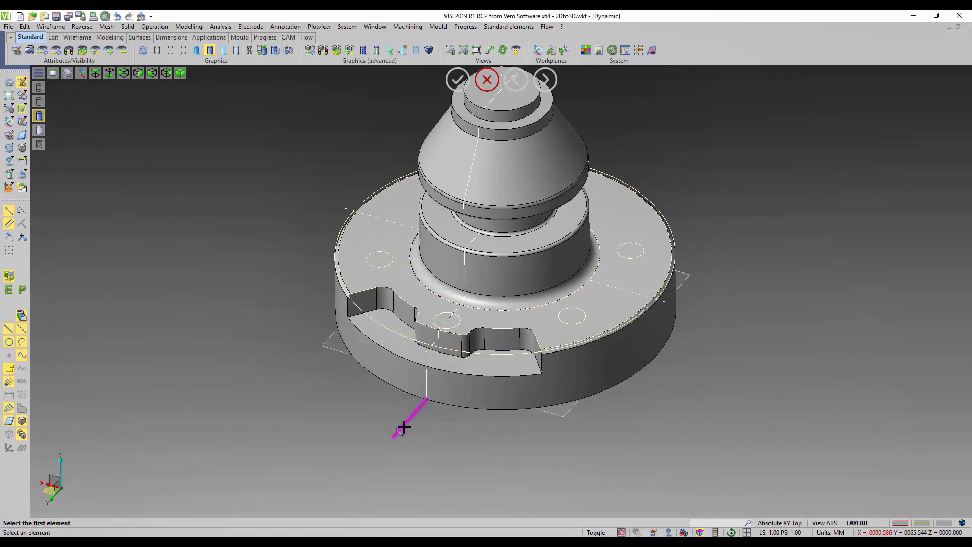
scroll(419, 416, up, 4)
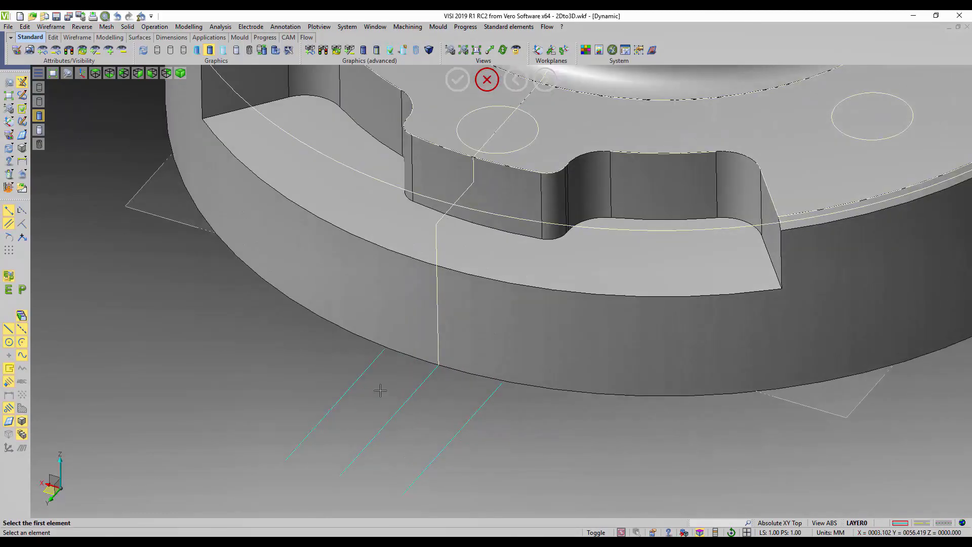
click(286, 459)
click(404, 493)
key(Escape)
Extend the lug's two side lines inward under the flange and finish the line sketch to form a closed region.
click(374, 360)
drag(385, 349, 402, 335)
click(493, 402)
click(493, 393)
drag(502, 383, 521, 369)
click(525, 418)
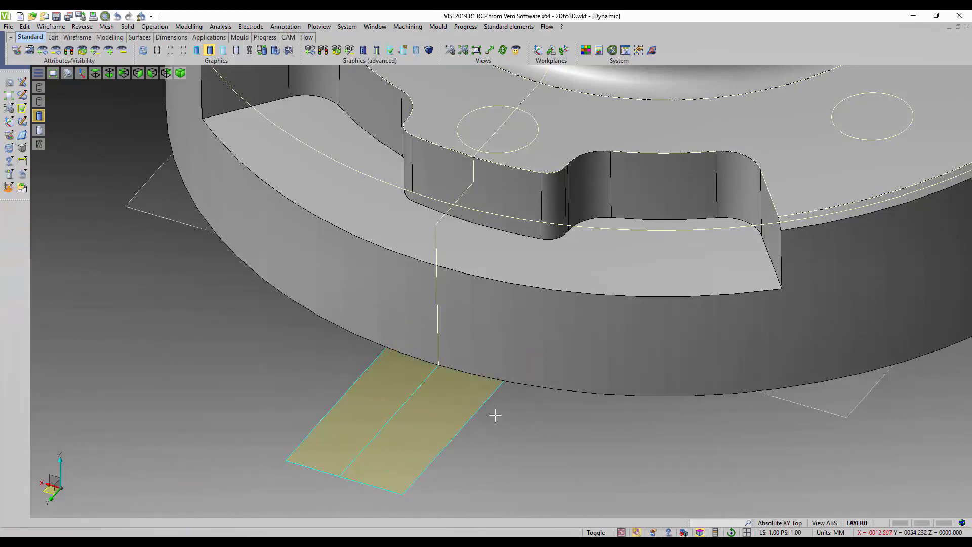
Fillet both outer corners of the lug outline with a radius of 6 mm.
click(49, 27)
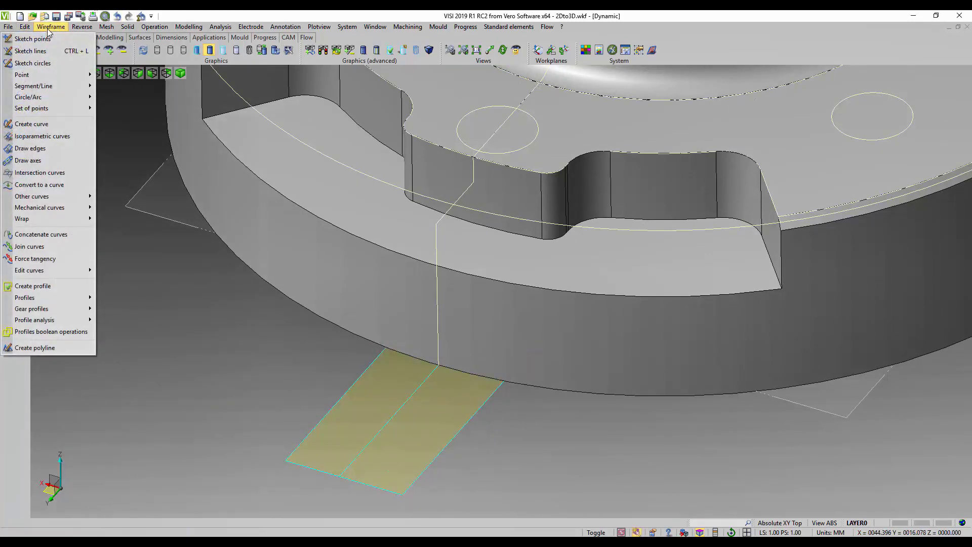
mouse_move(58, 99)
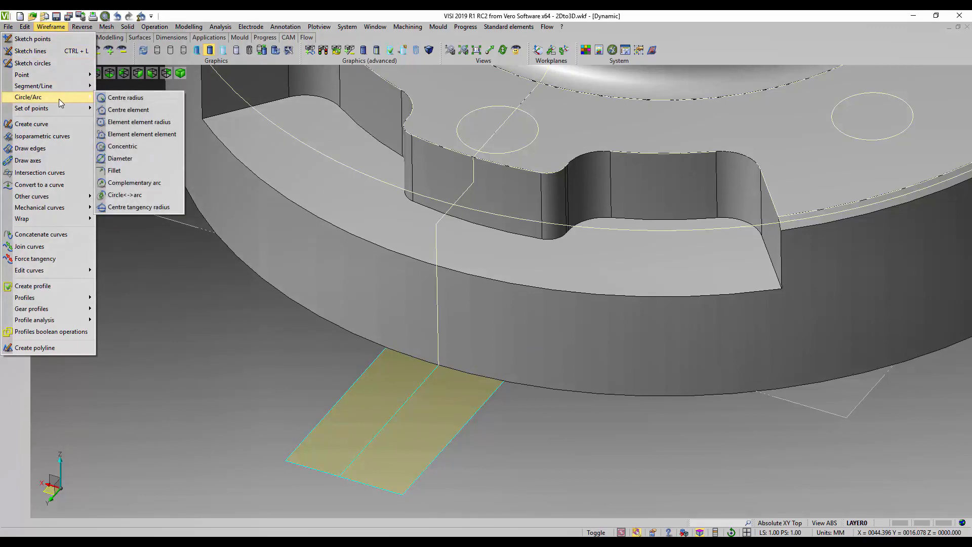
click(109, 171)
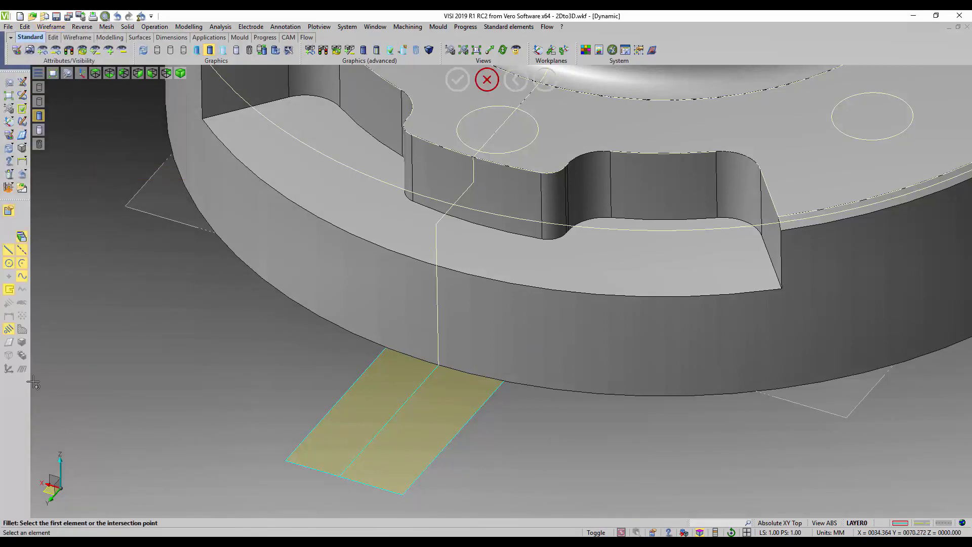
click(301, 434)
click(344, 477)
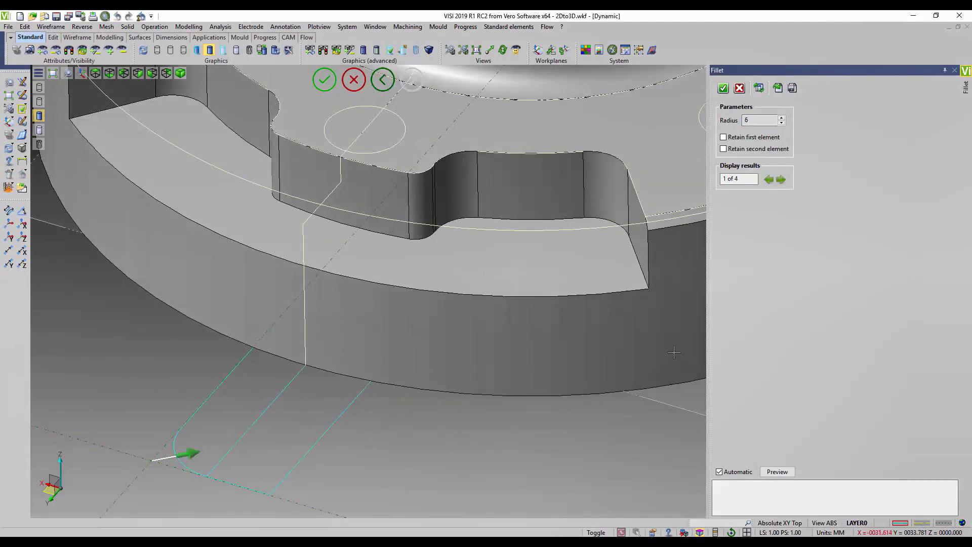
click(723, 88)
click(382, 488)
click(410, 484)
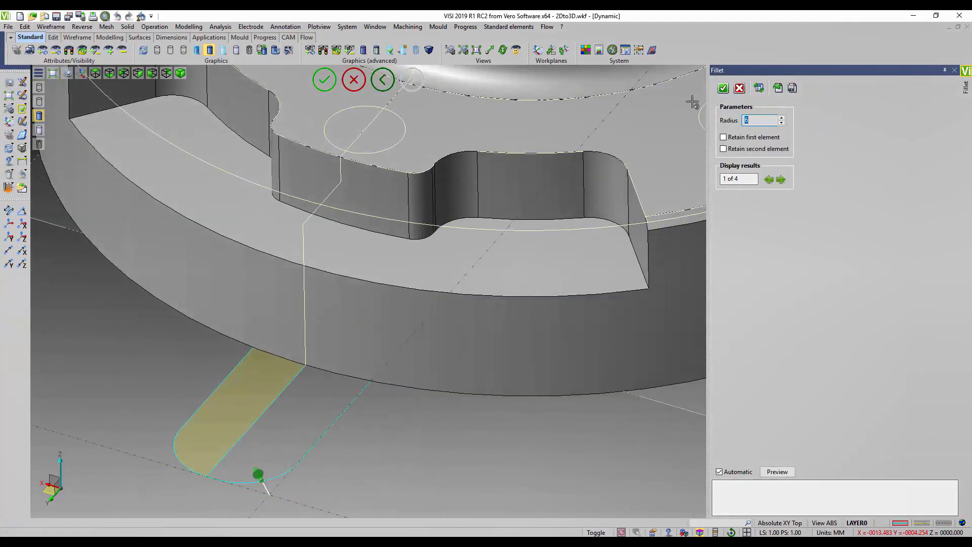
click(723, 88)
middle_drag(548, 412, 504, 412)
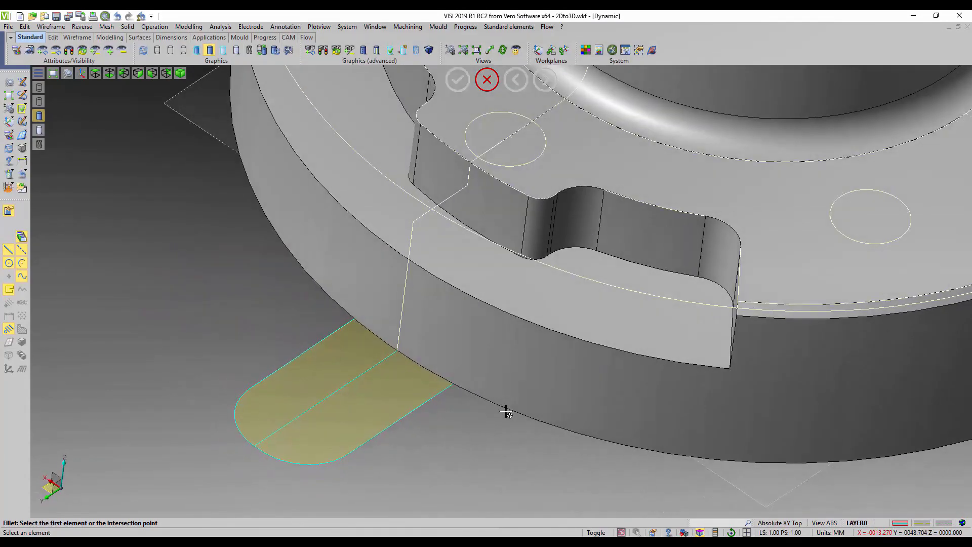
Sketch a three-sided rectangular tab overlapping one long side of the rounded lug outline, and end the line sketch.
click(23, 83)
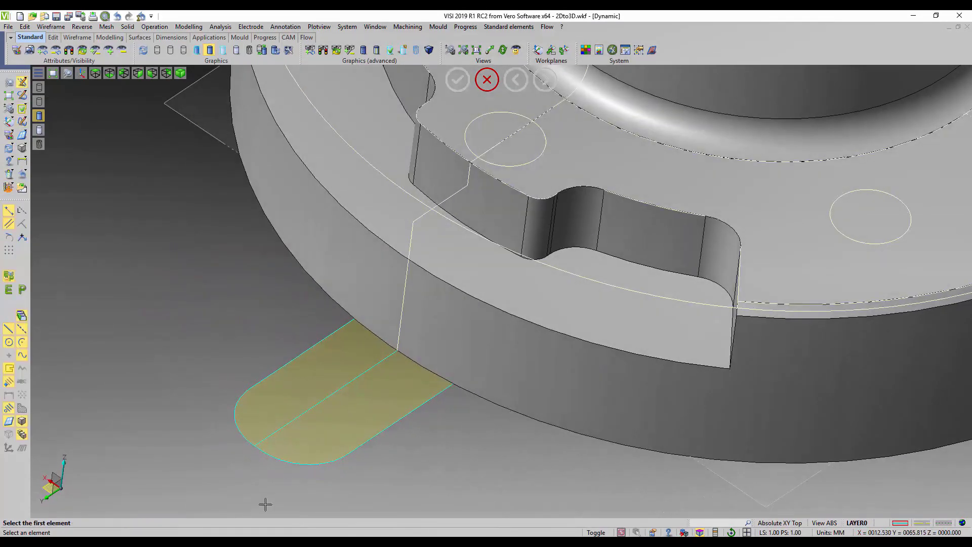
click(357, 431)
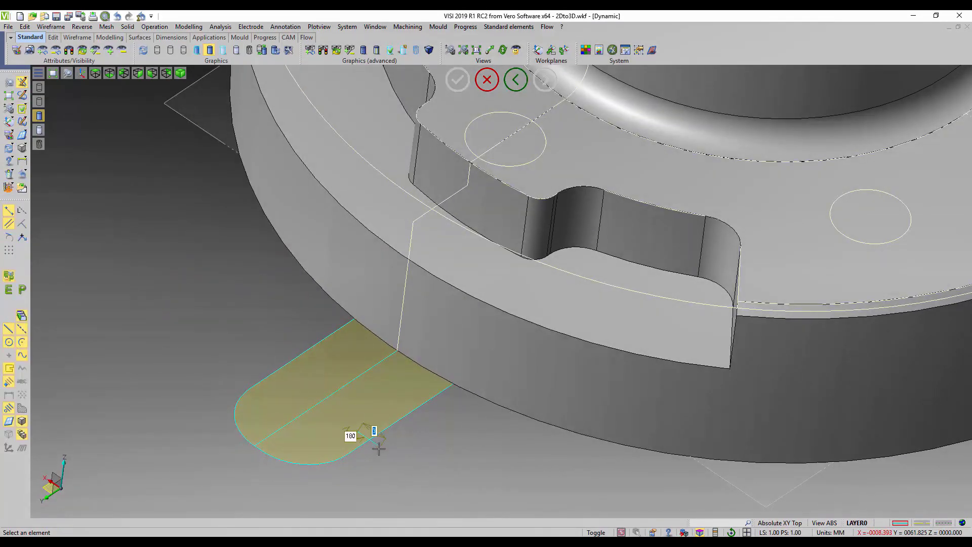
click(484, 427)
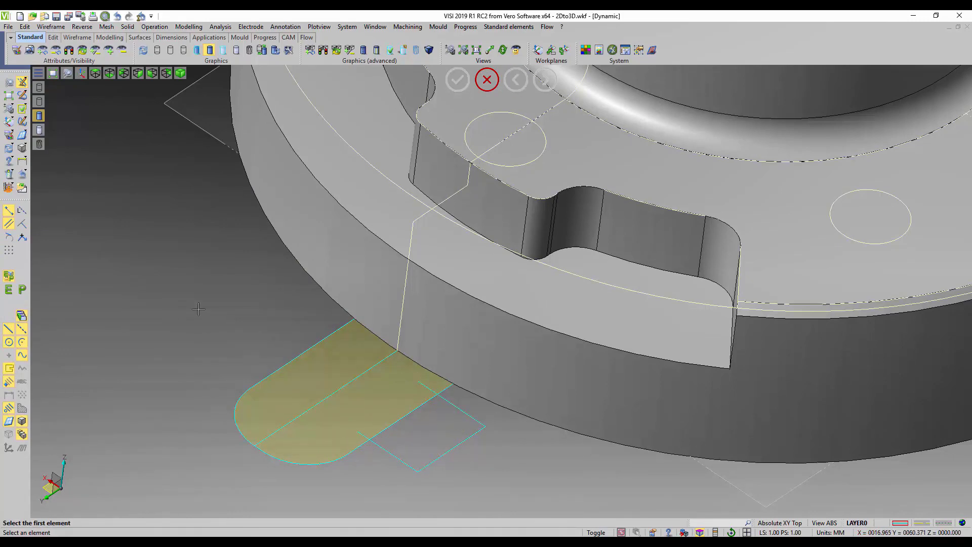
key(Escape)
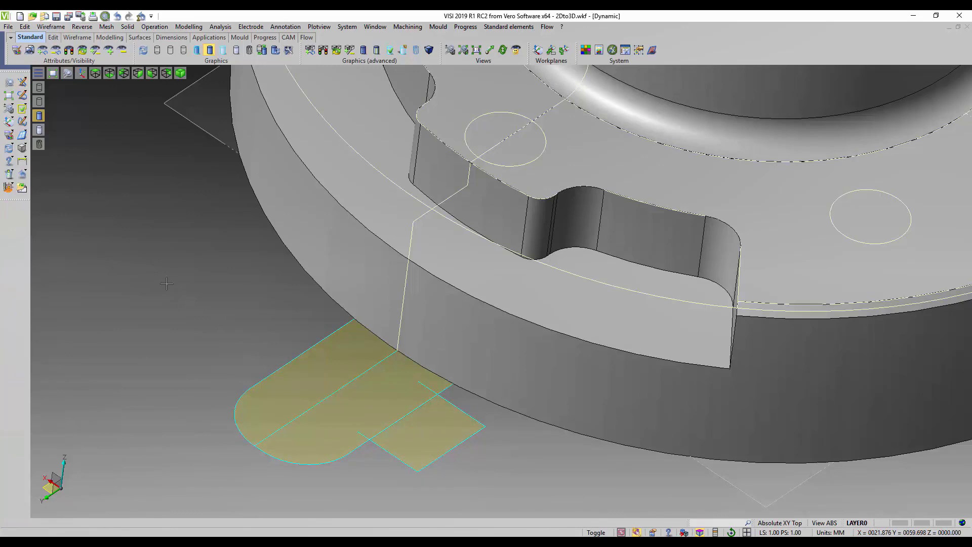
Start Extrude elements and select both halves of the rounded lug and the rectangular side tab as the regions.
click(196, 28)
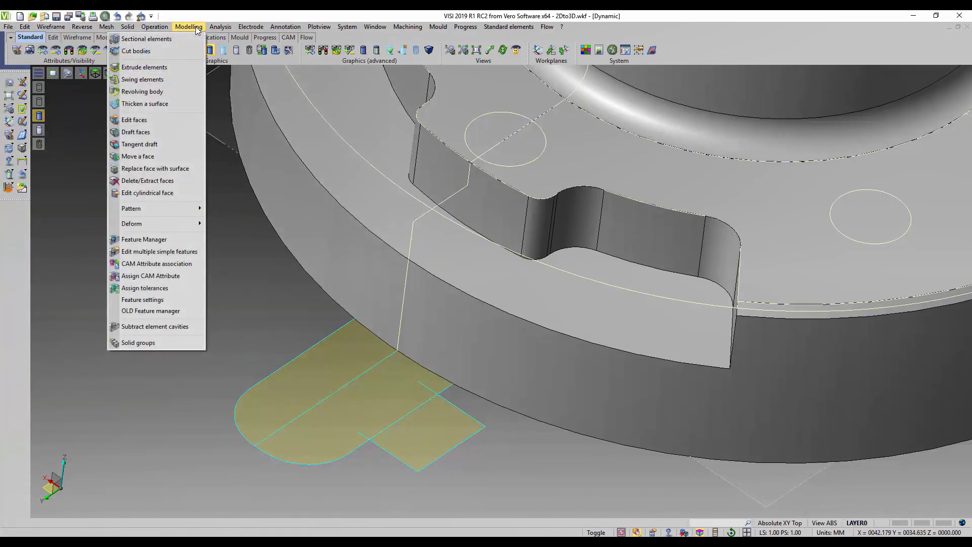
click(144, 67)
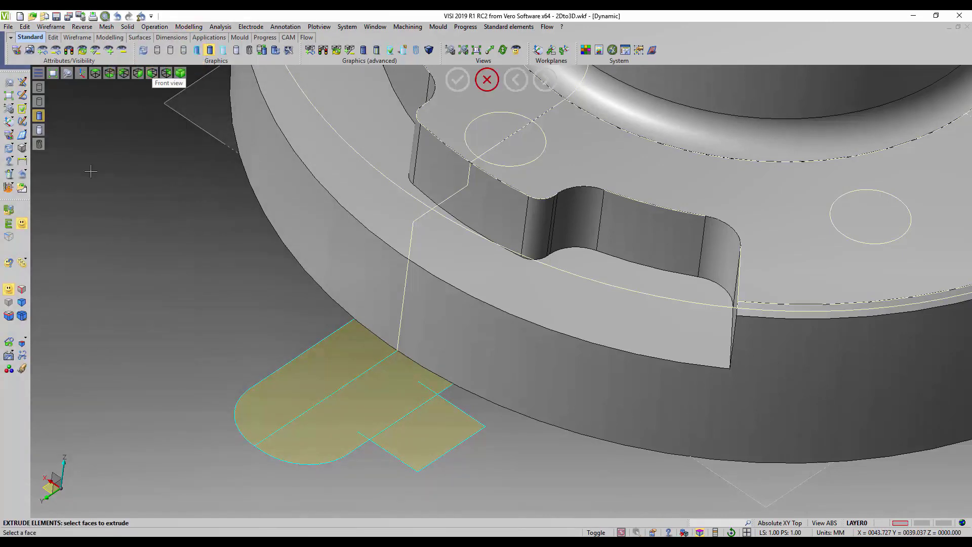
click(324, 368)
click(382, 384)
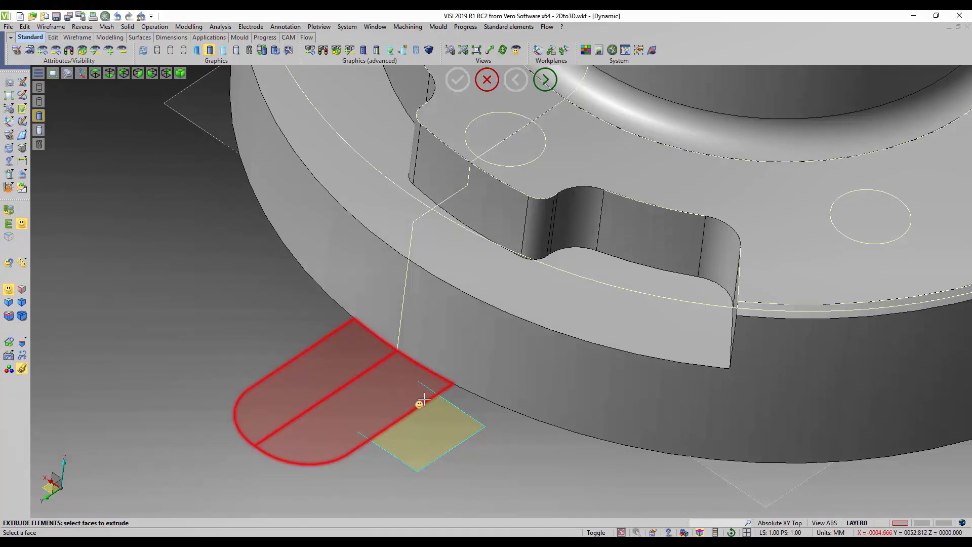
click(433, 429)
right_click(432, 430)
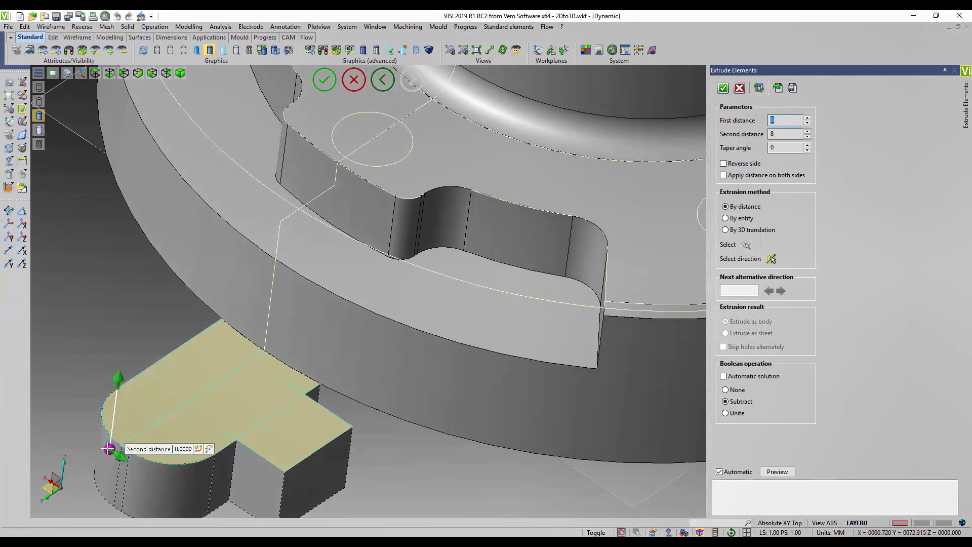
Extrude the lug regions upward with a first distance of 7 mm and second distance of 0, using Unite as the Boolean operation.
drag(109, 449, 133, 332)
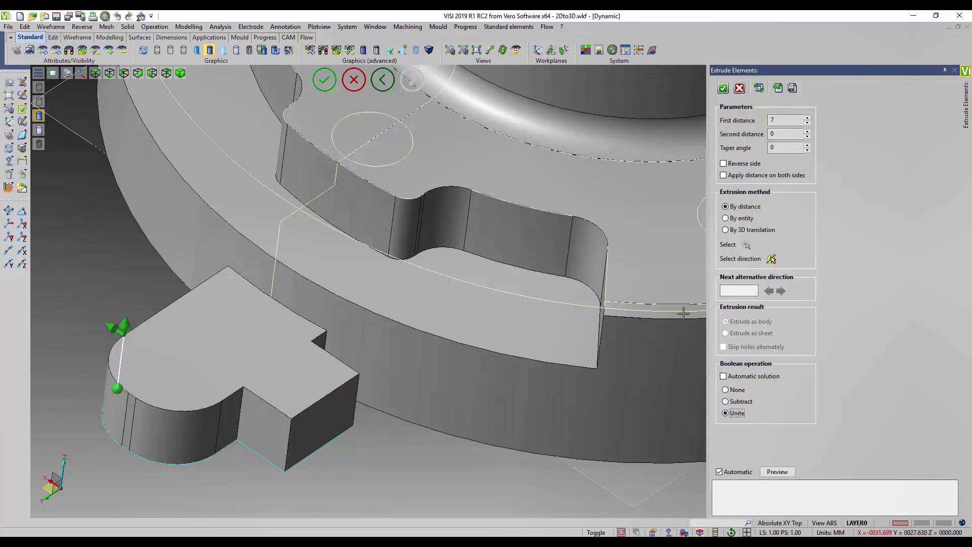
click(728, 92)
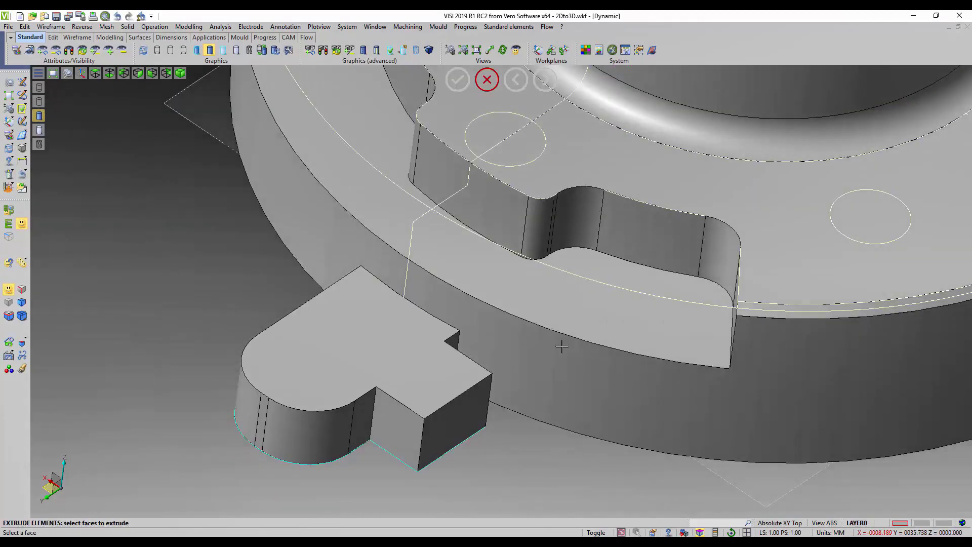
middle_drag(549, 417, 528, 440)
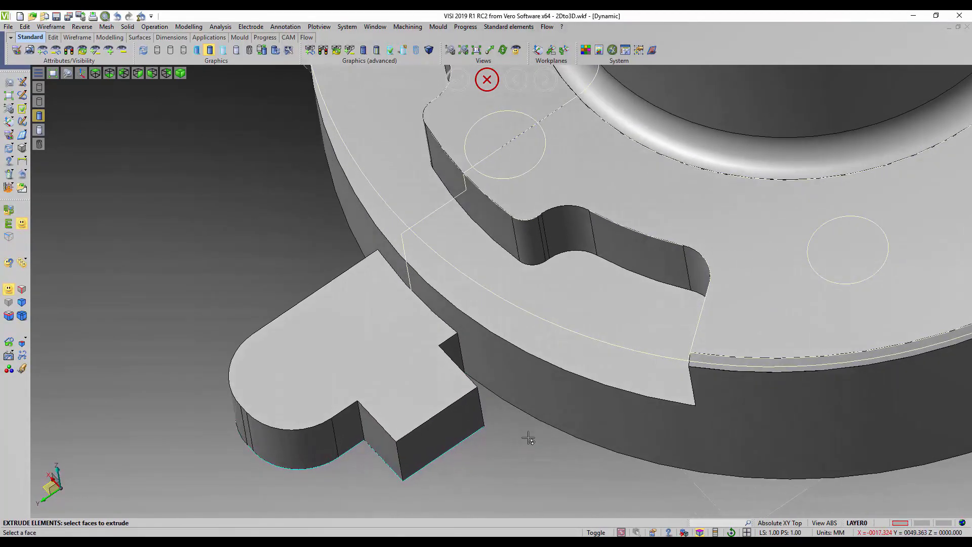
Extend the side tab's outer line until it meets the flange's outer circle, closing the region between the tab and the flange.
key(Escape)
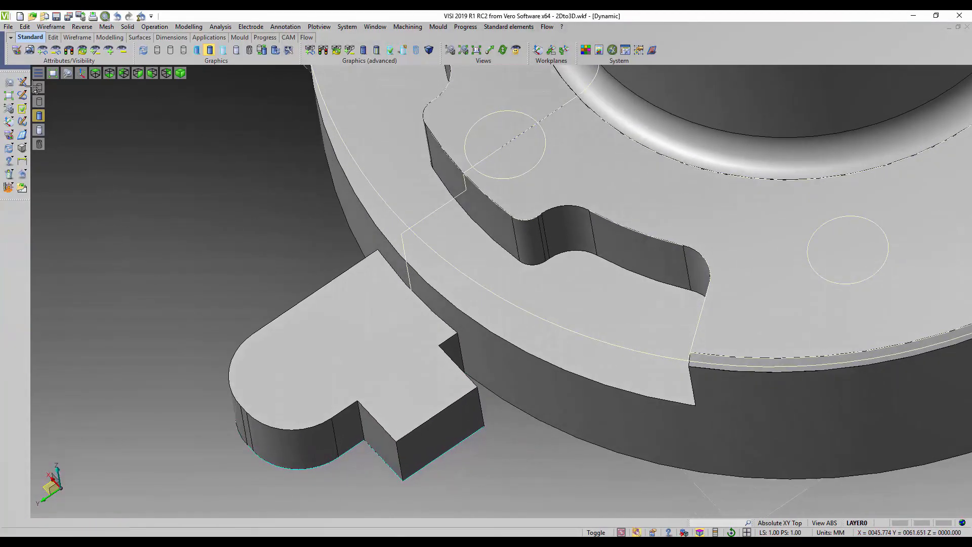
click(23, 83)
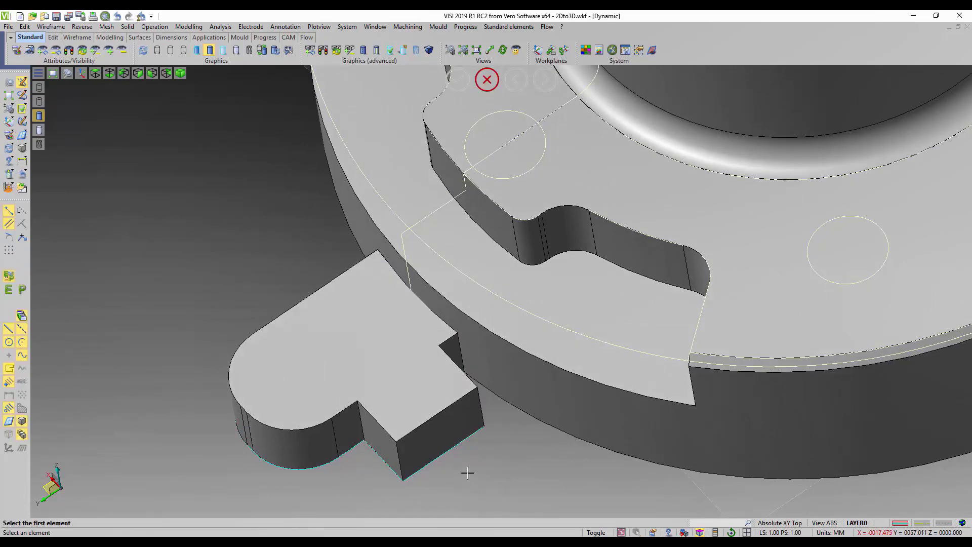
click(484, 428)
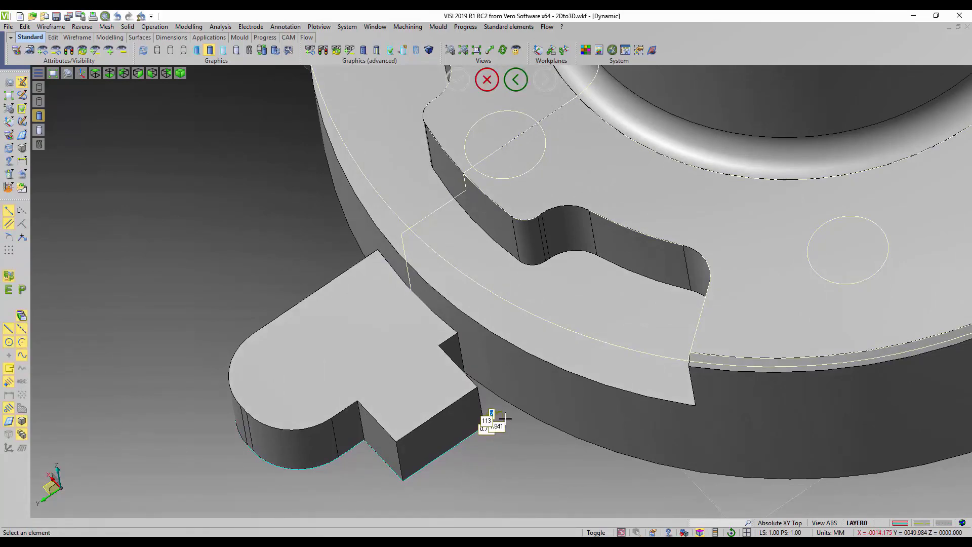
click(534, 396)
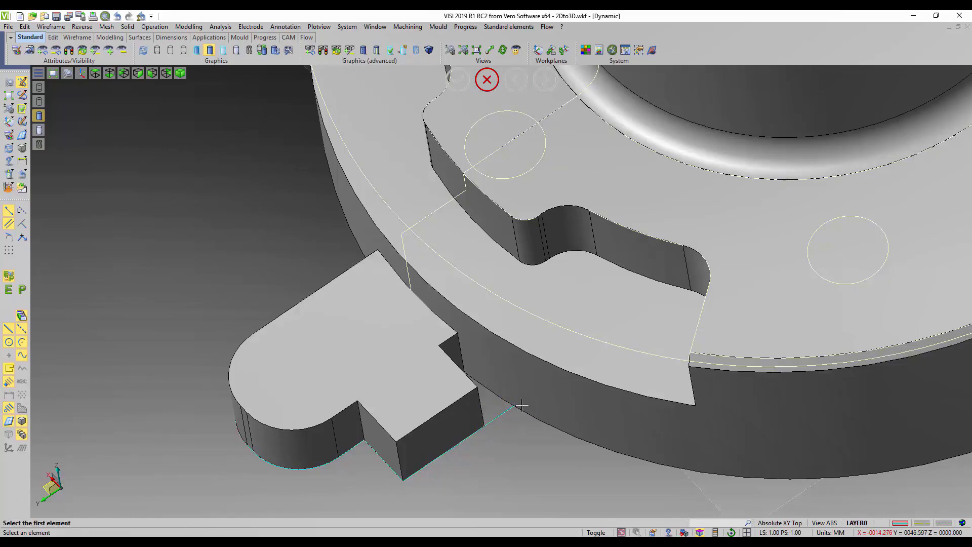
key(Escape)
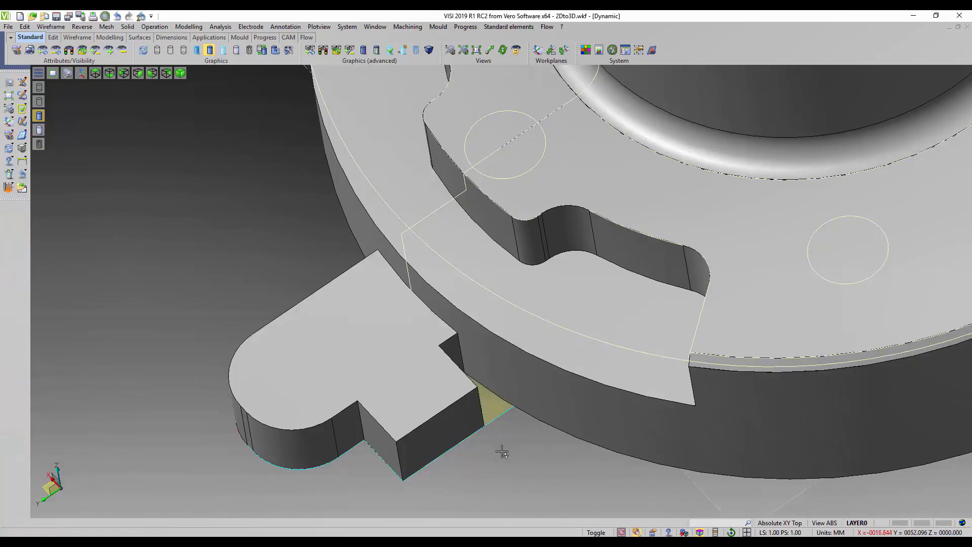
Offset the stepped cut-out profile on the flange by a distance of -3 to one side only, with one copy, retaining the original elements.
mouse_move(501, 451)
middle_down()
mouse_move(507, 478)
mouse_move(467, 336)
mouse_move(469, 304)
mouse_move(501, 464)
middle_up()
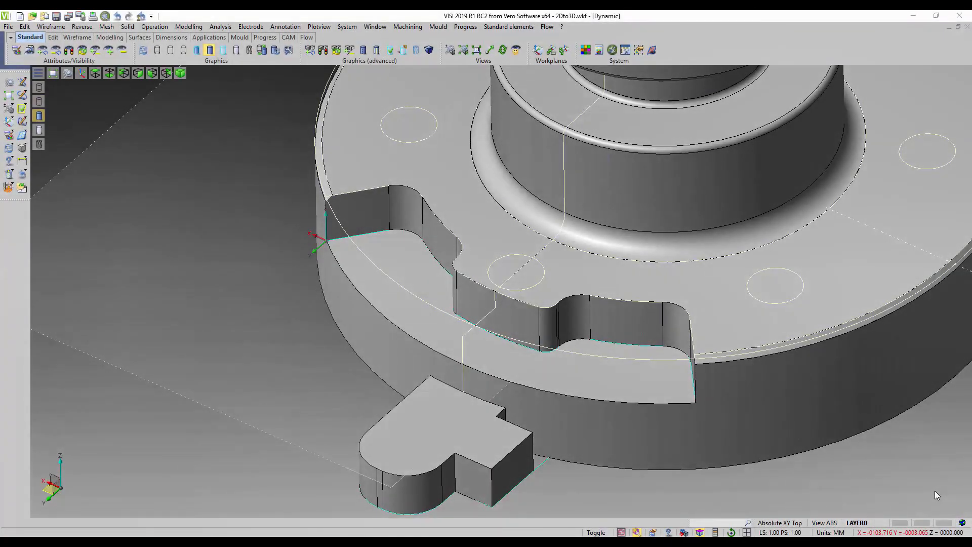
click(358, 278)
click(24, 27)
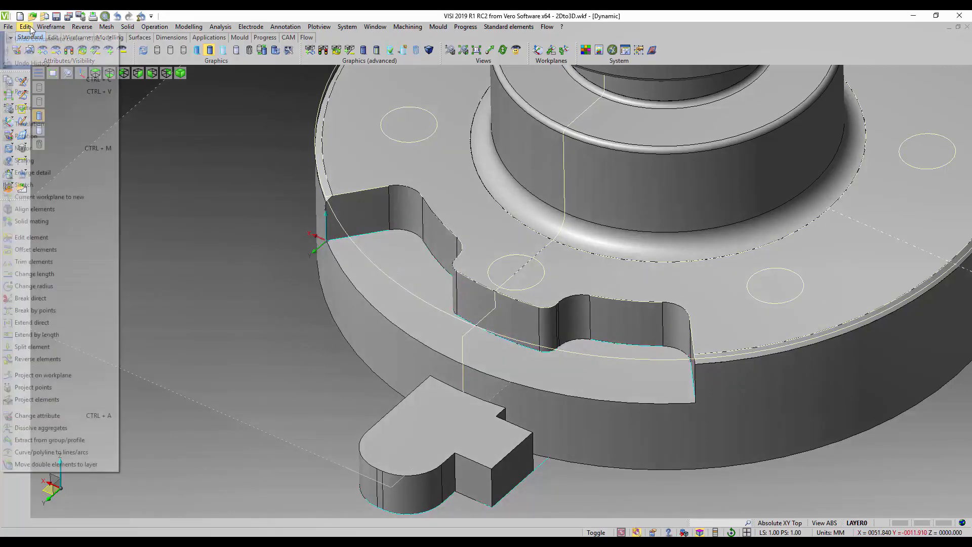
click(47, 249)
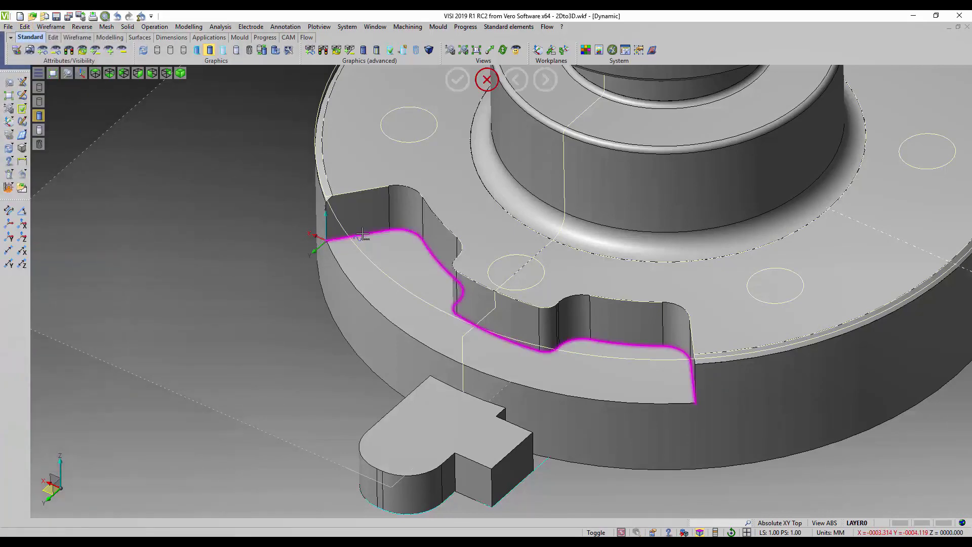
click(363, 234)
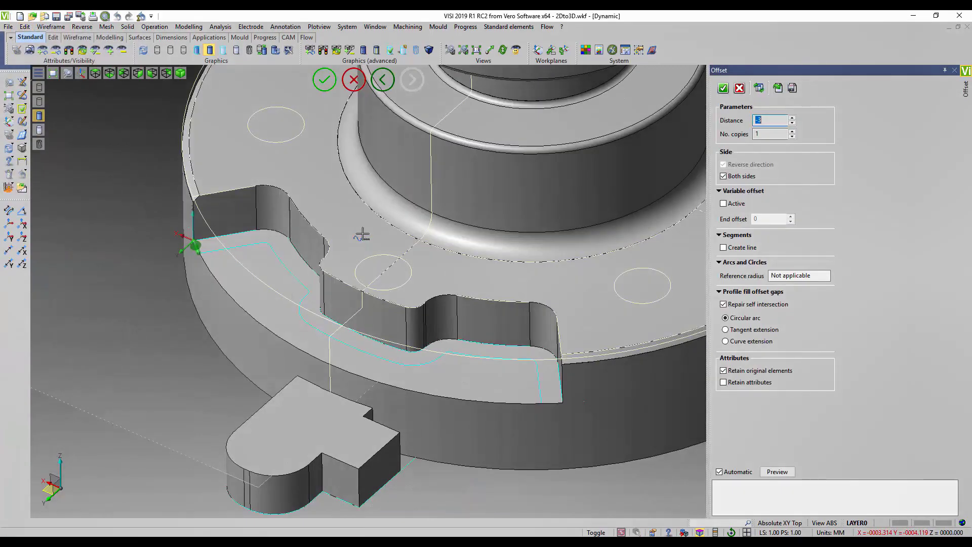
click(741, 176)
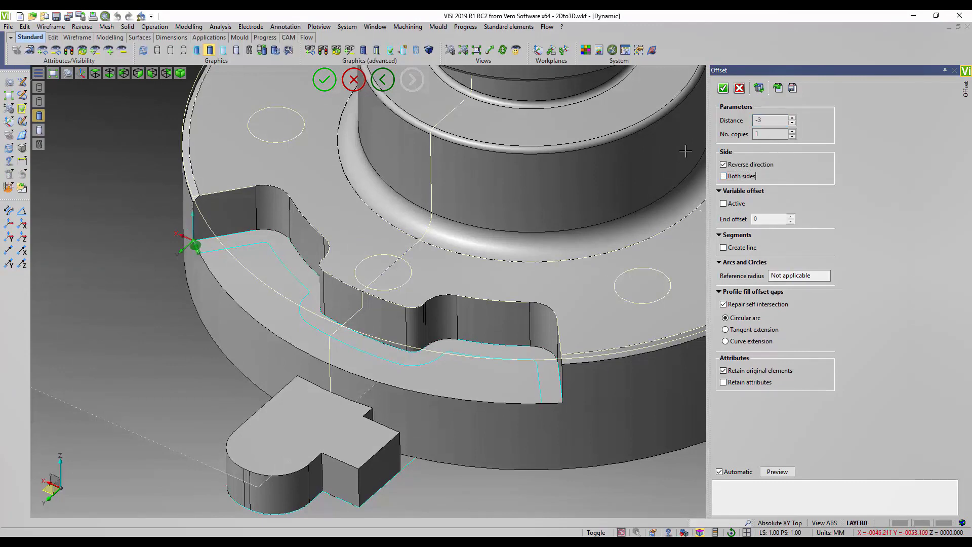
click(723, 88)
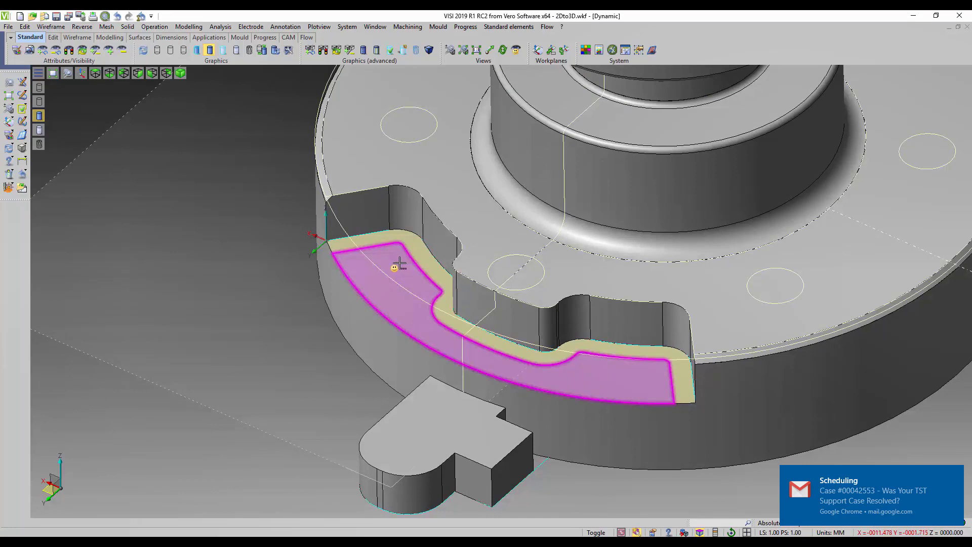
Extrude the region inside the offset profile with a first distance of -3, using Subtract as the Boolean operation.
click(400, 264)
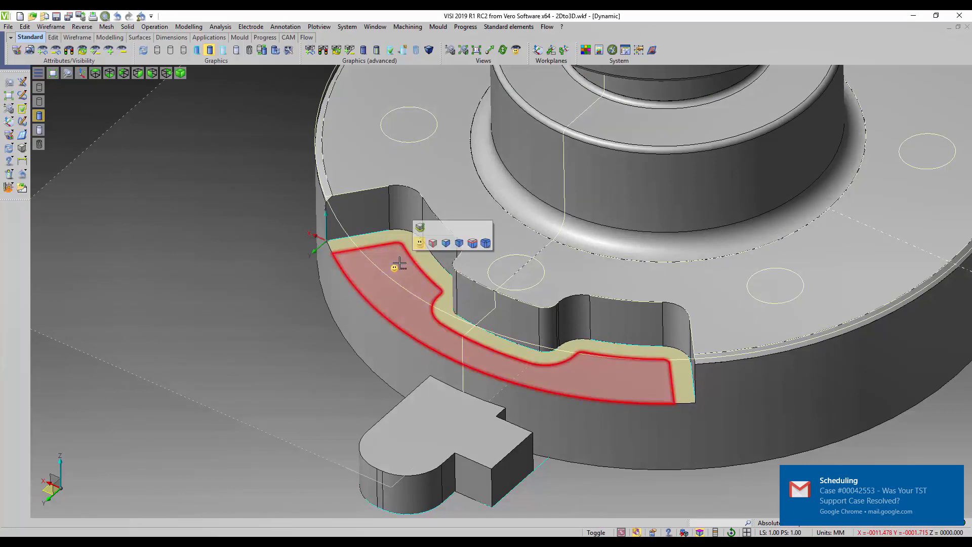
click(420, 228)
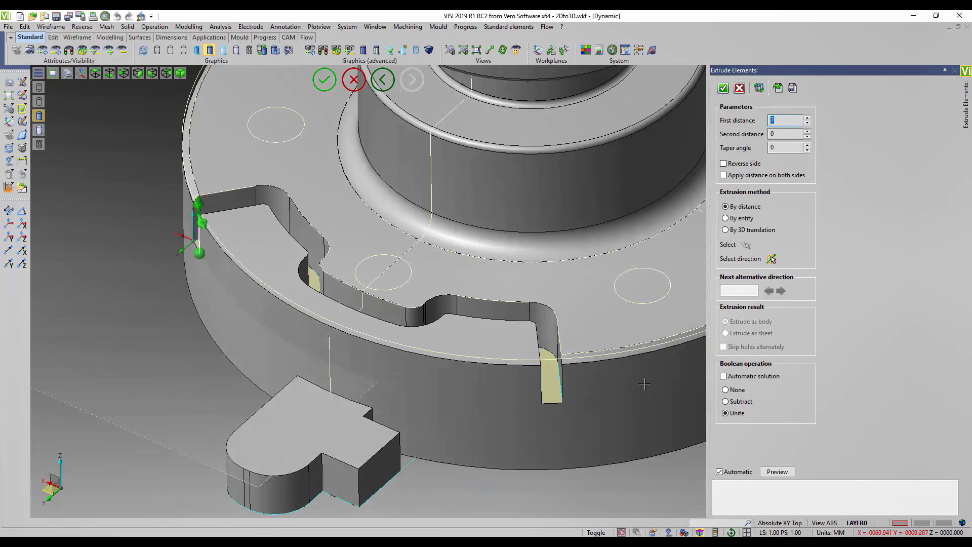
click(725, 402)
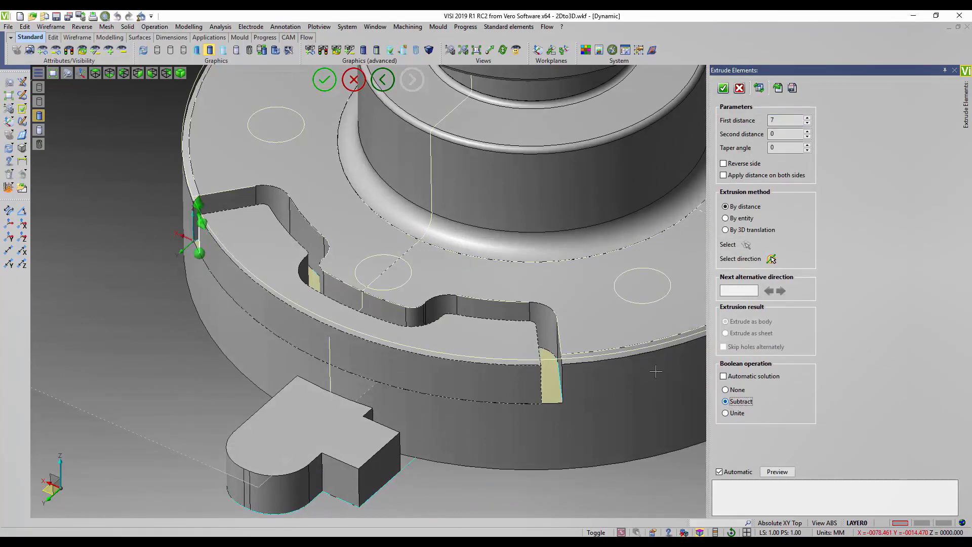
drag(198, 204, 208, 254)
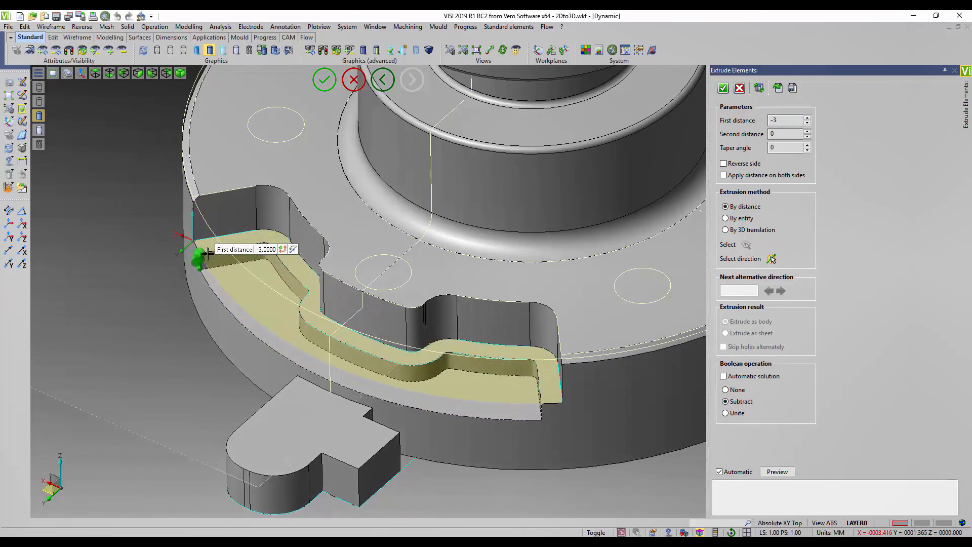
click(723, 87)
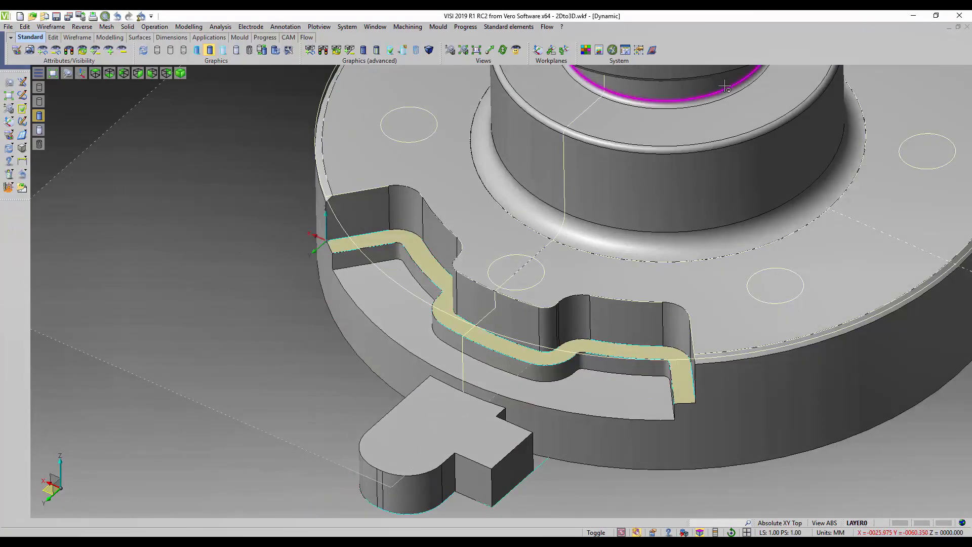
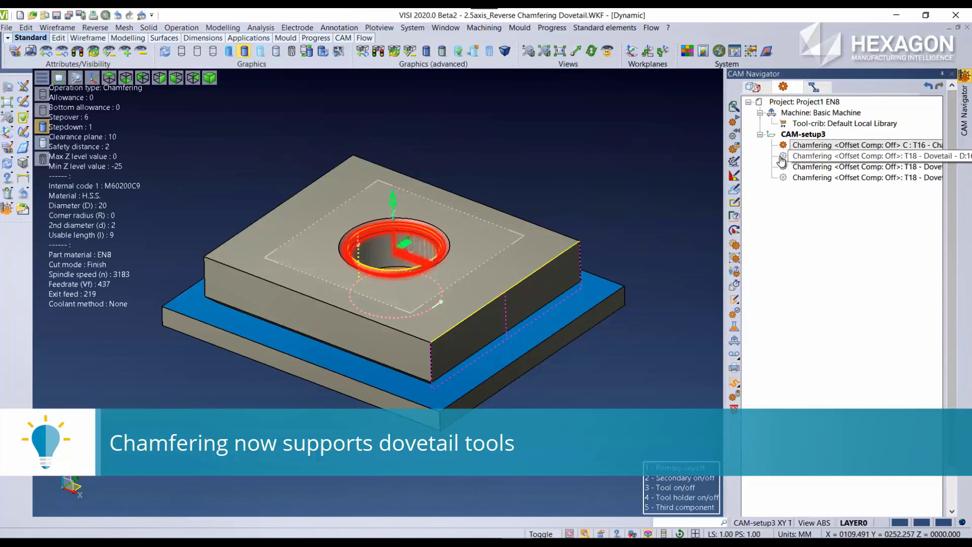
Display the dovetail chamfering toolpath for the hole's lower edge, and simulate its tool motion in Path-lab.
click(782, 158)
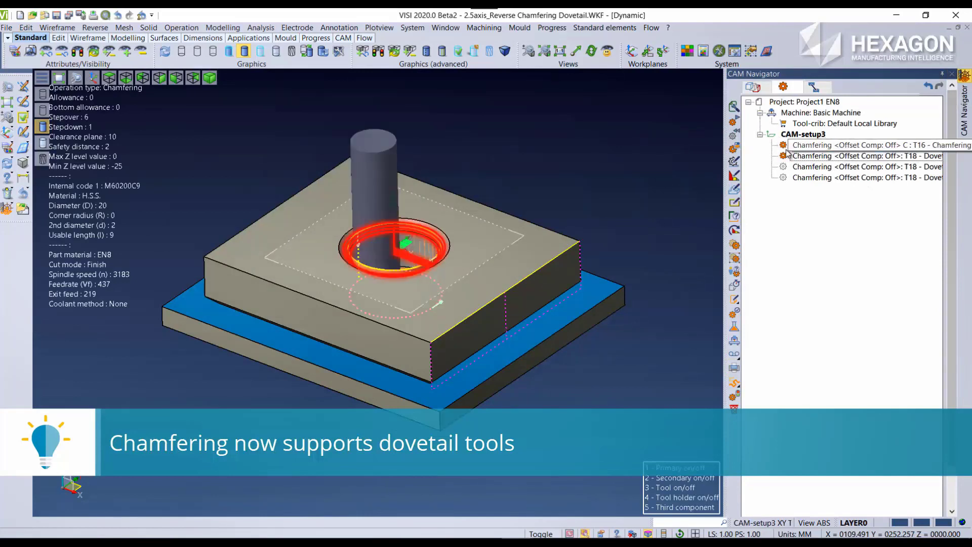
click(800, 155)
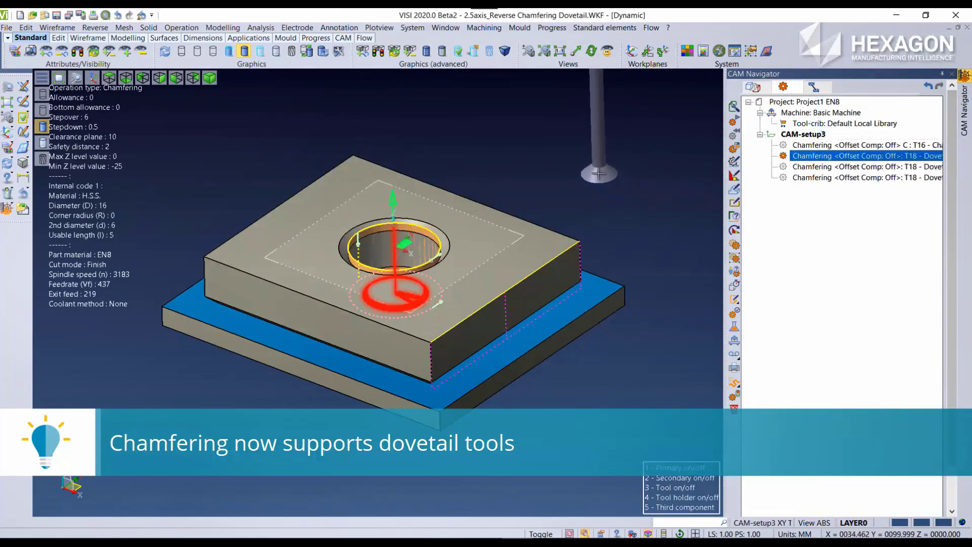
click(783, 89)
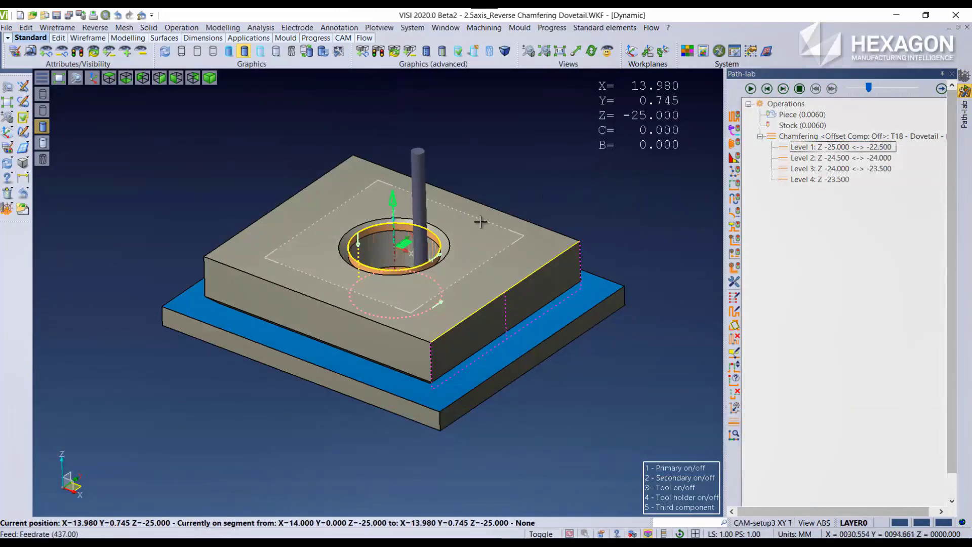
middle_drag(479, 220, 496, 362)
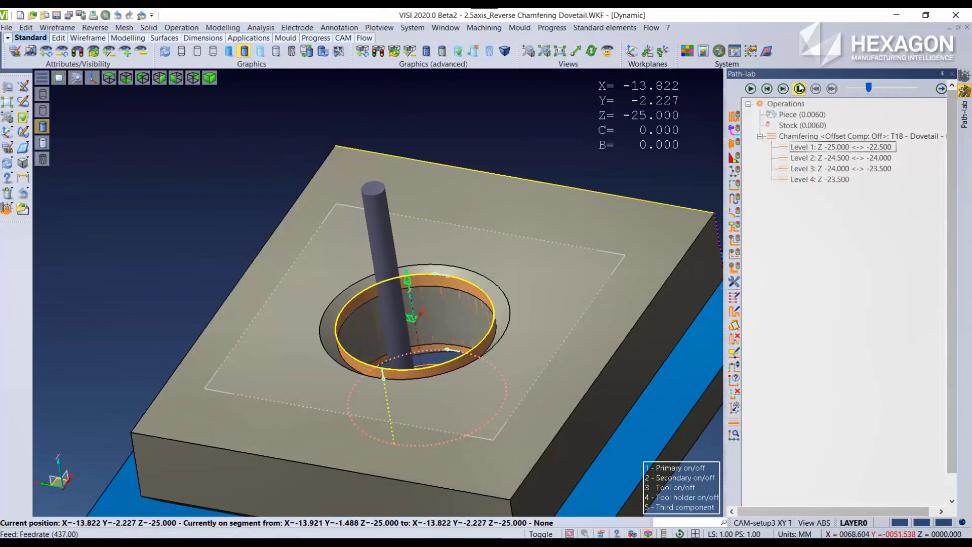
click(799, 88)
click(952, 76)
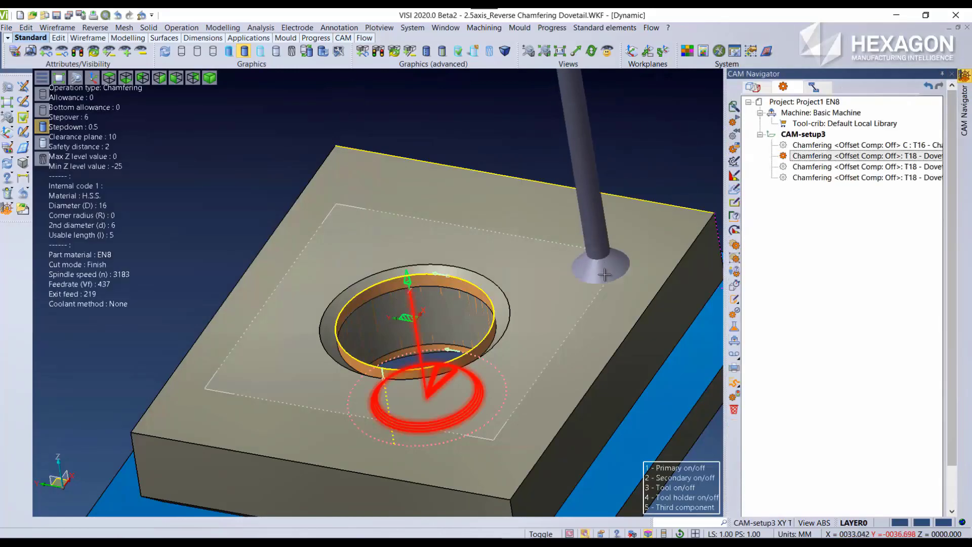
Add a dovetail mill to the tool crib with tool diameter 16, shank diameter 6, second diameter 6 and tip angle 45.
right_click(614, 143)
click(654, 191)
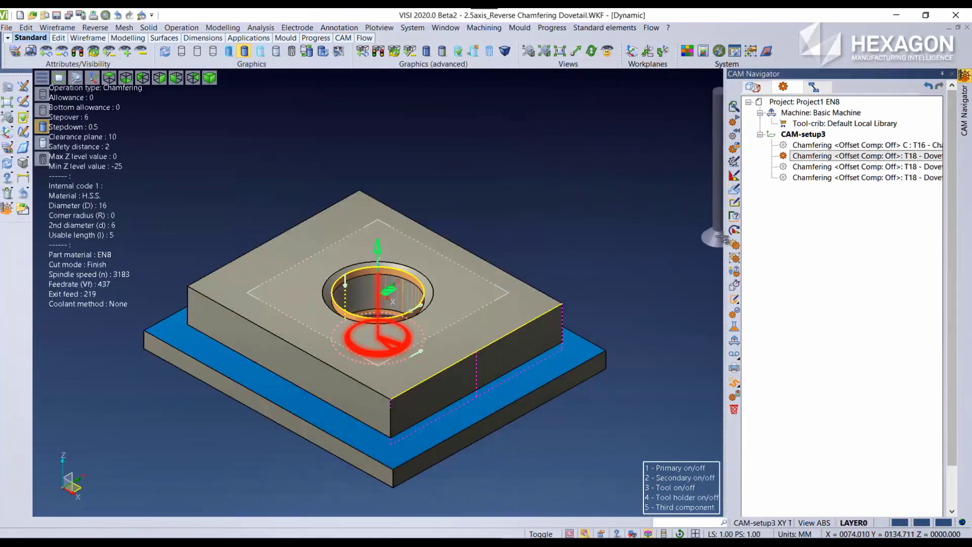
right_click(805, 161)
click(840, 230)
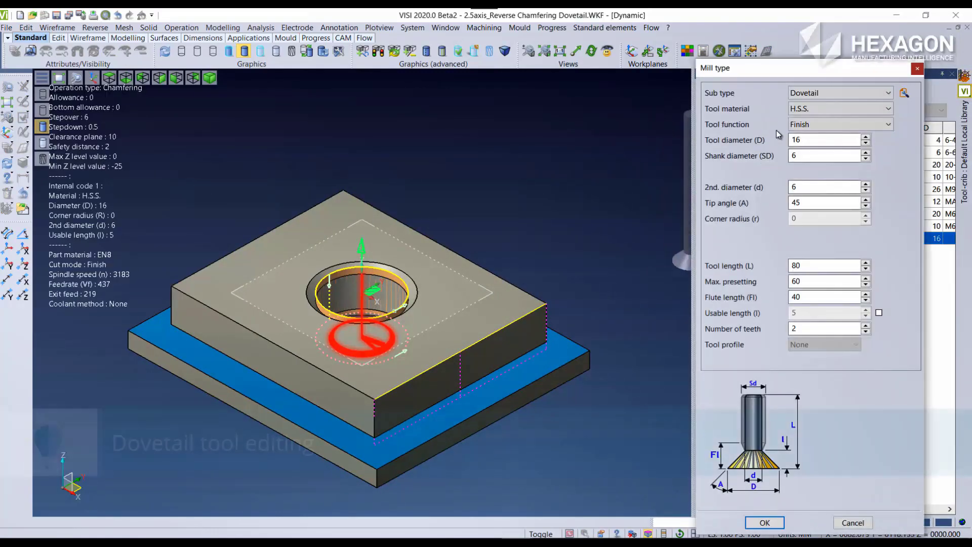
click(764, 523)
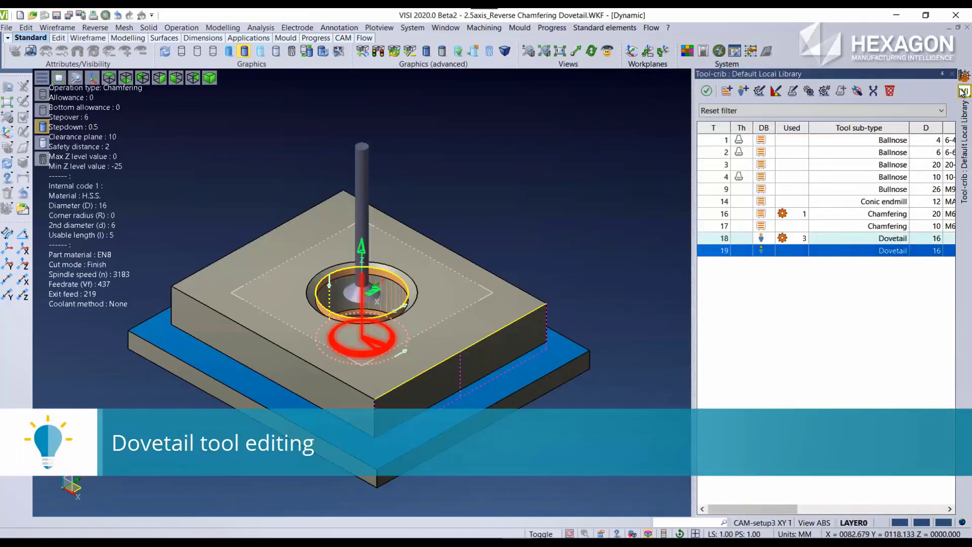
click(962, 91)
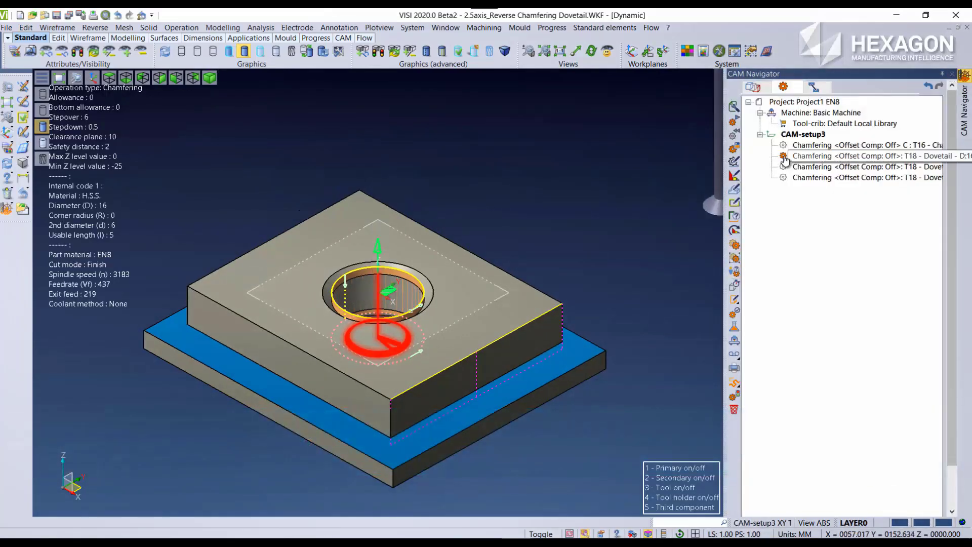
Display the two outer-edge dovetail chamfering toolpaths in turn, and examine the last one along the block's side edge.
click(785, 157)
click(790, 167)
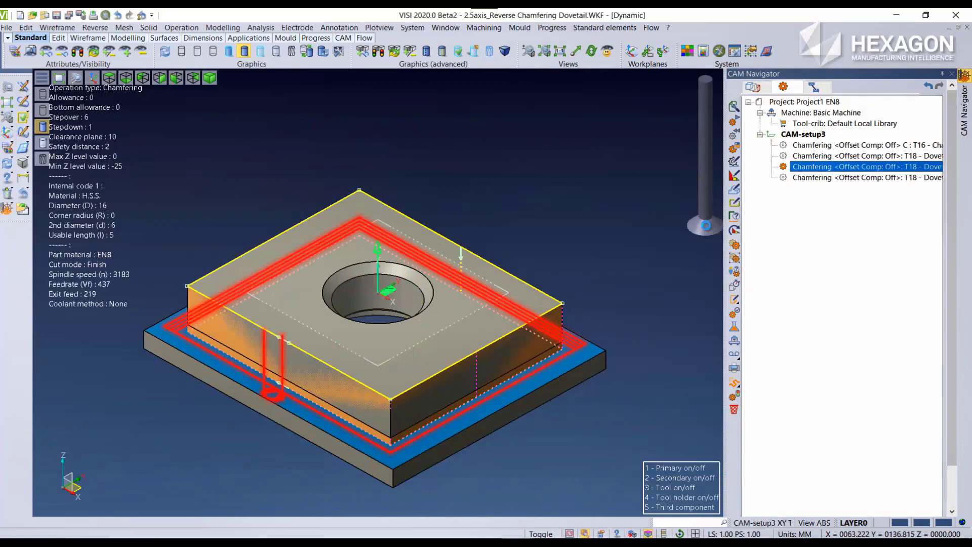
click(792, 177)
scroll(484, 395, up, 3)
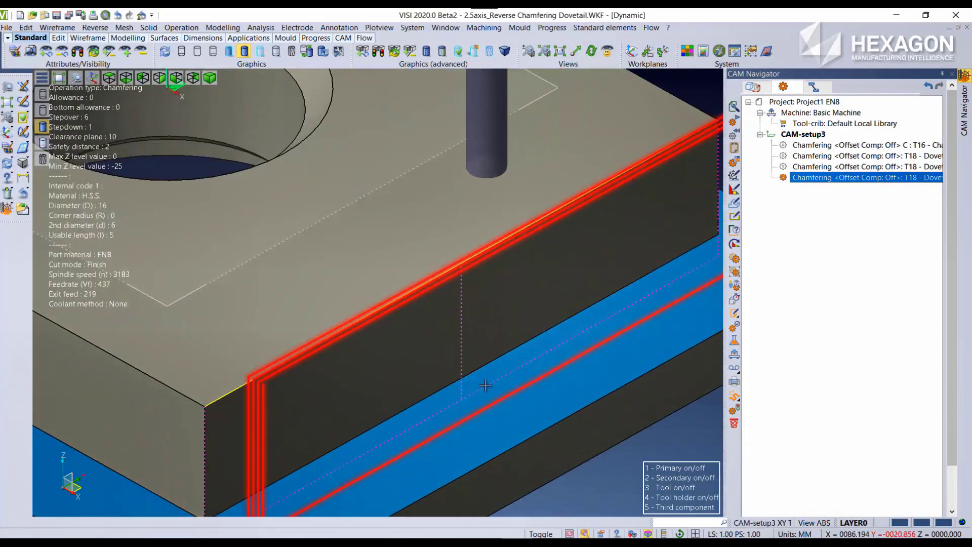
scroll(484, 384, up, 2)
scroll(408, 273, down, 1)
mouse_move(416, 312)
middle_down()
mouse_move(434, 311)
mouse_move(411, 307)
middle_up()
Edit the last dovetail chamfering operation and set its stepdown to 4.
double_click(834, 179)
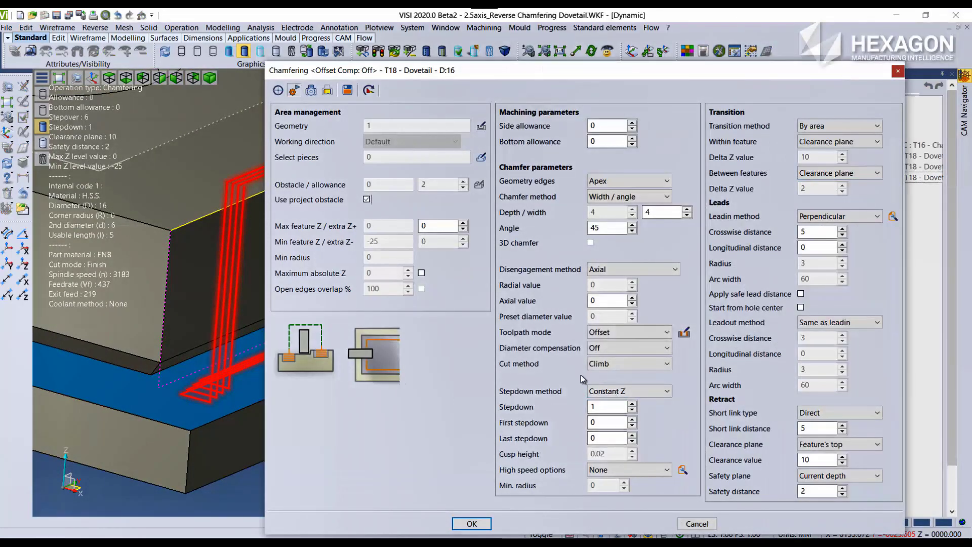
click(593, 406)
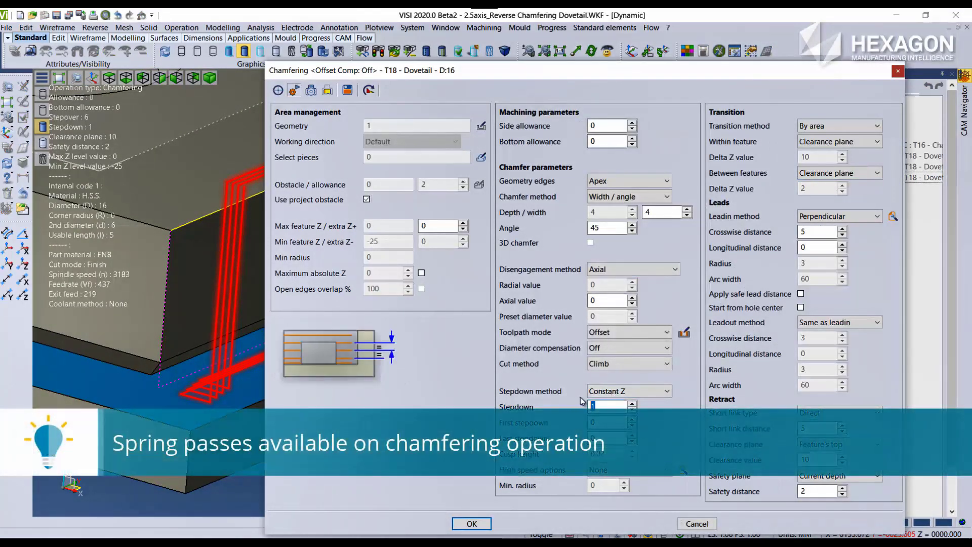
text(4)
Set 4 side passes with a stepover of 1 and 1 spring pass for the last chamfering operation, and recalculate it.
click(684, 333)
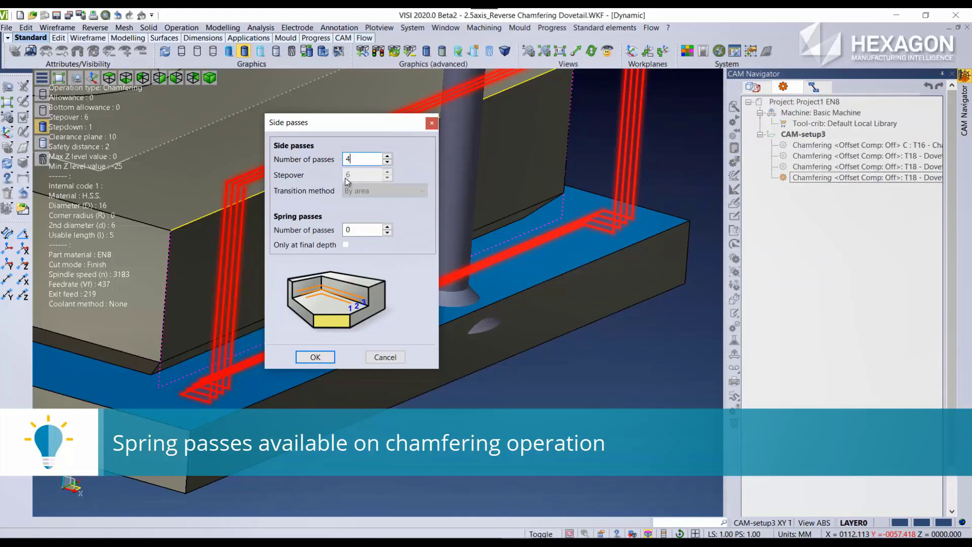
key(Tab)
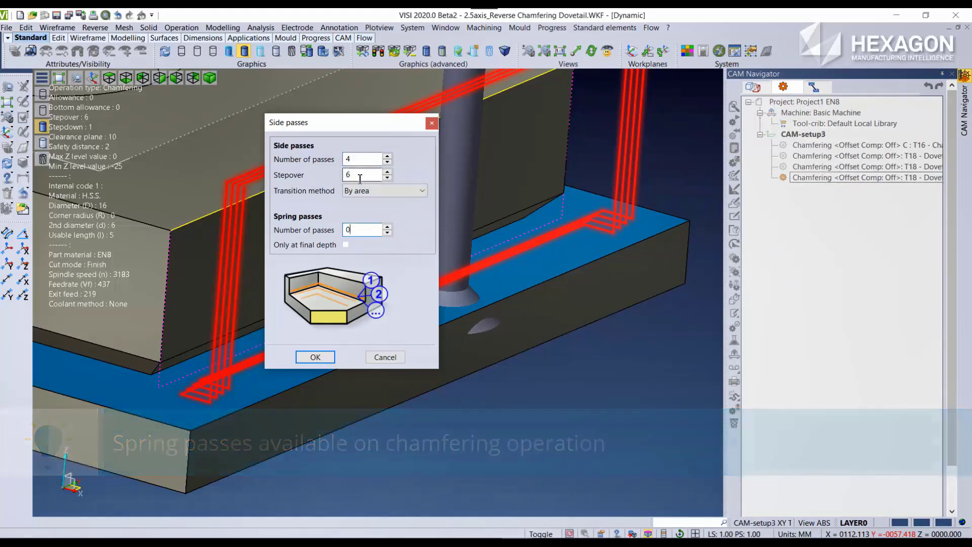
double_click(351, 231)
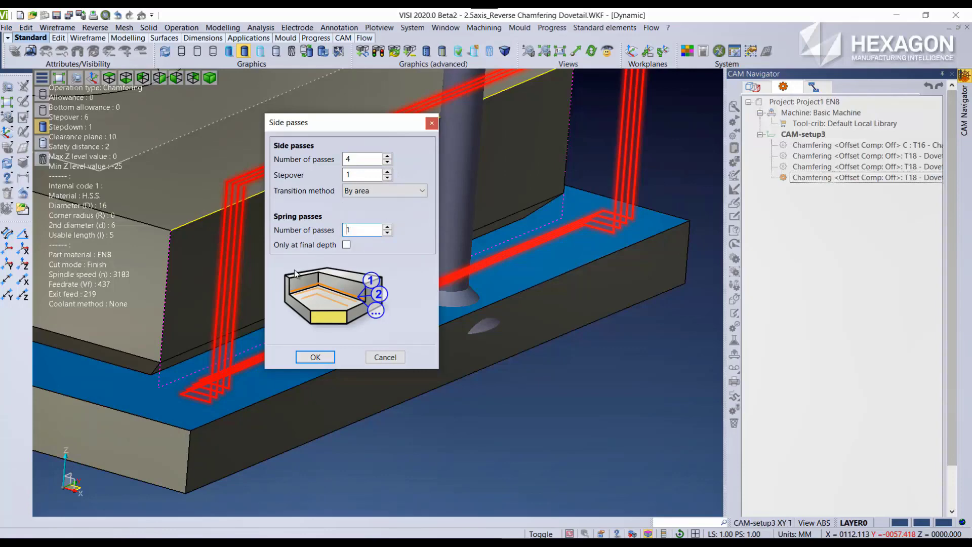
click(315, 357)
click(471, 524)
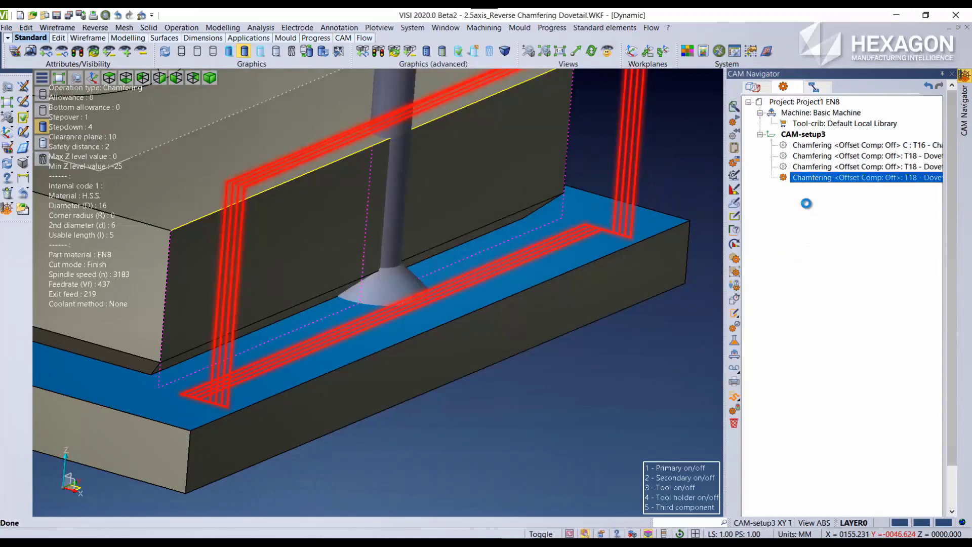
Examine the individual levels of the recalculated dovetail chamfering operation in Path-lab, including the spring pass, and close Path-lab.
click(794, 137)
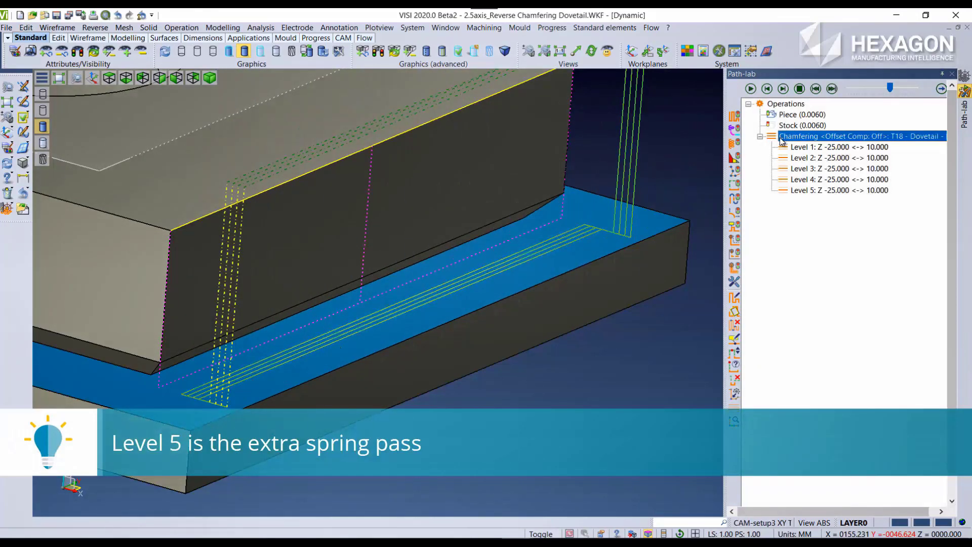
click(951, 74)
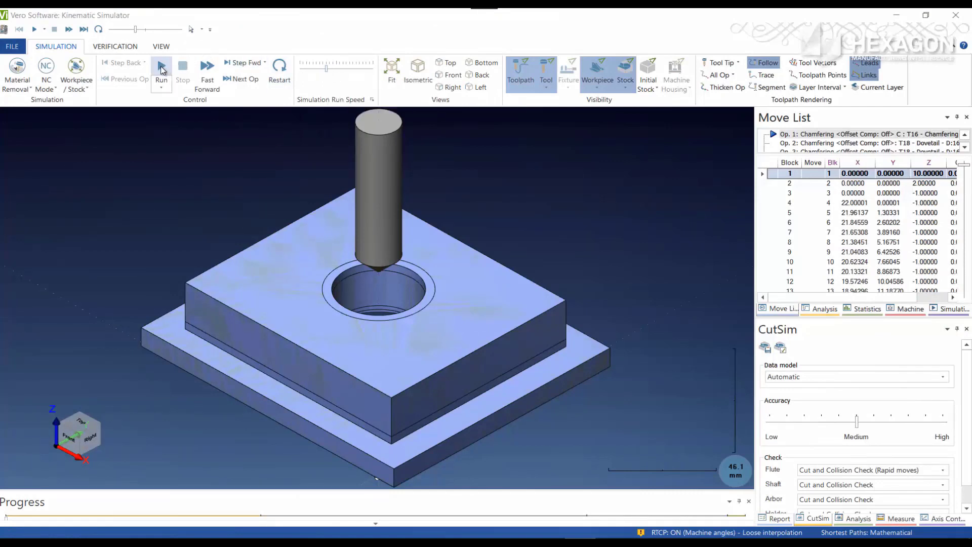
Run the kinematic simulation of the chamfering operations and observe the dovetail tool from below the bore and around the block.
click(161, 69)
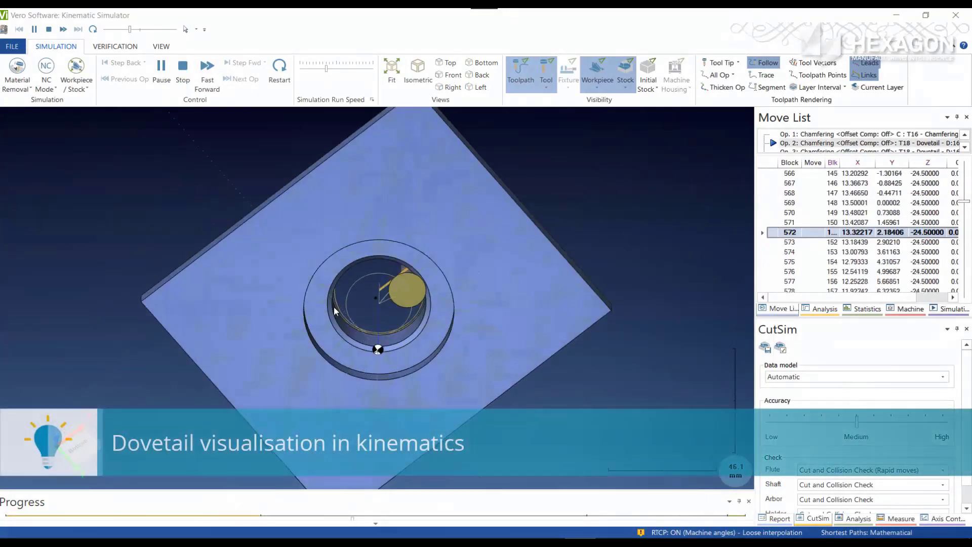
middle_drag(334, 307, 397, 261)
scroll(397, 260, up, 6)
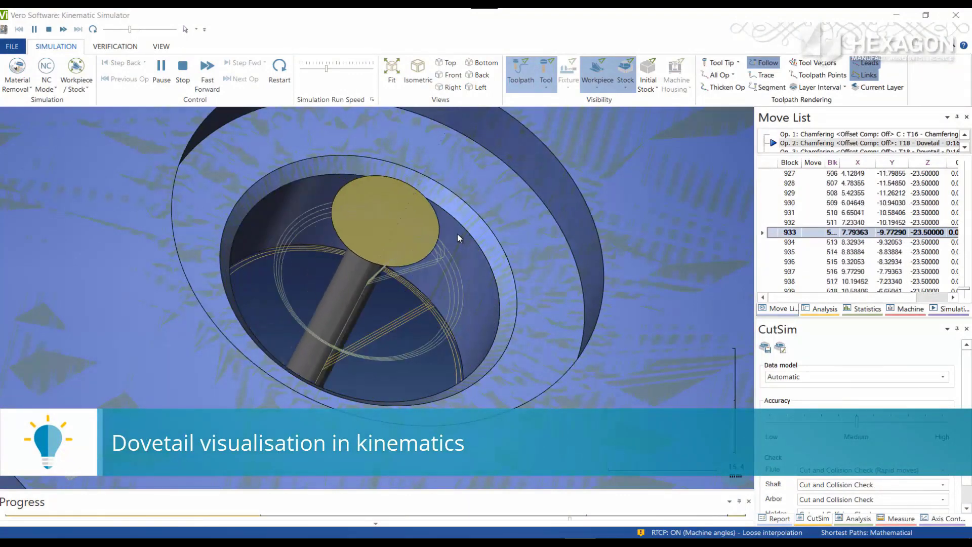
middle_drag(417, 236, 383, 383)
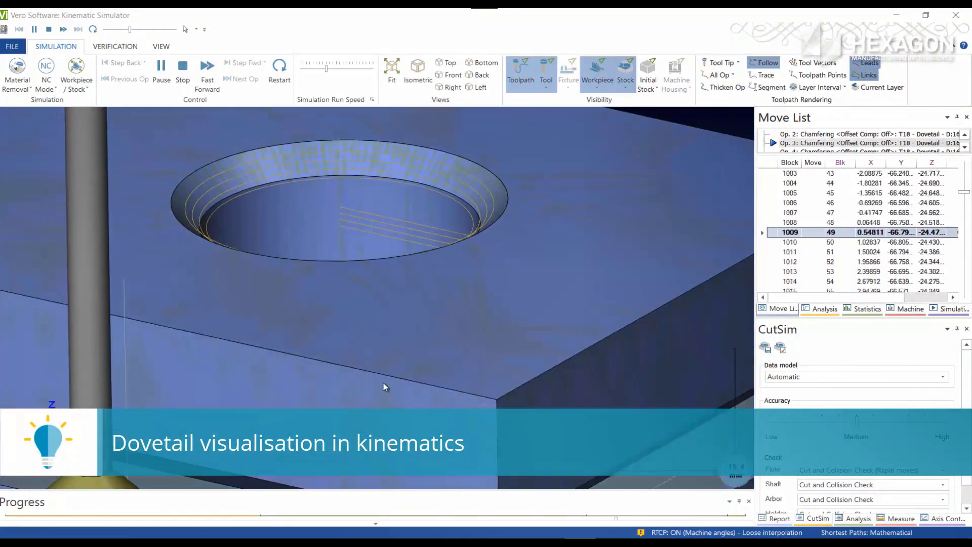
scroll(384, 382, down, 5)
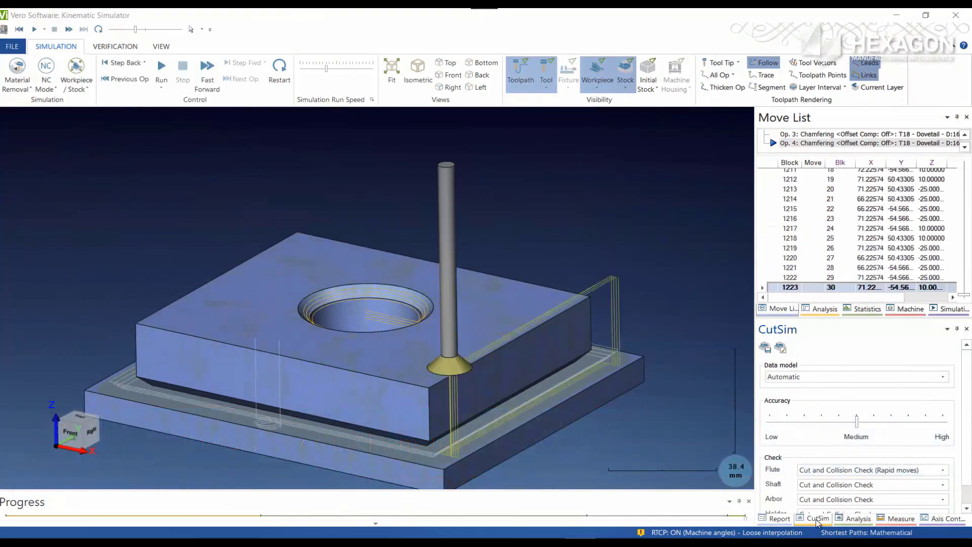
Enable the section plane in the CutSim parameters to cut through the simulated block.
click(782, 348)
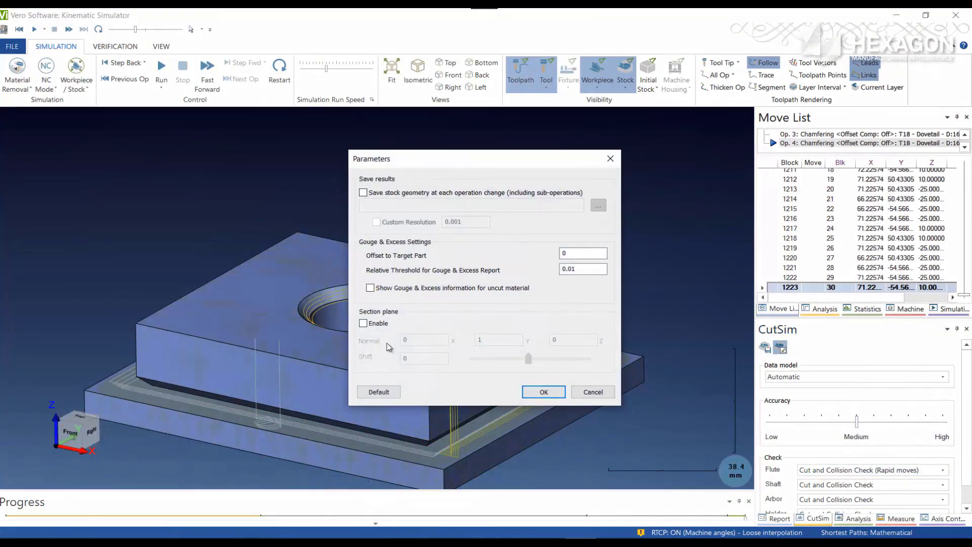
click(364, 323)
click(533, 393)
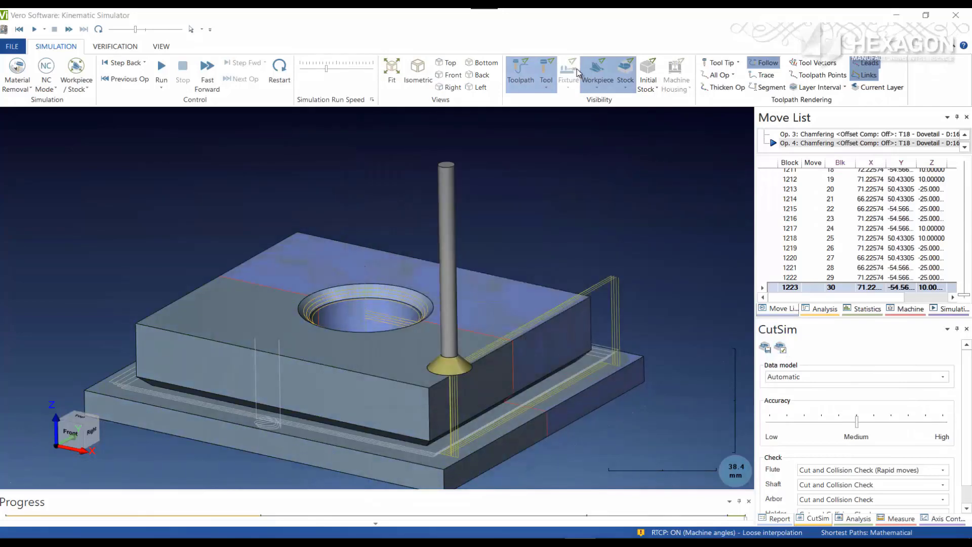
Make the workpiece transparent, hide the toolpath display, and examine the sectioned block around the dovetail tool up close.
click(598, 87)
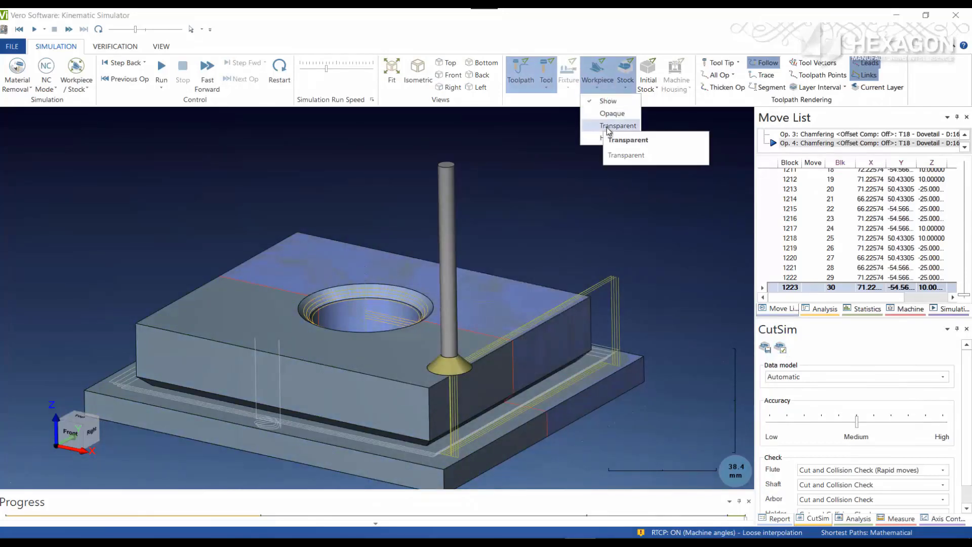
click(610, 126)
click(521, 74)
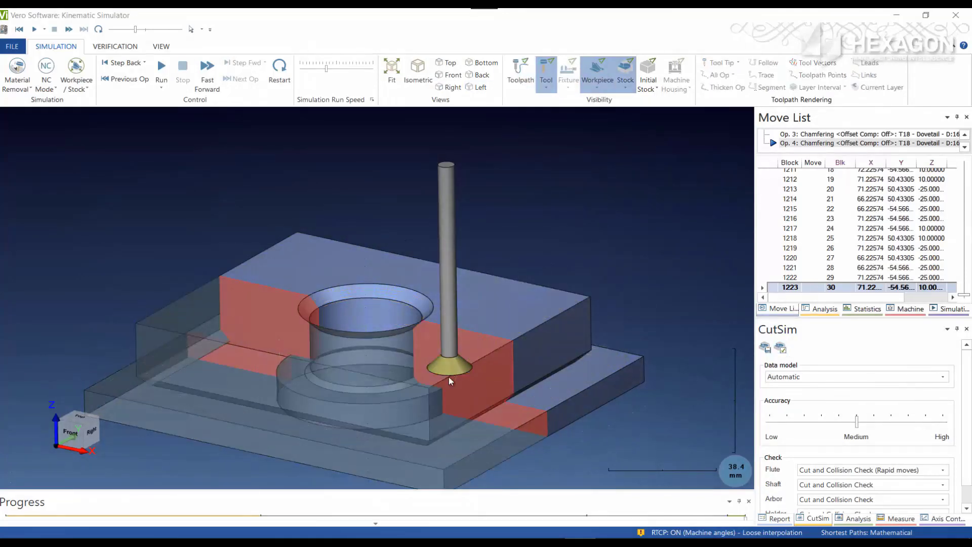
scroll(427, 384, up, 5)
middle_drag(391, 333, 382, 288)
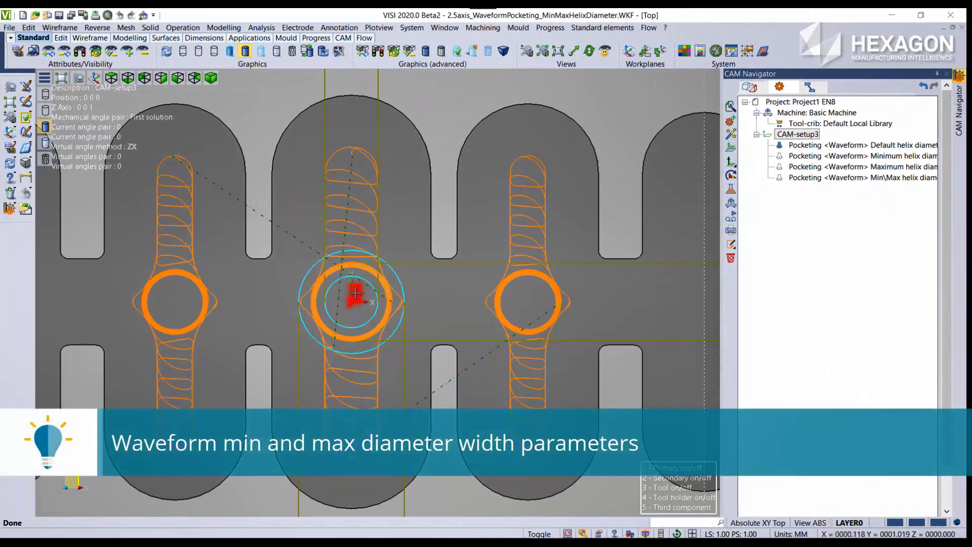
Review the entry parameters of the default helix diameter Waveform pocketing operation without changing them, and toggle its toolpath display.
scroll(328, 314, down, 4)
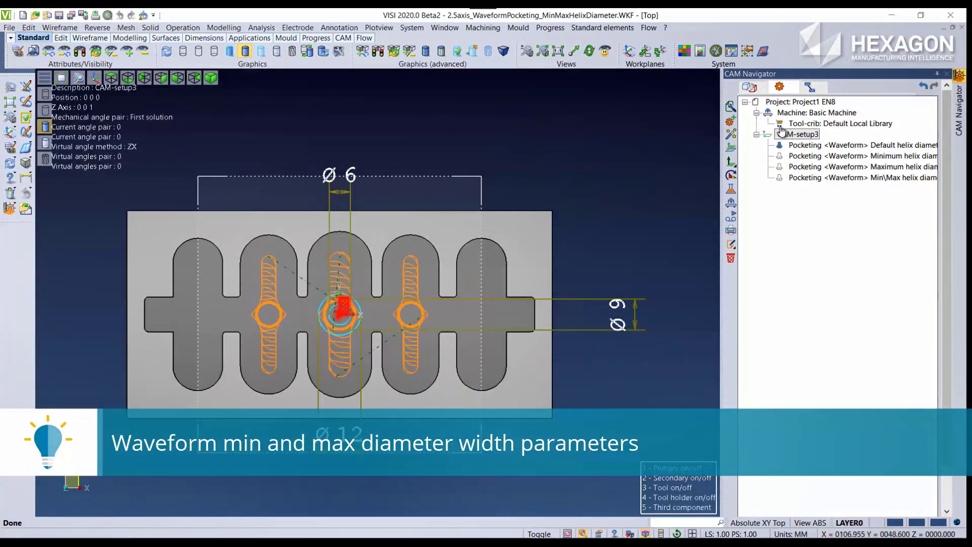
double_click(859, 146)
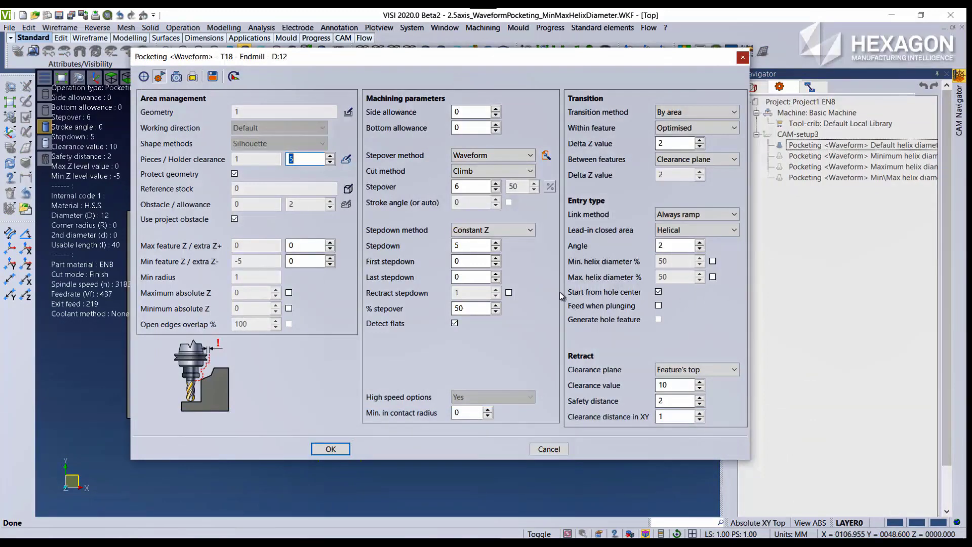
click(550, 449)
click(779, 146)
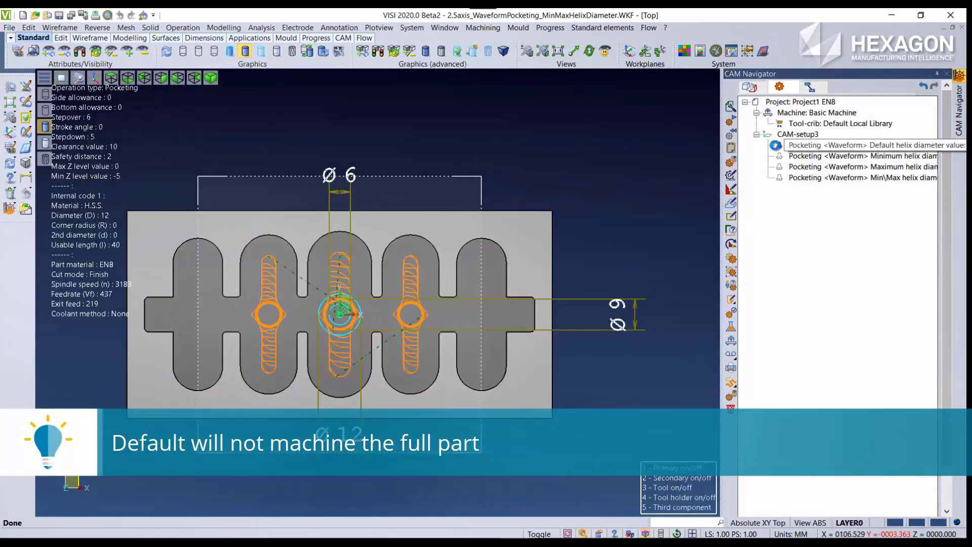
Inspect the minimum helix diameter percentage in the second Waveform pocketing operation, and examine its toolpath.
double_click(815, 158)
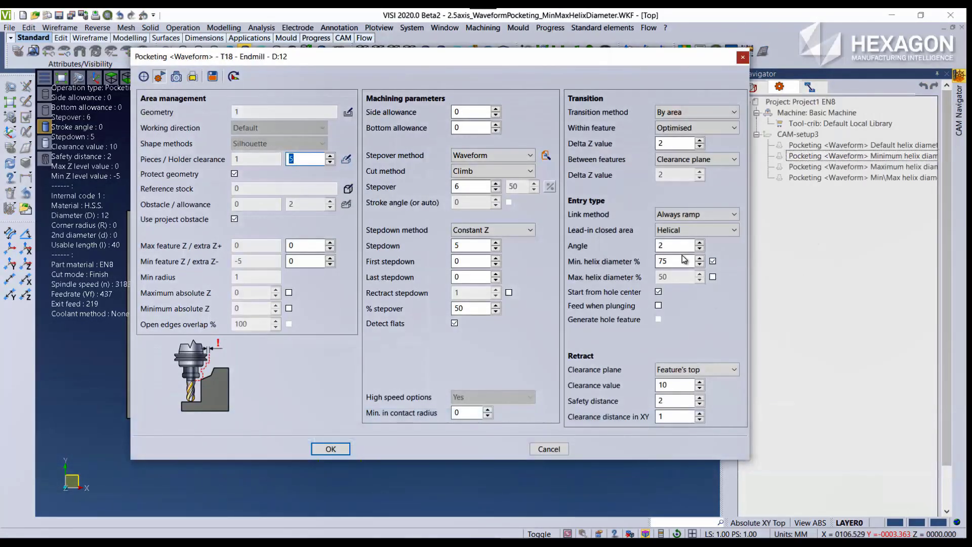
click(681, 261)
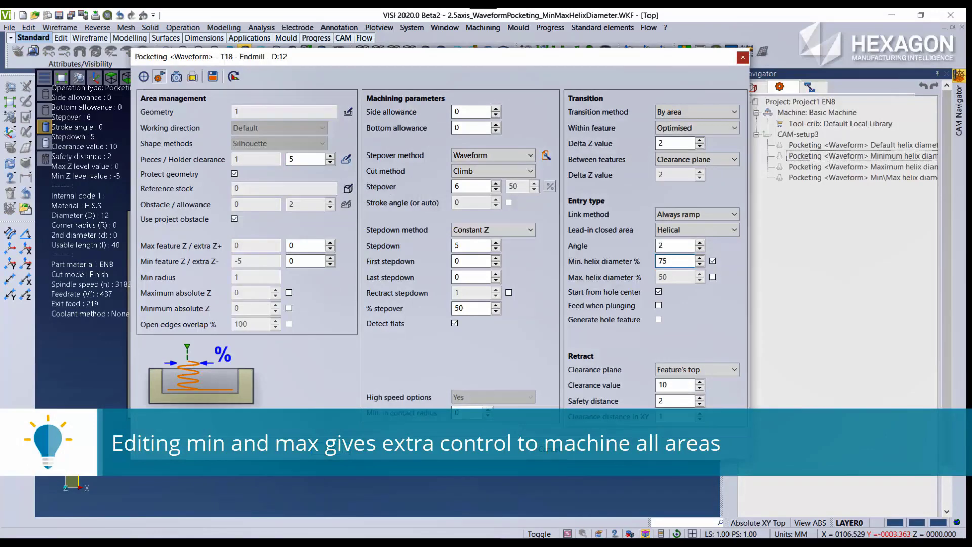
key(Return)
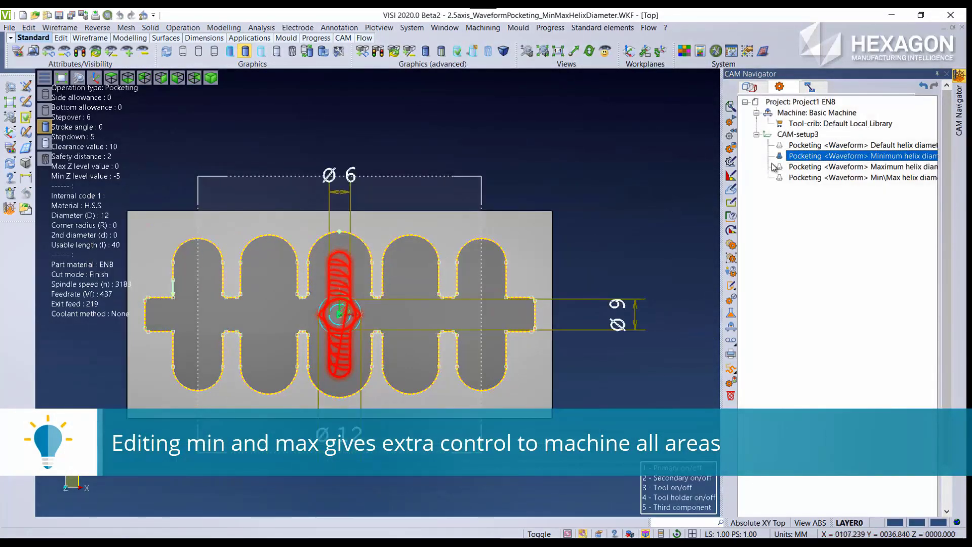
Display the maximum helix diameter pocketing toolpath and inspect the operation's maximum helix diameter percentage.
click(780, 169)
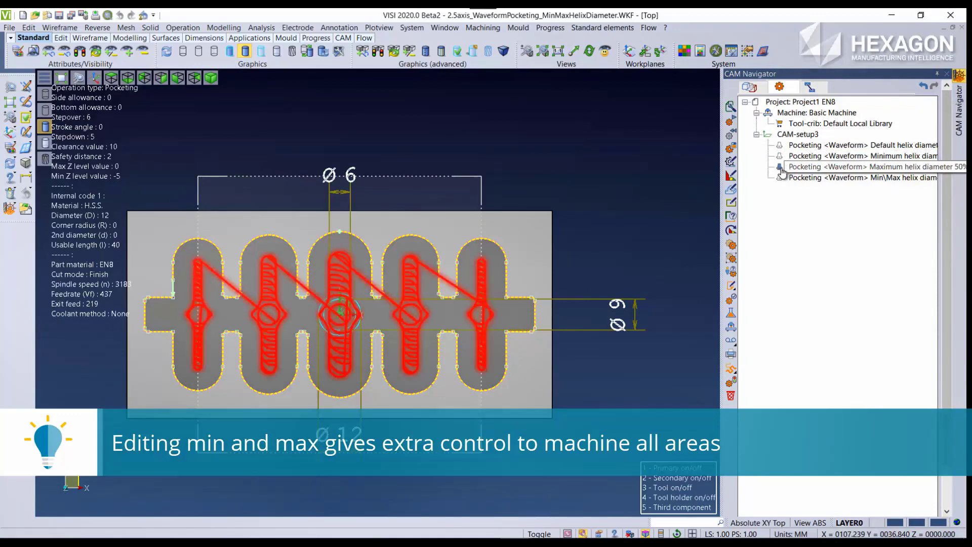
double_click(824, 170)
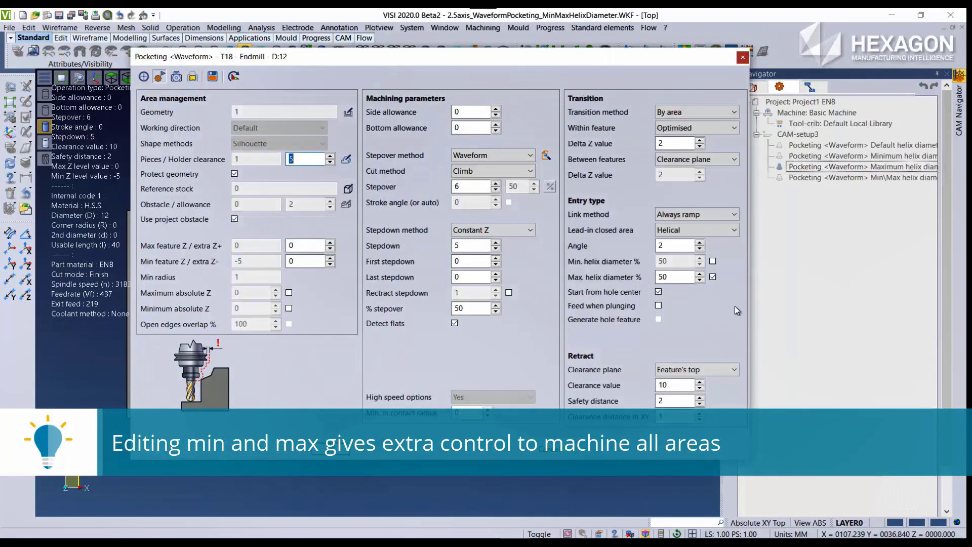
click(672, 277)
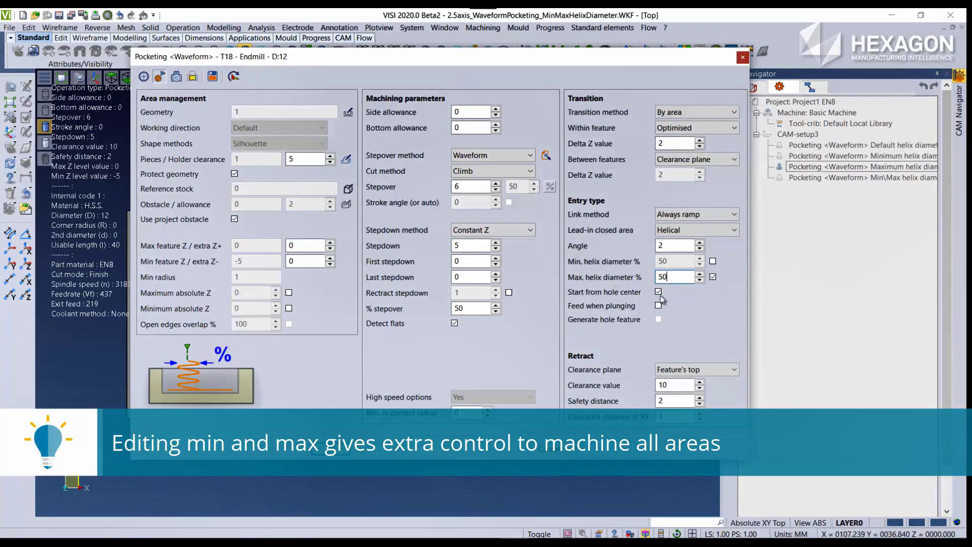
click(524, 457)
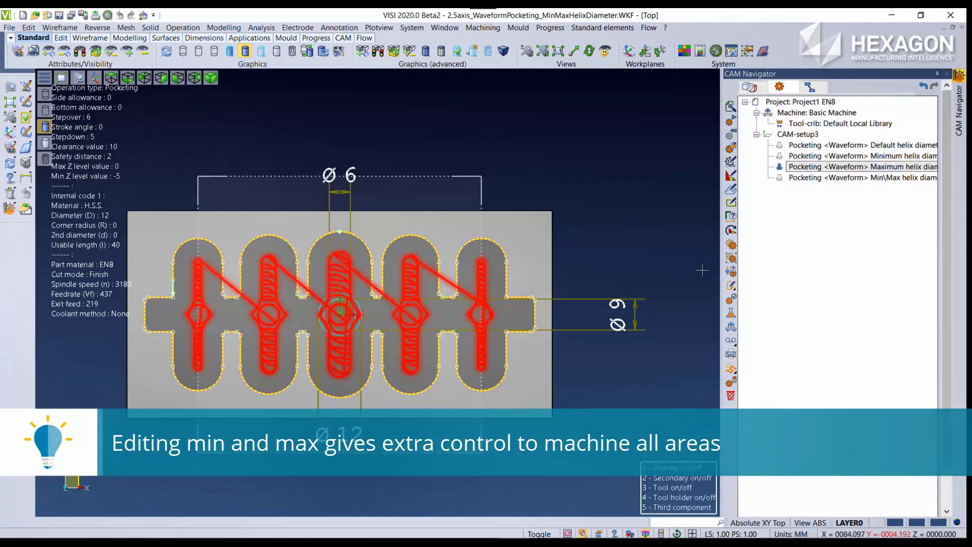
Switch the displayed toolpath to the Min\Max helix diameter pocketing operation and examine it across all the slots.
click(782, 169)
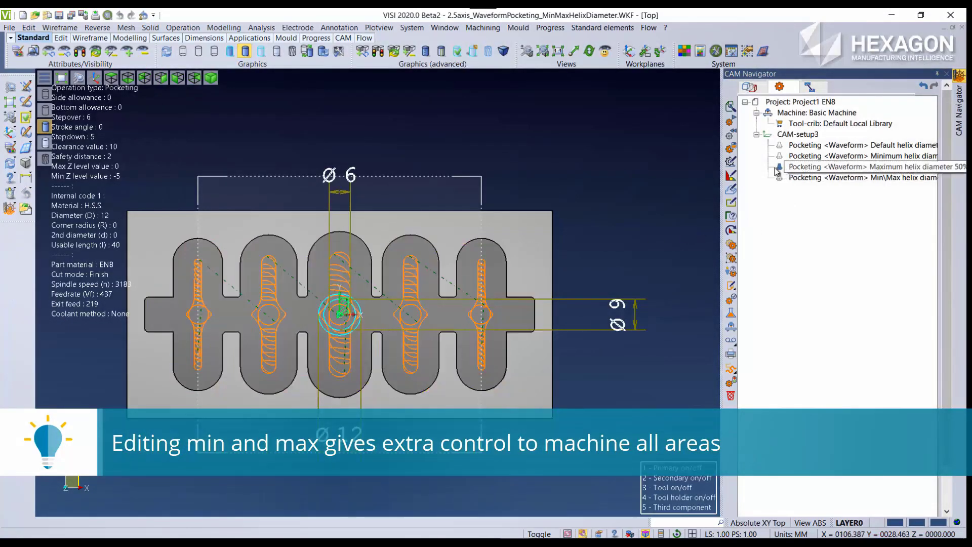
click(778, 178)
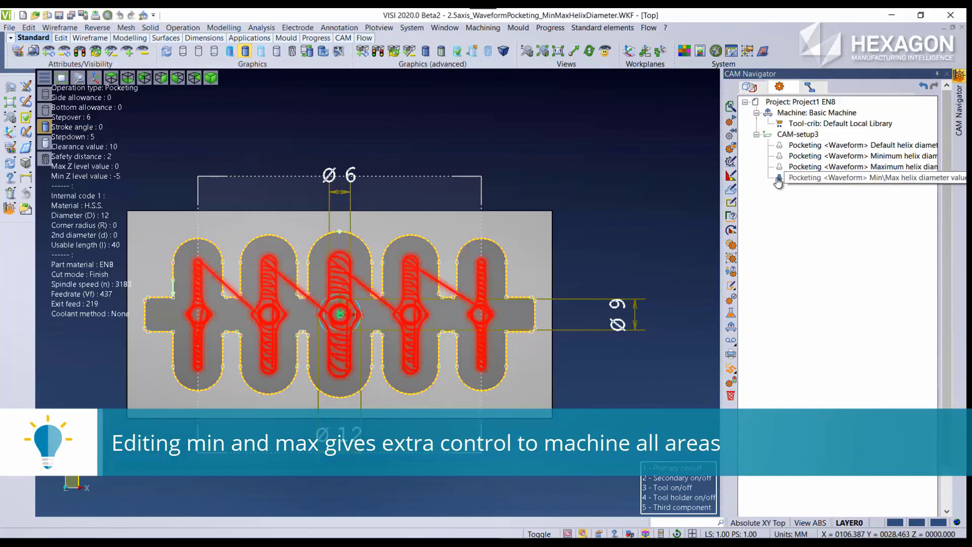
middle_drag(513, 260, 428, 312)
scroll(424, 316, up, 4)
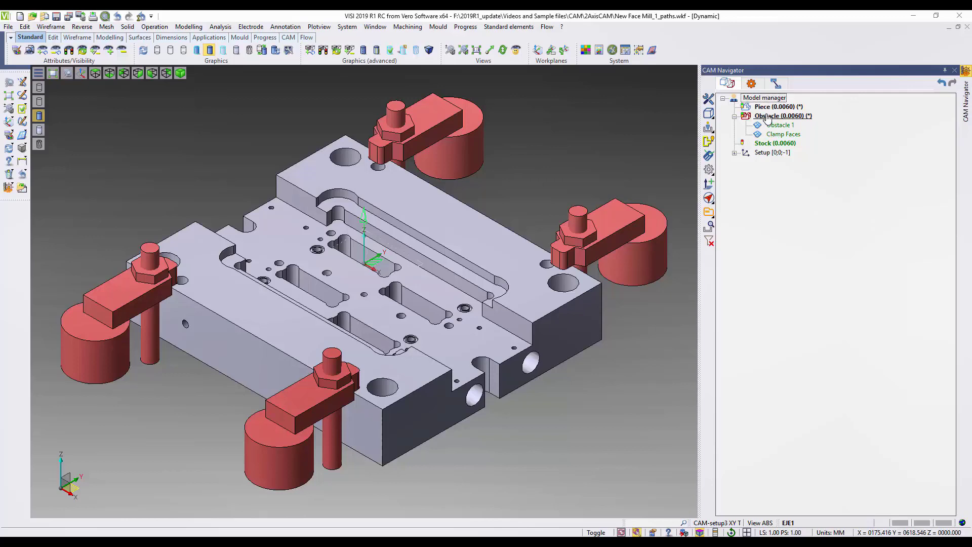
Highlight the whole Obstacle geometry on the clamped plate, and its Clamp Faces group.
click(768, 117)
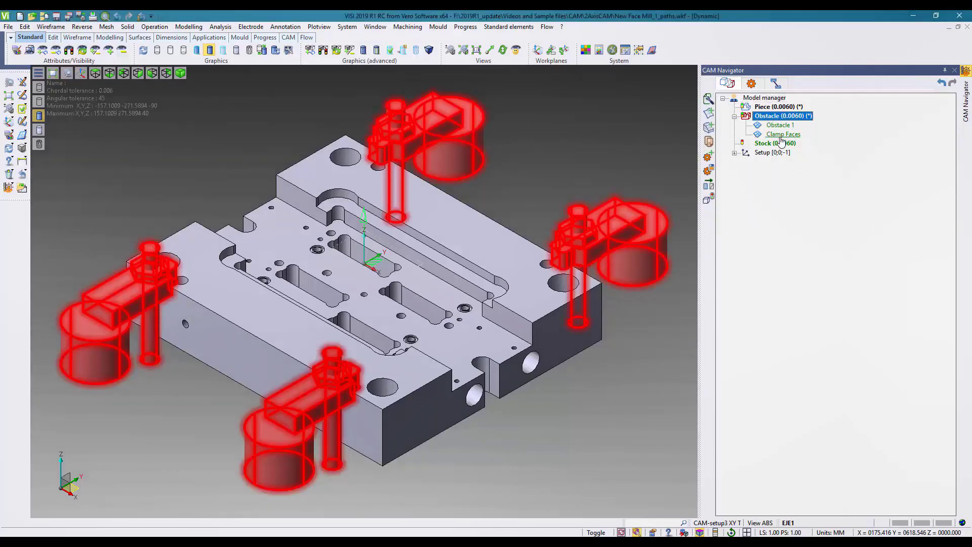
click(781, 135)
Open the Project1 parameters and accept them with Piece, Stock and Obstacle as the reference geometry.
click(752, 83)
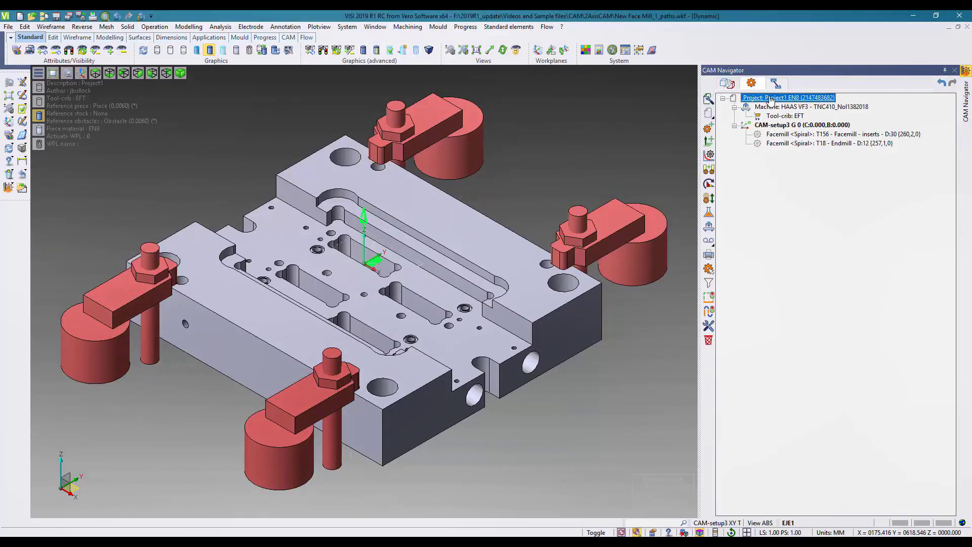
double_click(771, 98)
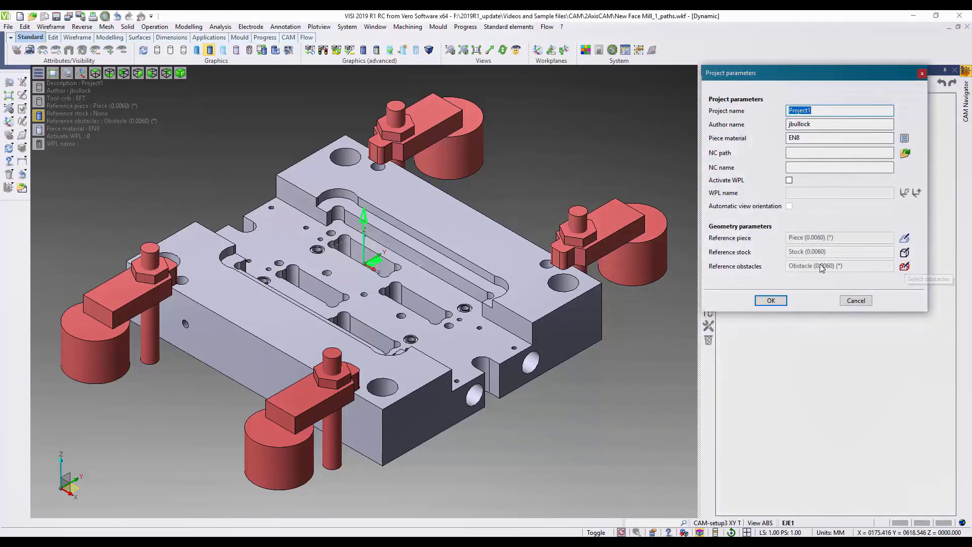
click(770, 301)
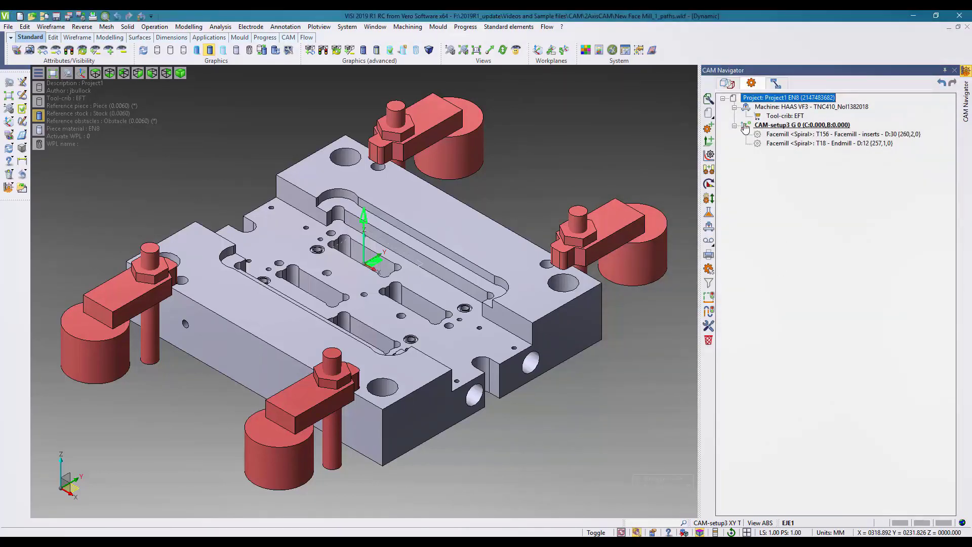
Start a new 3-axis Roughing operation on the Piece model.
click(728, 83)
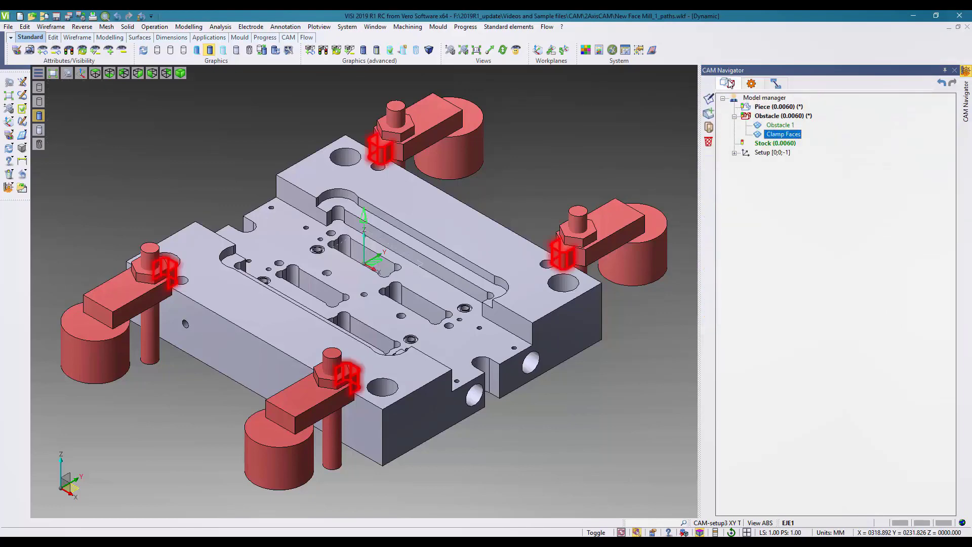
click(773, 107)
double_click(773, 107)
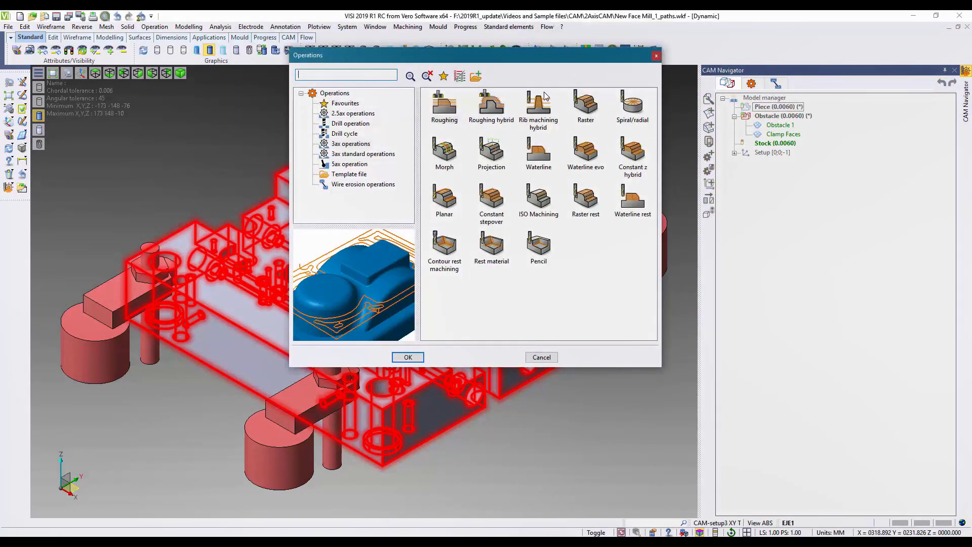
click(452, 112)
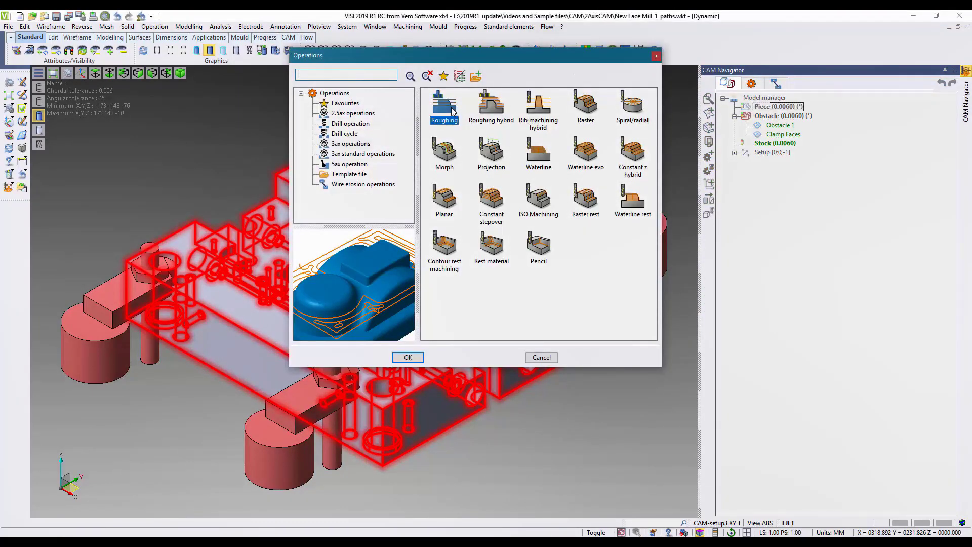
click(409, 357)
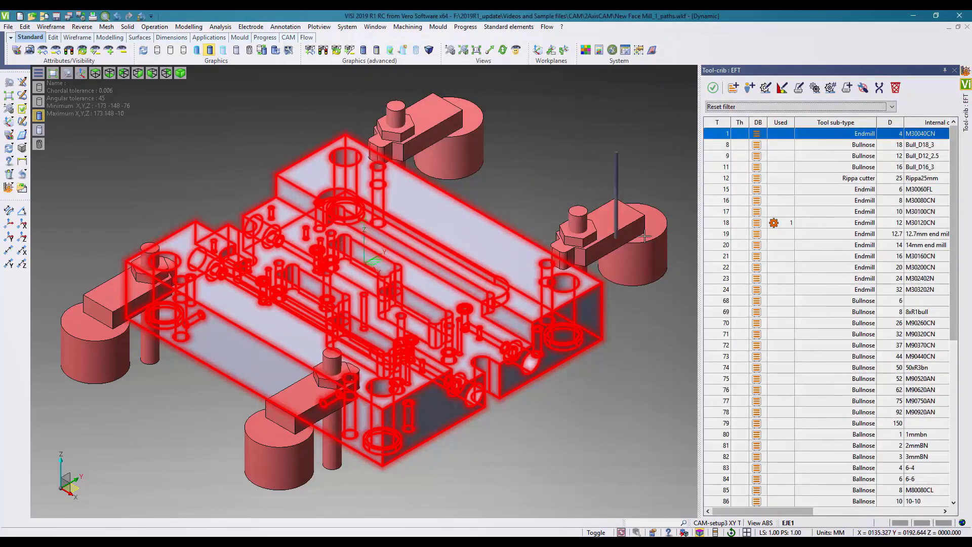
Choose the T8 bullnose tool with diameter 18, and create the spiral roughing operation using the project obstacle with an obstacle allowance of 2.
click(815, 146)
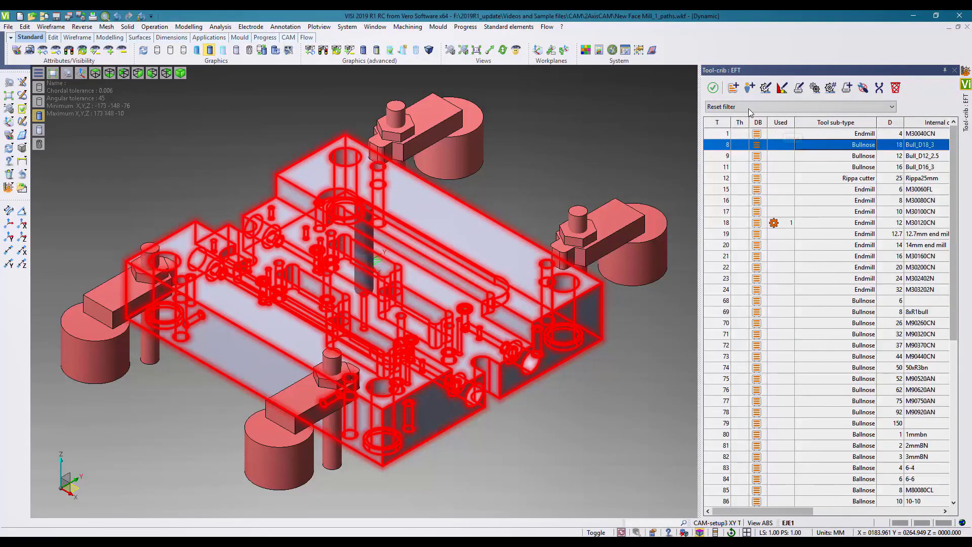
click(713, 88)
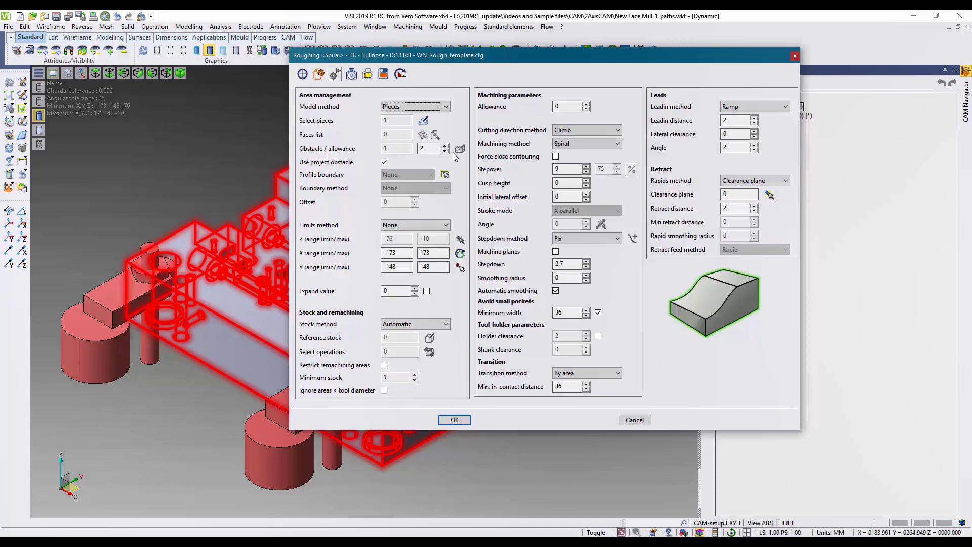
click(454, 420)
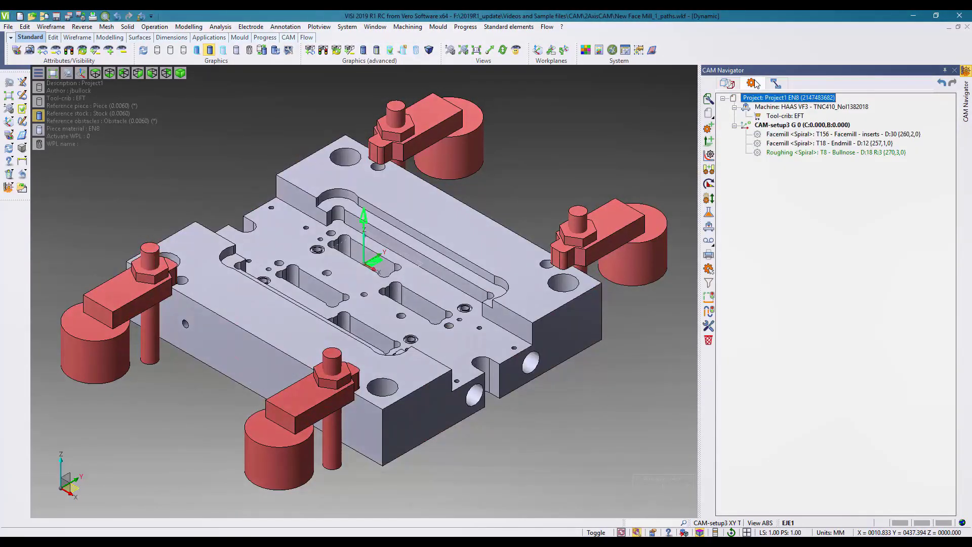
Display the toolpath of the T8 bullnose spiral roughing operation and examine it around the clamps.
click(784, 155)
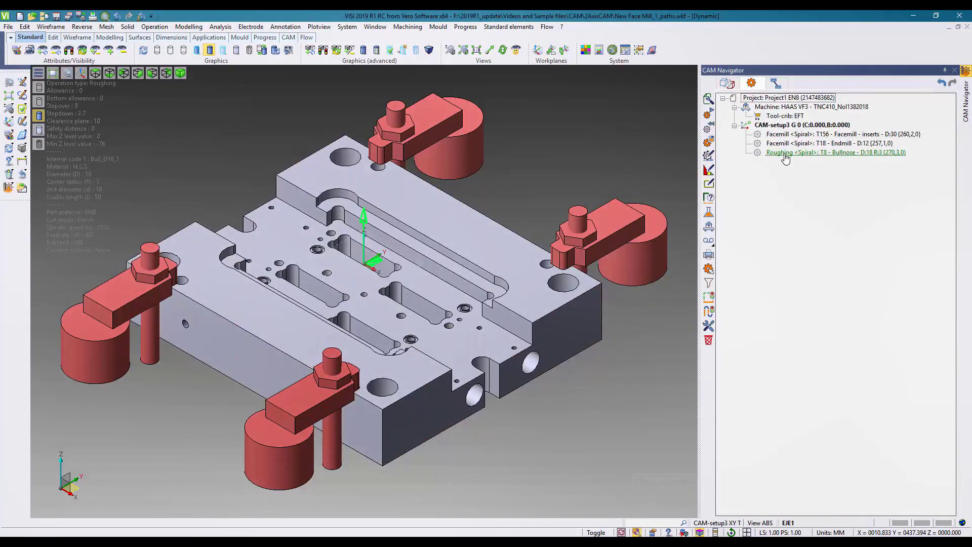
double_click(786, 156)
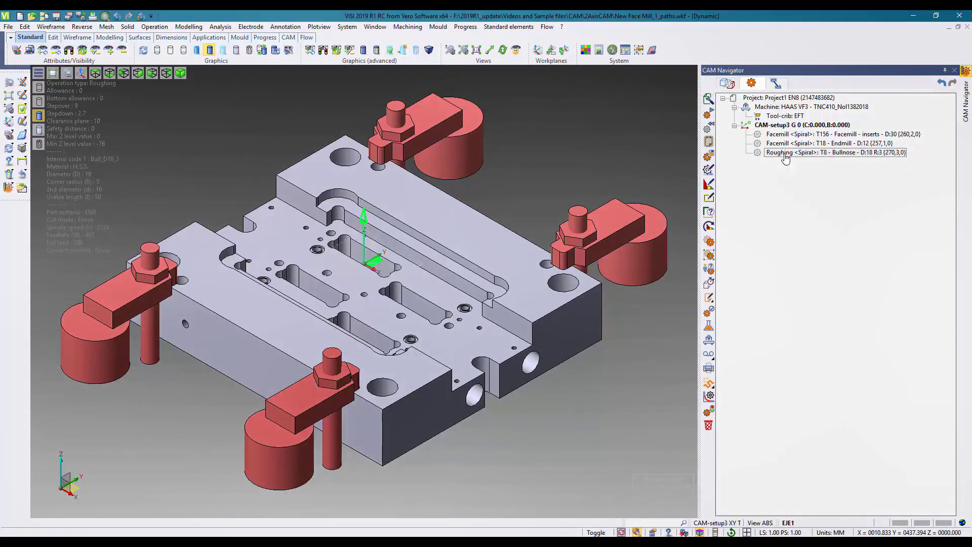
click(757, 155)
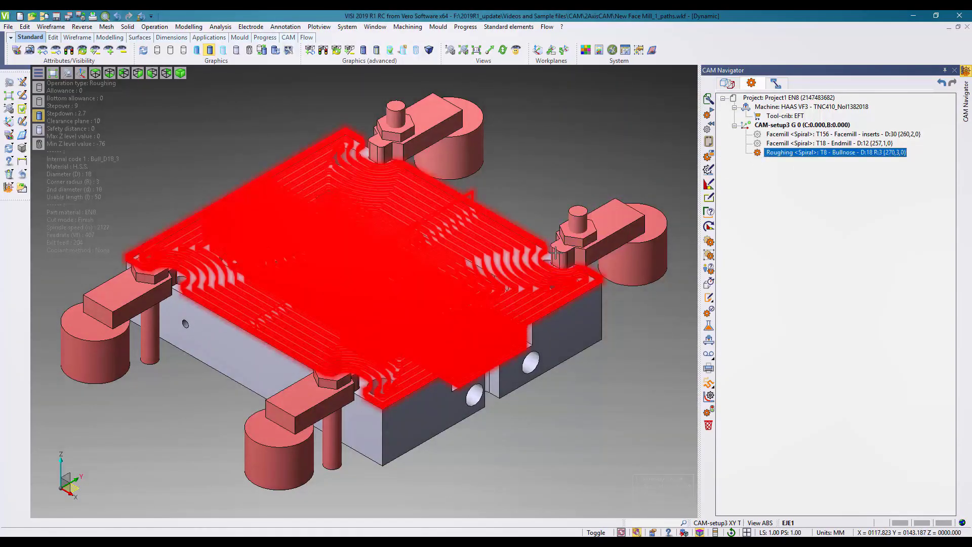
scroll(556, 278, up, 6)
scroll(555, 279, down, 7)
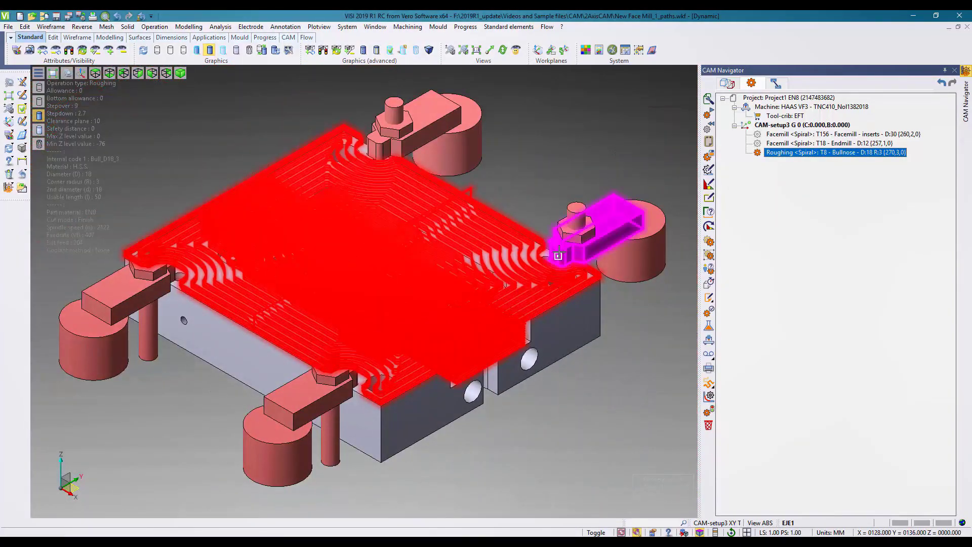
click(782, 97)
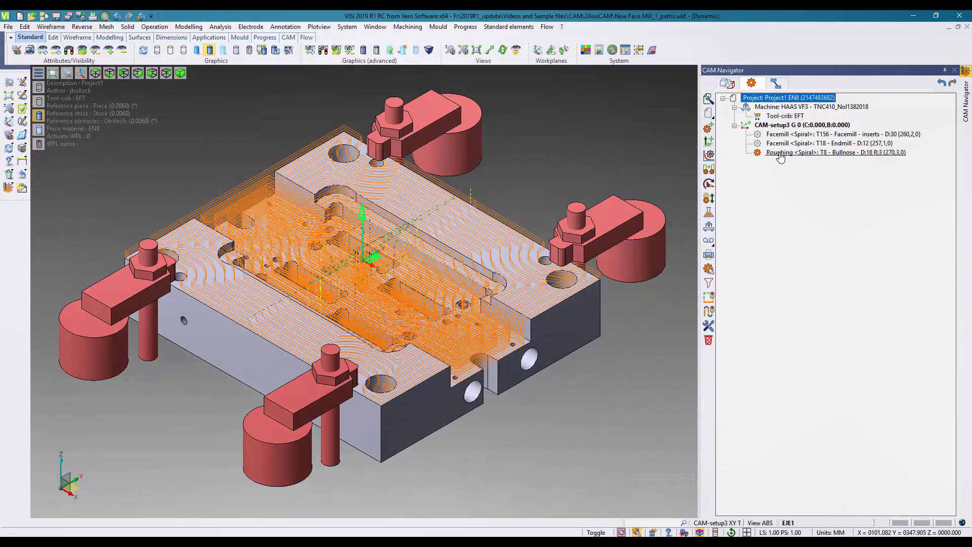
Reopen the spiral roughing operation's parameters and set its model method to Faces list.
click(781, 153)
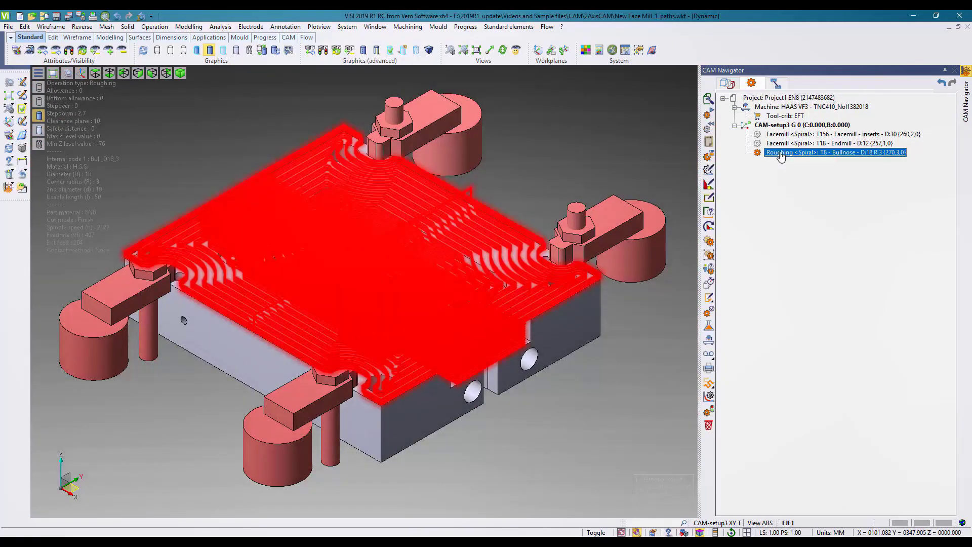
double_click(781, 153)
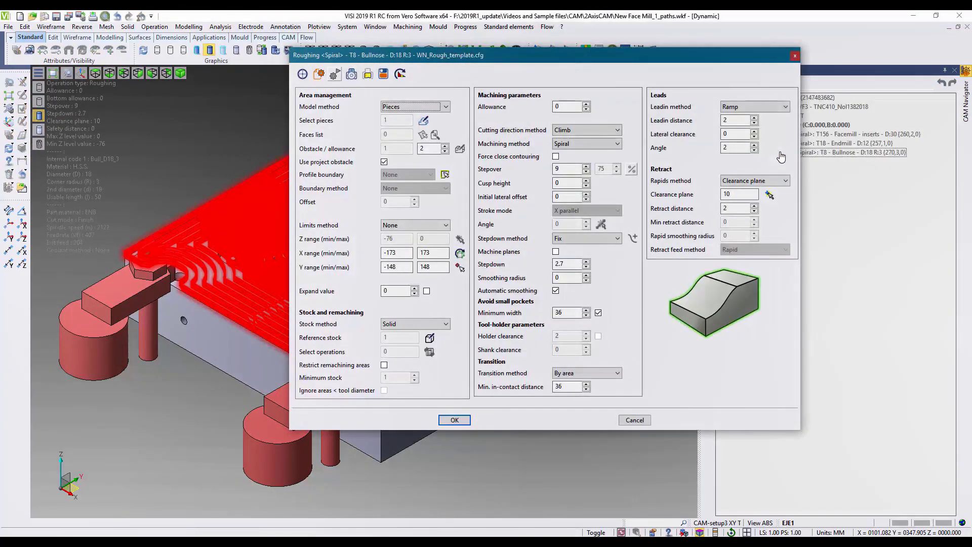
click(408, 108)
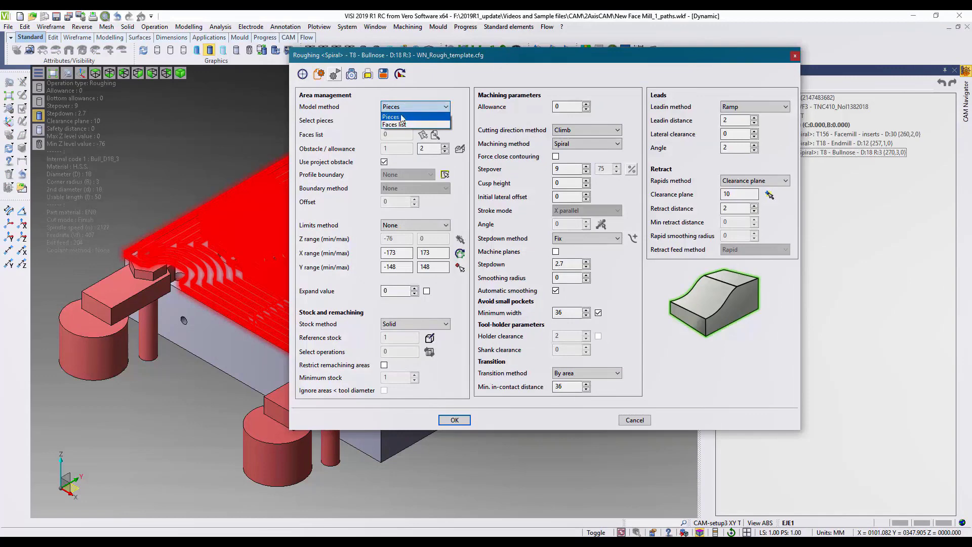
click(398, 125)
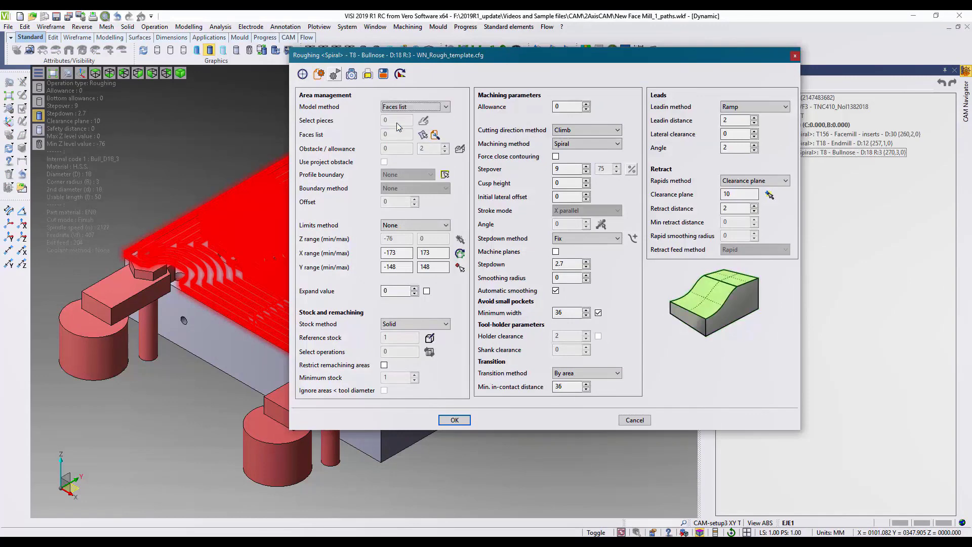
Add the Clamp Faces group to the faces list as faces to be protected with offset 2, and accept the roughing parameters.
click(423, 134)
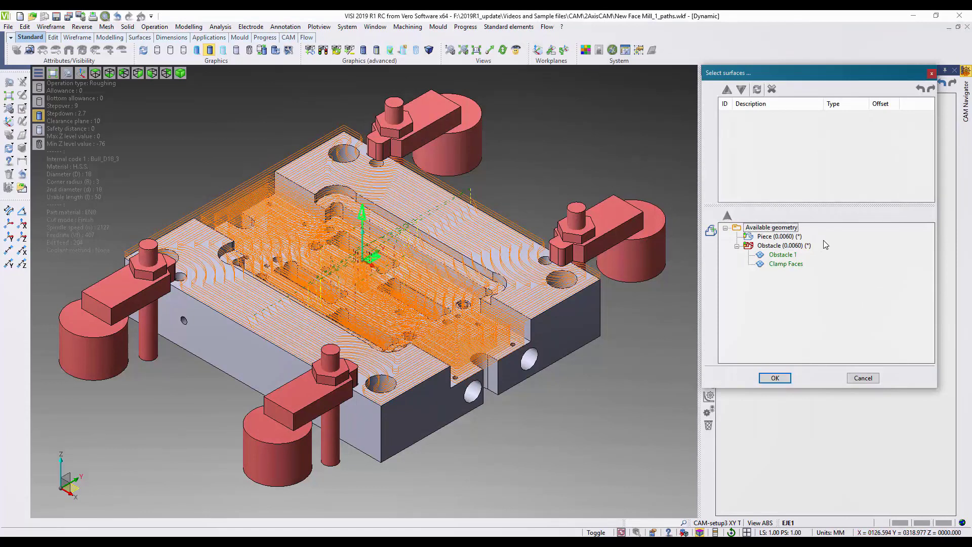
click(784, 263)
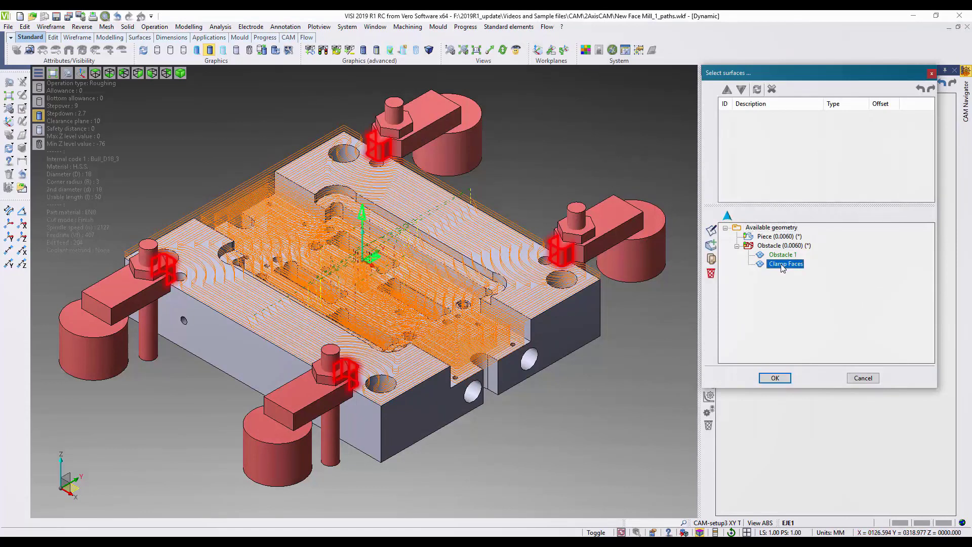
click(727, 215)
click(873, 134)
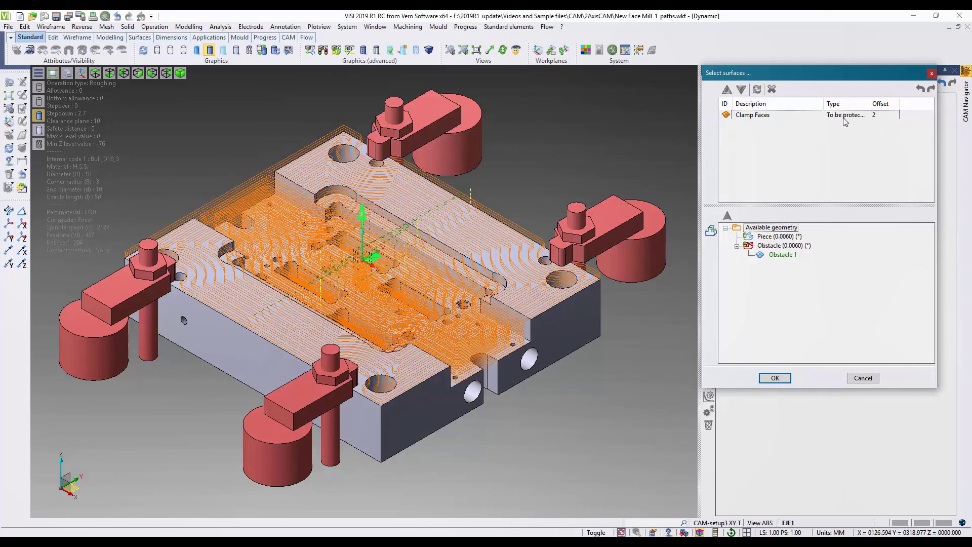
click(785, 379)
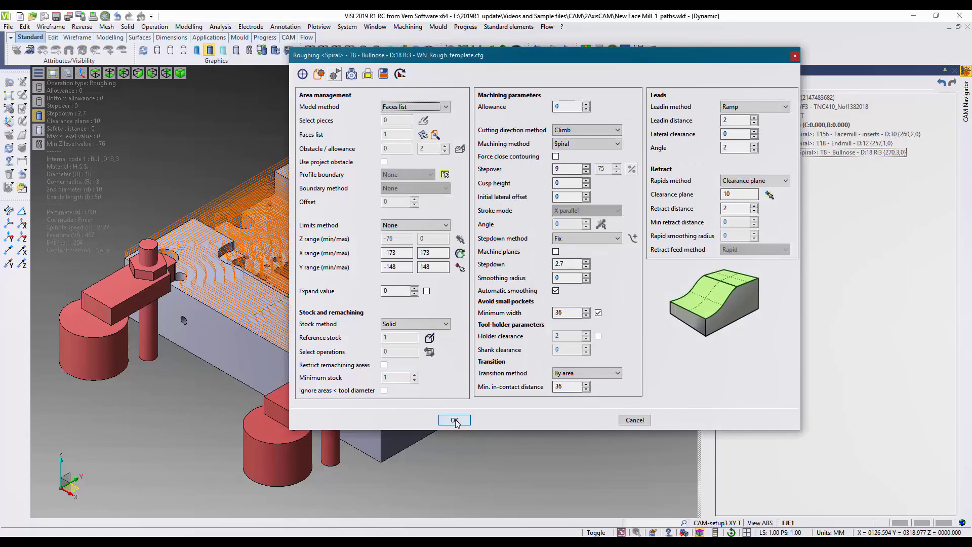
click(455, 420)
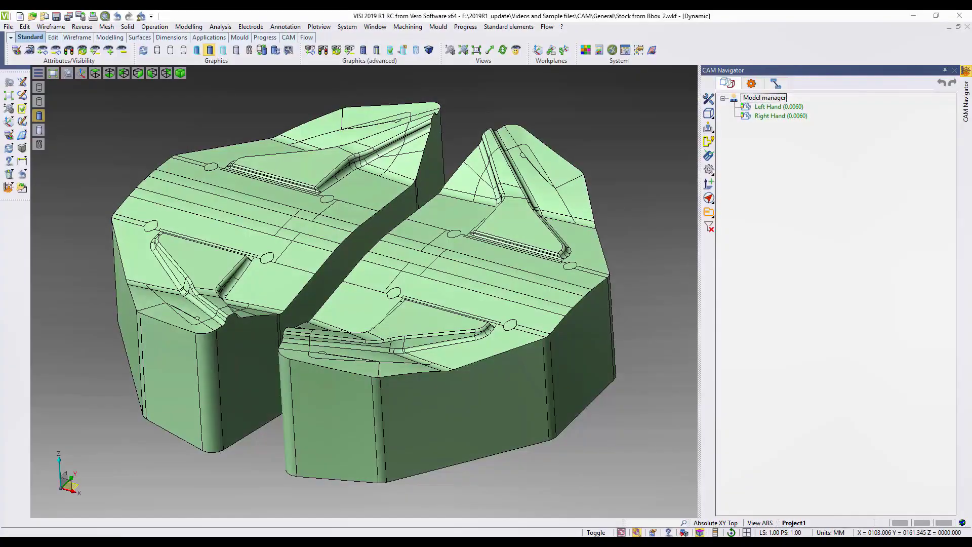
Start adding stock from the bounding box of both the Left Hand and Right Hand models, with Bounding box as stock type.
click(765, 107)
click(765, 116)
click(770, 107)
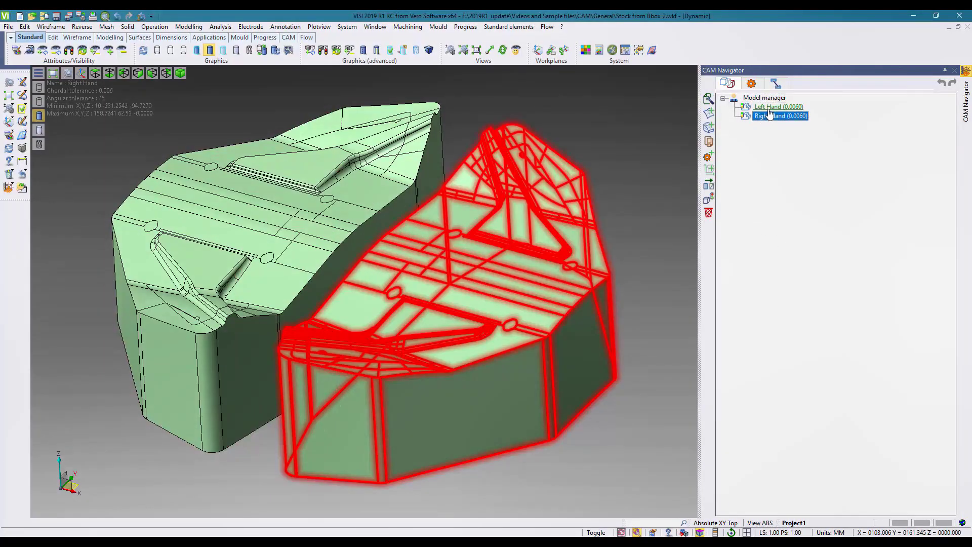
ctrl+click(766, 117)
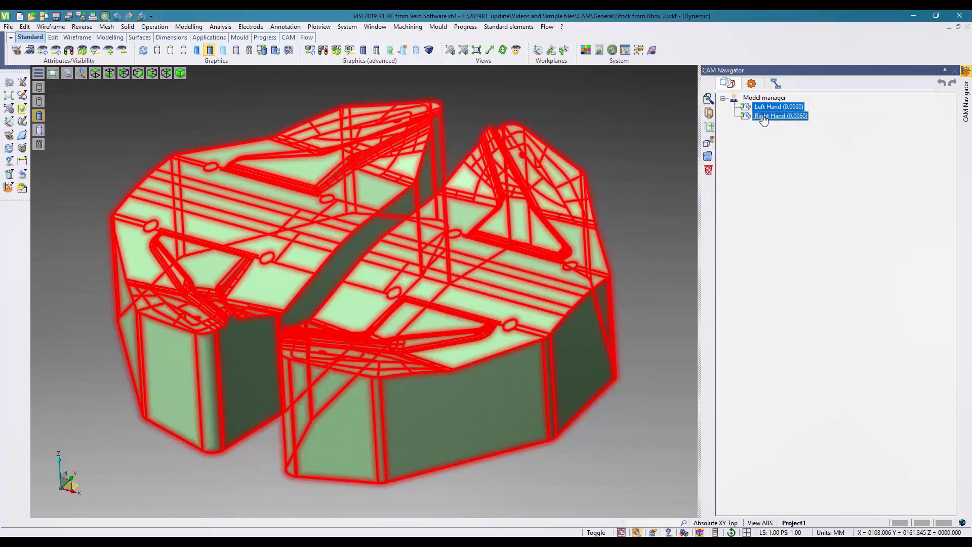
right_click(765, 117)
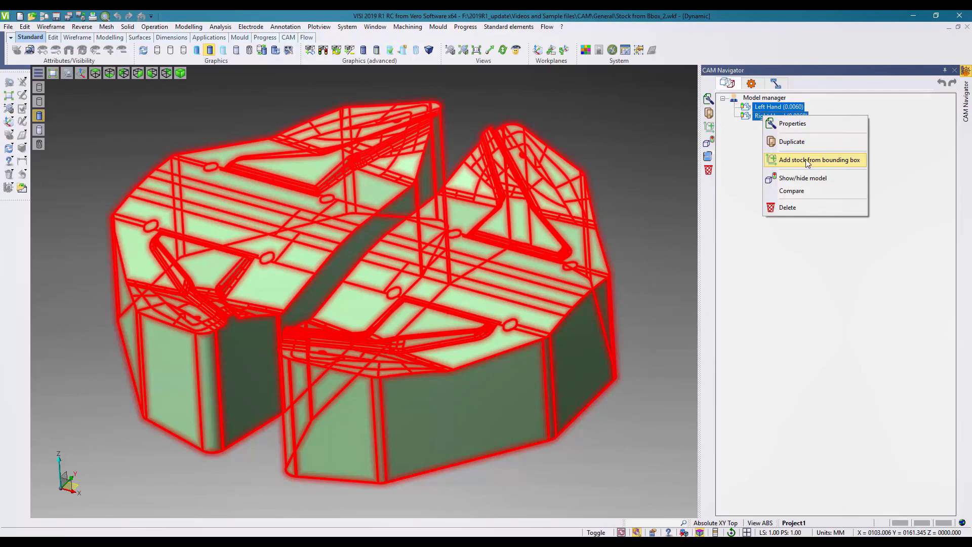
click(807, 161)
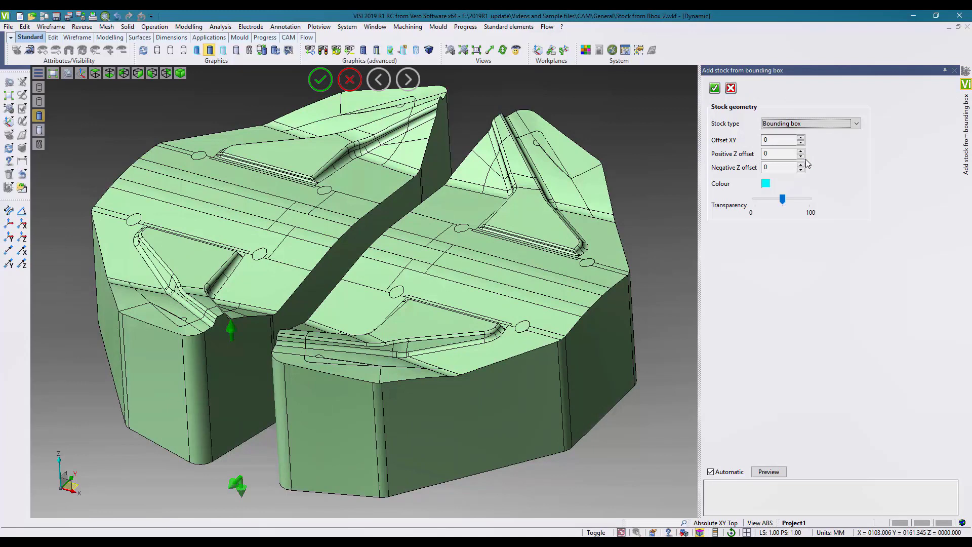
click(856, 124)
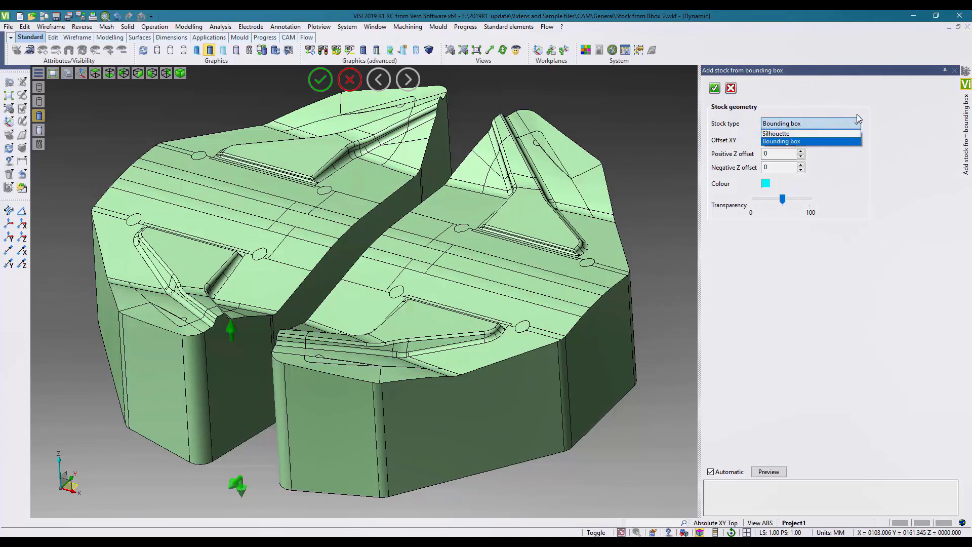
click(778, 141)
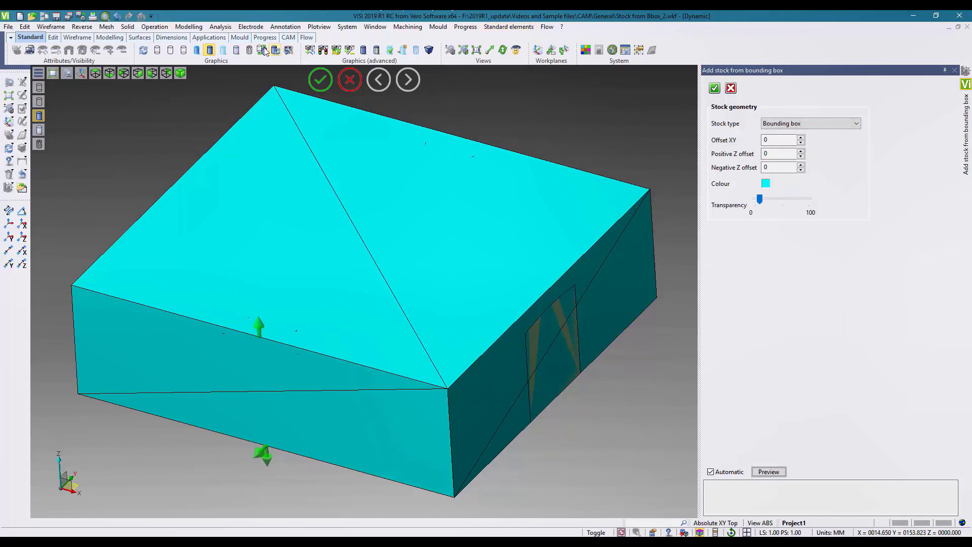
Display the models and stock preview in transparent shading without edges, and adjust the stock's transparency.
click(223, 52)
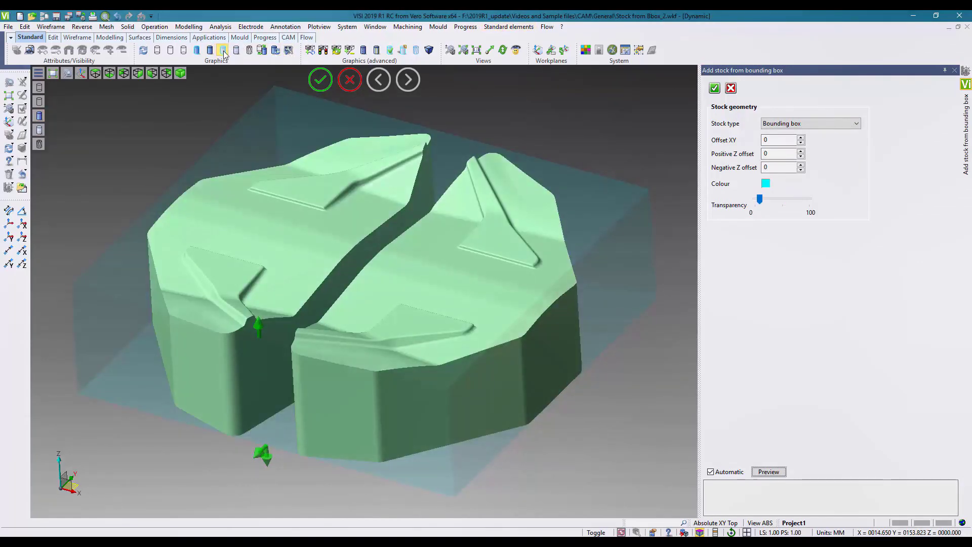
drag(763, 203, 778, 200)
key(F5)
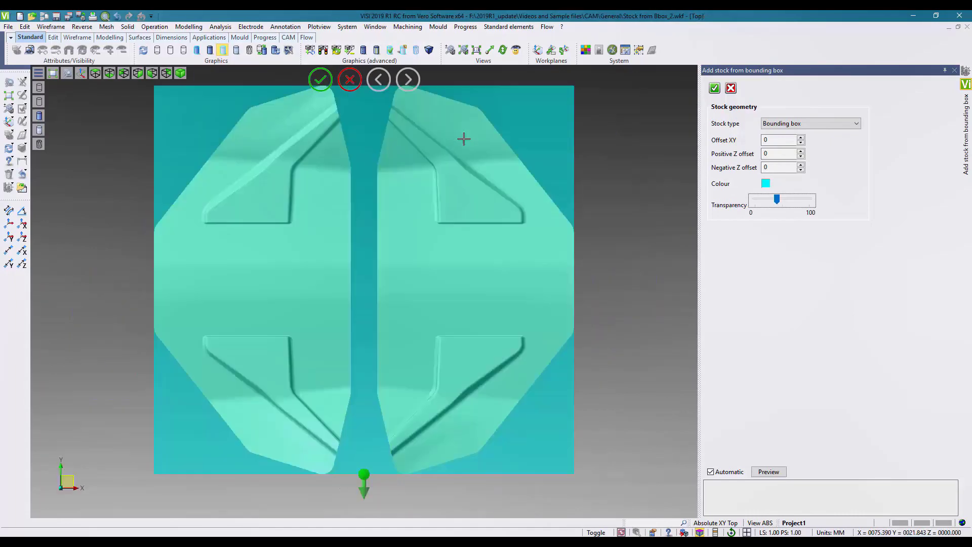
Set the bounding box stock's XY offset to 10.
click(800, 138)
click(800, 138)
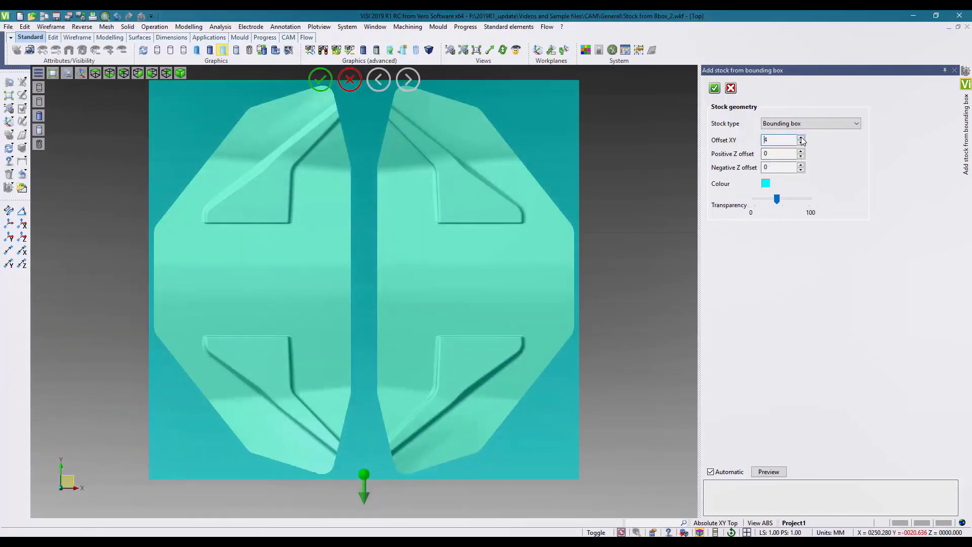
click(800, 137)
click(801, 138)
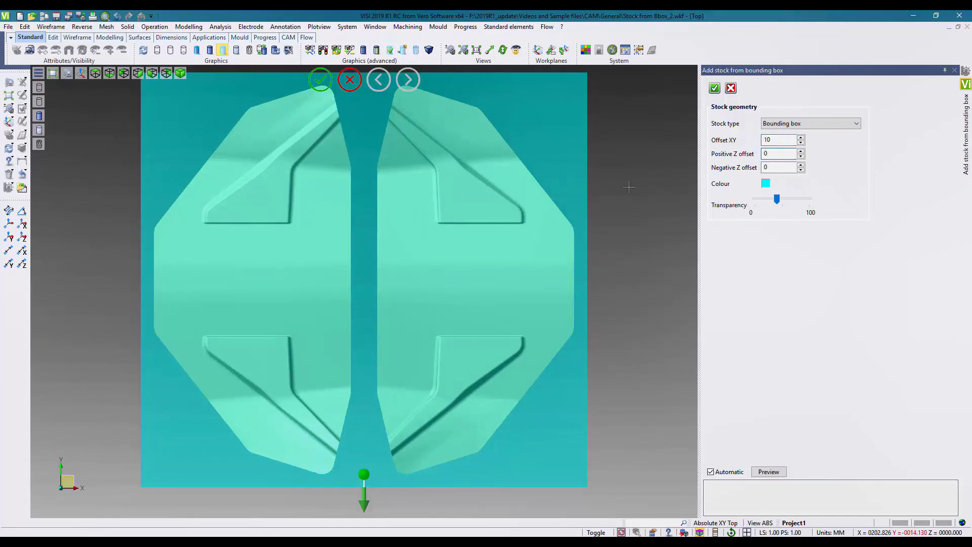
Set the stock's positive Z offset to 20 and its negative Z offset to 20.
key(F6)
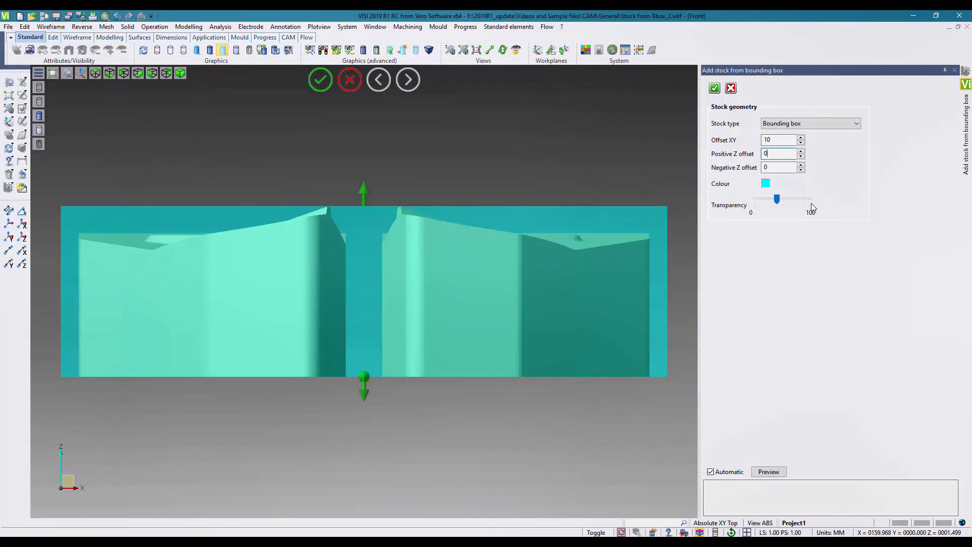
mouse_move(365, 190)
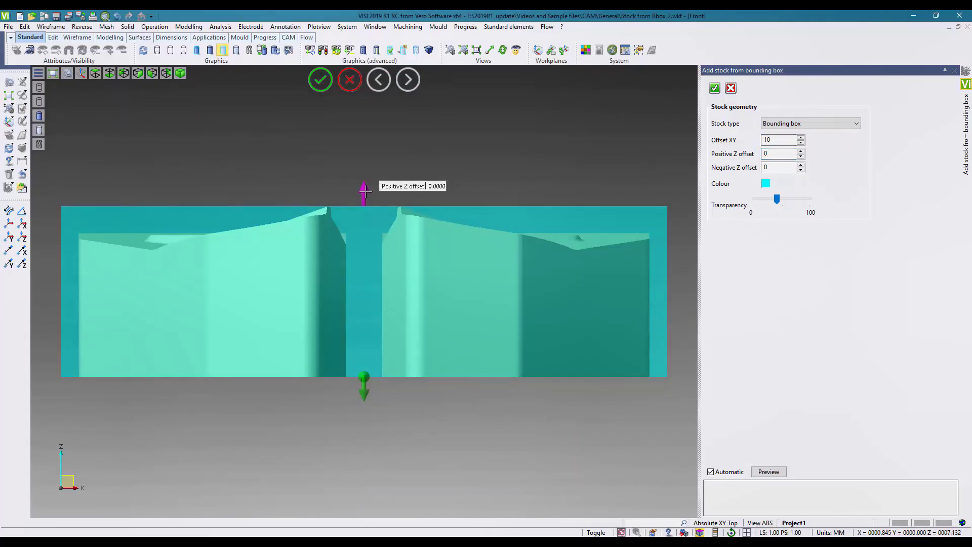
drag(365, 190, 372, 158)
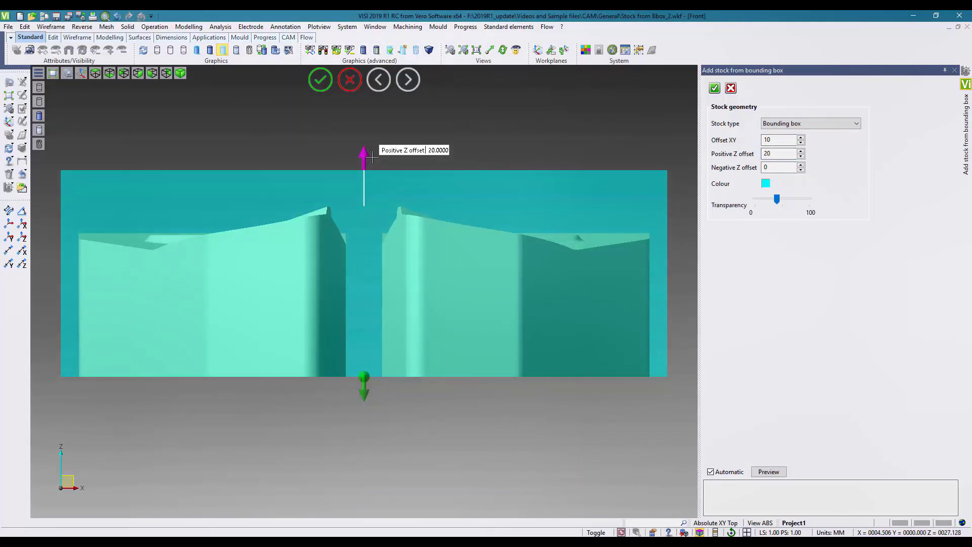
mouse_move(364, 378)
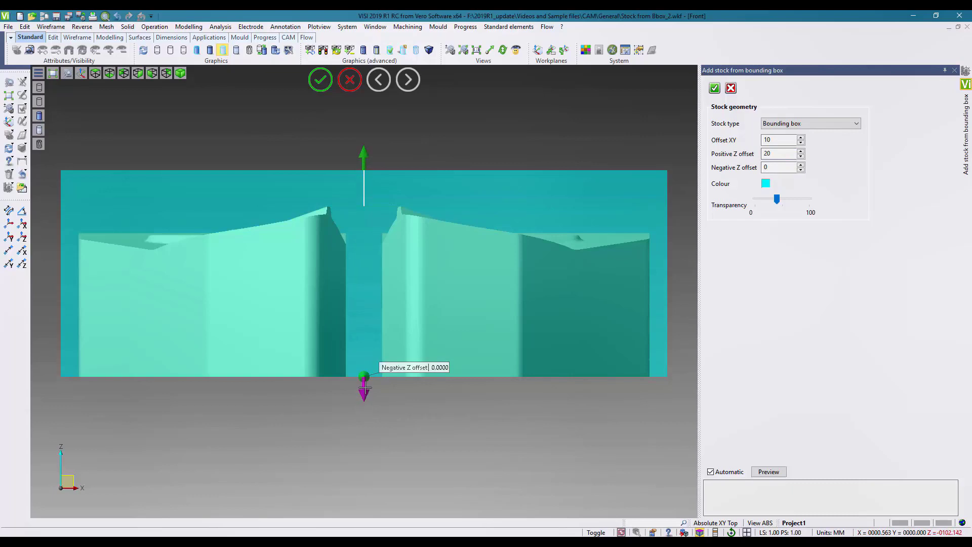
click(442, 367)
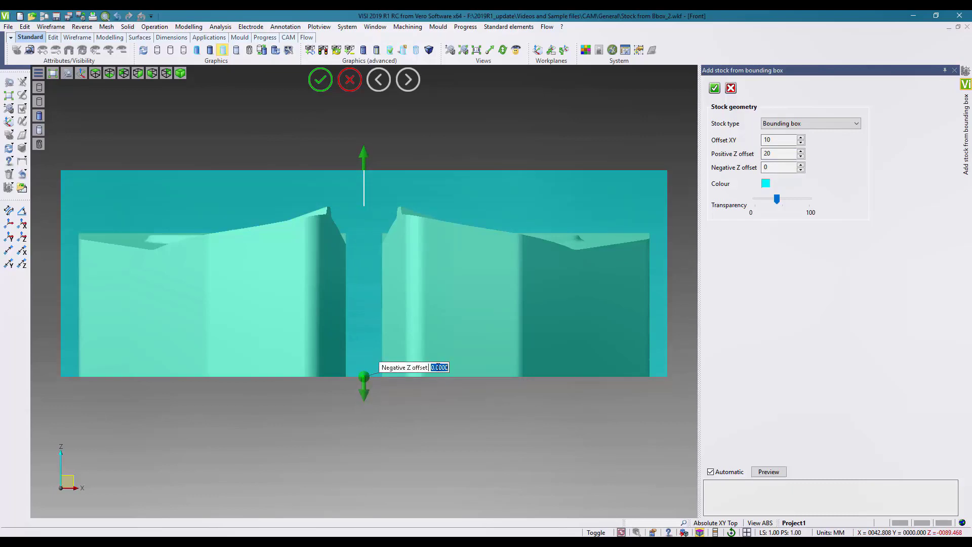
text(20)
key(Return)
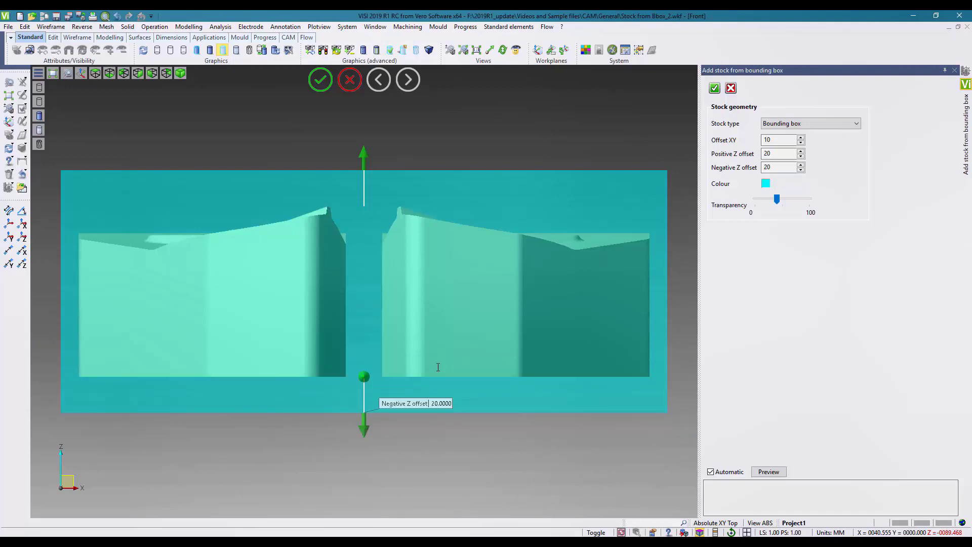
Set the stock colour to light orange, create the stock, and highlight it in the model manager.
click(766, 183)
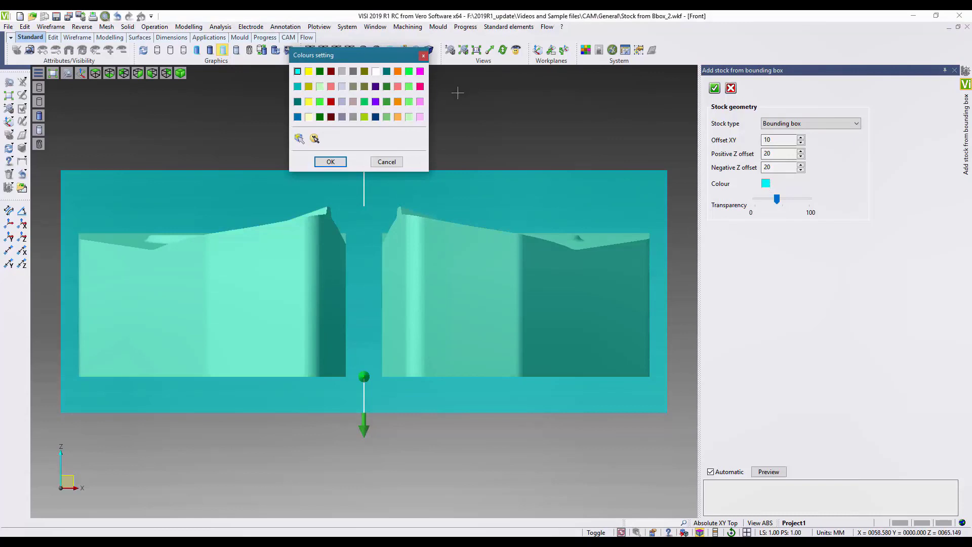
click(398, 117)
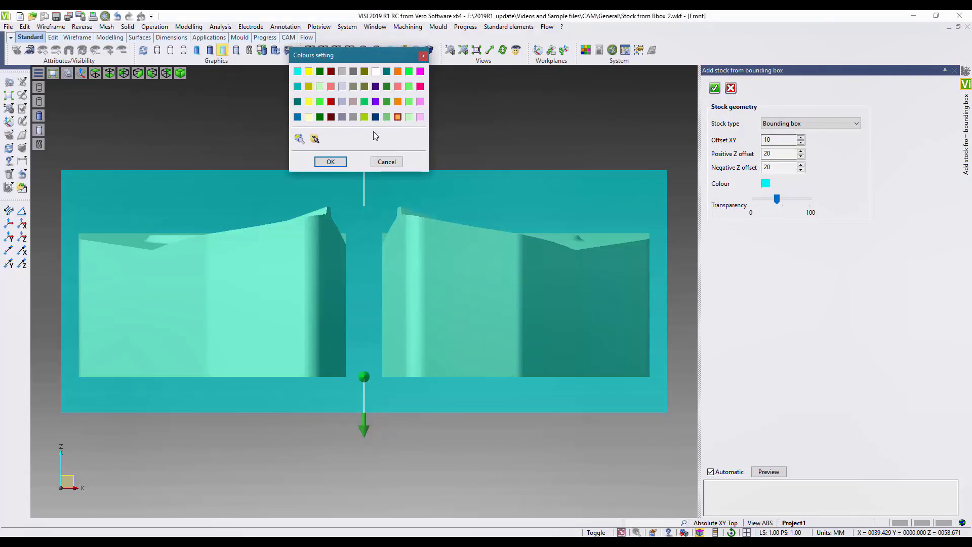
click(330, 161)
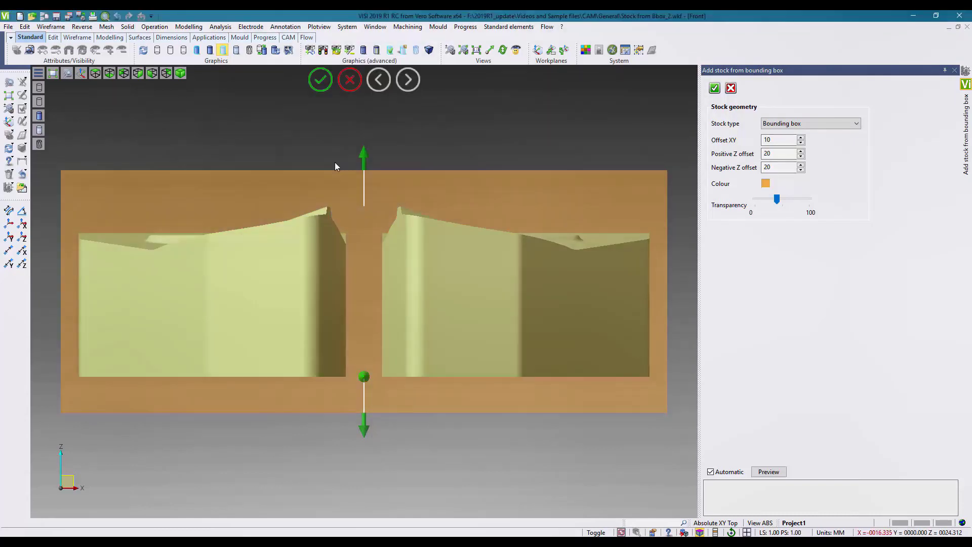
click(320, 81)
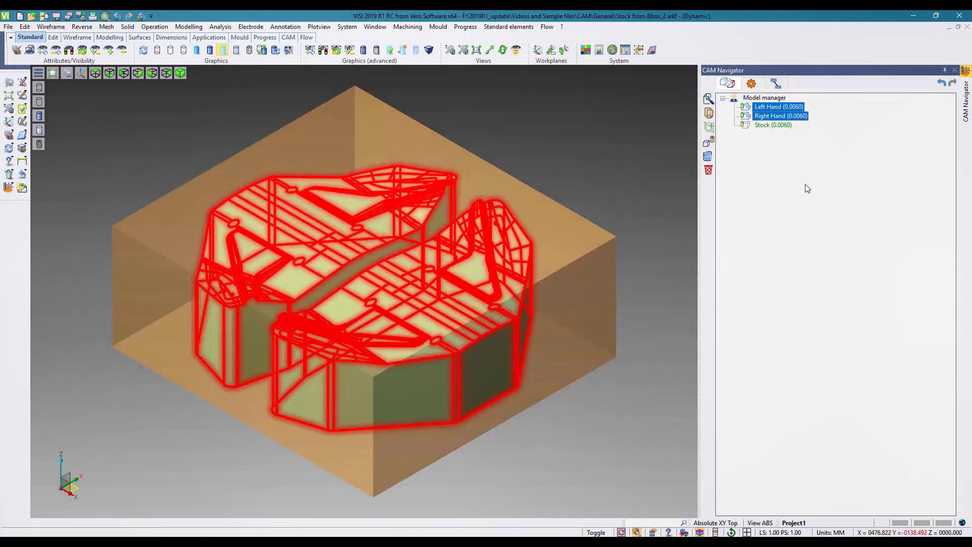
click(773, 125)
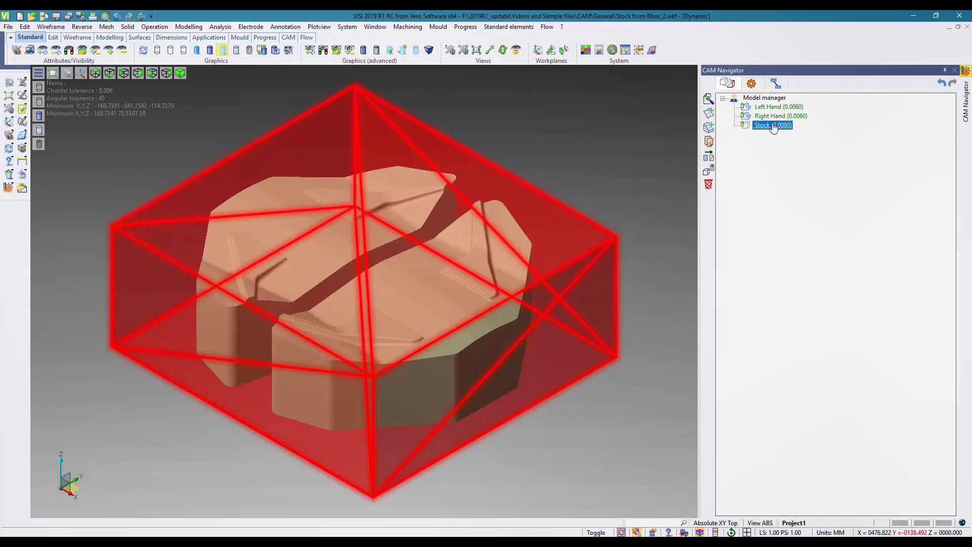
Delete the existing stock, then start a bounding box stock from the Right Hand model alone and preview it.
key(Delete)
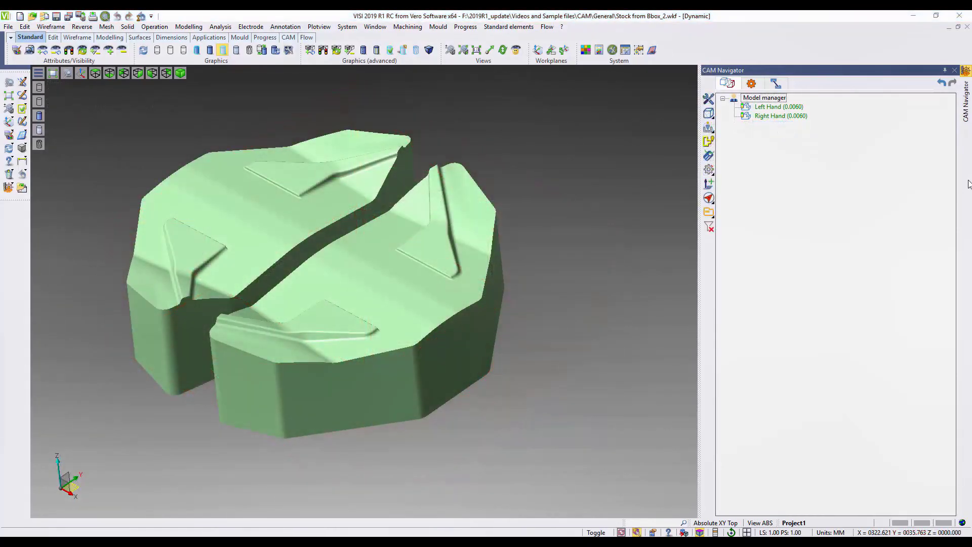
click(762, 117)
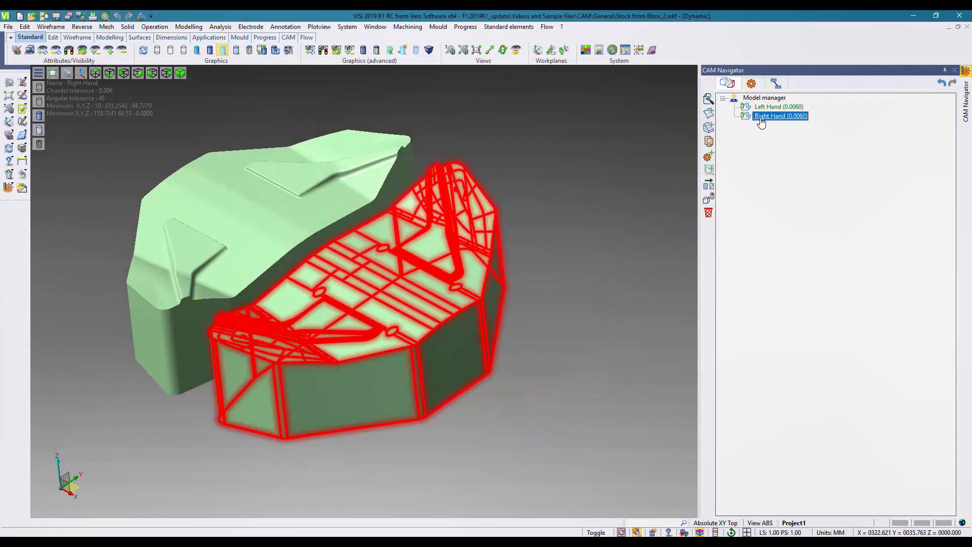
right_click(762, 123)
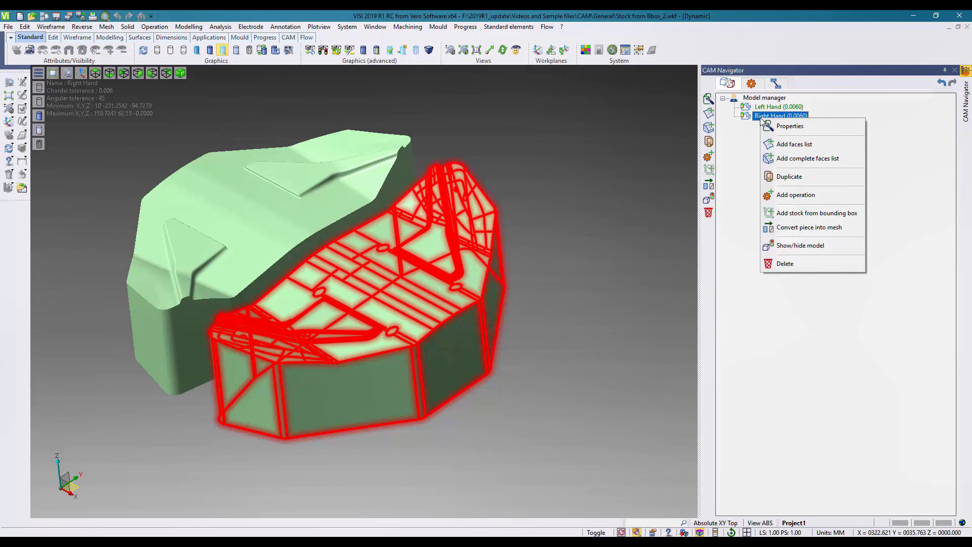
click(792, 217)
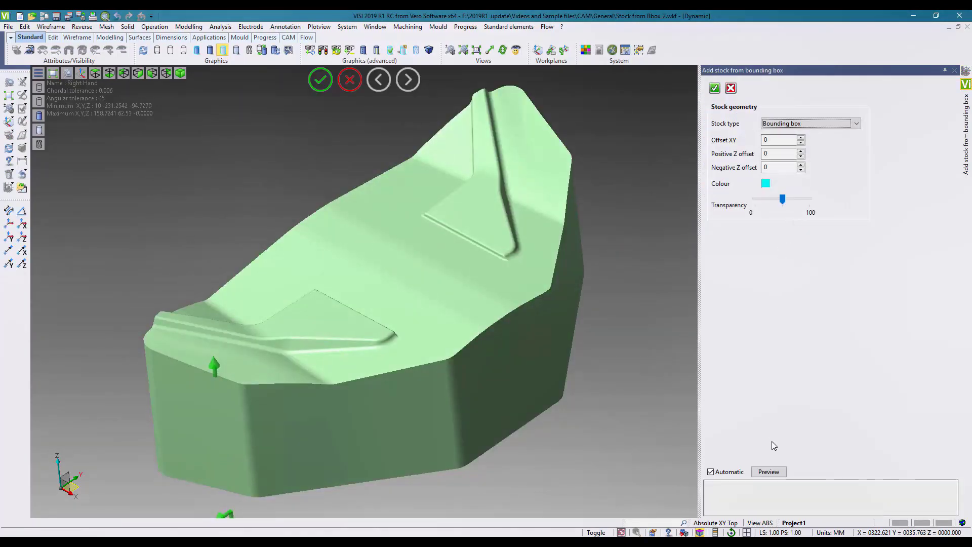
click(766, 473)
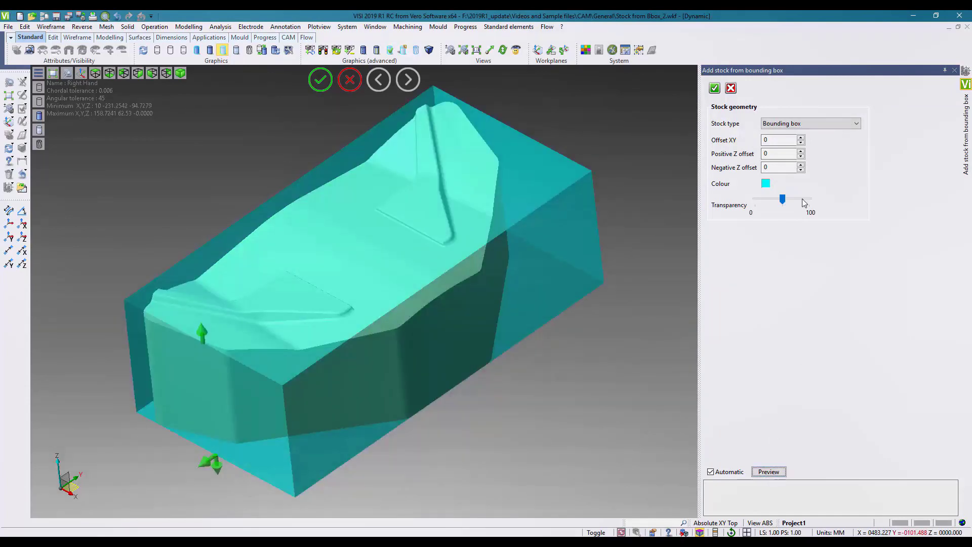
Change the stock type to Silhouette and stretch the stock upward to a positive Z offset of 61.
click(824, 123)
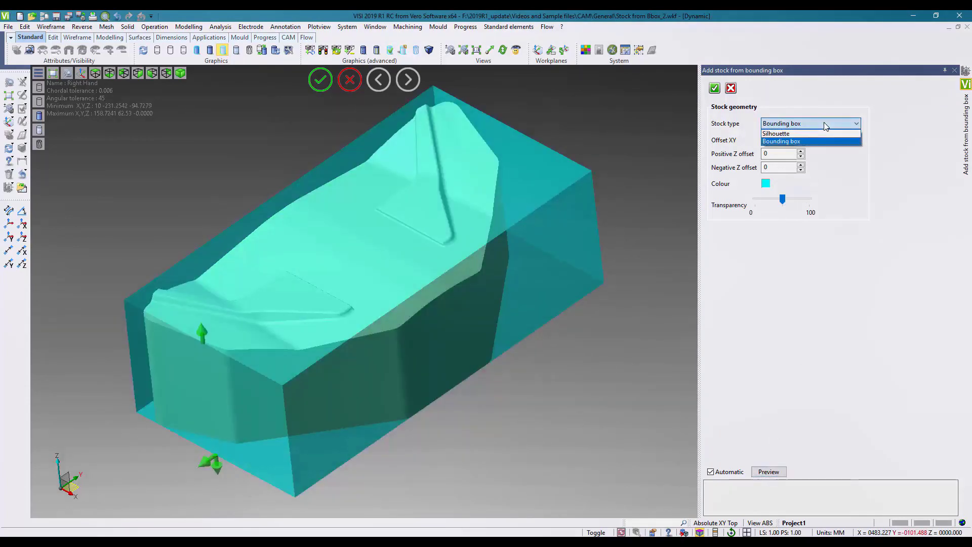
click(779, 134)
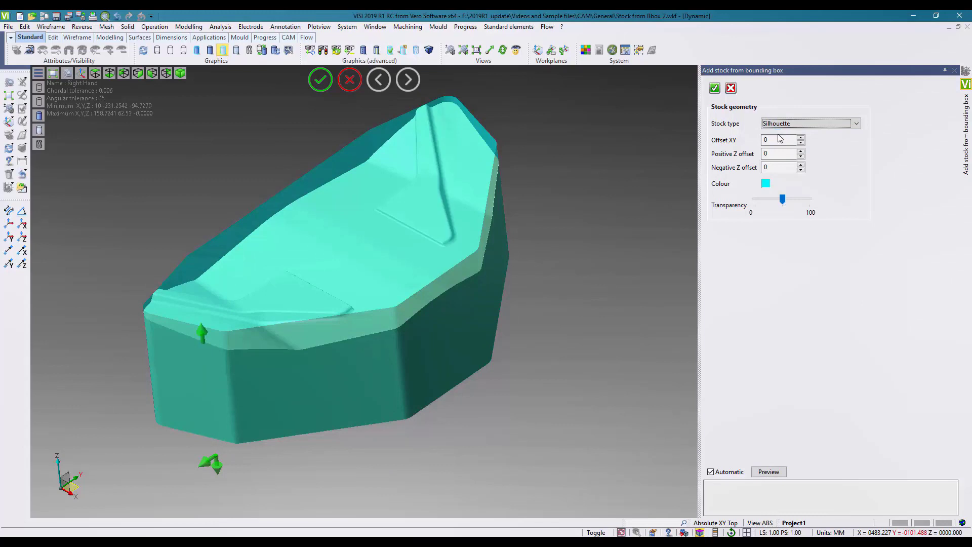
drag(200, 332, 194, 253)
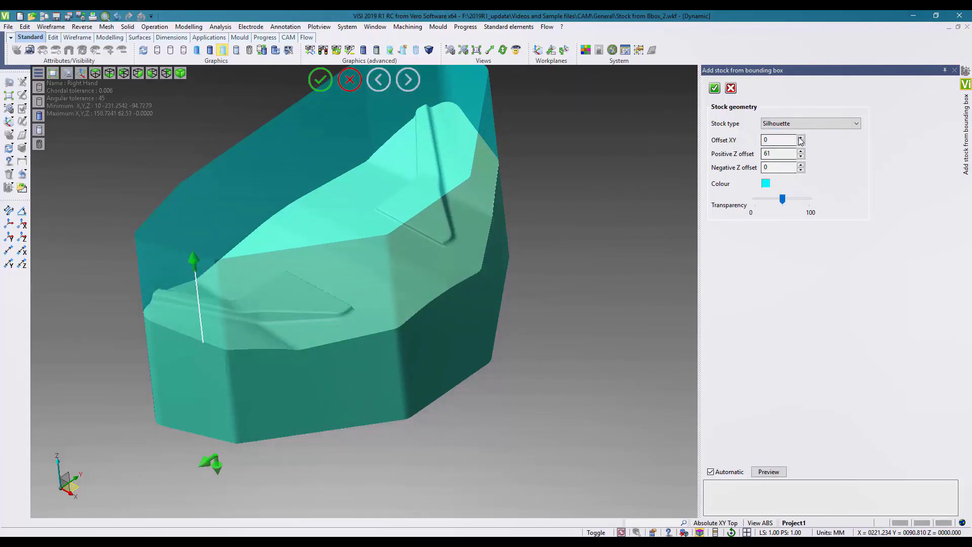
Set the silhouette stock's XY offset to 1 and examine the offset around its rounded corner from the top.
click(800, 140)
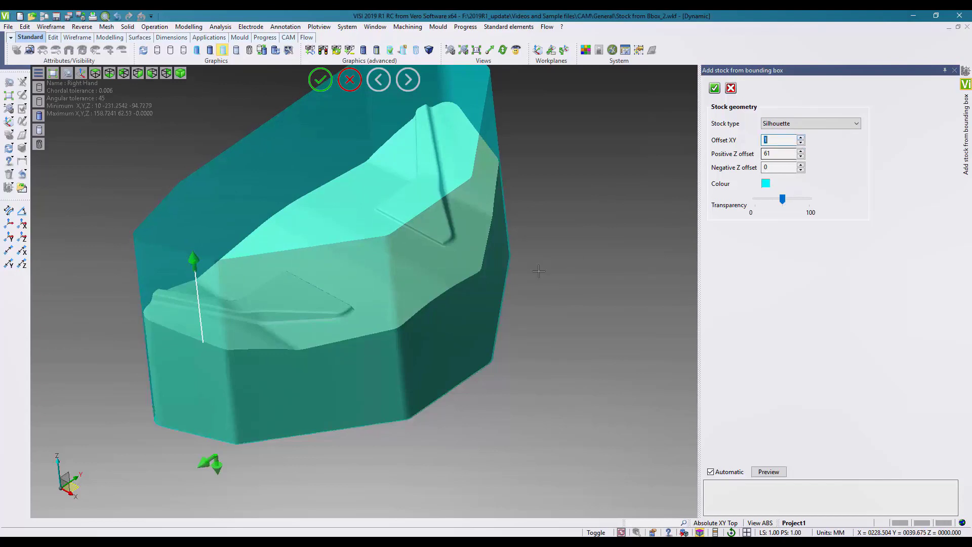
key(F5)
scroll(446, 153, up, 5)
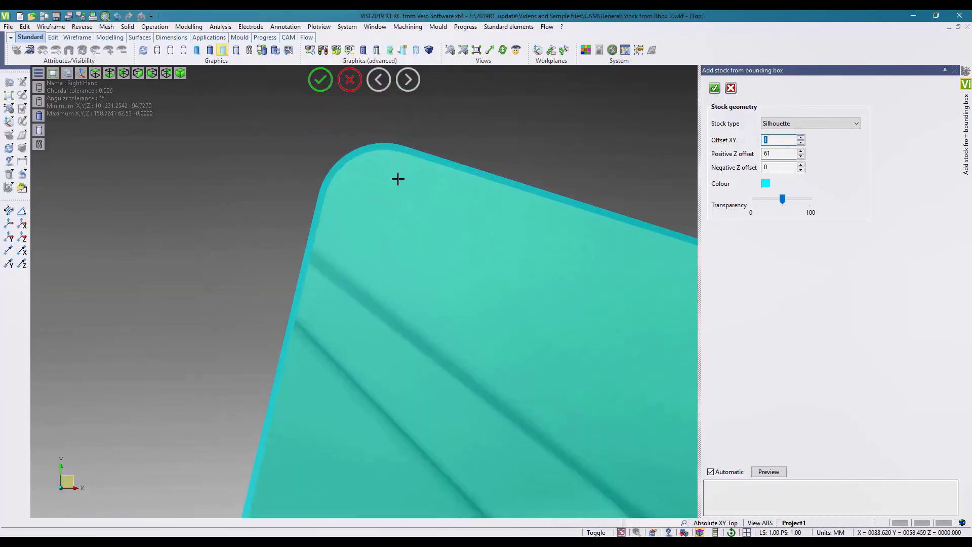
scroll(397, 179, up, 4)
scroll(393, 219, down, 7)
middle_drag(456, 314, 316, 227)
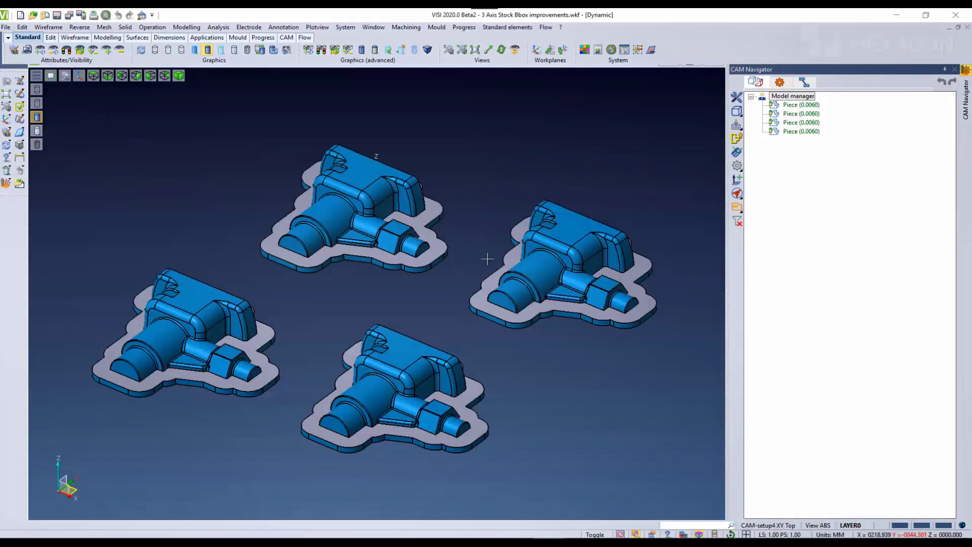
Start adding a stock from the bounding box of all four Piece models in the model manager.
middle_drag(525, 161, 530, 171)
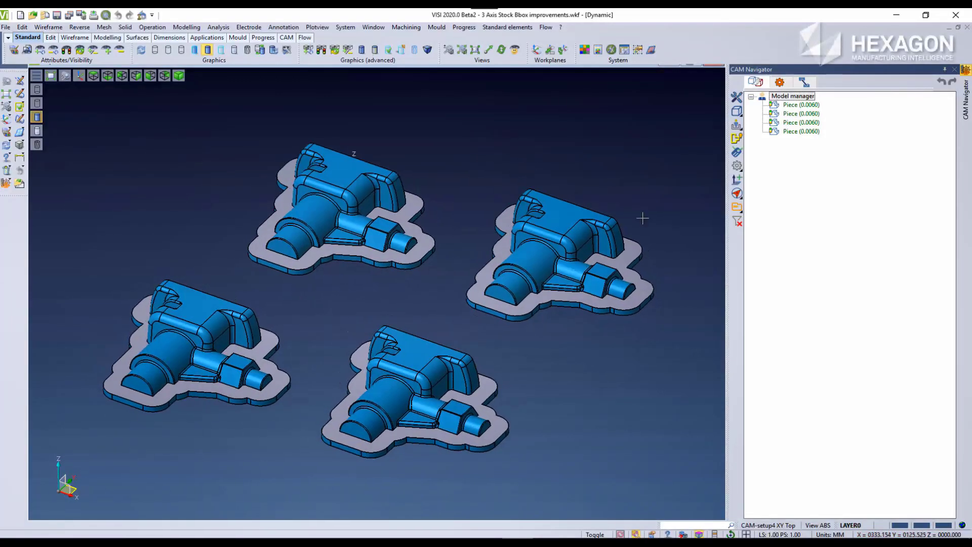
drag(840, 165, 792, 108)
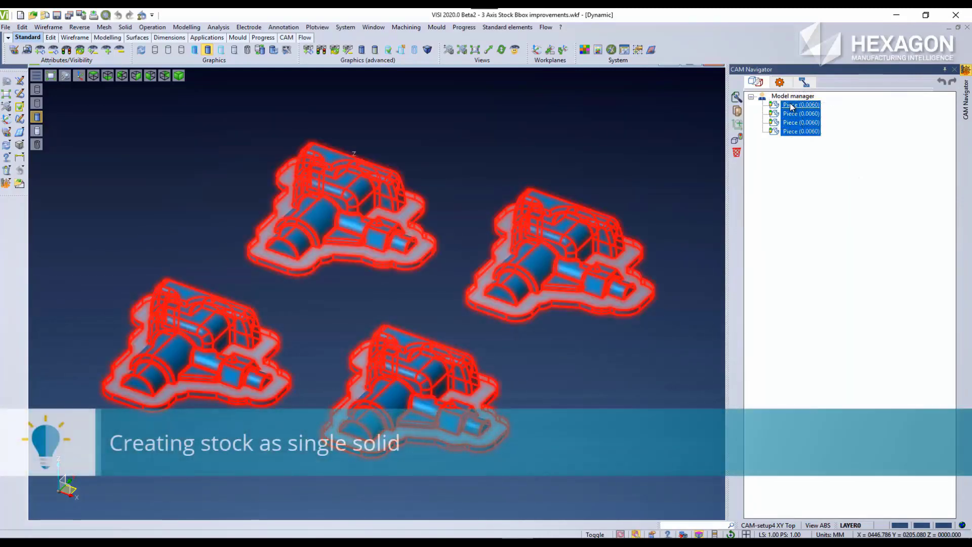
right_click(791, 107)
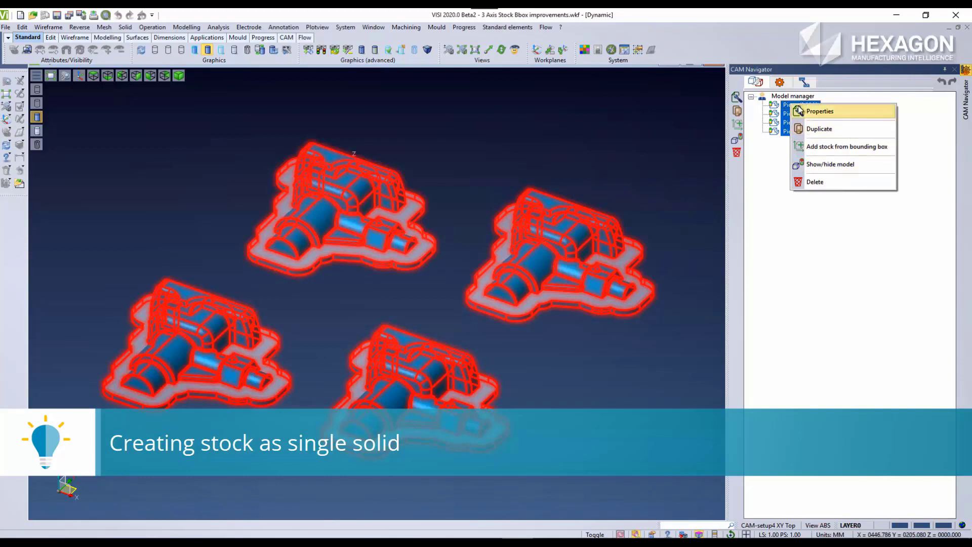
click(816, 151)
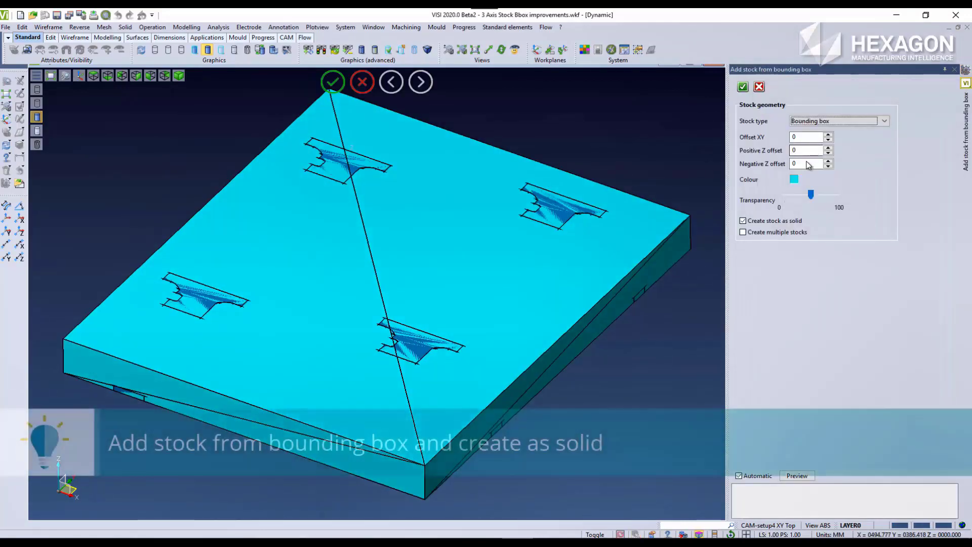
Create one bounding box stock as a solid around the four pieces, displayed in transparent shading without edges.
click(743, 221)
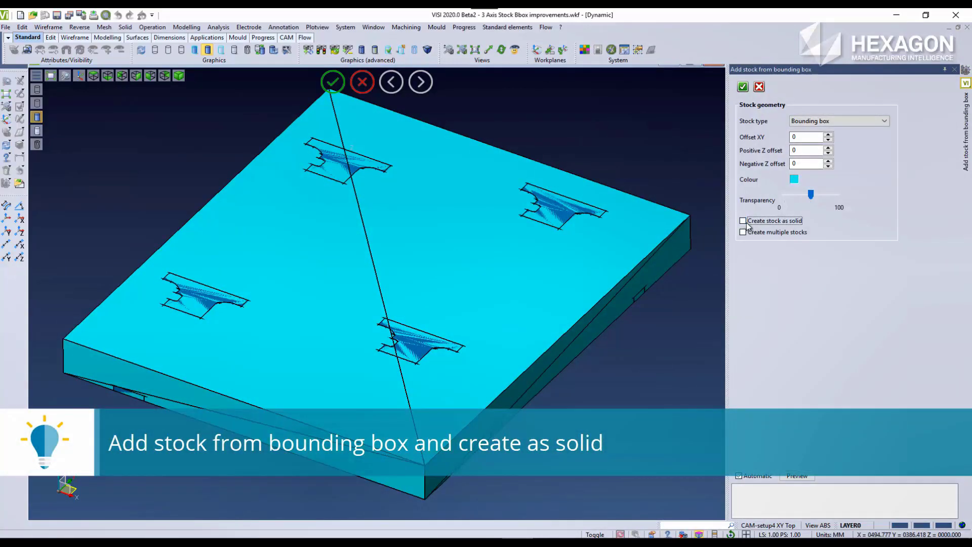
middle_drag(486, 289, 378, 235)
scroll(378, 234, up, 1)
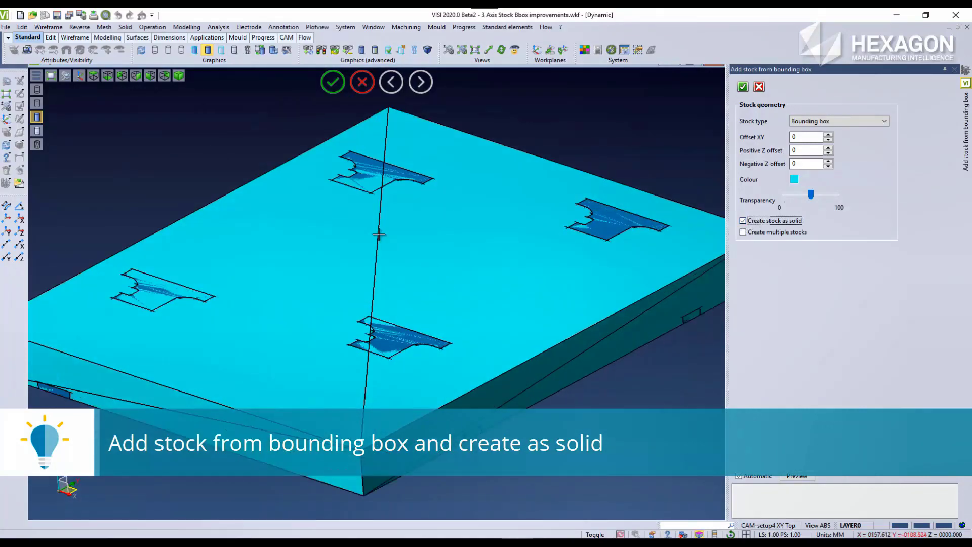
click(220, 51)
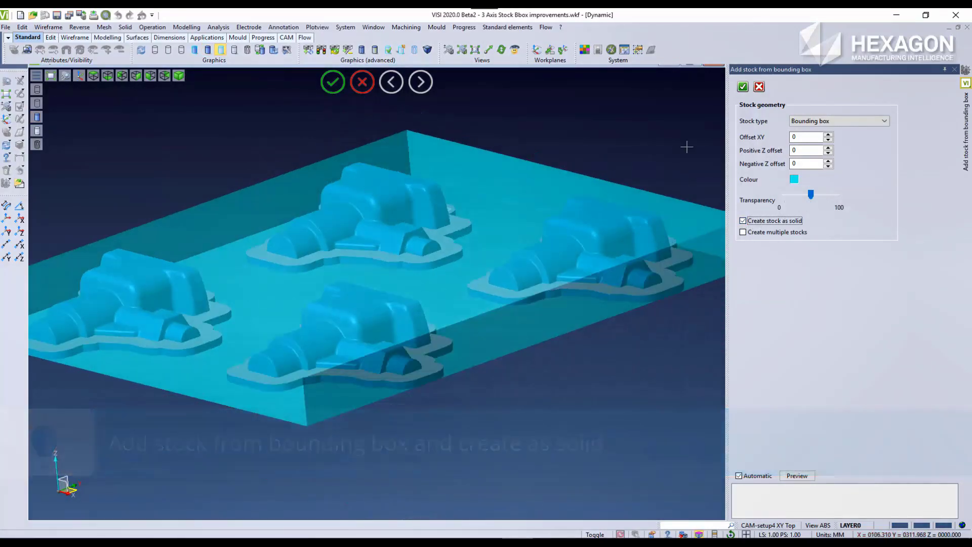
click(743, 87)
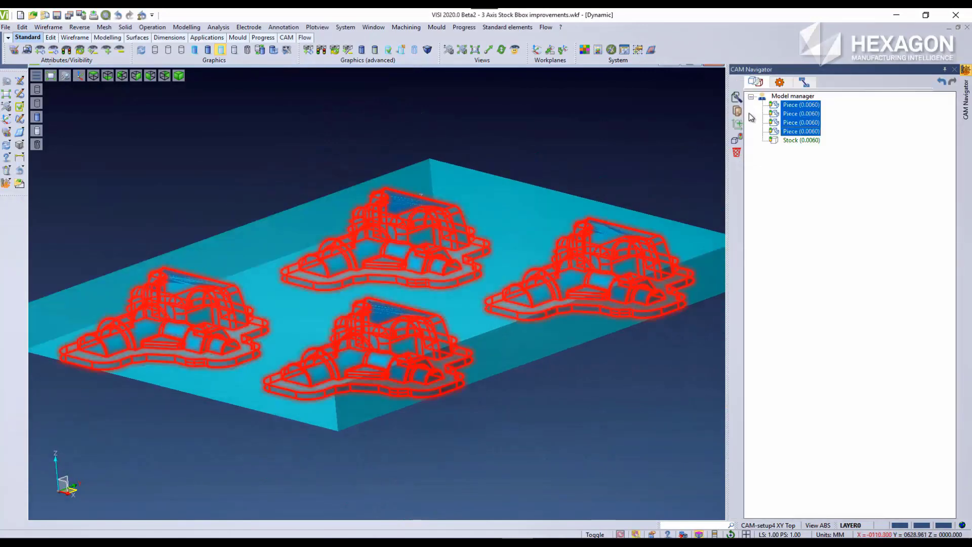
Highlight the new solid stock, rename it Single Stock, and hide it.
click(801, 140)
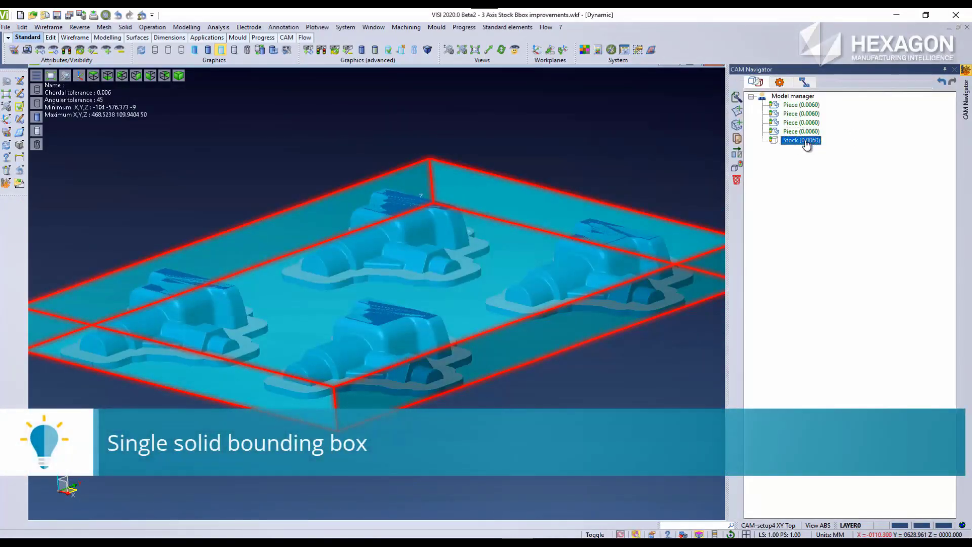
click(787, 143)
click(799, 187)
drag(837, 130, 794, 107)
click(774, 140)
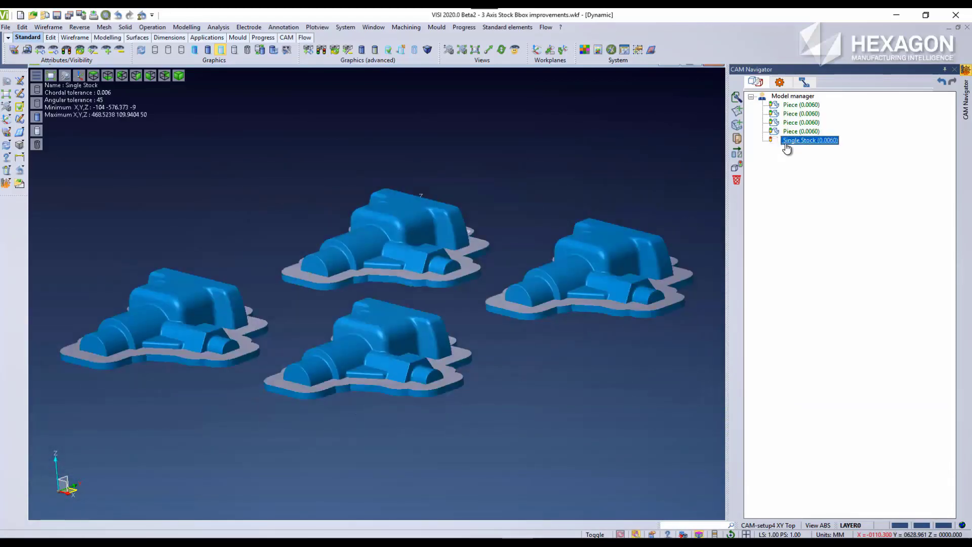
Start a bounding box stock from the four Piece models with multiple stocks enabled.
drag(828, 130, 799, 105)
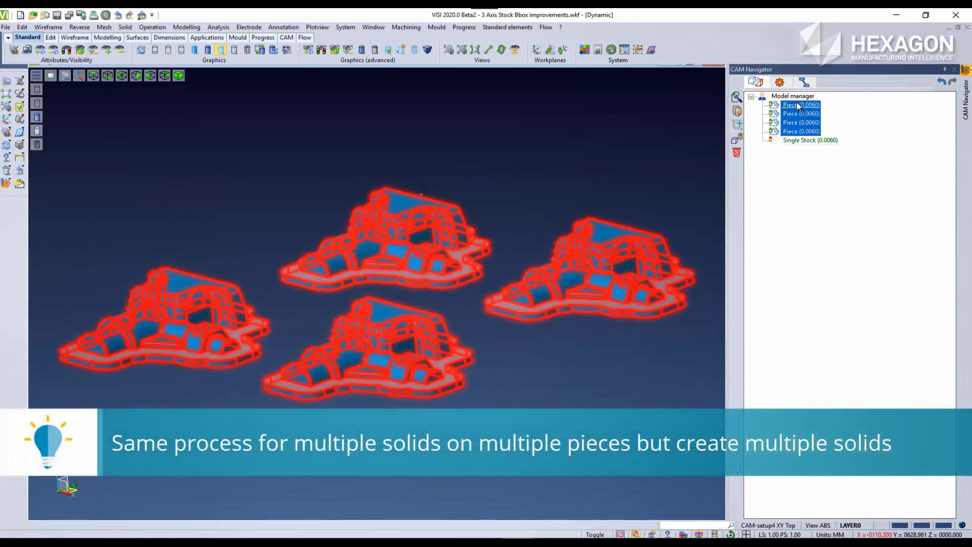
right_click(799, 105)
click(850, 144)
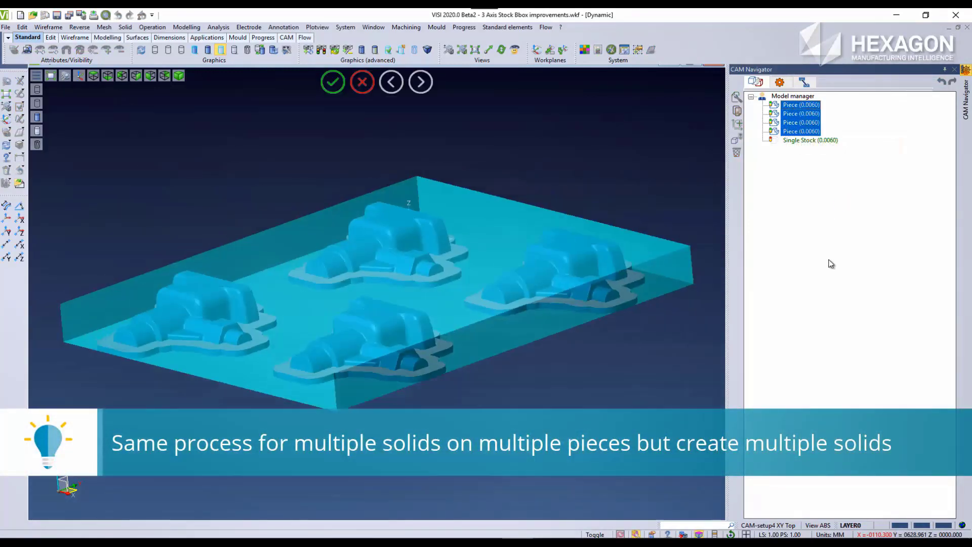
click(752, 233)
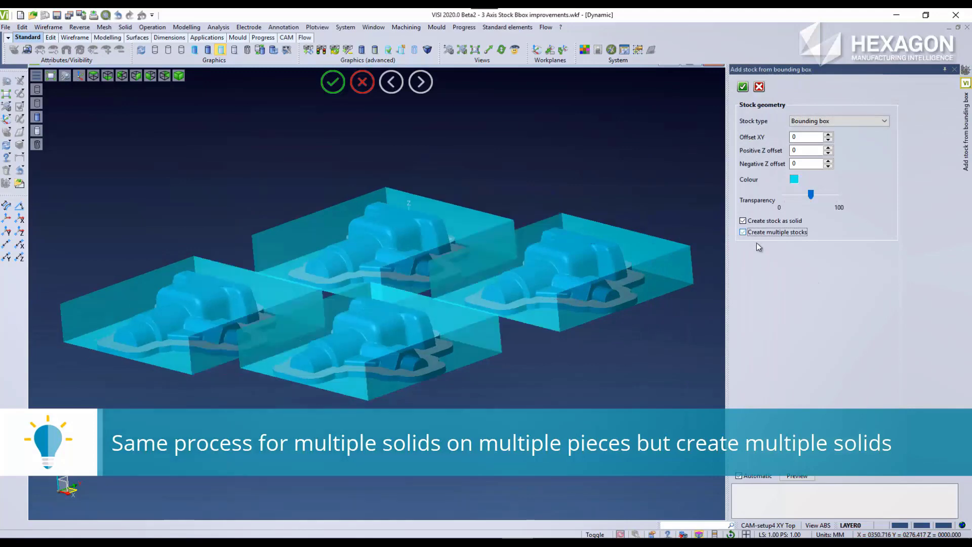
middle_drag(628, 207, 641, 225)
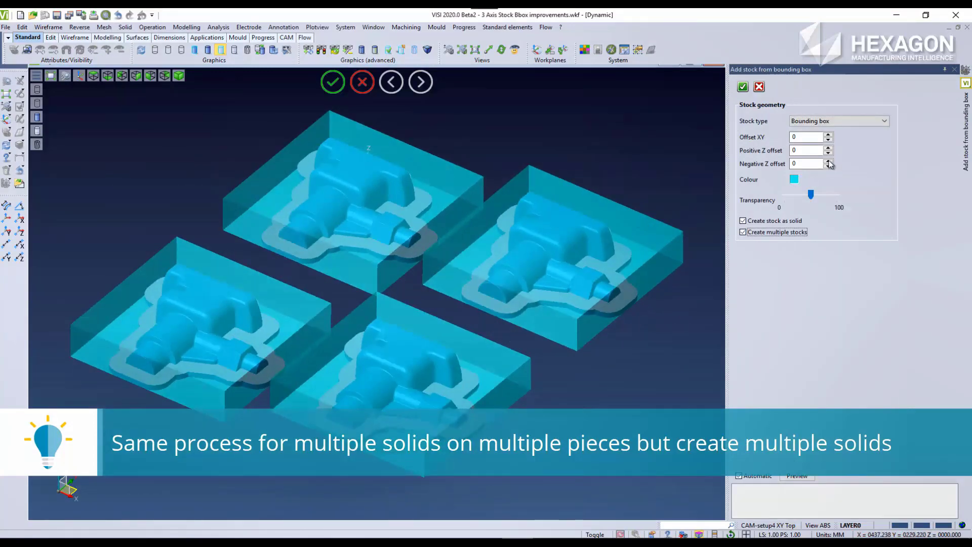
Set the XY offset and positive Z offset to 5 and create the four separate solid stocks.
double_click(805, 137)
text(5)
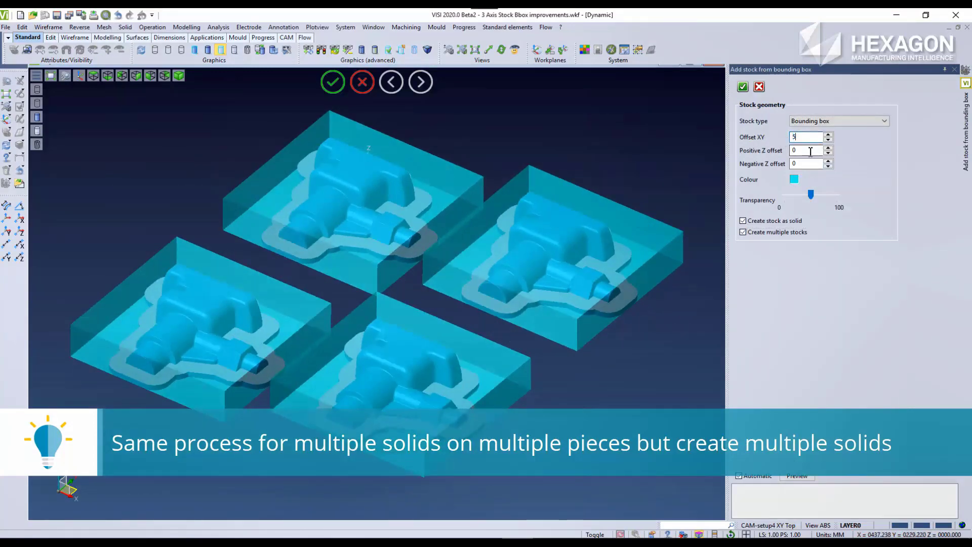
click(806, 150)
mouse_move(806, 163)
mouse_down()
mouse_move(789, 161)
mouse_move(807, 151)
mouse_move(793, 157)
mouse_up()
text(5)
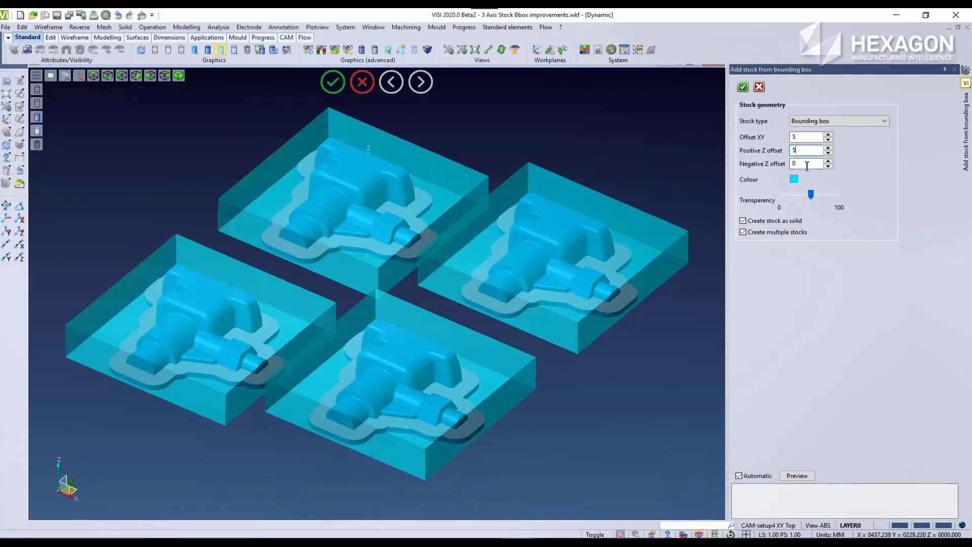
click(813, 163)
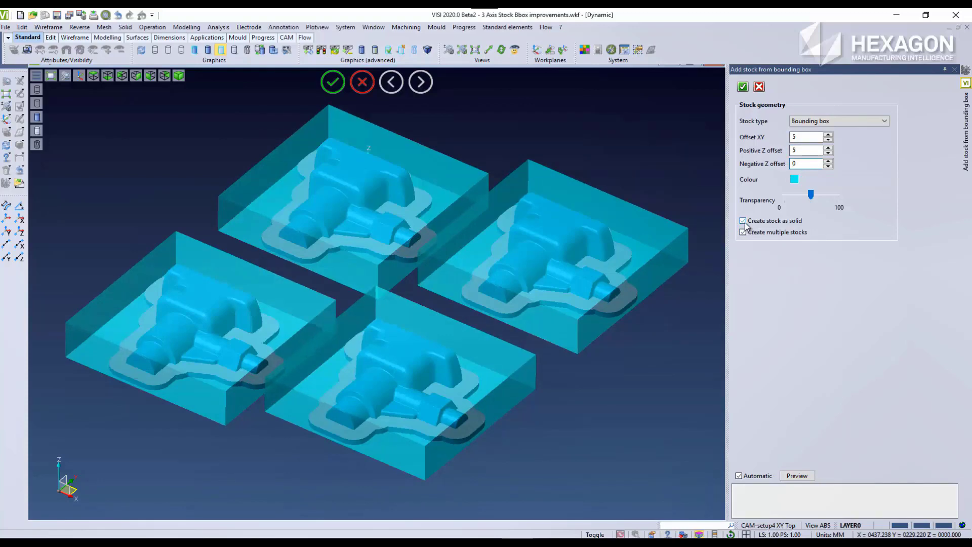
click(743, 87)
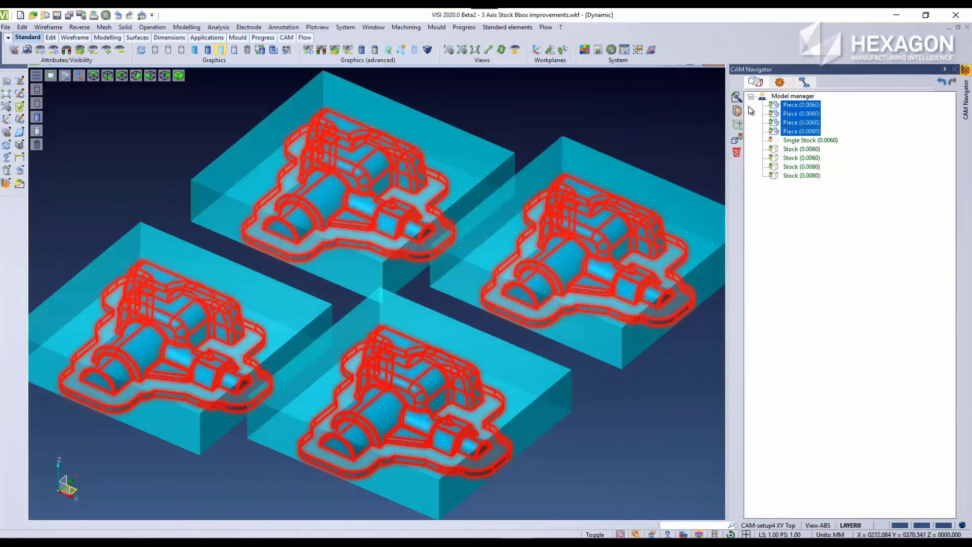
Highlight the four separate stocks in the model manager and close the CAM Navigator.
click(822, 198)
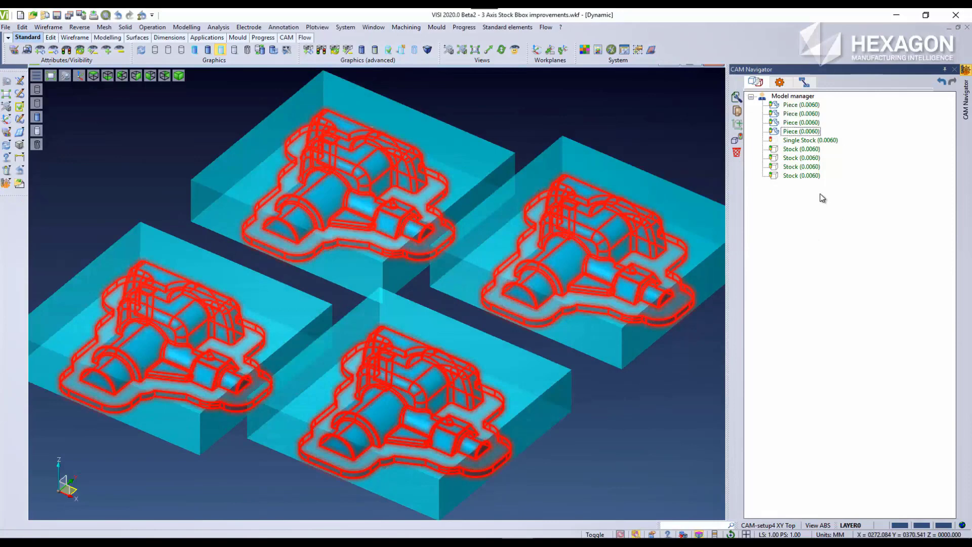
drag(843, 214, 782, 146)
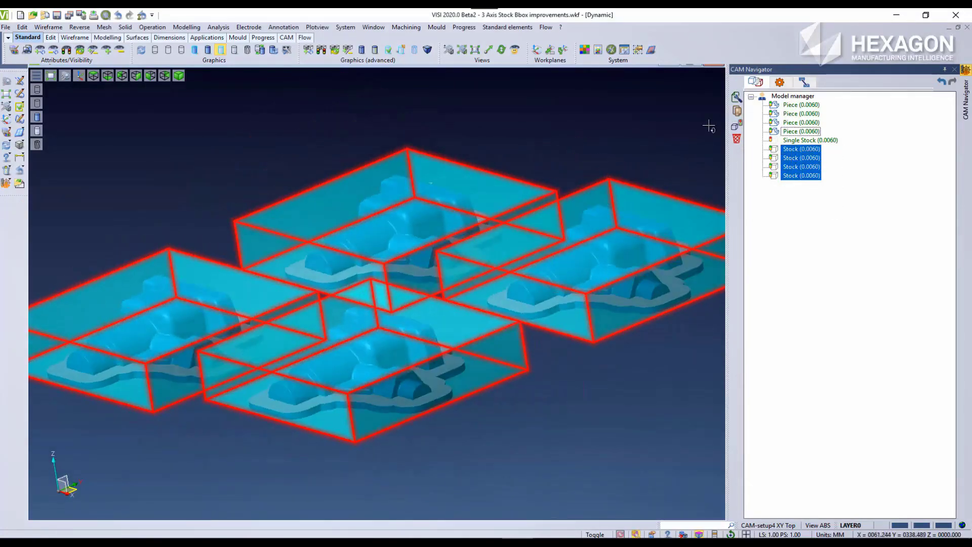
click(955, 73)
scroll(605, 172, up, 5)
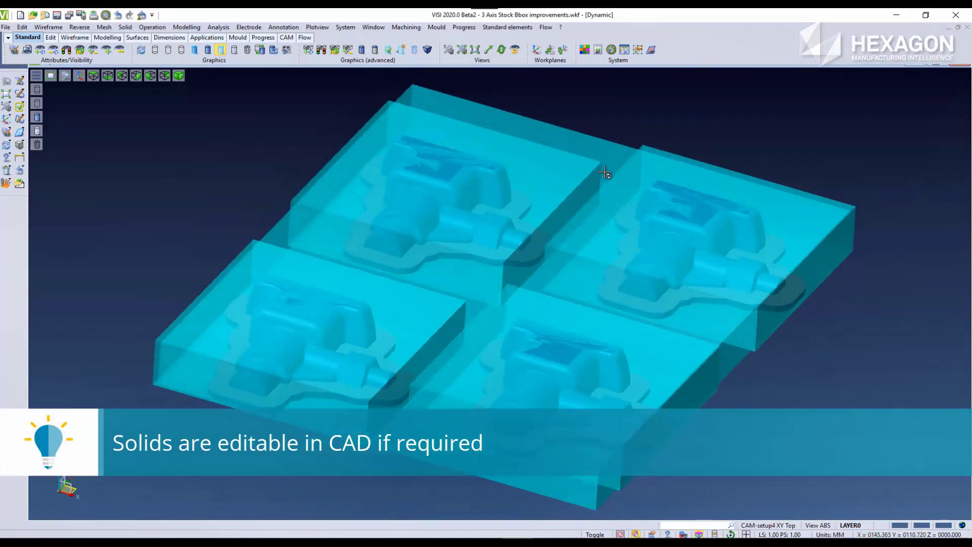
Show the four stock solids shaded with edges in an isometric view and try to move the rear block's top face.
click(179, 75)
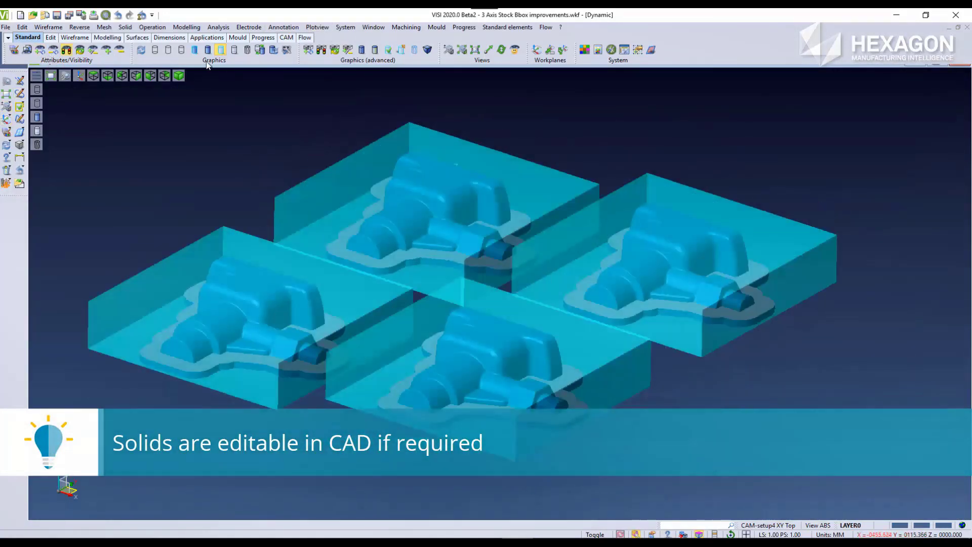
click(208, 51)
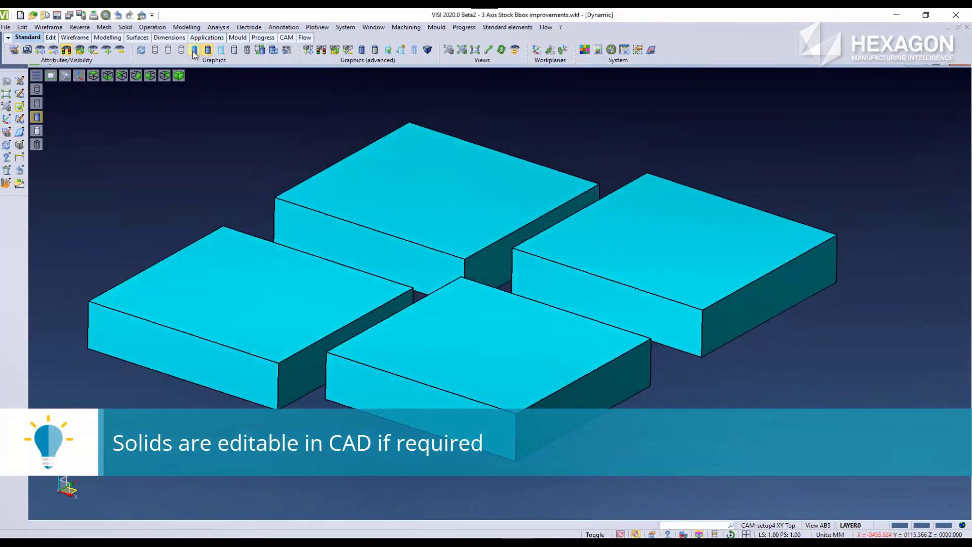
click(181, 27)
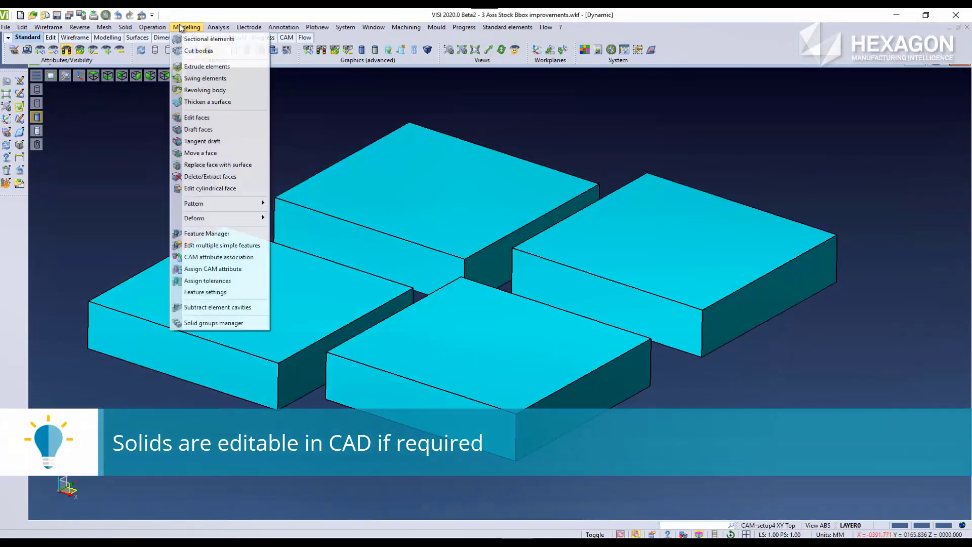
click(202, 153)
click(436, 196)
right_click(436, 195)
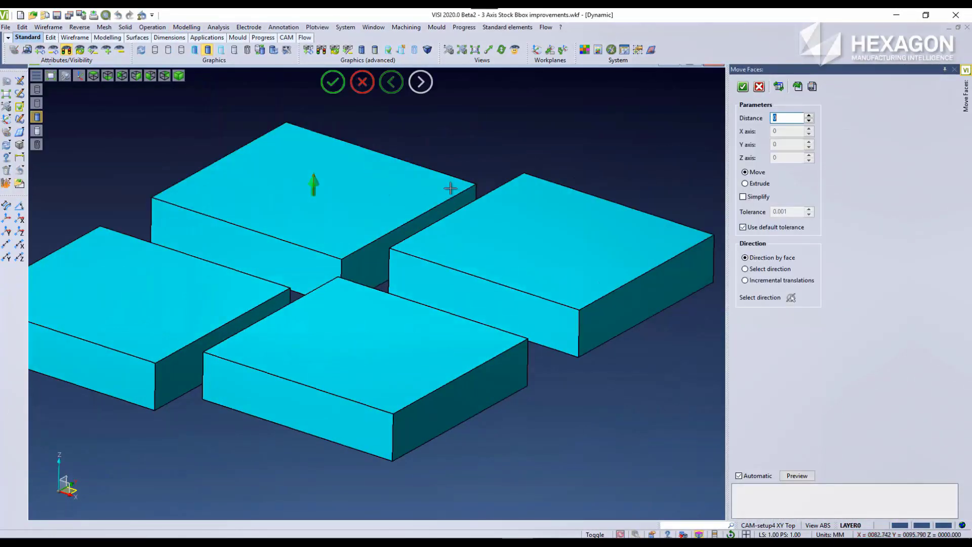
drag(313, 185, 332, 163)
click(361, 88)
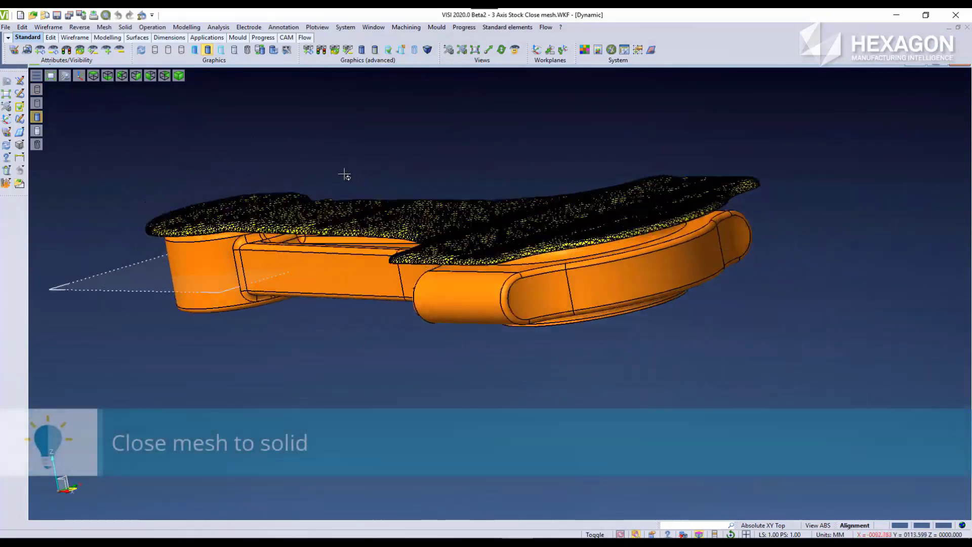
Inspect the open yellow mesh over the orange part, comparing plain shading with shading that shows the mesh edges.
middle_drag(357, 195, 354, 198)
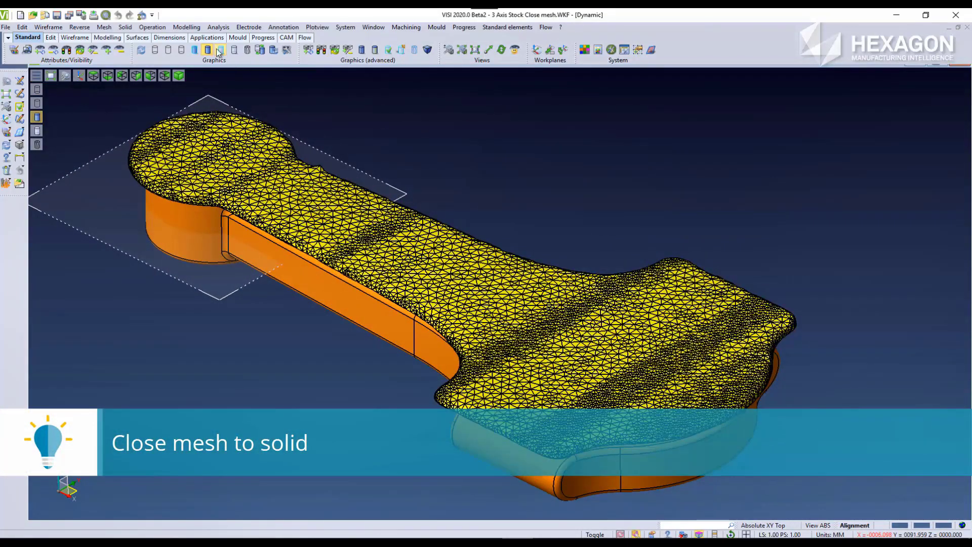
click(198, 51)
mouse_move(532, 228)
middle_down()
mouse_move(522, 195)
mouse_move(534, 217)
middle_up()
scroll(535, 219, up, 1)
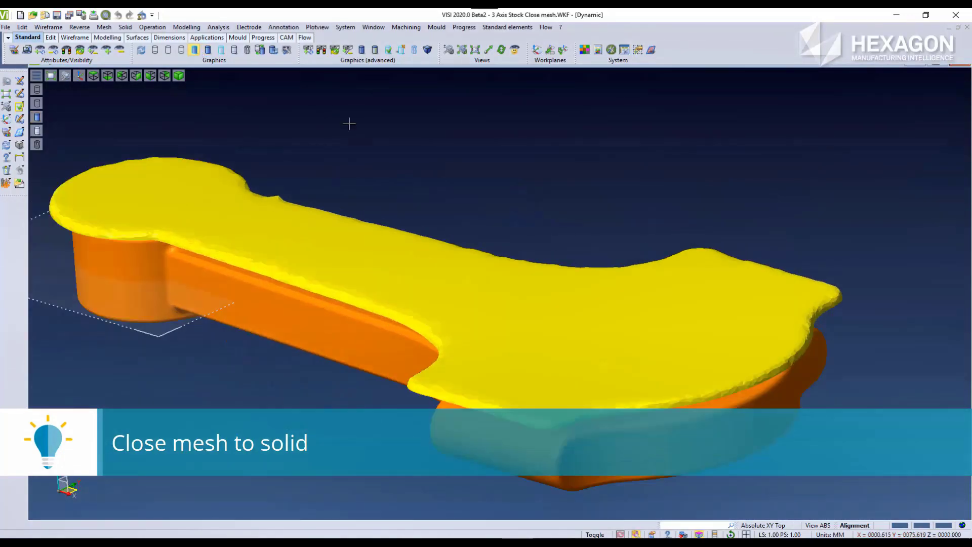
click(208, 50)
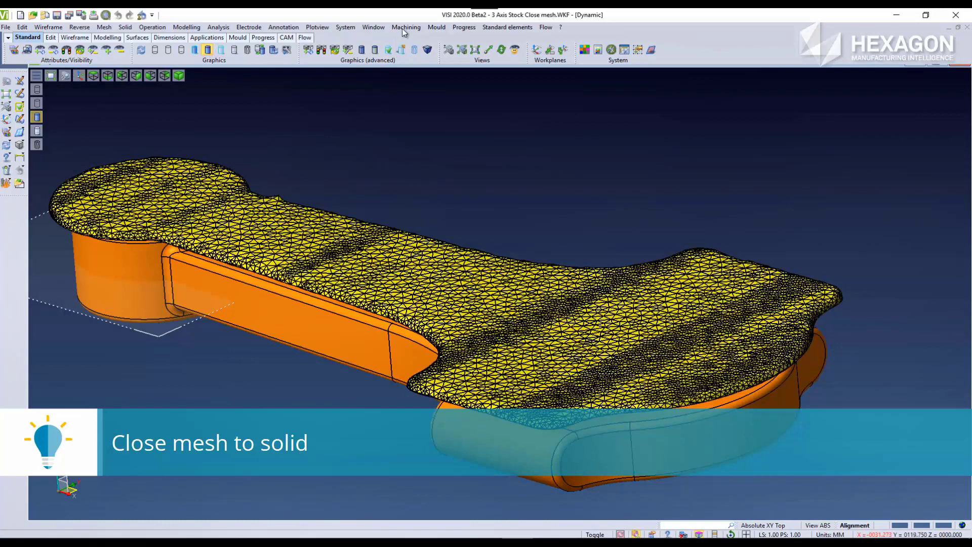
Open the CAM Navigator and add the open yellow mesh to the model manager as a stock.
click(405, 28)
click(425, 39)
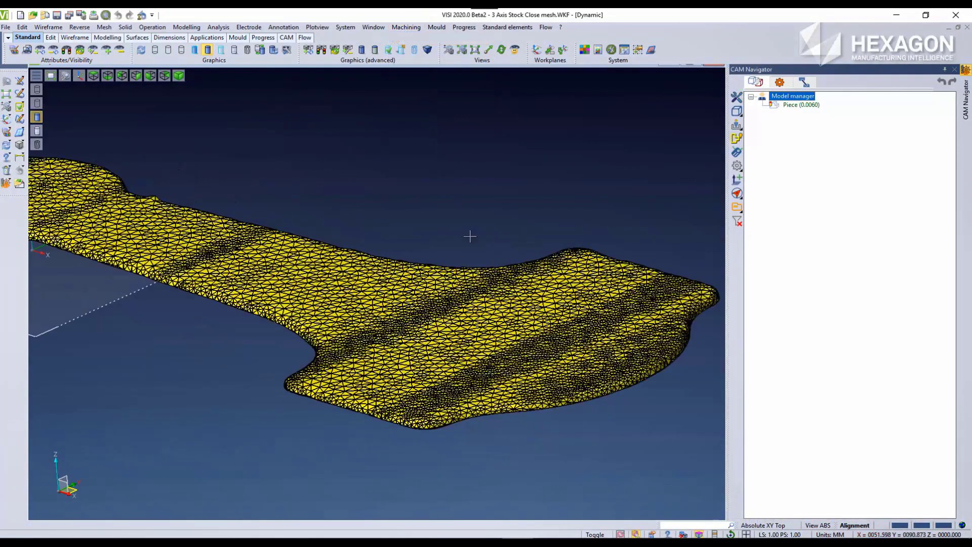
click(776, 105)
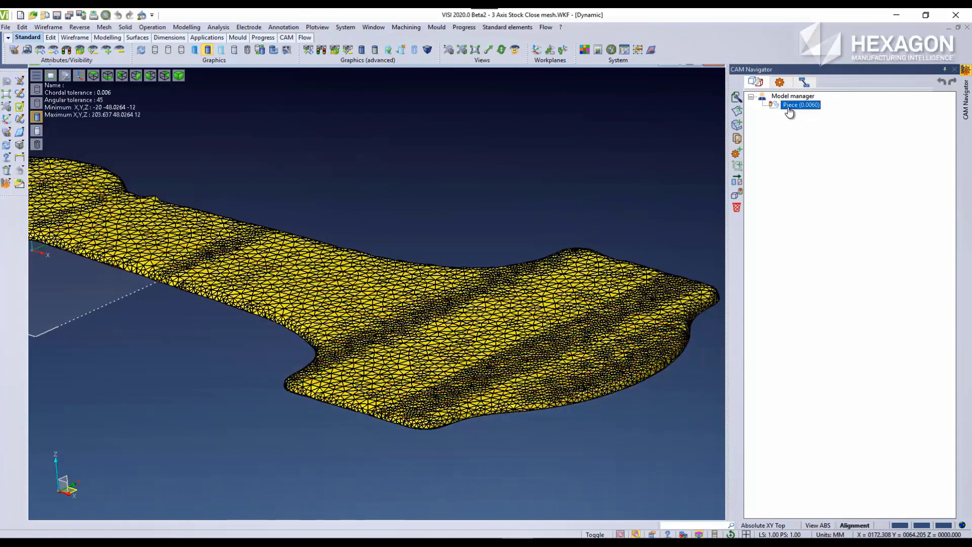
right_click(788, 98)
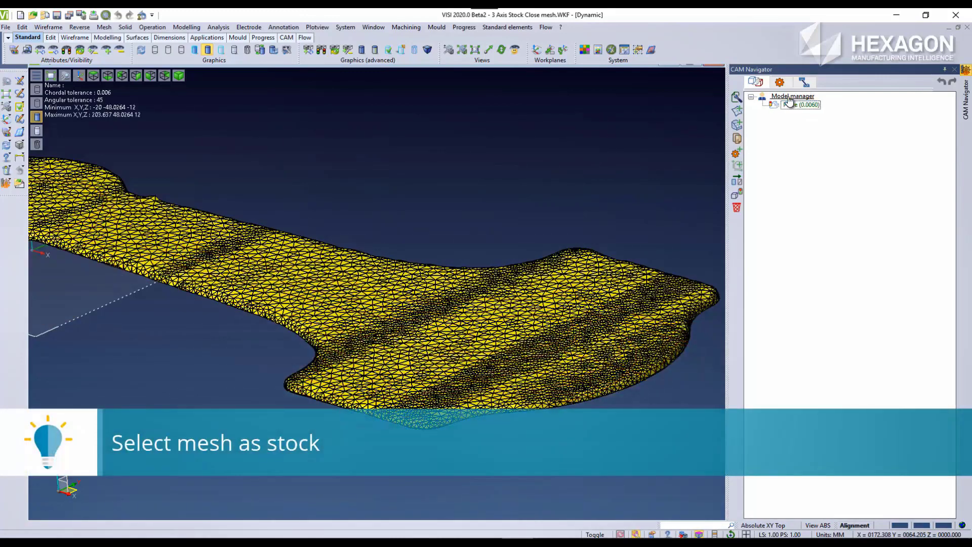
right_click(790, 99)
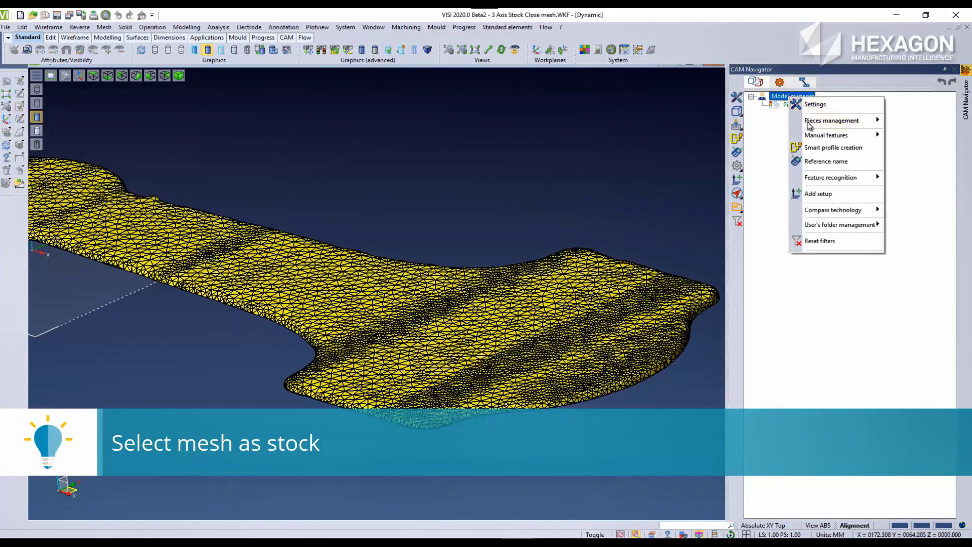
mouse_move(809, 125)
click(743, 138)
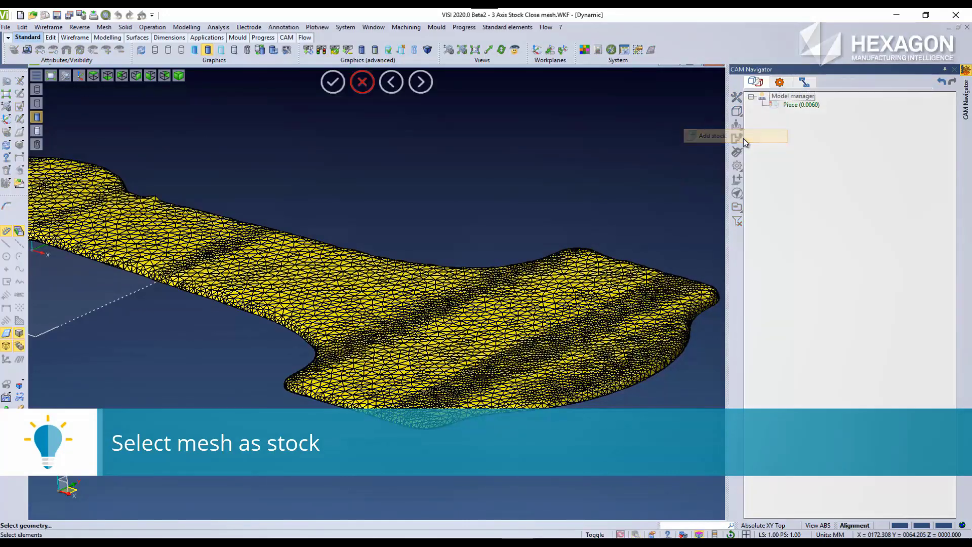
click(547, 289)
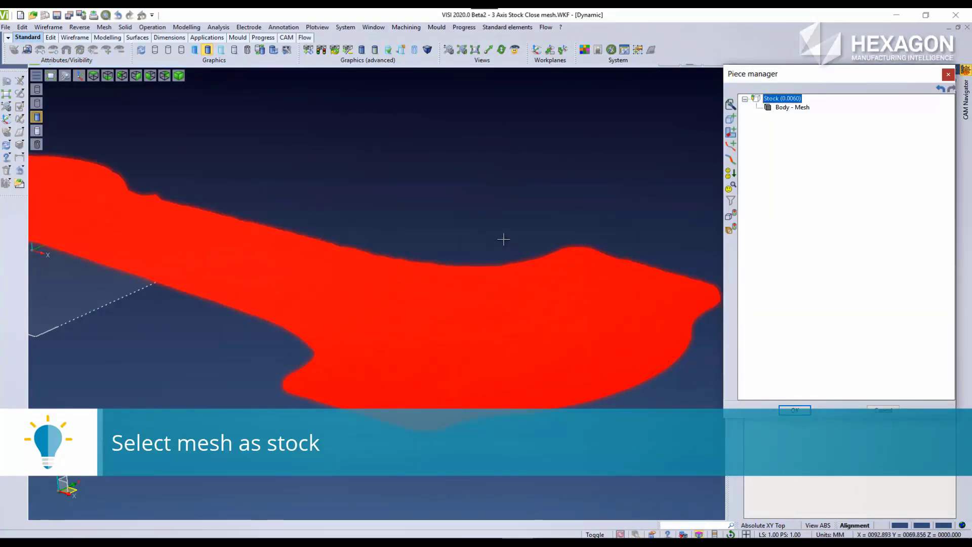
scroll(503, 239, down, 3)
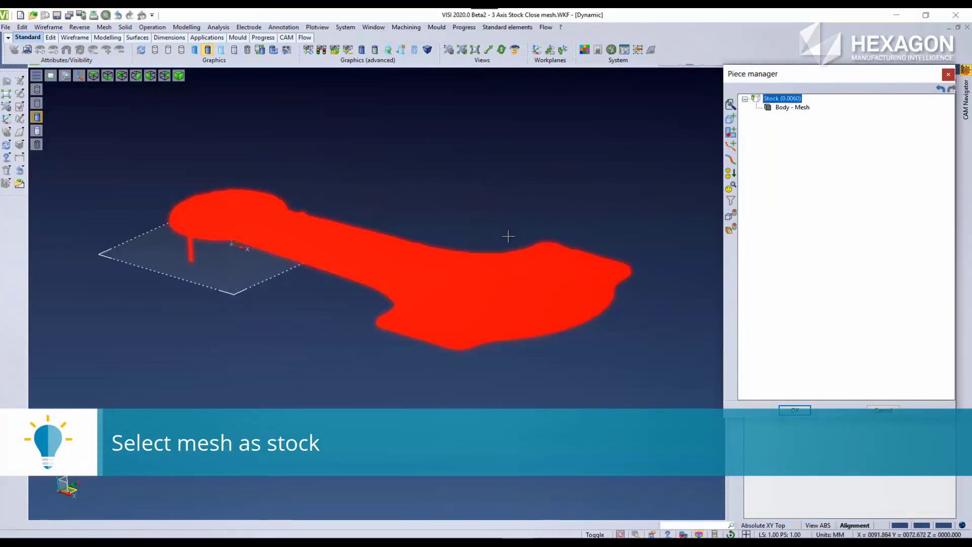
Close the stock's mesh body using the proposed close-mesh settings and accept the stock definition.
right_click(790, 100)
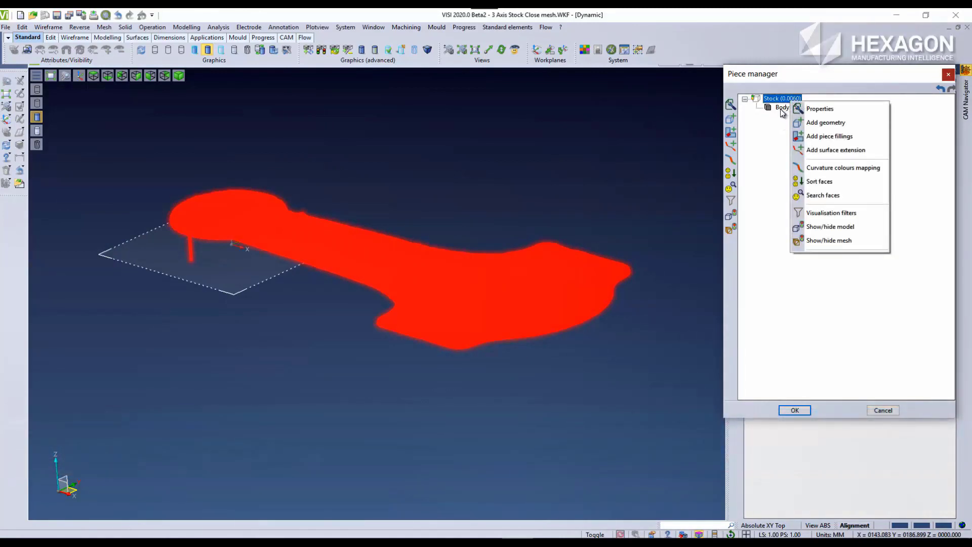
click(783, 109)
right_click(783, 108)
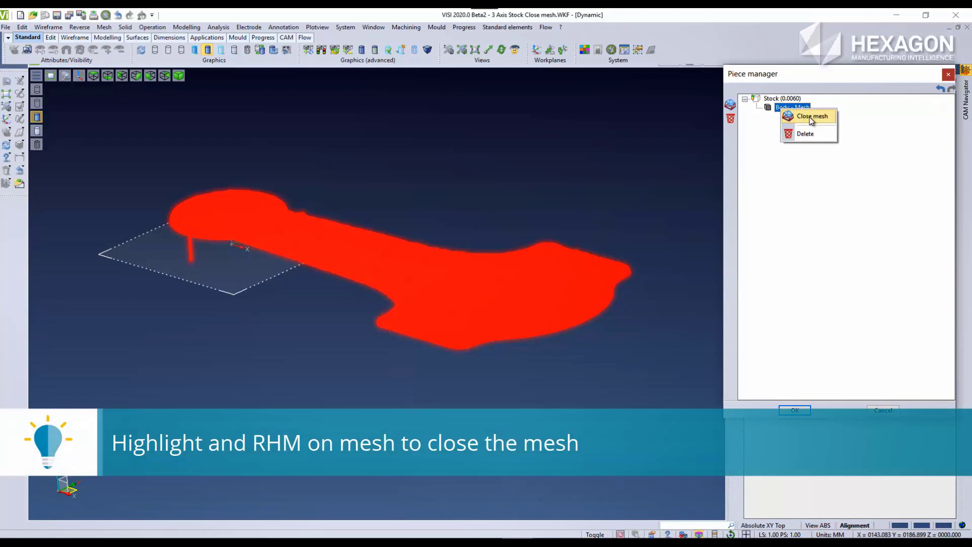
click(812, 117)
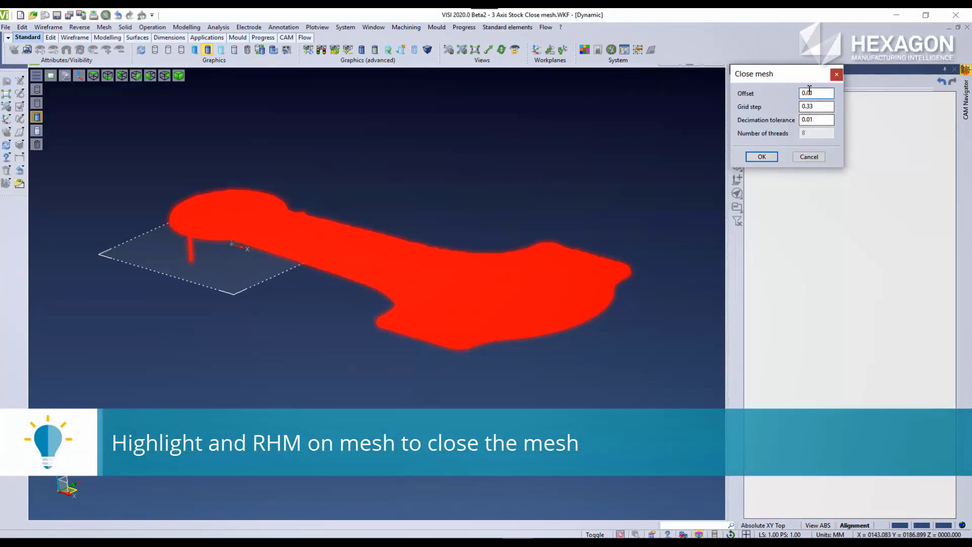
click(761, 156)
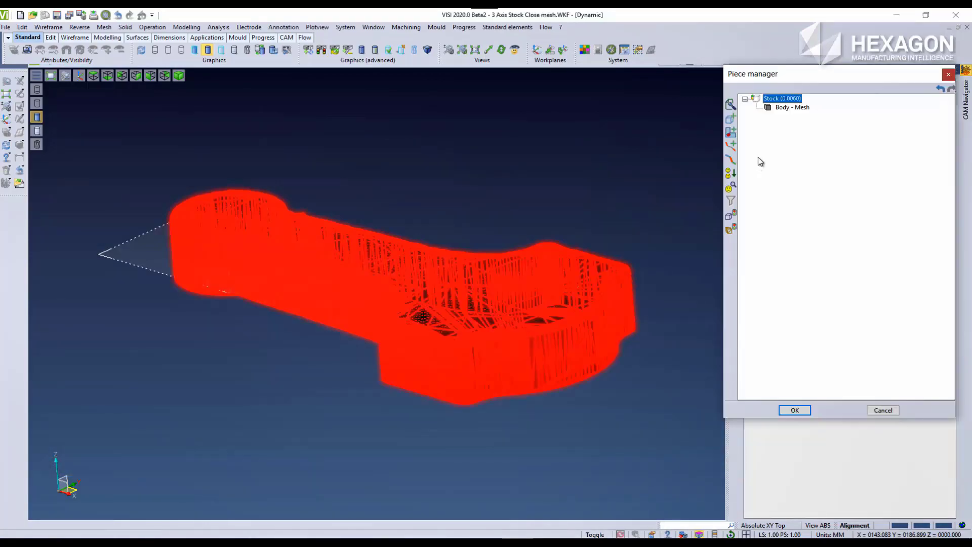
mouse_move(609, 251)
middle_down()
mouse_move(612, 227)
mouse_move(599, 243)
middle_up()
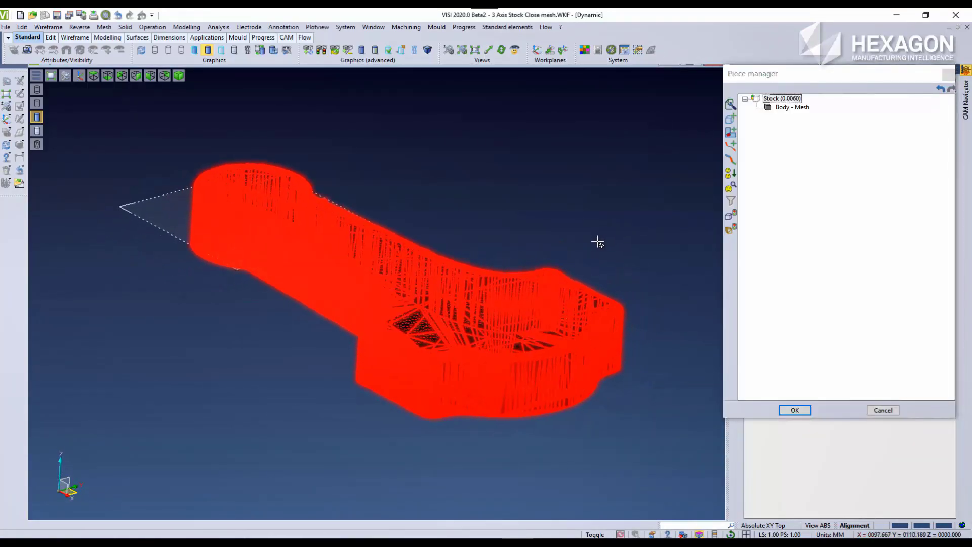
scroll(599, 243, up, 1)
click(796, 410)
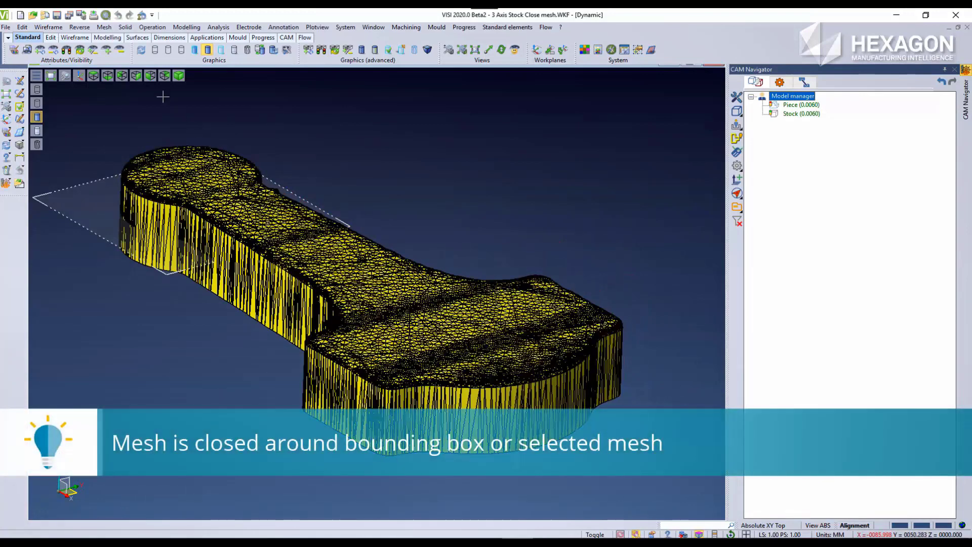
Display the closed stock in transparent shading and show the Piece model inside it.
click(194, 51)
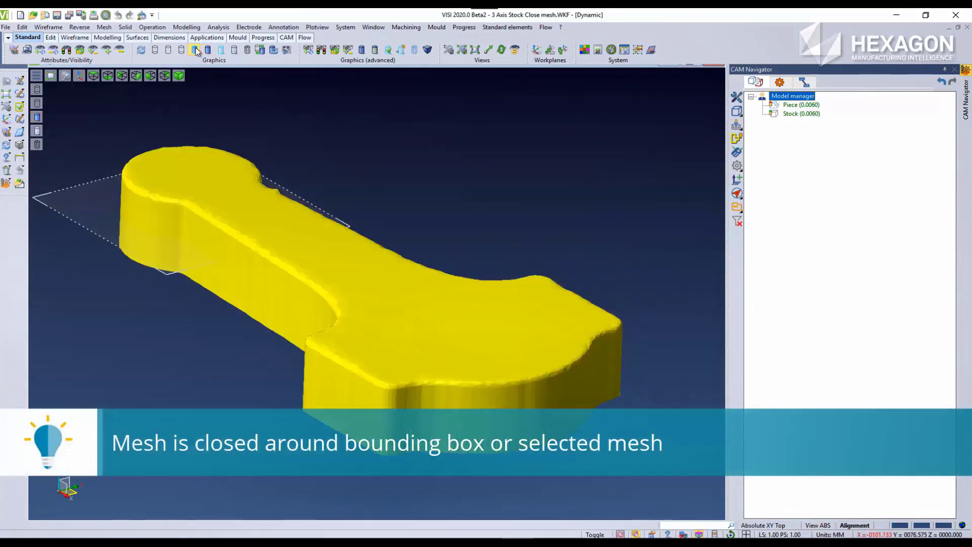
click(222, 50)
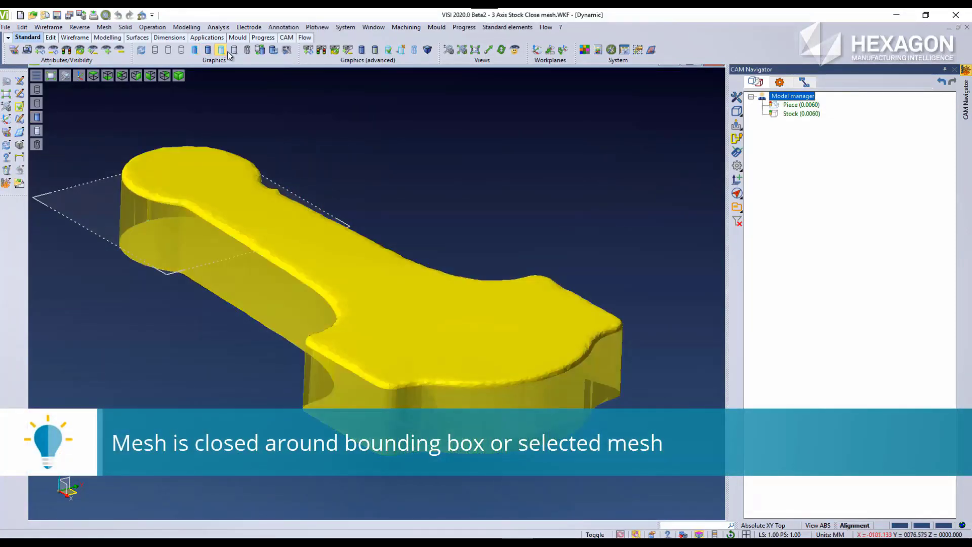
click(773, 104)
click(785, 97)
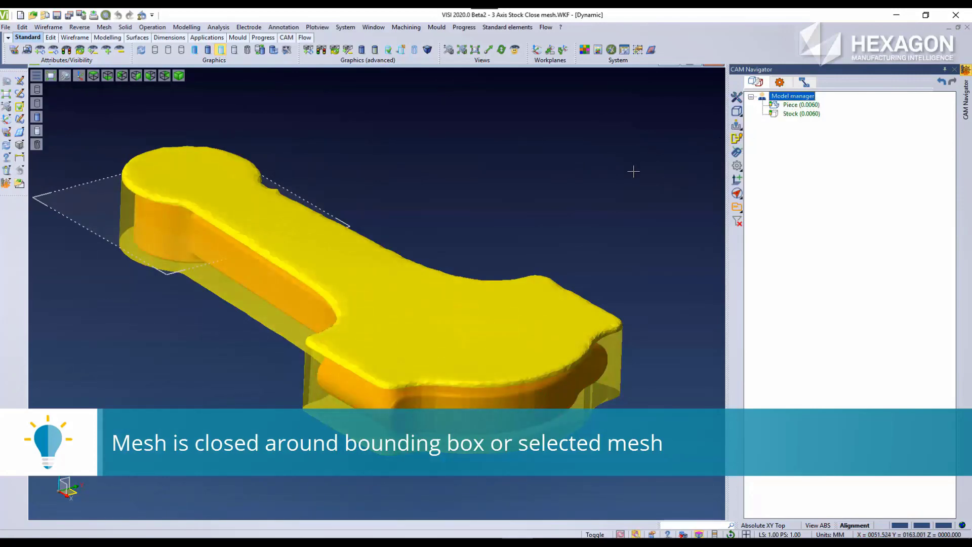
middle_drag(633, 172, 601, 204)
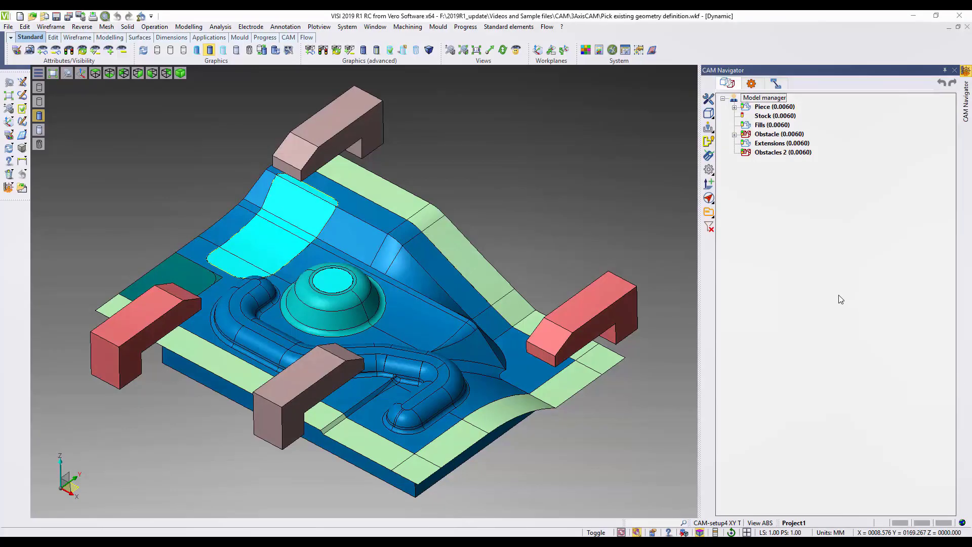
Add a 3ax Raster operation to Project1 using tool T1, the 4 mm ballnose.
click(755, 85)
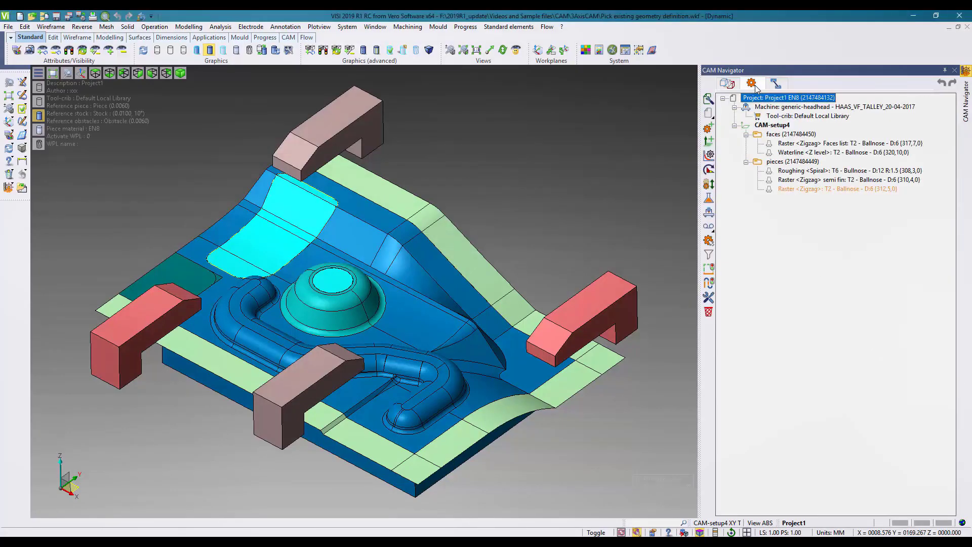
right_click(758, 99)
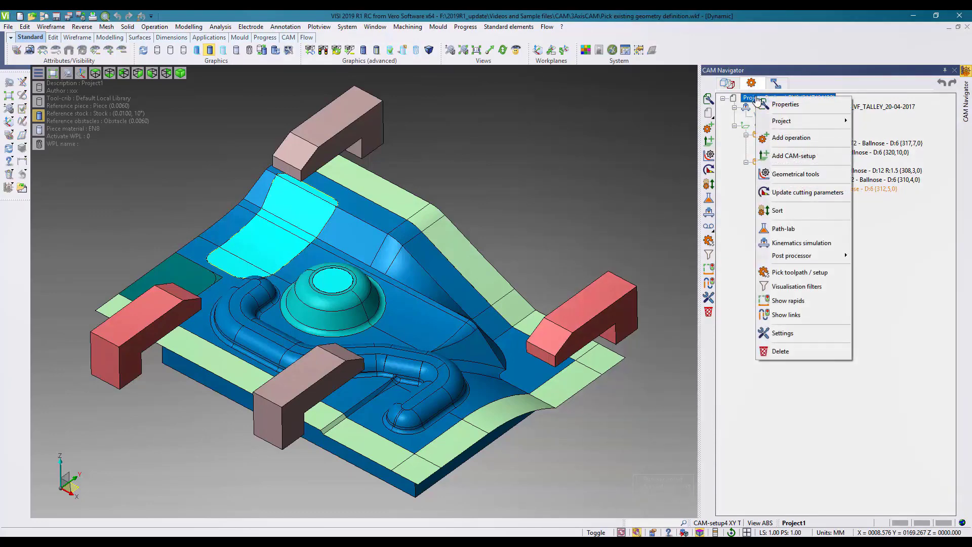
click(778, 139)
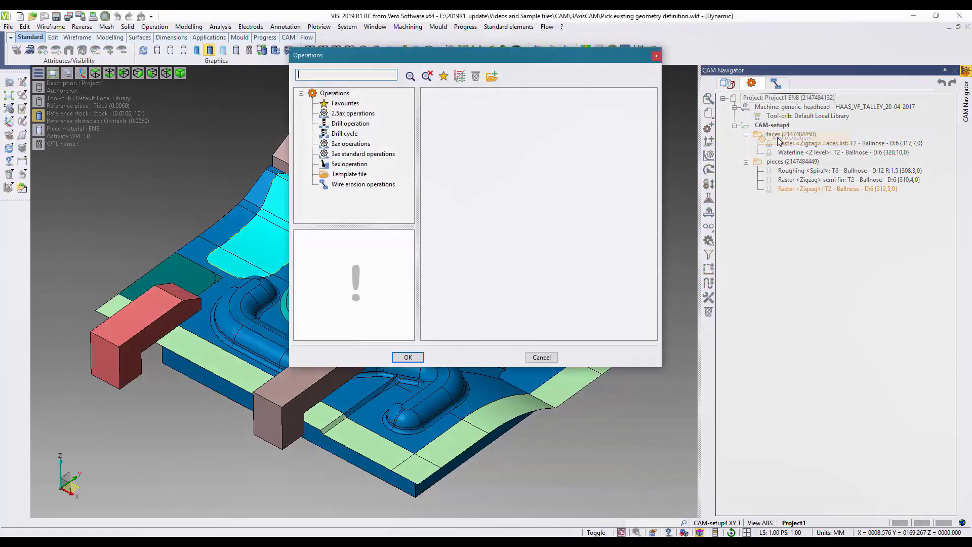
click(347, 144)
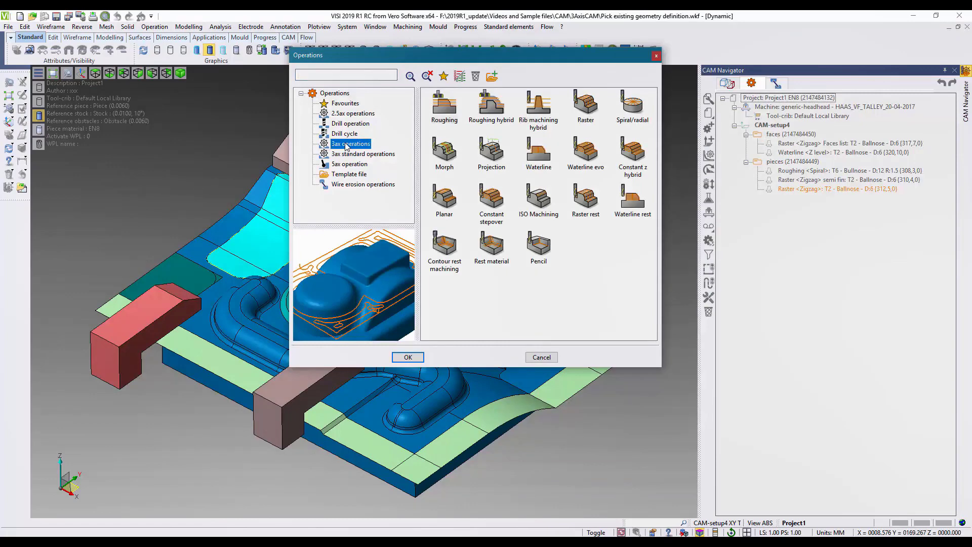
click(581, 107)
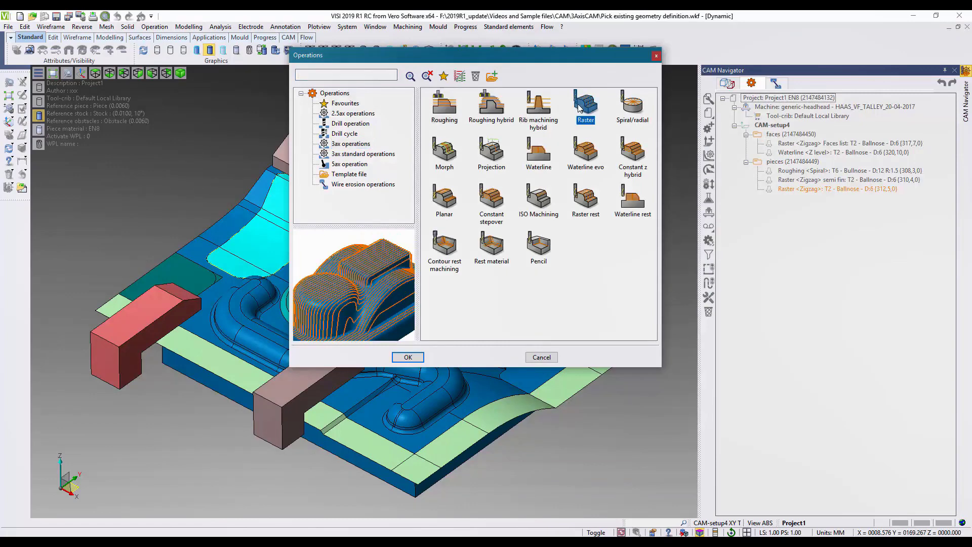
click(408, 357)
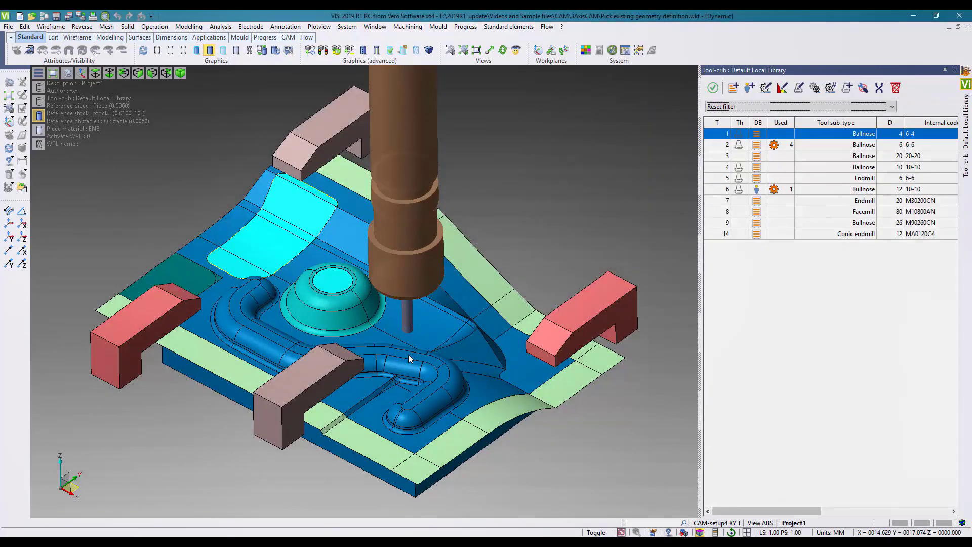
click(713, 88)
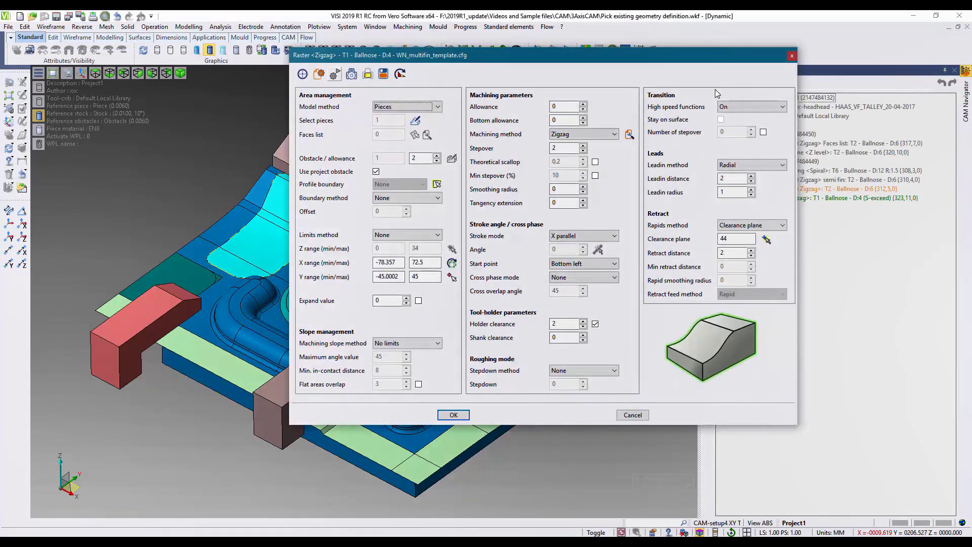
Reuse the pieces from the existing T6 Roughing <Spiral> operation for the Raster operation and update its geometric limits accordingly.
click(415, 121)
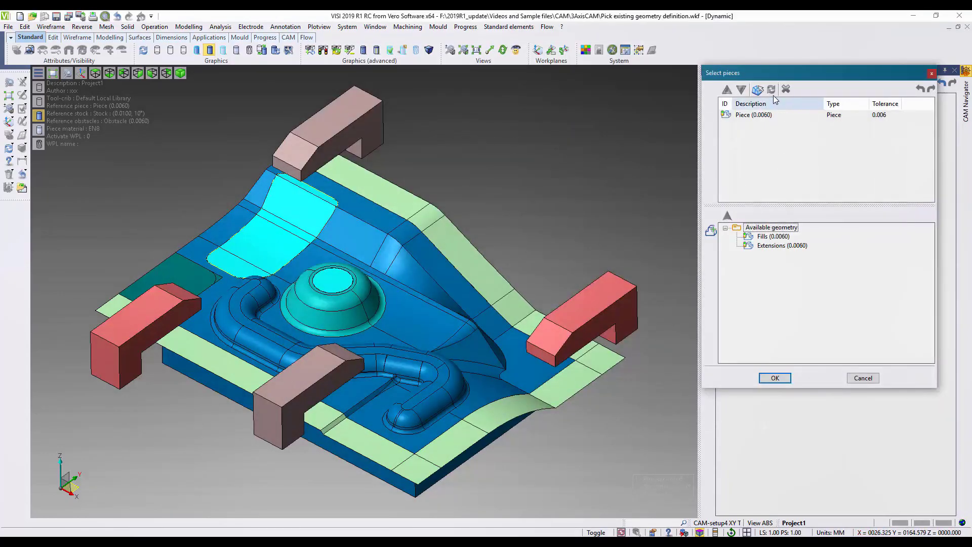
click(758, 89)
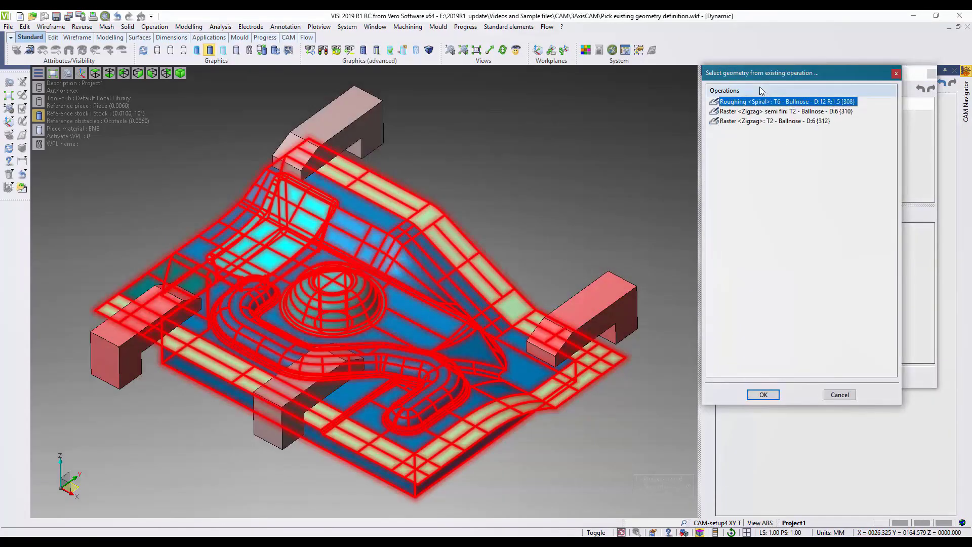
click(752, 111)
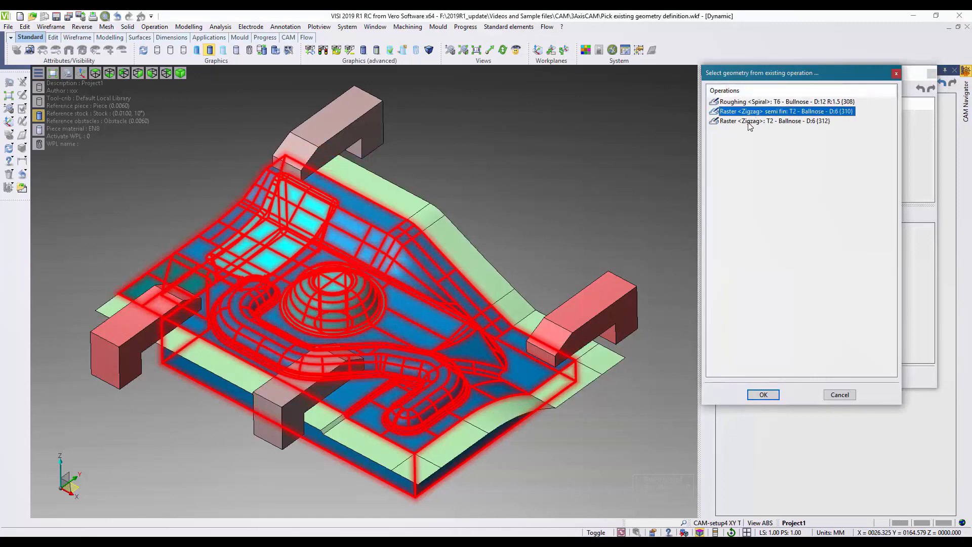
click(749, 123)
click(749, 112)
click(750, 103)
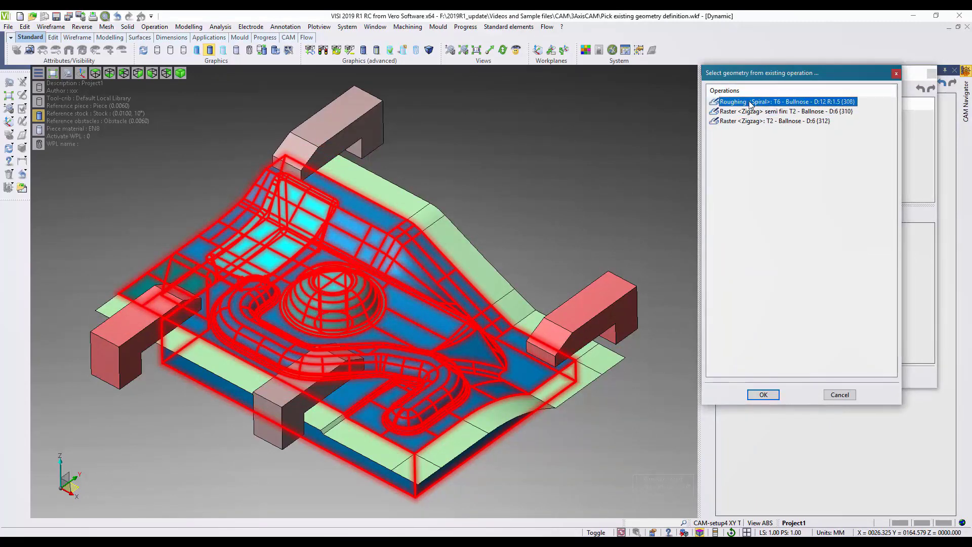
click(763, 394)
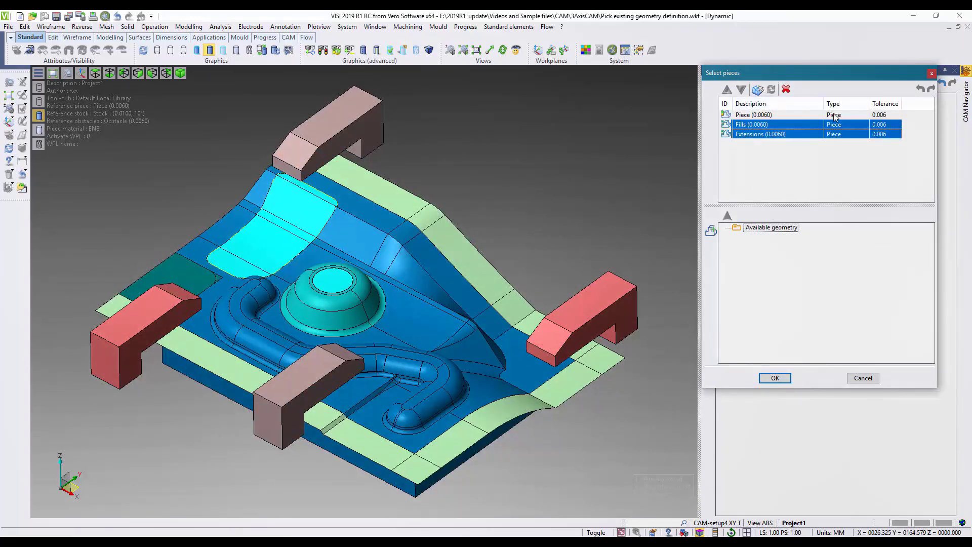
click(778, 378)
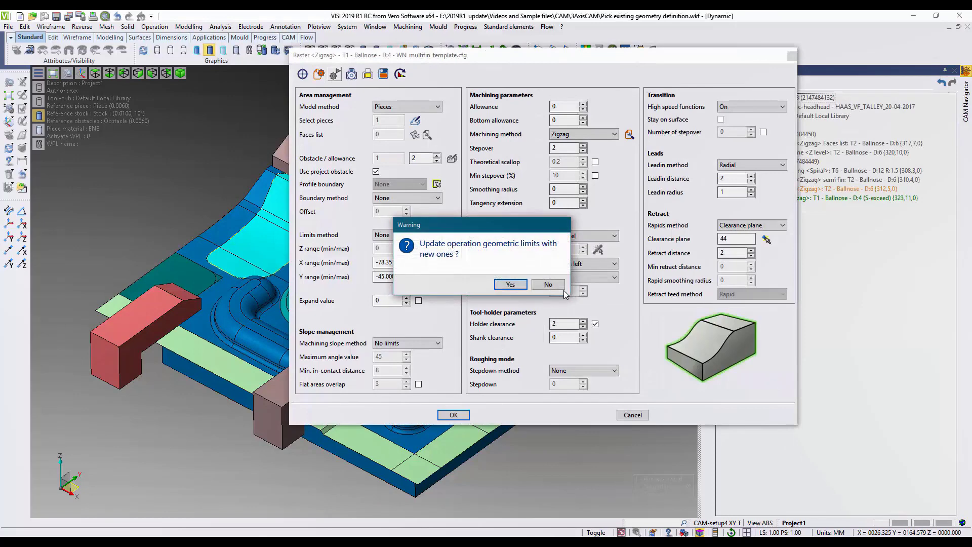
click(515, 285)
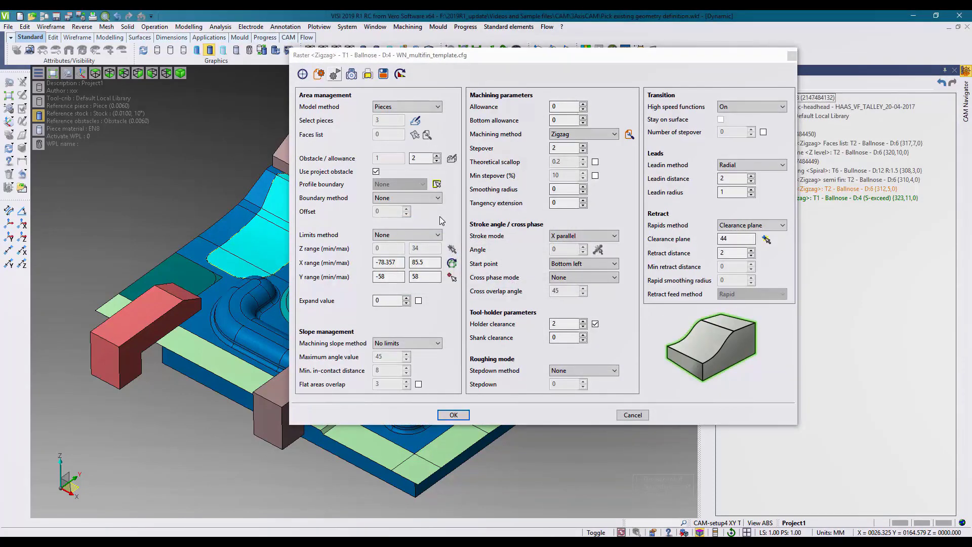
Switch the model method to Faces list and reuse the surfaces from the existing Raster <Zigzag> Faces list operation.
click(436, 108)
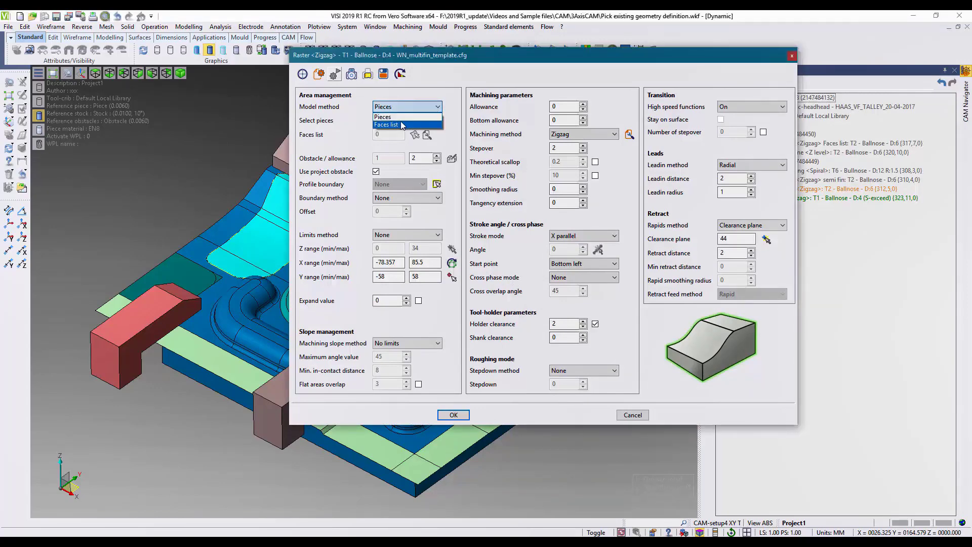
click(399, 125)
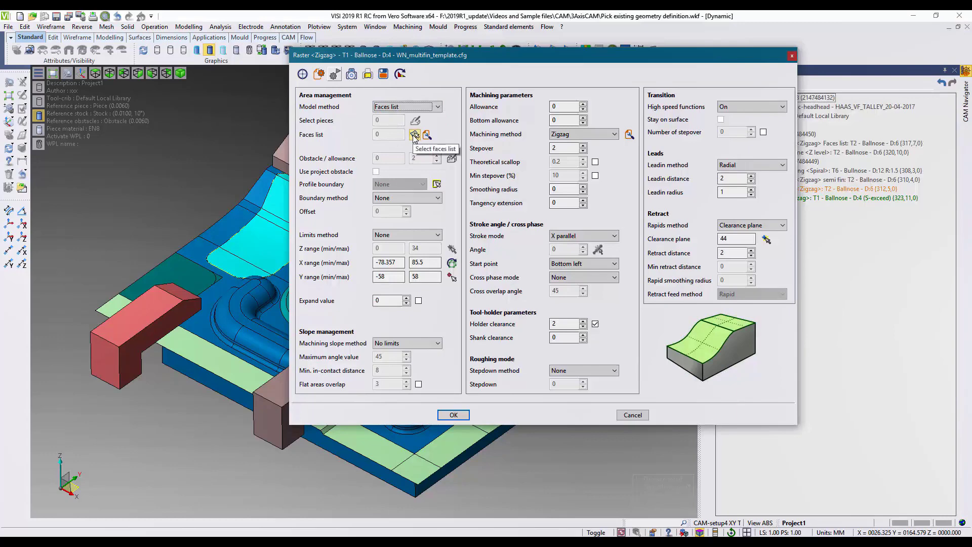
click(414, 134)
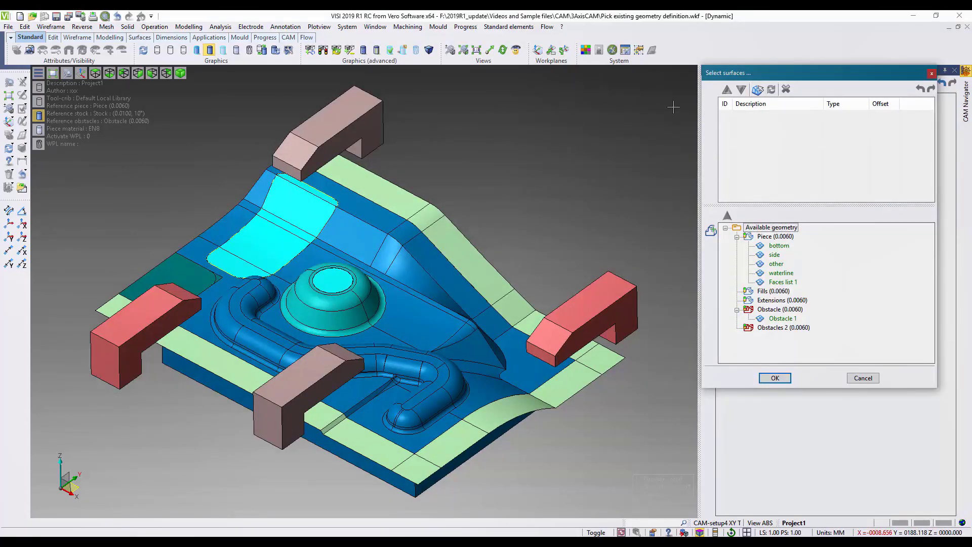
click(757, 89)
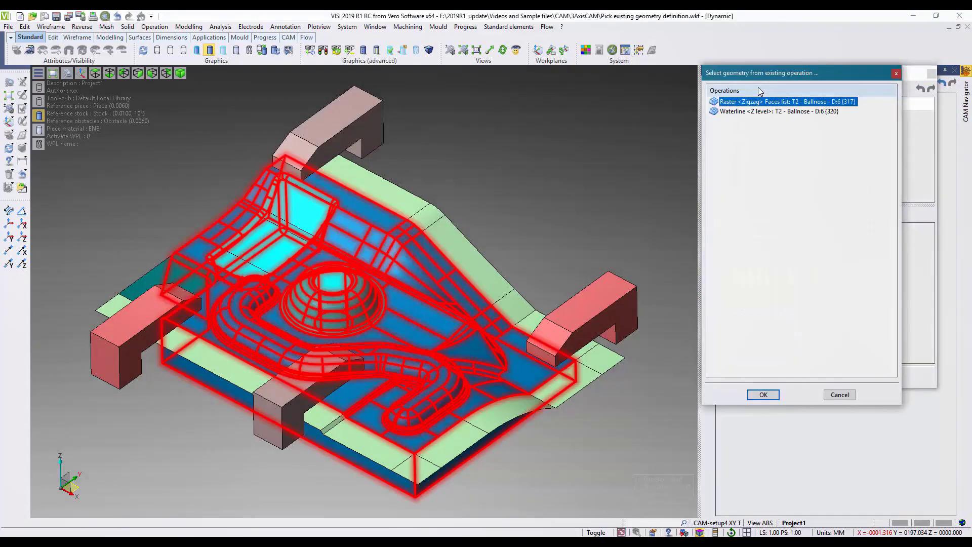
click(740, 112)
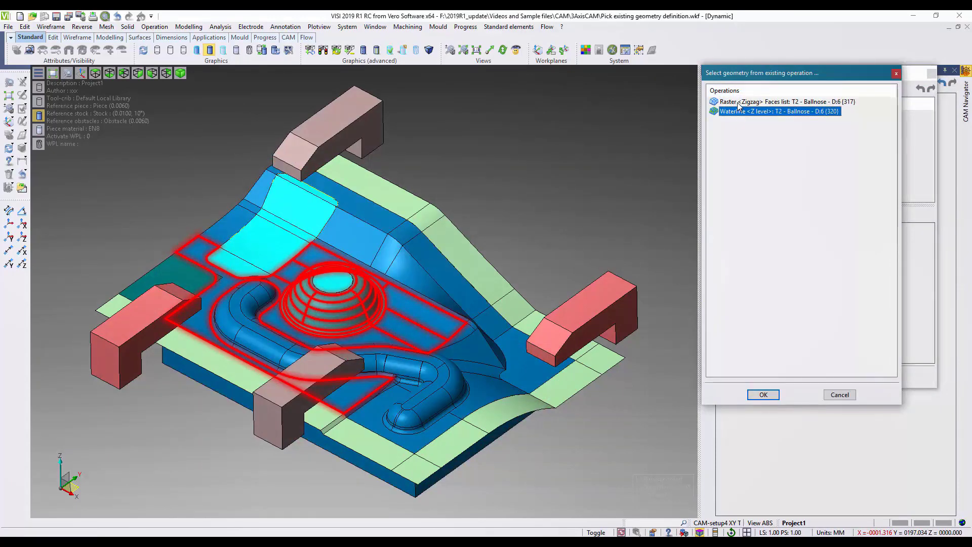
click(739, 103)
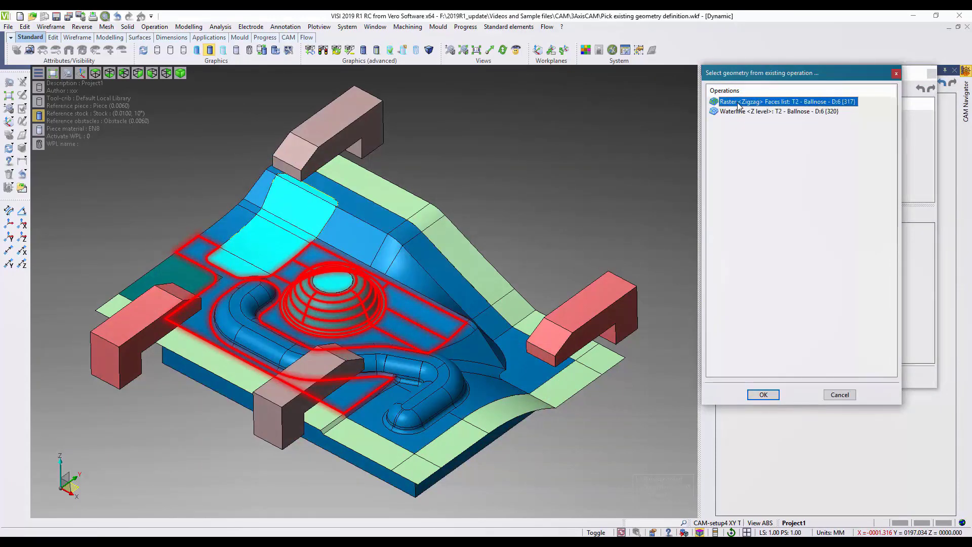
click(763, 394)
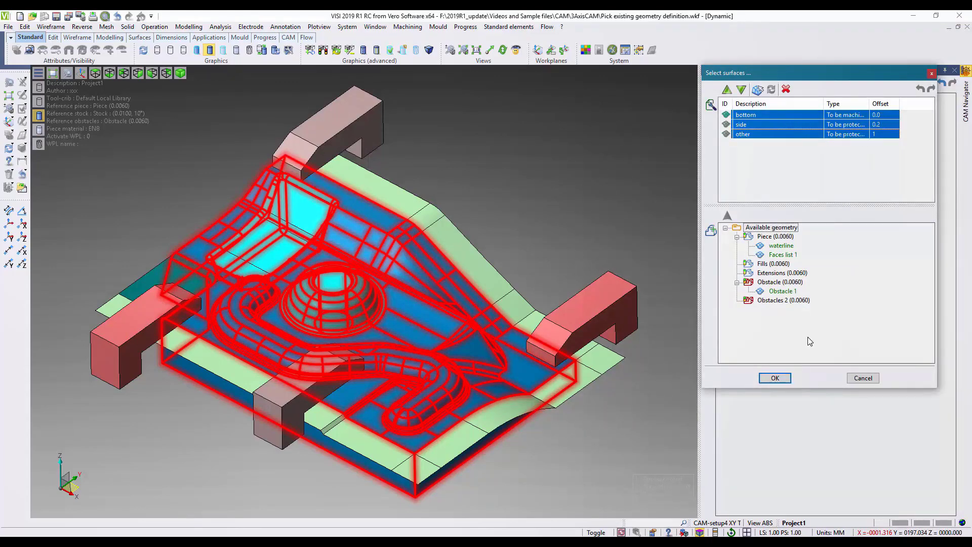
click(780, 379)
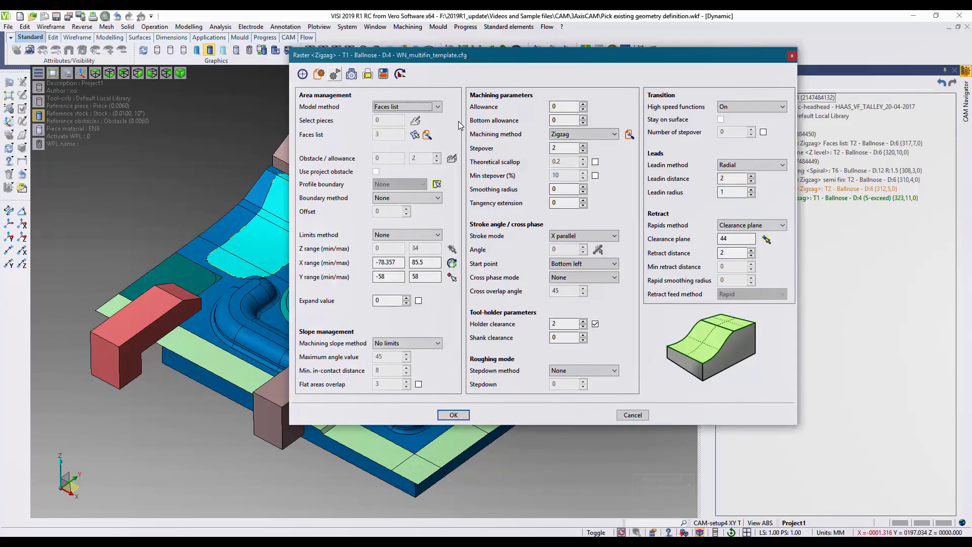
Set the model method back to Pieces, reuse the obstacles from the Roughing <Spiral> and Raster semi fin operations, and accept the operation.
click(437, 106)
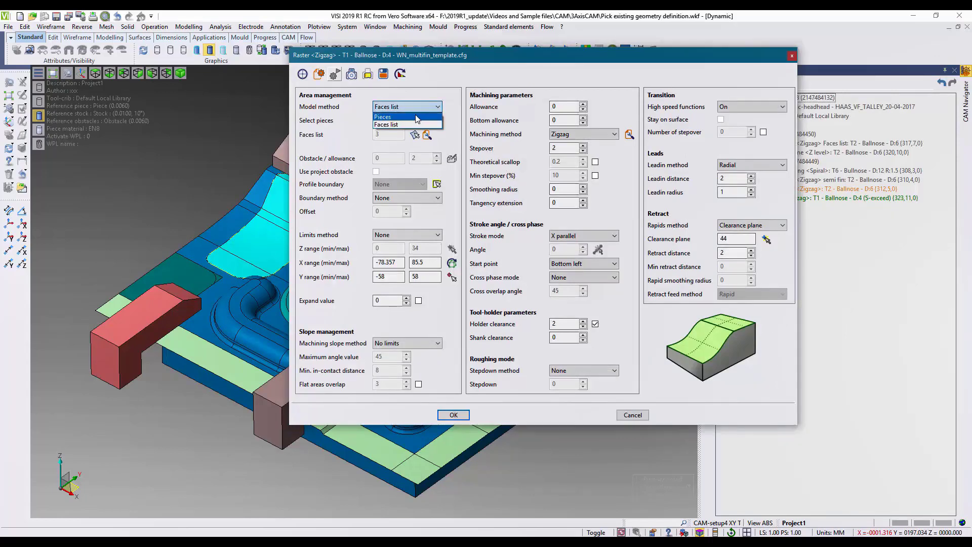
click(417, 117)
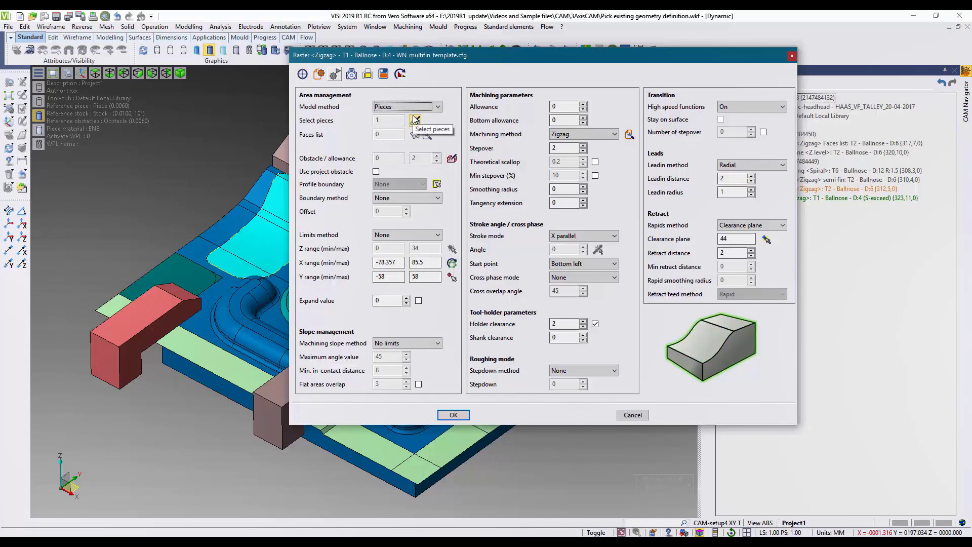
click(451, 159)
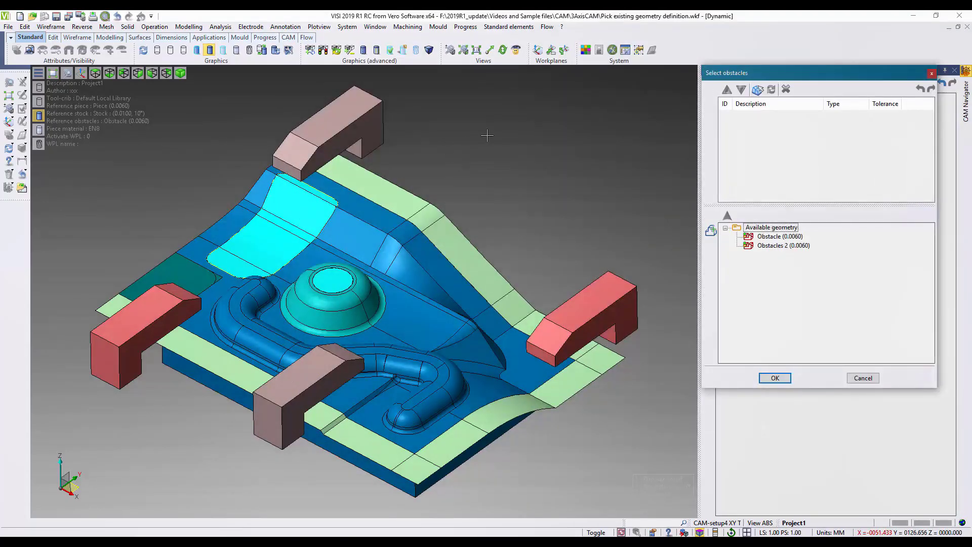
click(759, 91)
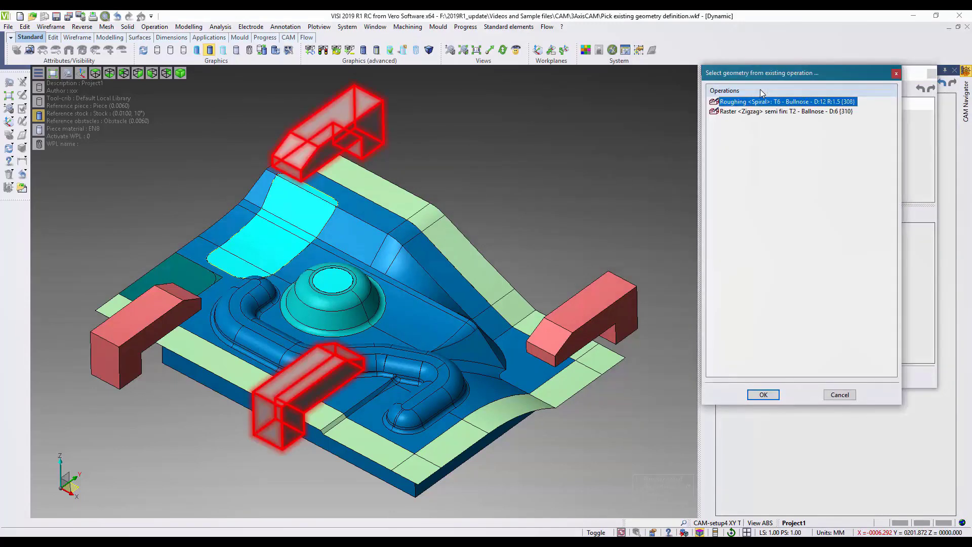
click(744, 112)
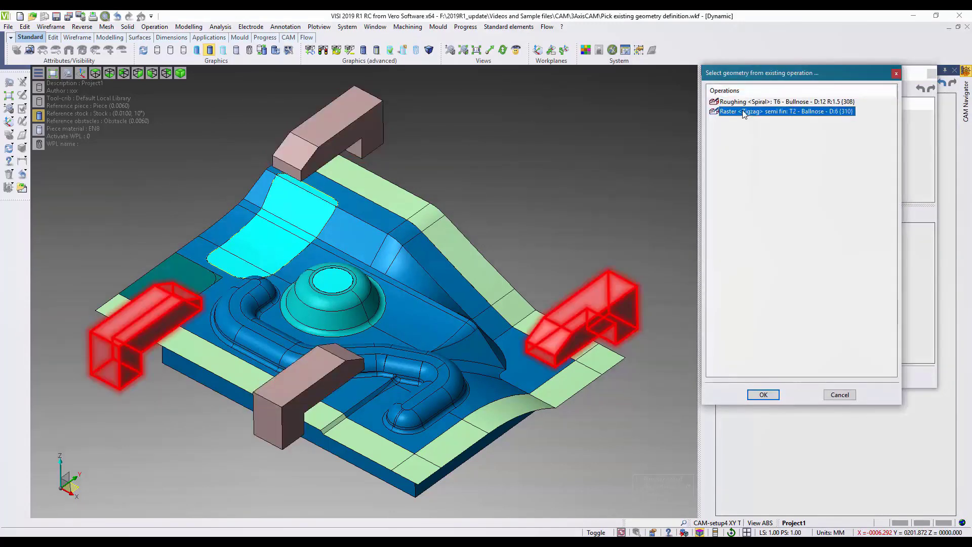
ctrl+click(745, 102)
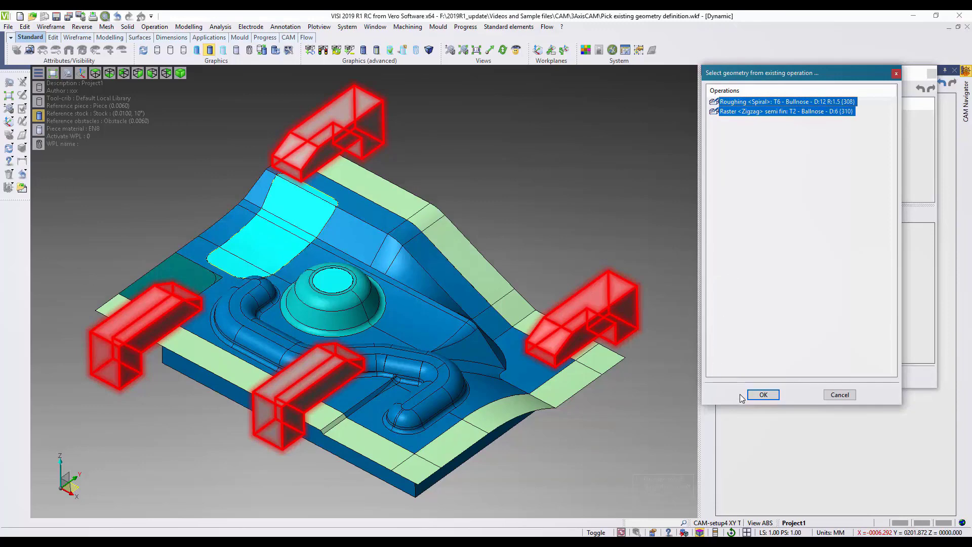
click(766, 396)
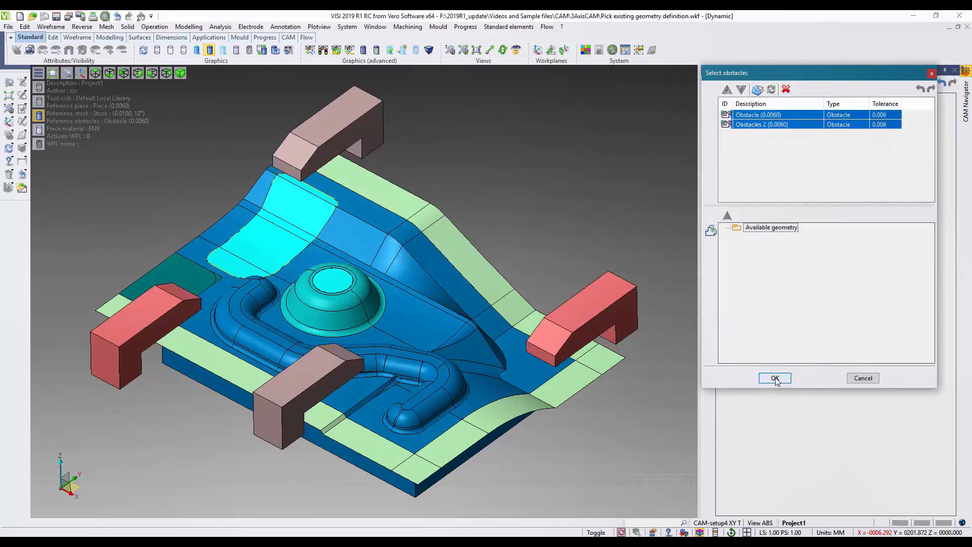
click(774, 378)
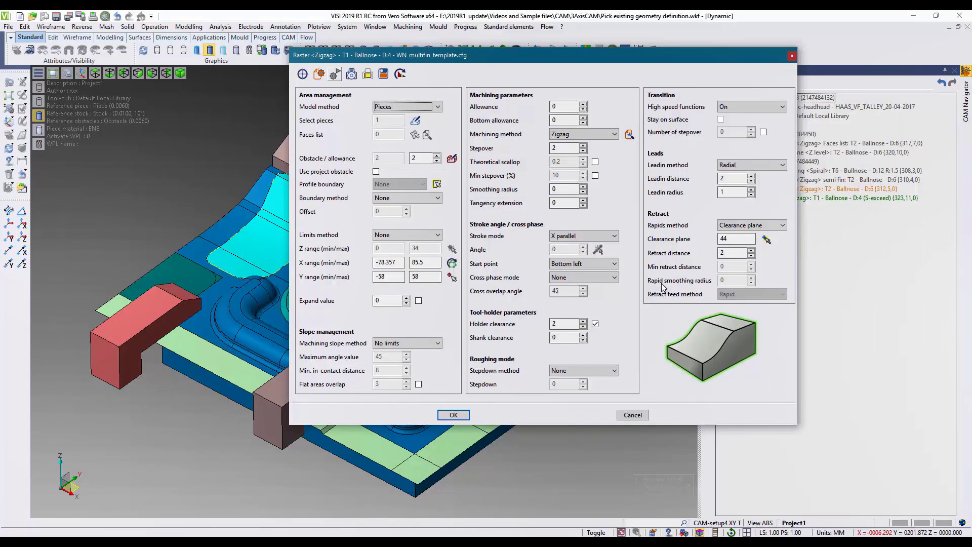
click(455, 416)
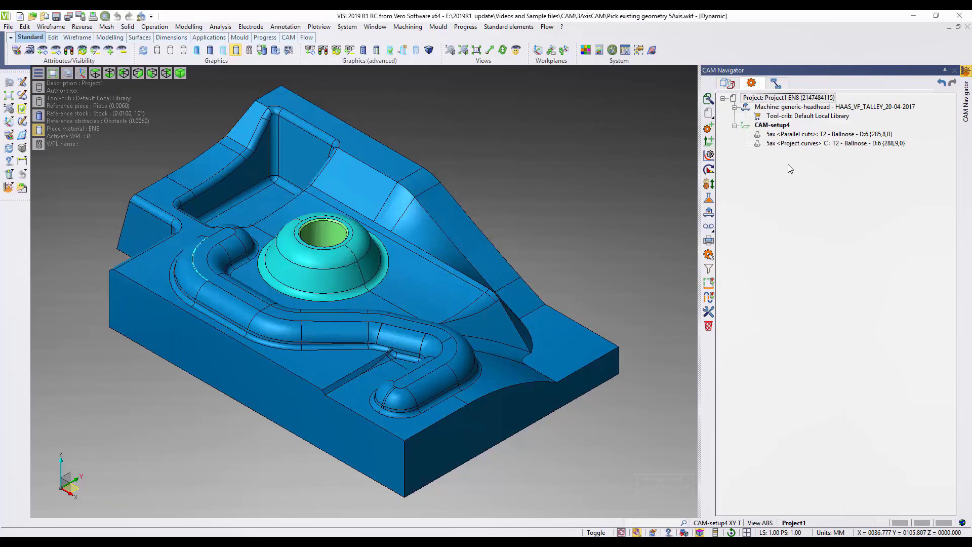
Select Project1 in the 5-axis file's CAM Navigator and open its available commands.
click(773, 99)
right_click(773, 99)
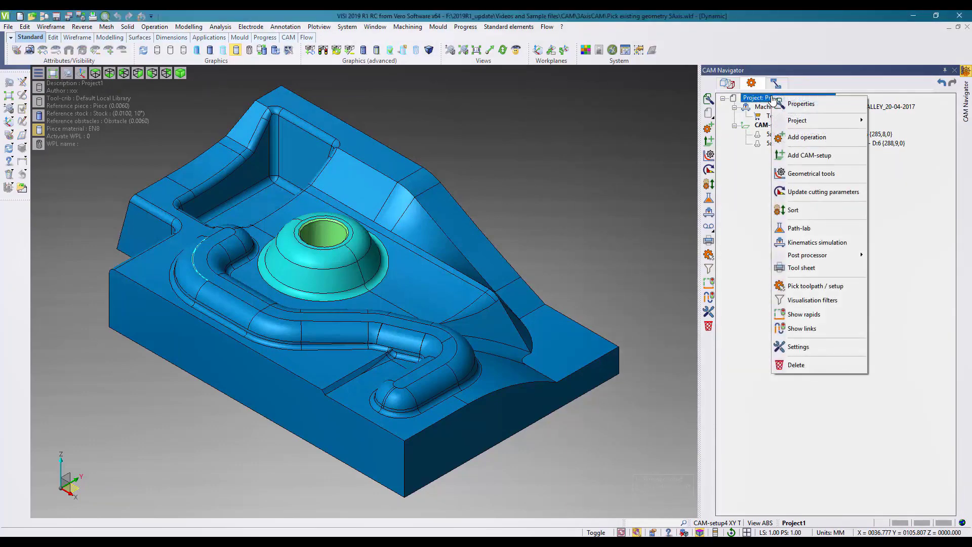
Add a 5ax machining operation to the project using the 4 mm ballnose tool T1.
click(795, 138)
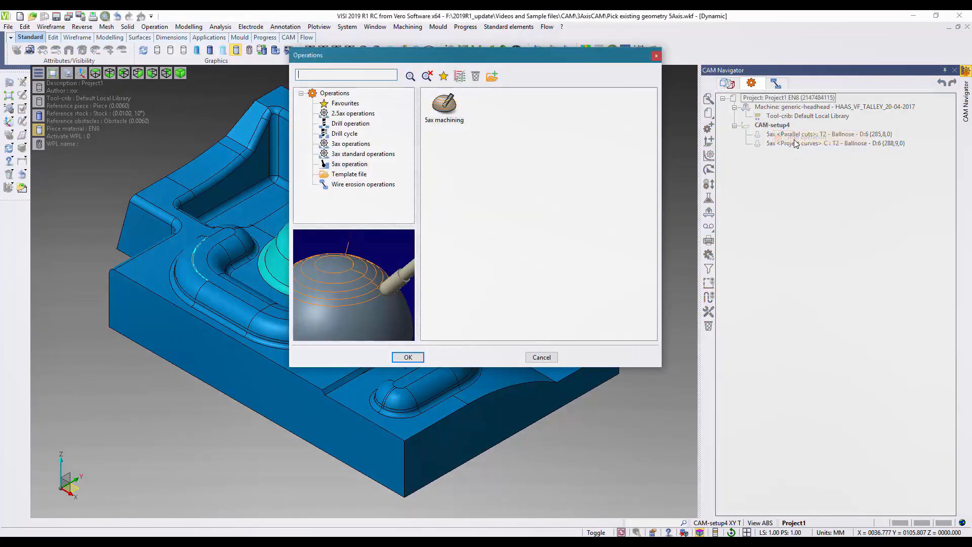
click(437, 106)
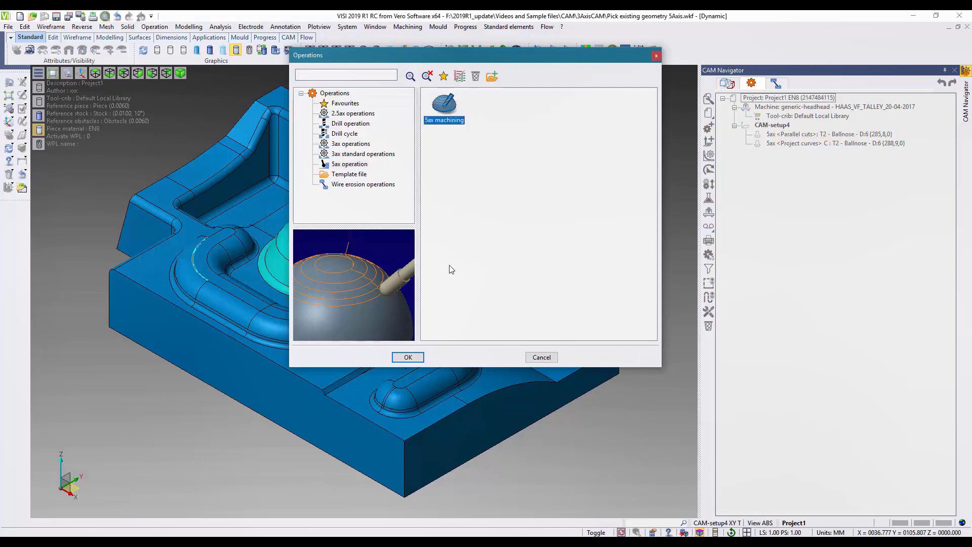
click(408, 357)
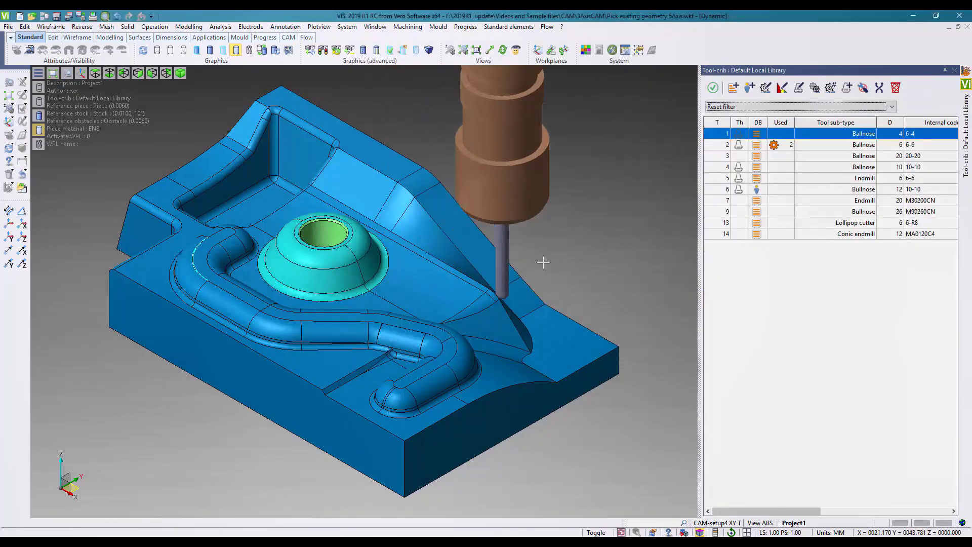
click(714, 88)
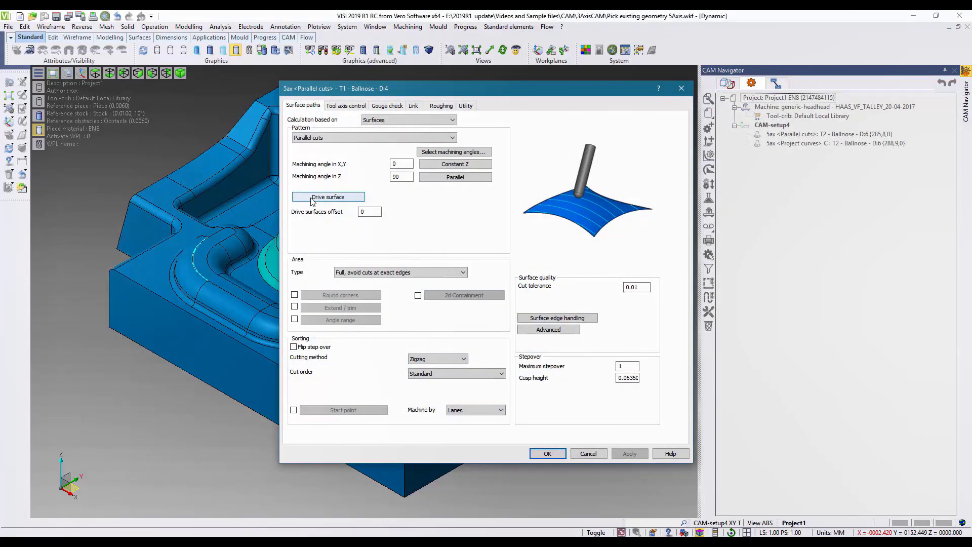
Reuse the drive surfaces of the existing 5ax Parallel cuts operation for the new operation and accept its parameters.
click(336, 201)
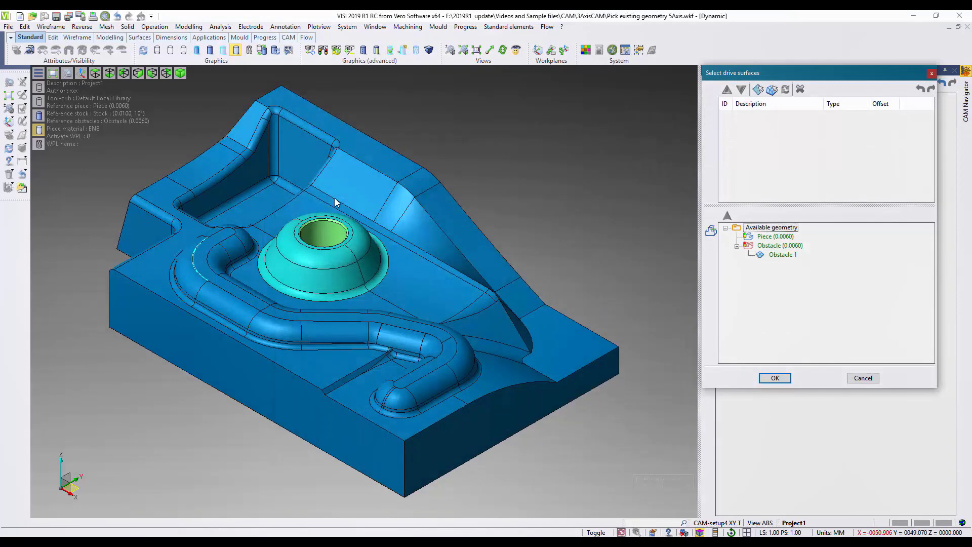
click(772, 90)
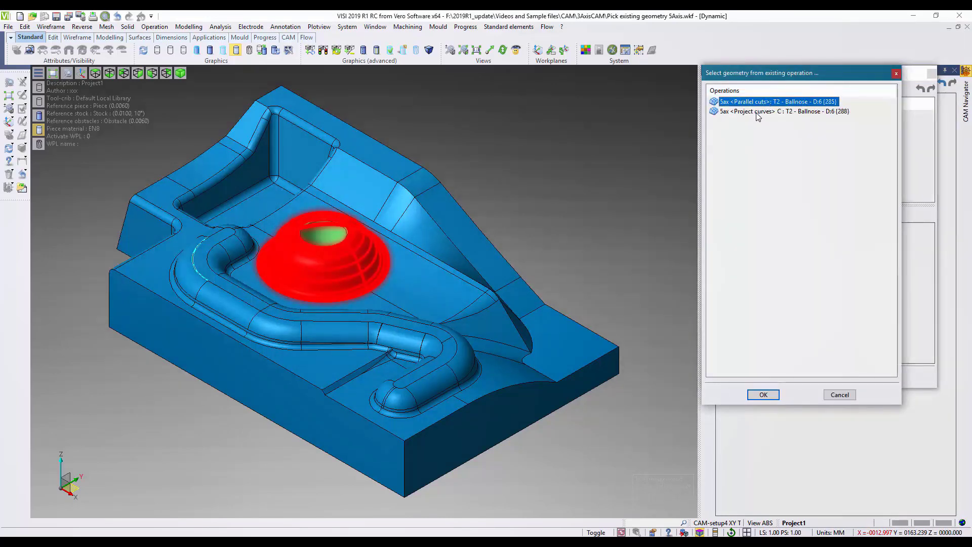
click(757, 112)
click(757, 103)
click(764, 394)
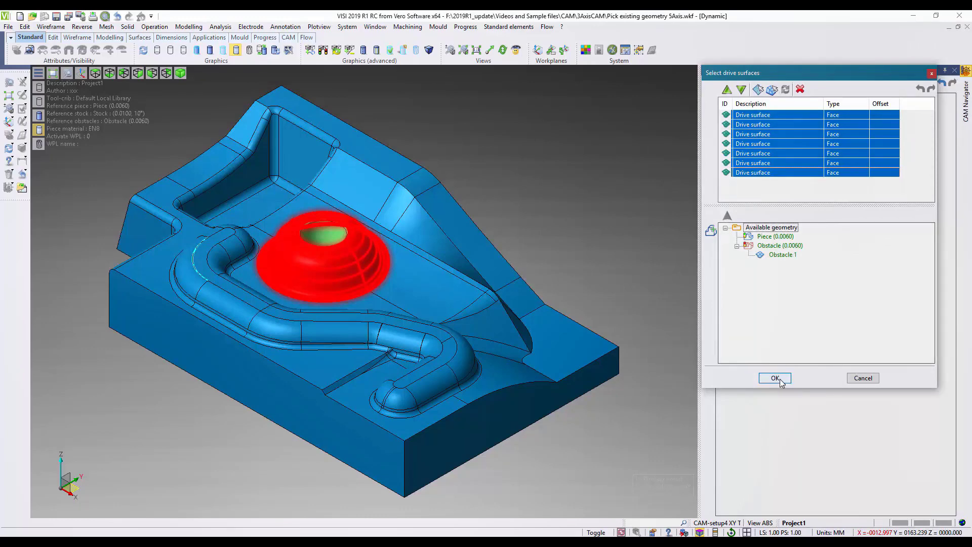
click(775, 378)
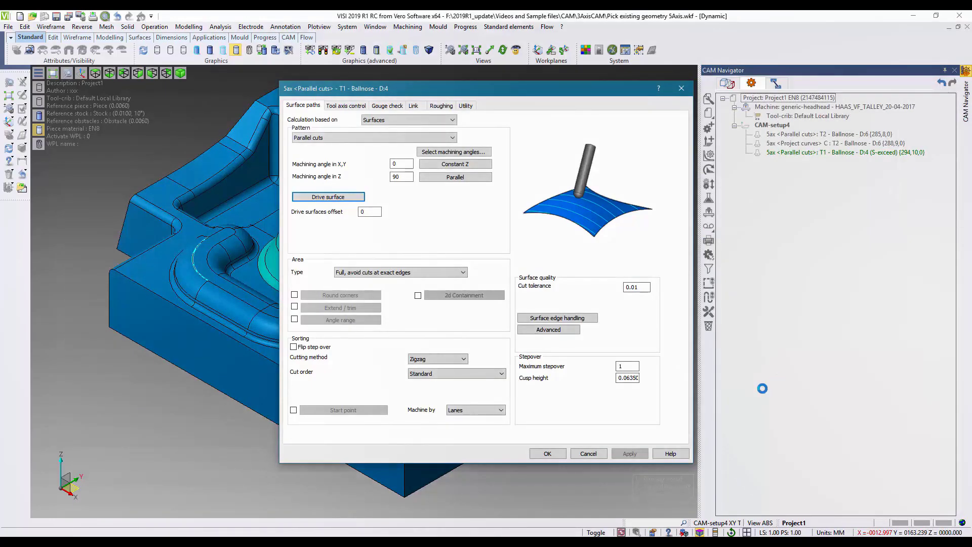
click(557, 454)
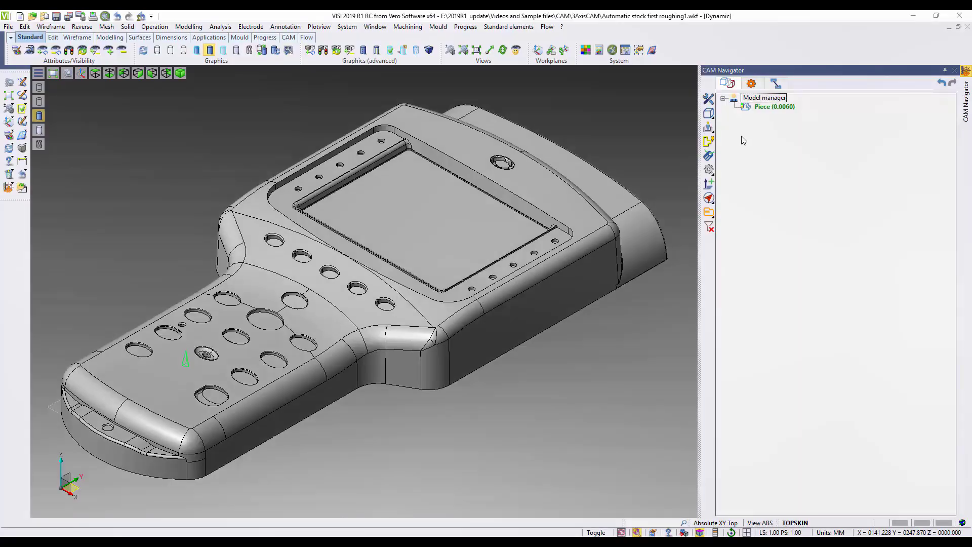
Check the reference piece, stock and obstacles in the project parameters.
click(751, 84)
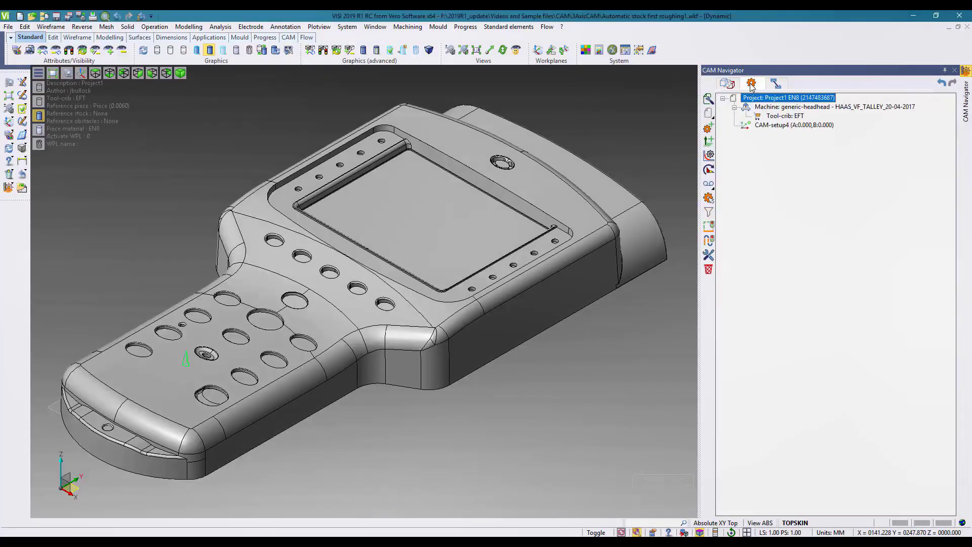
click(770, 99)
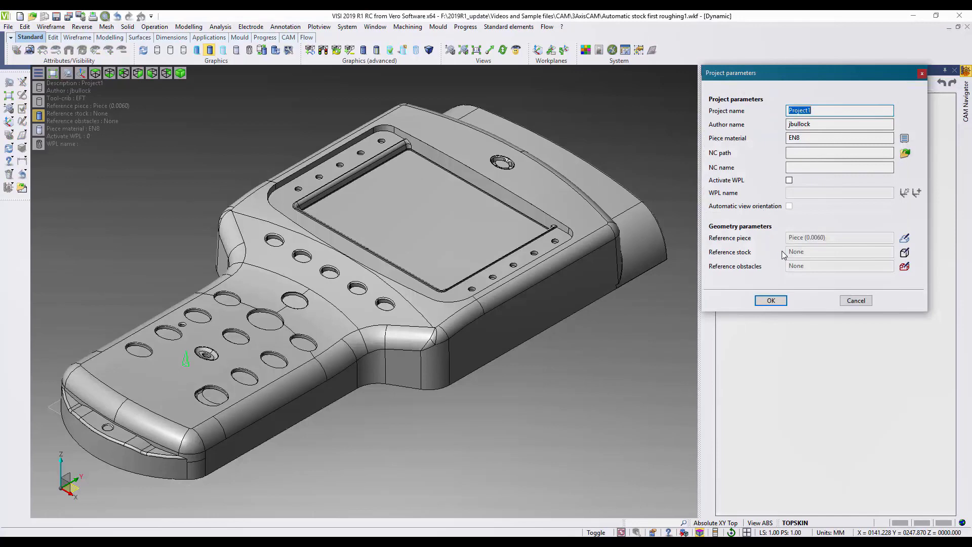
click(770, 301)
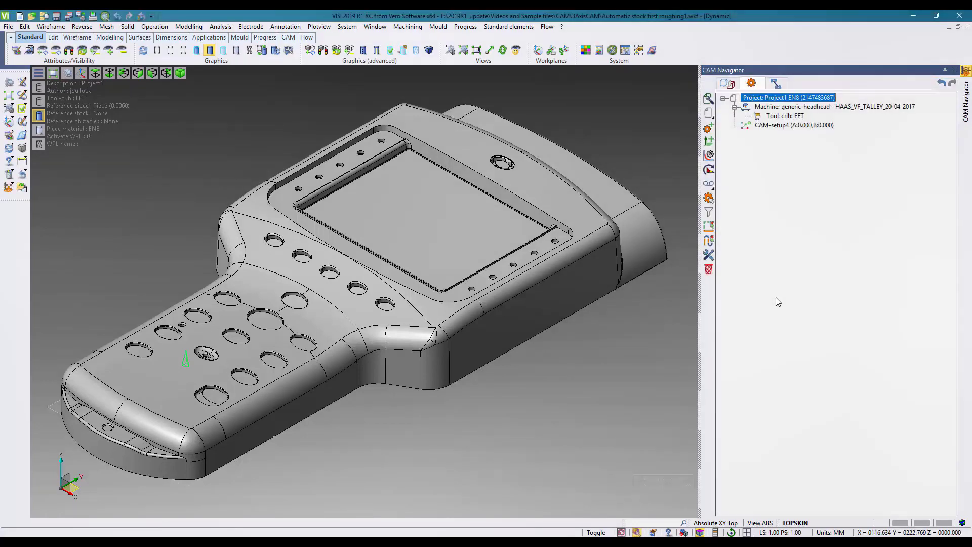
Start a Roughing operation from the piece in the model manager.
click(727, 83)
click(766, 108)
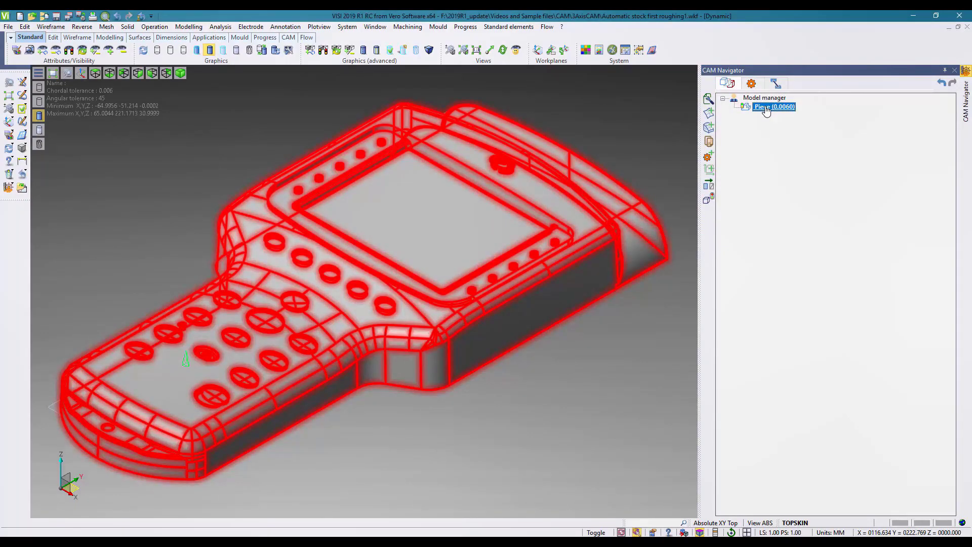
right_click(765, 107)
click(785, 181)
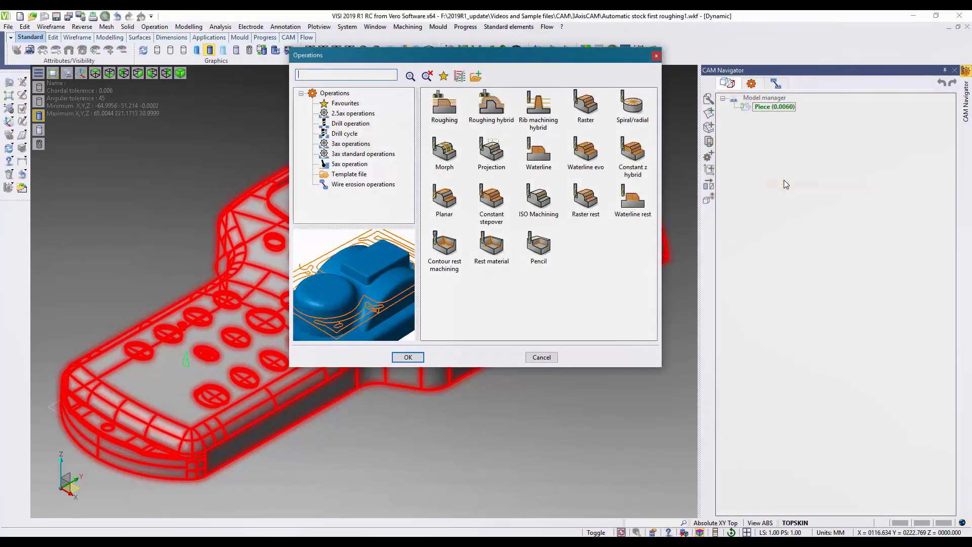
click(444, 112)
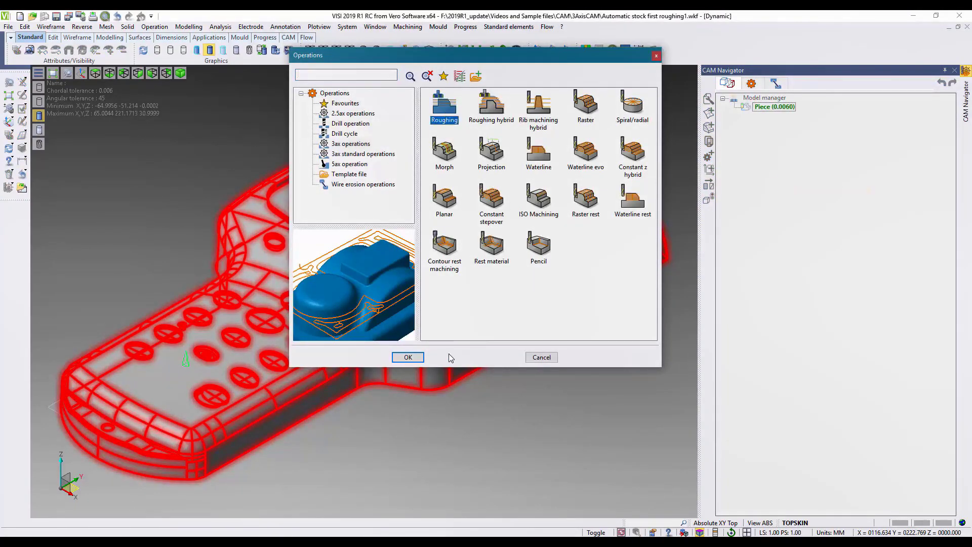
click(406, 357)
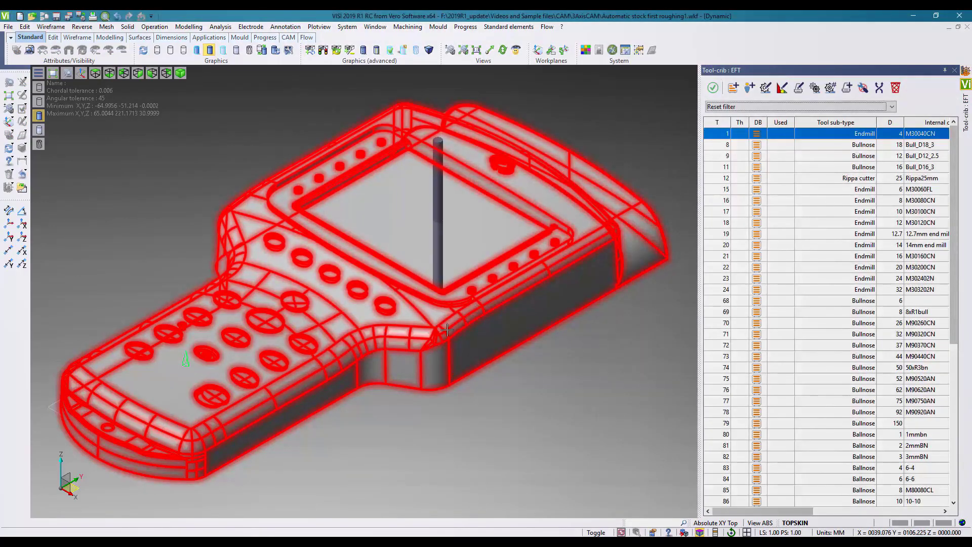
Assign the 20 mm endmill T22, accept the roughing with the Automatic stock method, and preview the bounding-box stock.
click(856, 267)
click(713, 88)
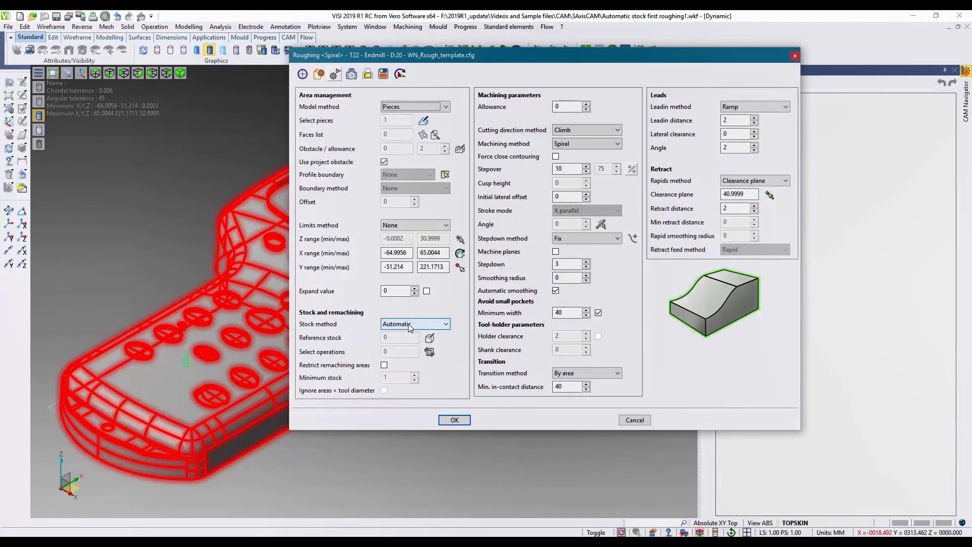
click(456, 420)
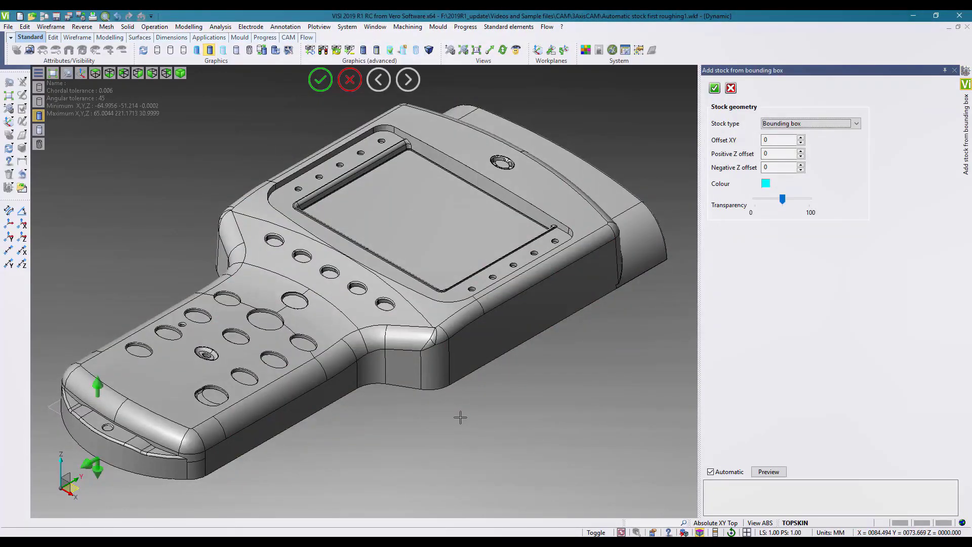
click(769, 473)
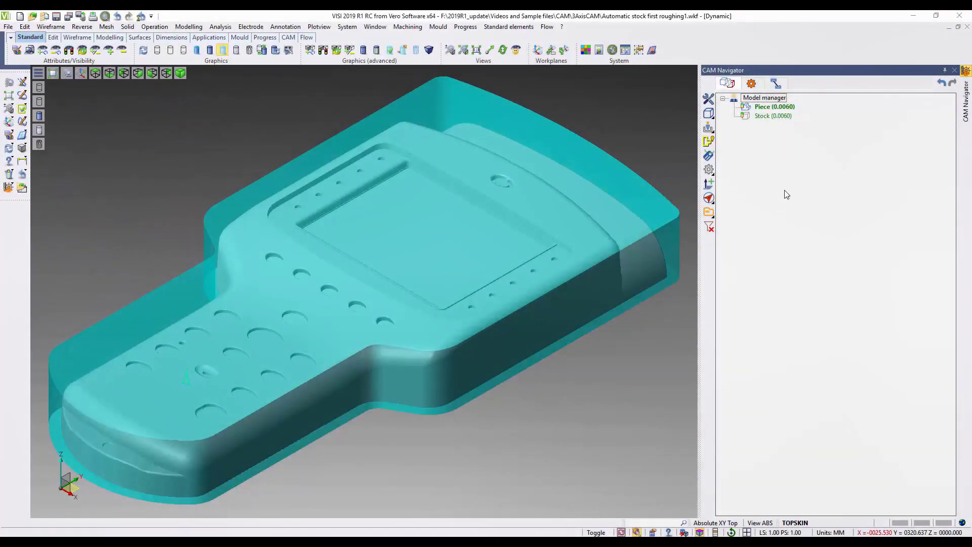
Add a Roughing operation to the piece with the existing stock, using endmill T22 (20 mm) and the Automatic stock method.
click(767, 108)
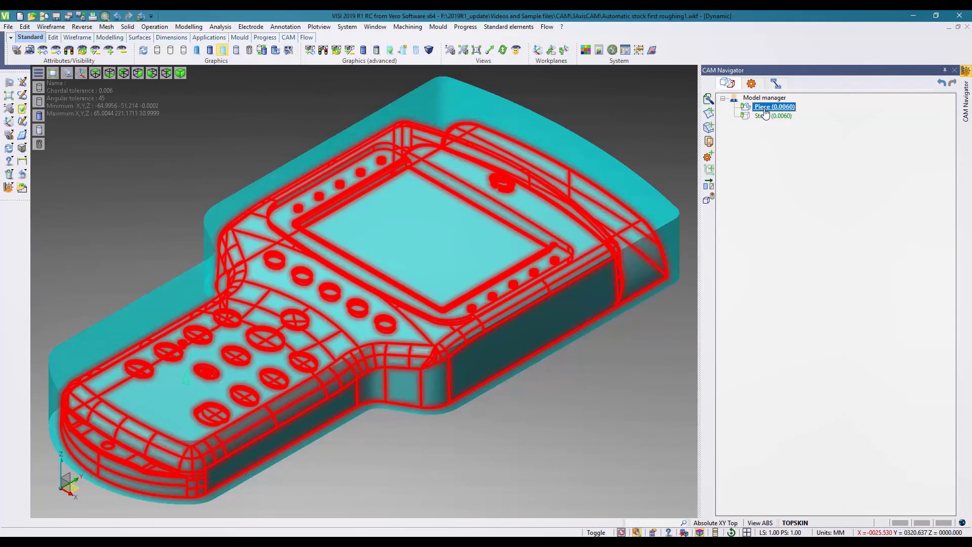
right_click(766, 113)
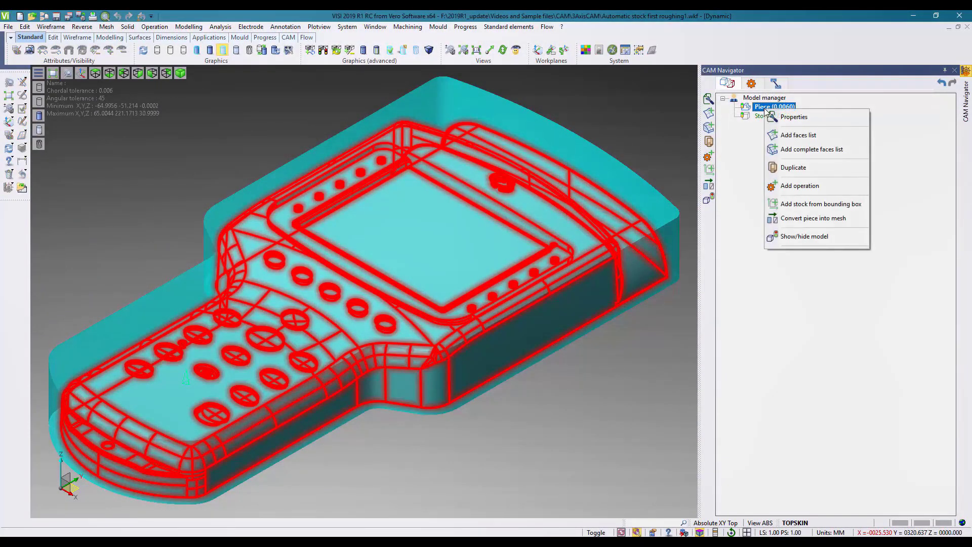
click(781, 187)
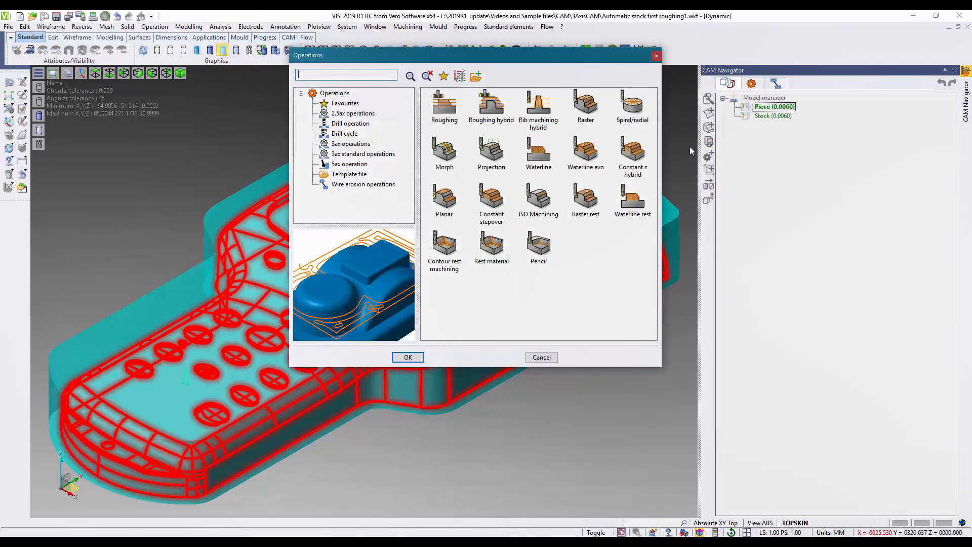
click(441, 119)
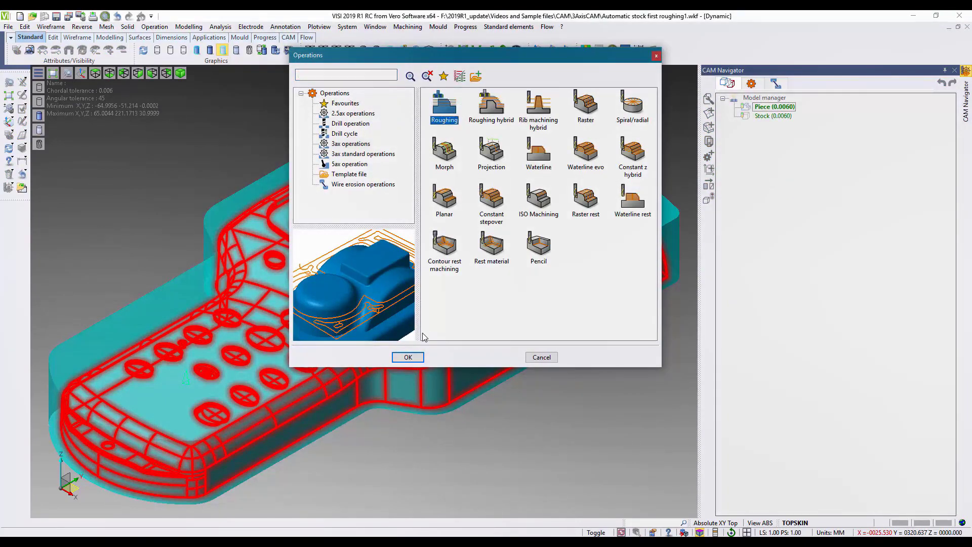
click(412, 357)
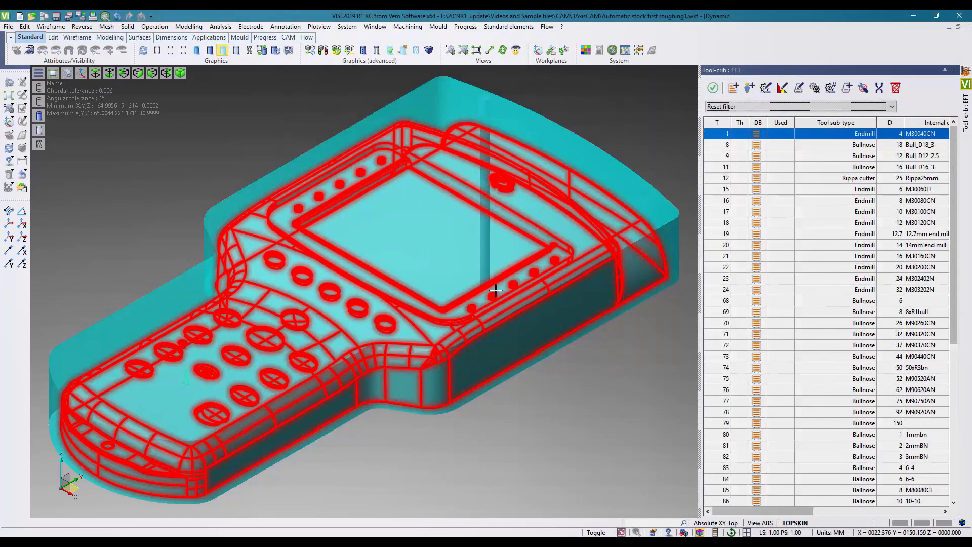
click(831, 267)
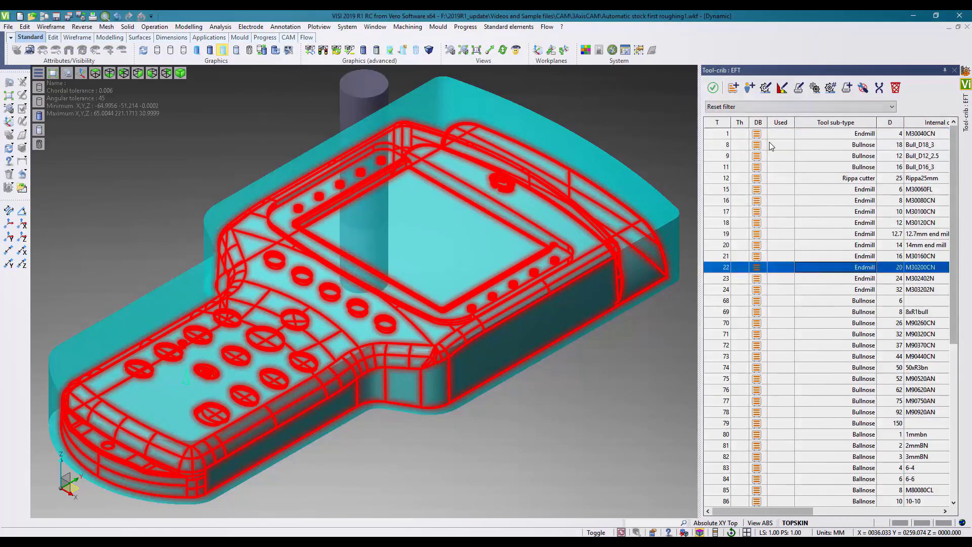
click(712, 87)
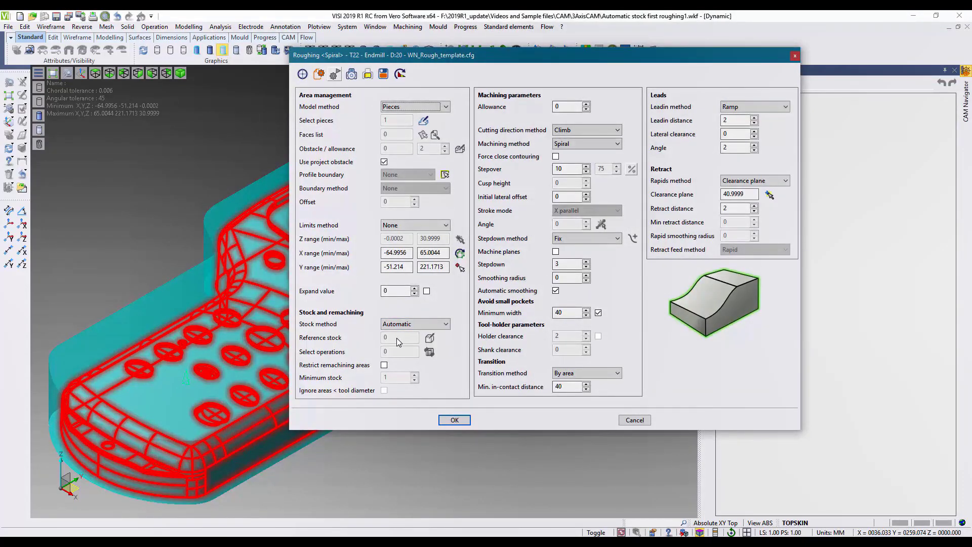
click(454, 421)
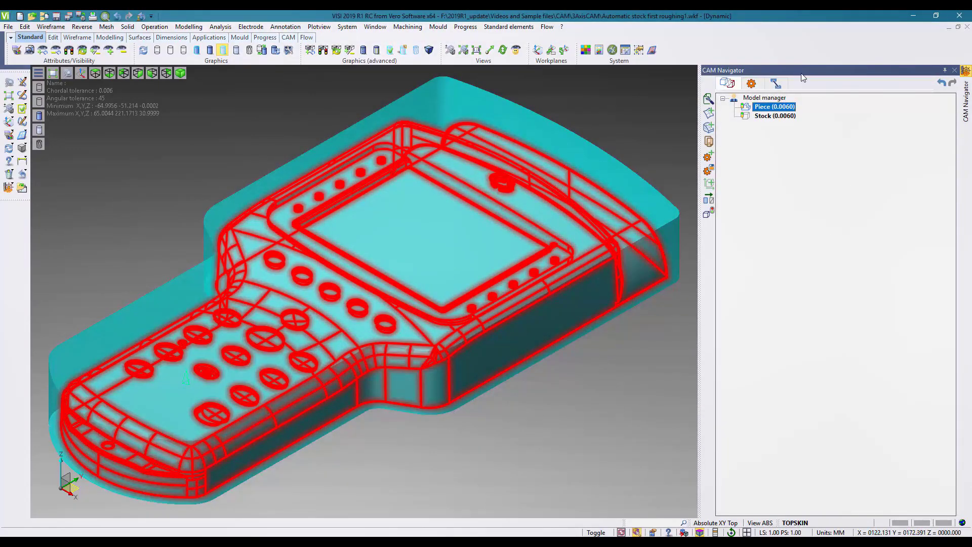
Review the new Roughing operation's stock method and the stock geometry it references.
click(751, 84)
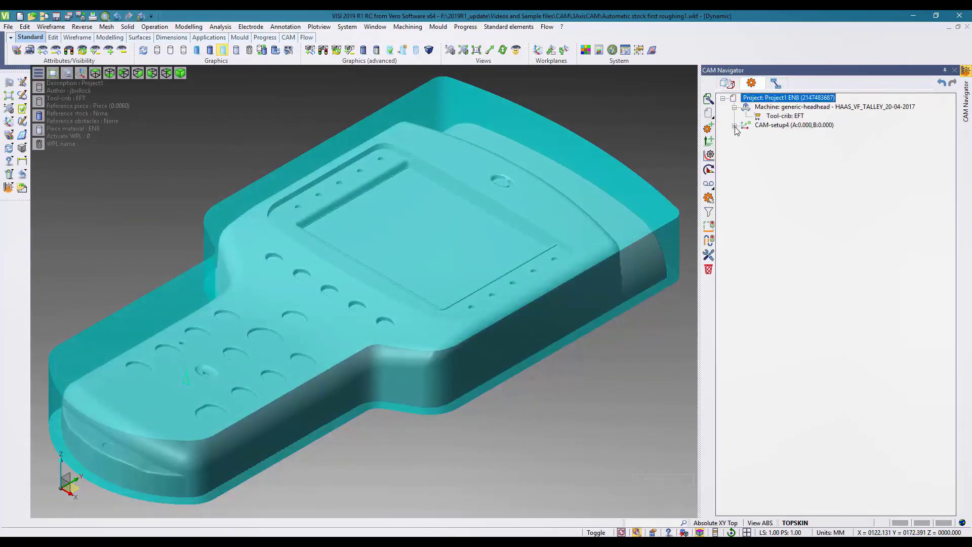
click(798, 134)
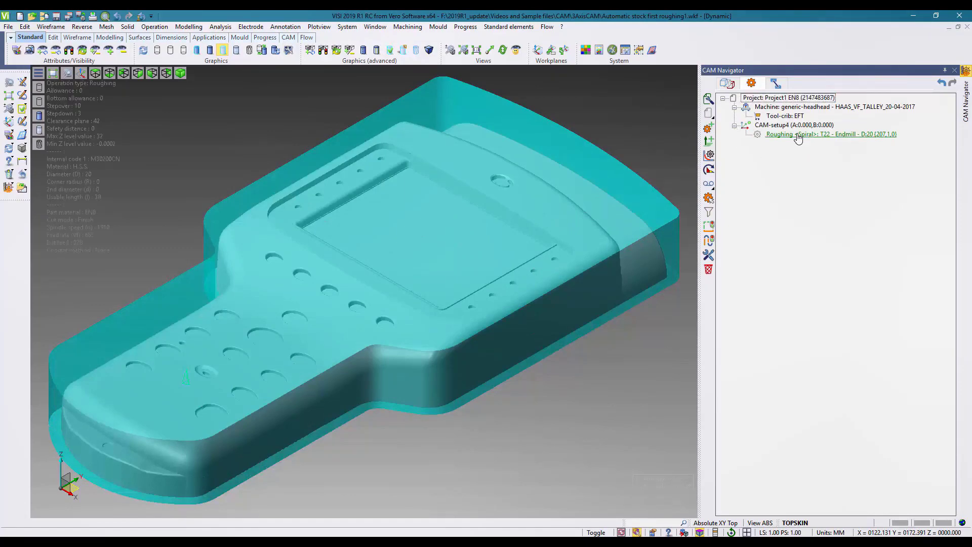
double_click(798, 135)
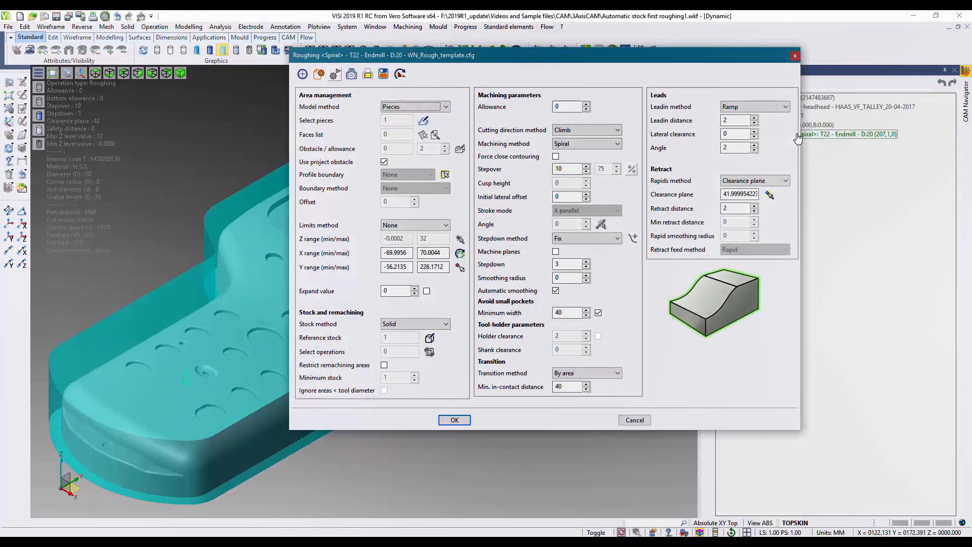
click(431, 340)
click(431, 344)
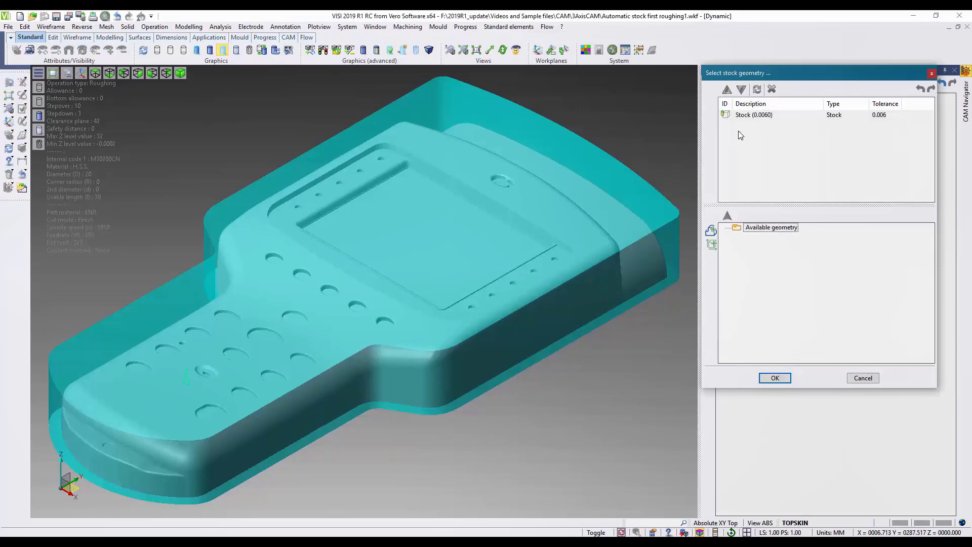
click(754, 116)
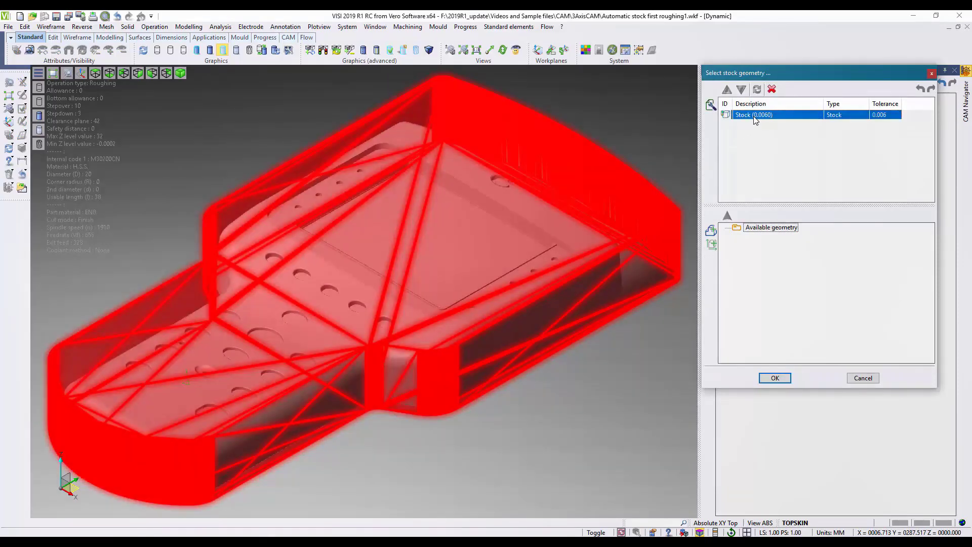
click(780, 380)
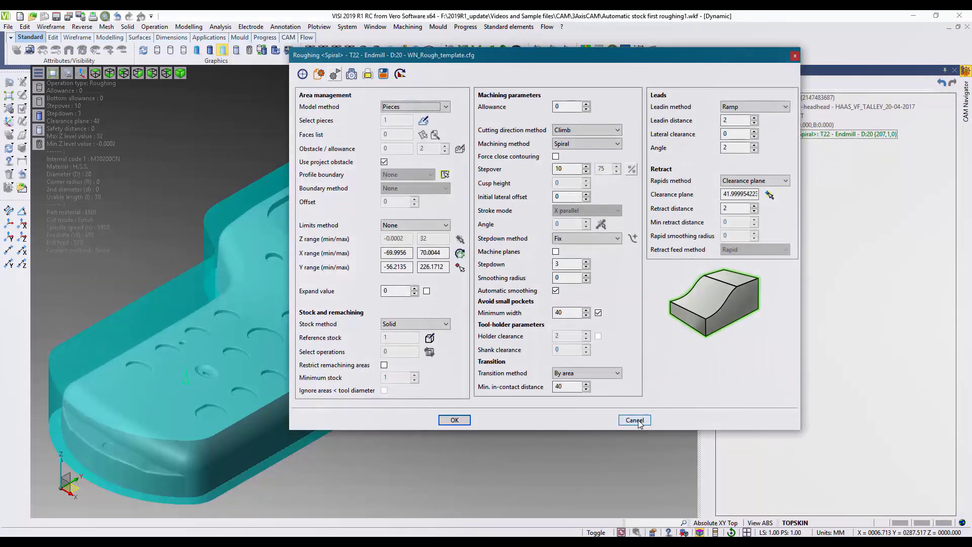
click(454, 420)
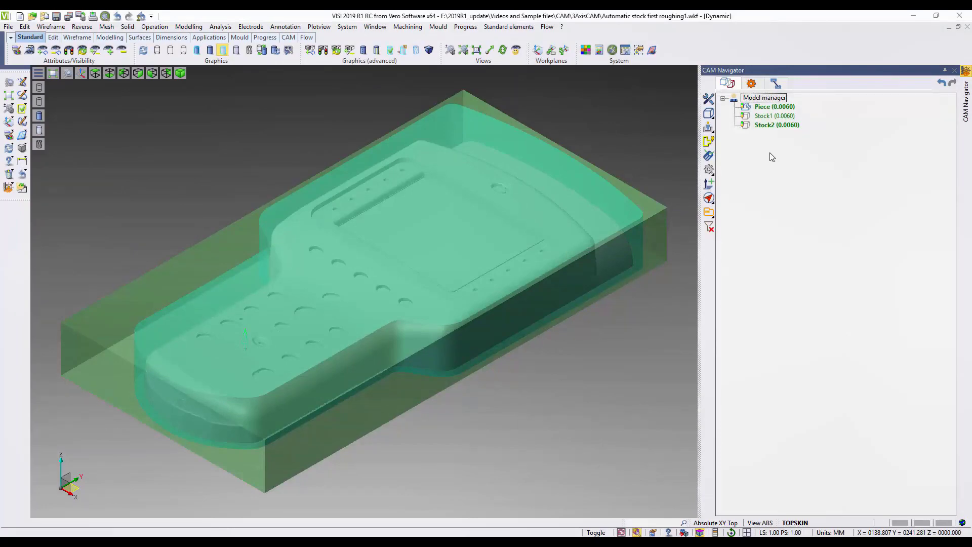
Inspect Stock1 and Stock2 in the model manager and check the reference stock in the project parameters.
click(764, 116)
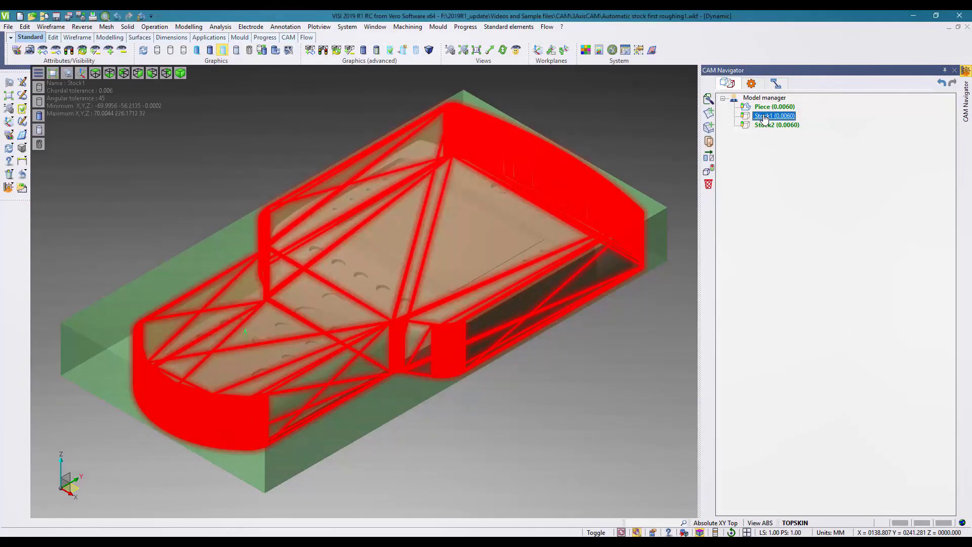
click(766, 125)
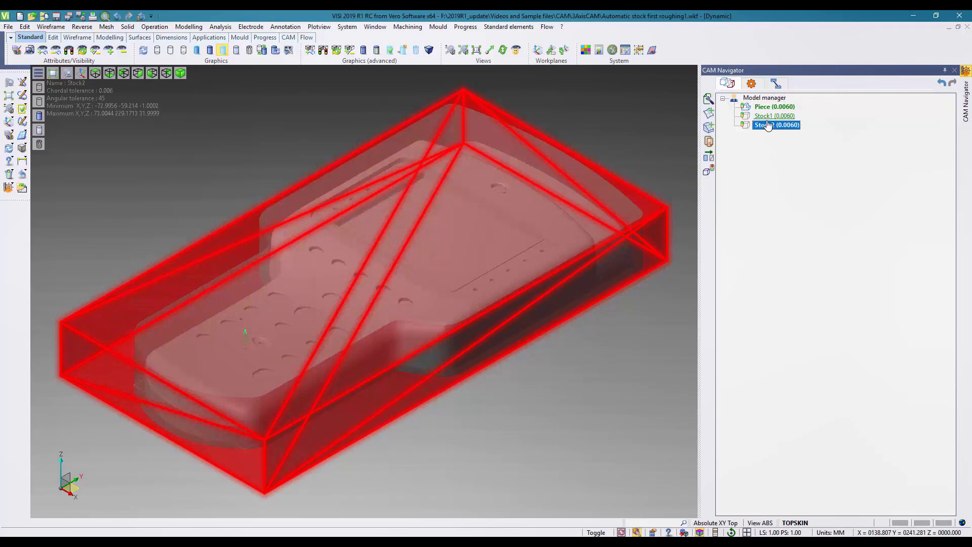
click(758, 97)
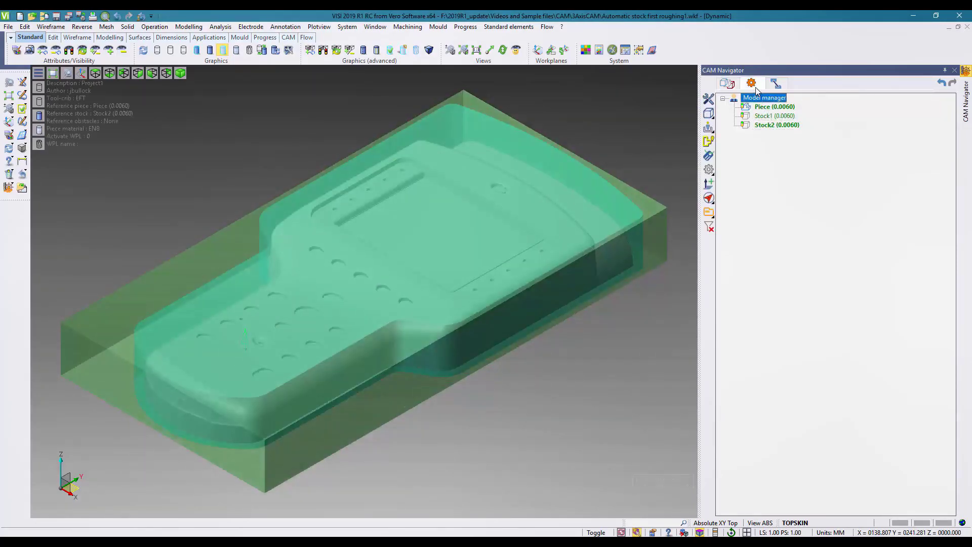
click(756, 87)
double_click(762, 98)
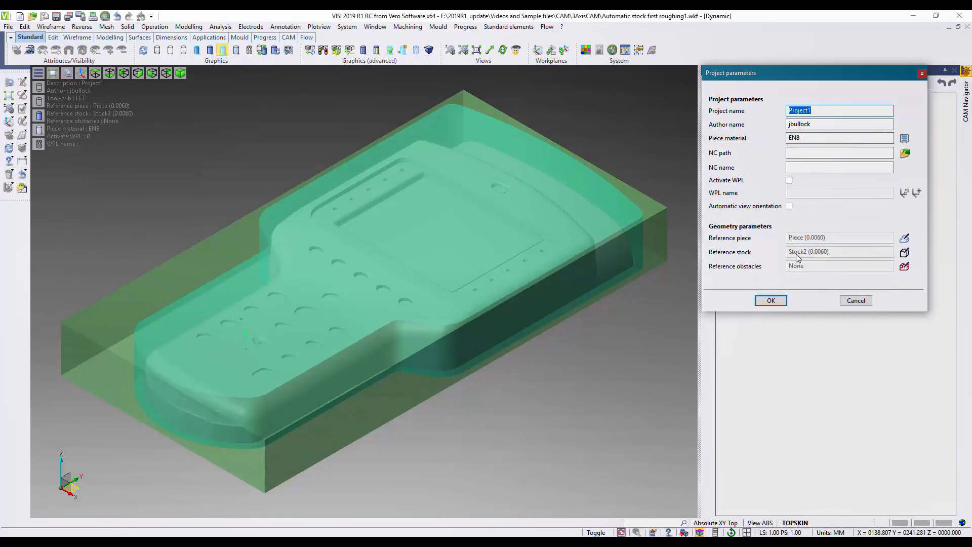
click(771, 300)
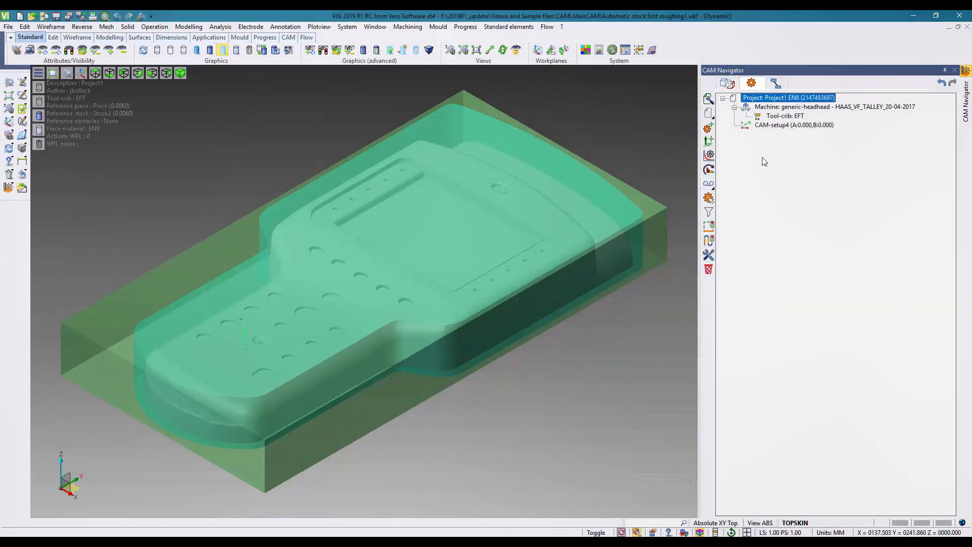
Add a Roughing operation to the piece with endmill T22 (20 mm) and the Automatic stock method.
click(727, 83)
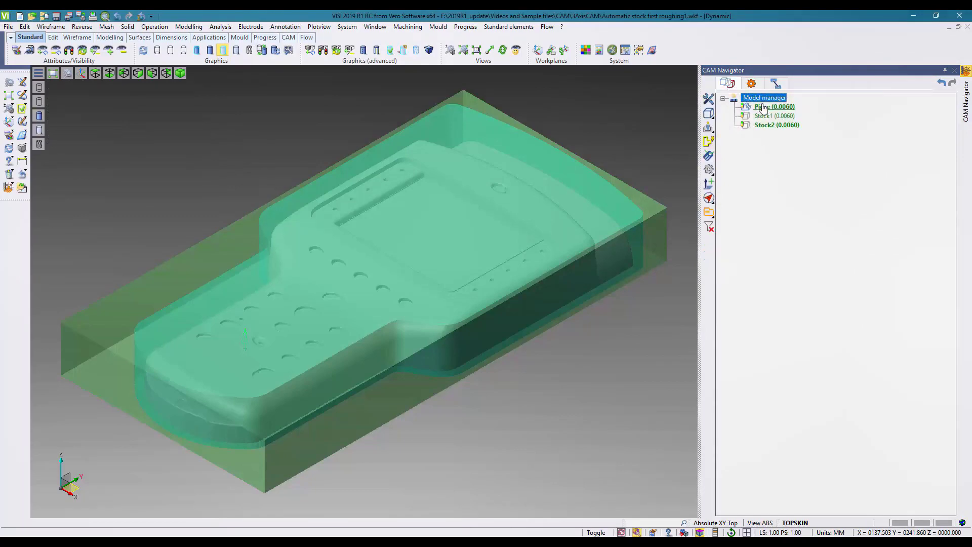
click(763, 107)
right_click(763, 109)
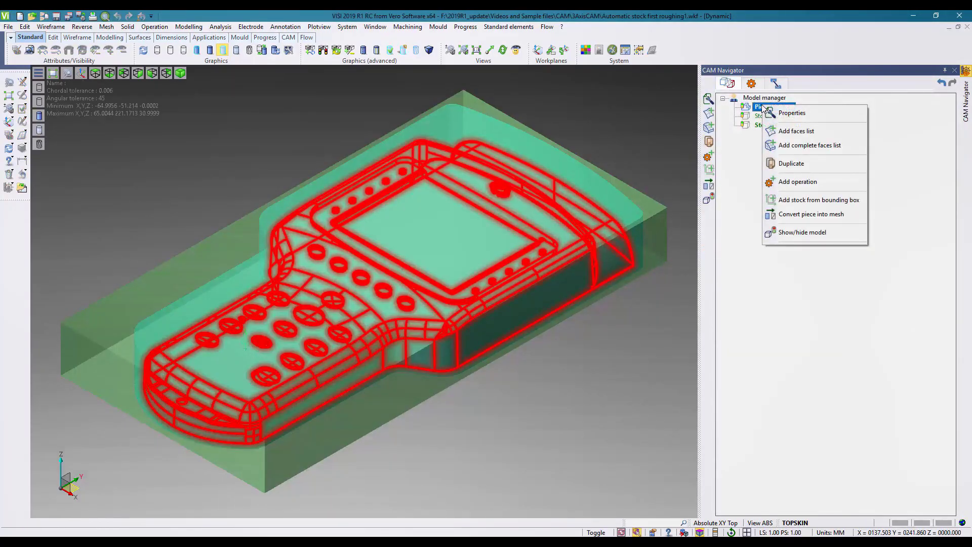
click(782, 181)
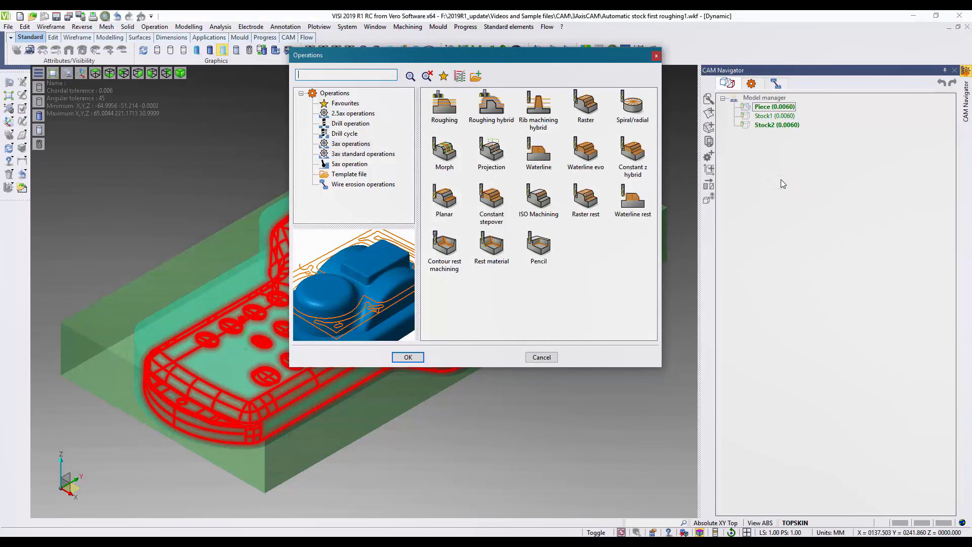
click(408, 357)
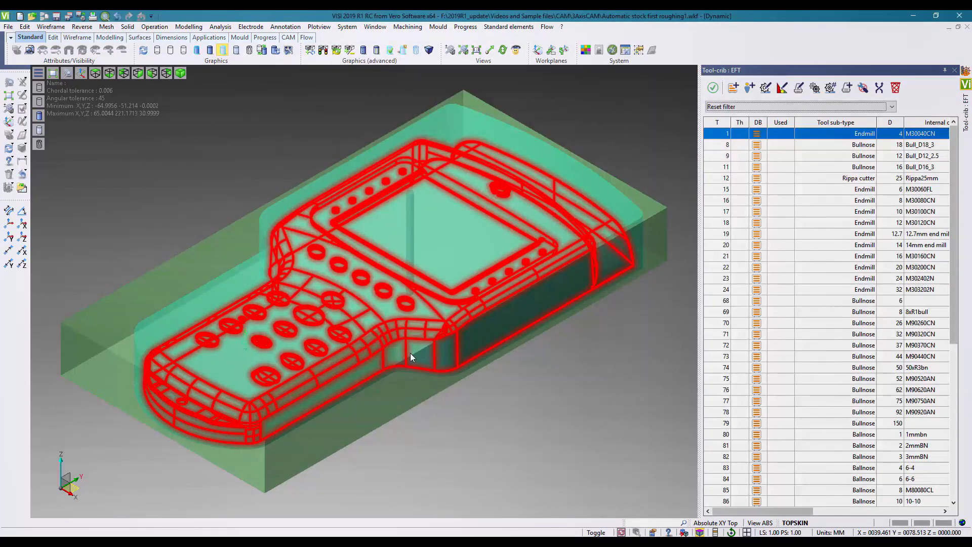
click(810, 272)
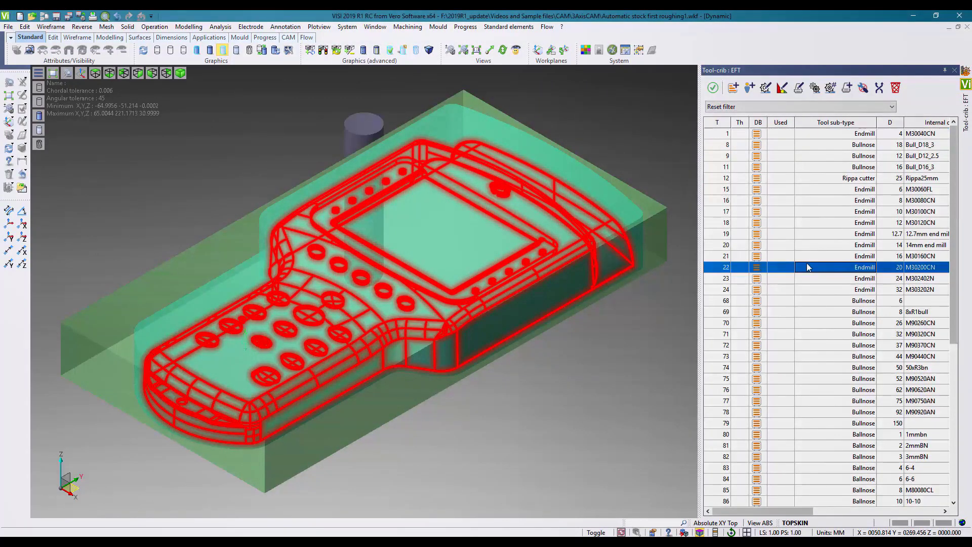
click(713, 88)
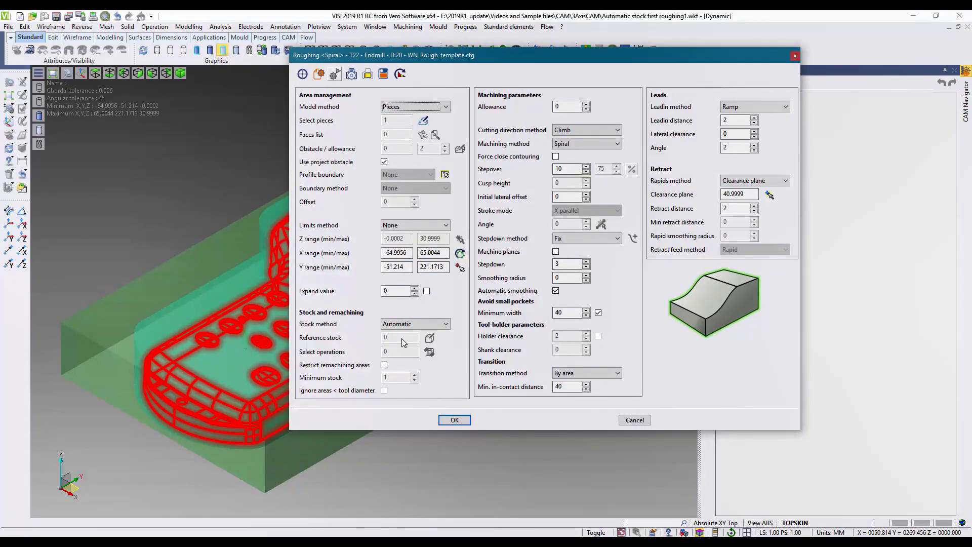
click(455, 420)
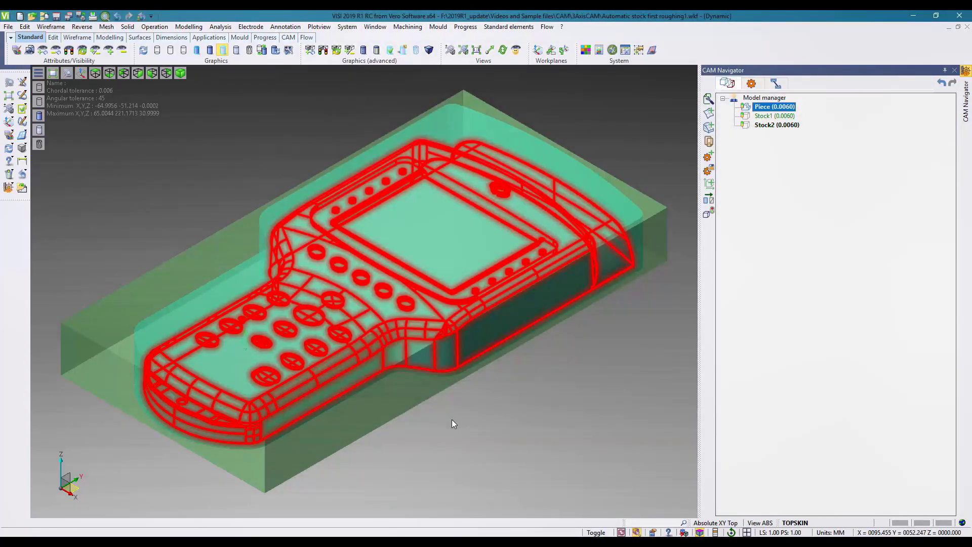
Review the stock method of the new Roughing operation and the stock geometry it references.
click(747, 107)
click(751, 83)
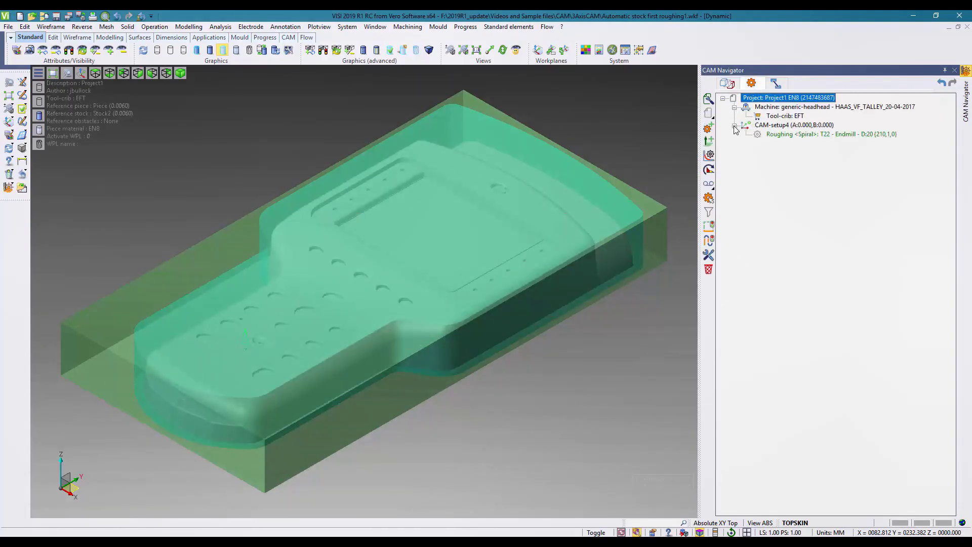
click(778, 137)
double_click(778, 135)
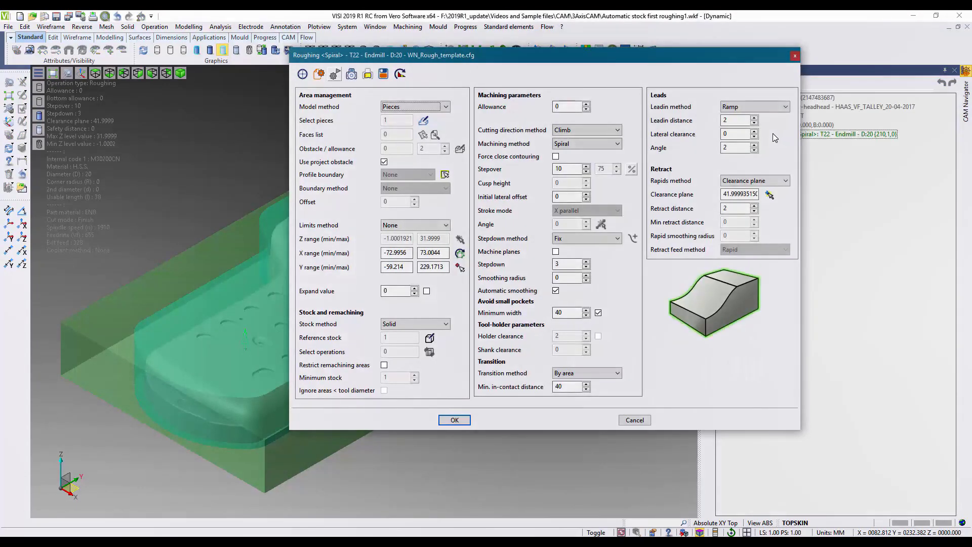
click(430, 337)
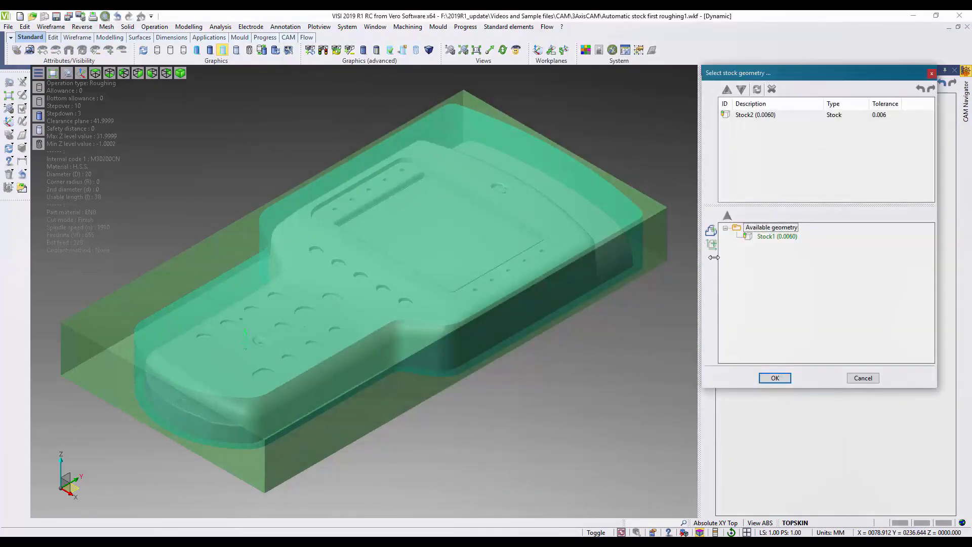
click(764, 116)
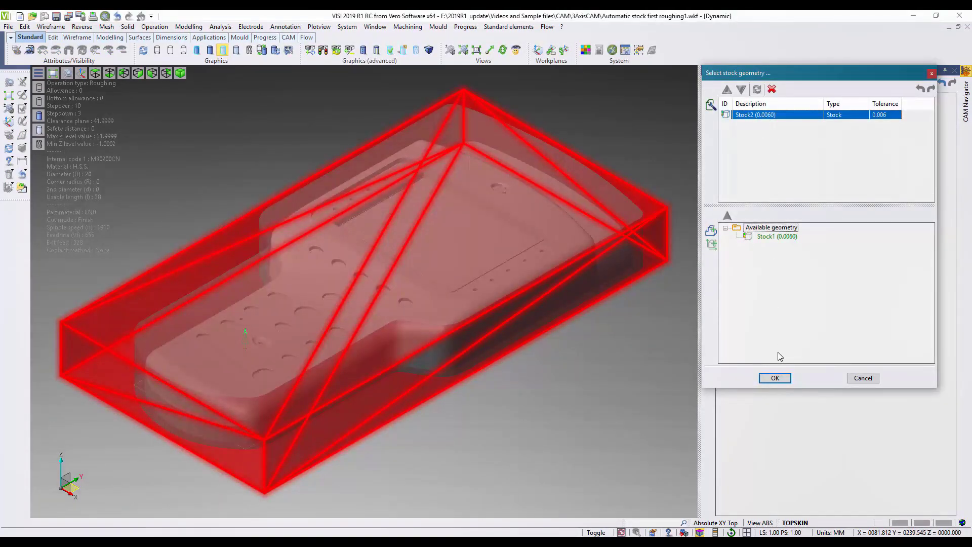
click(775, 377)
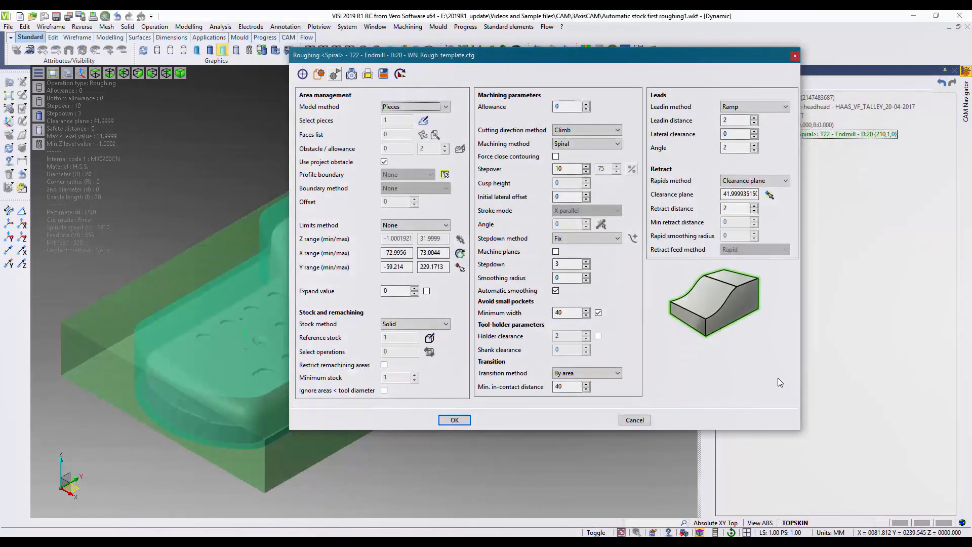
click(454, 420)
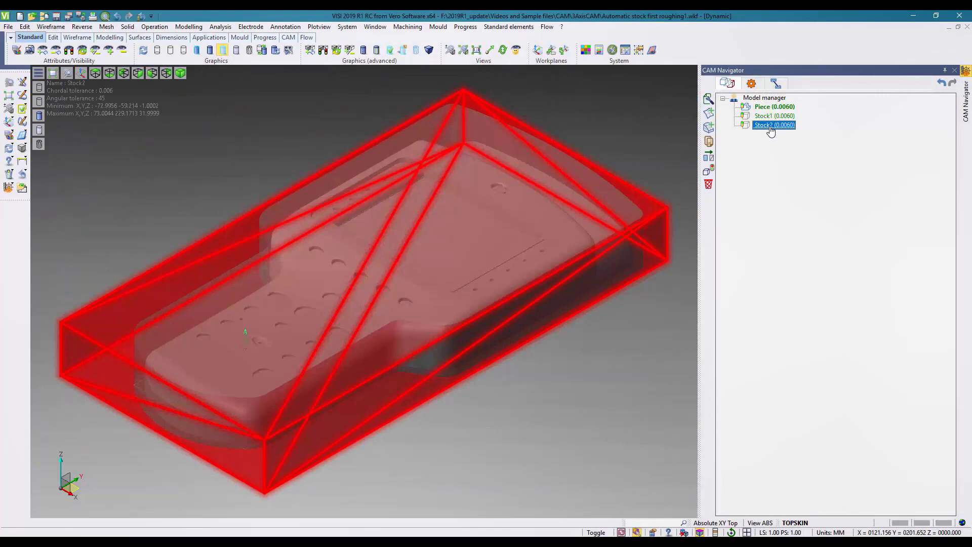
Check the two stocks in the model manager and the reference stock setting in the project parameters.
click(773, 116)
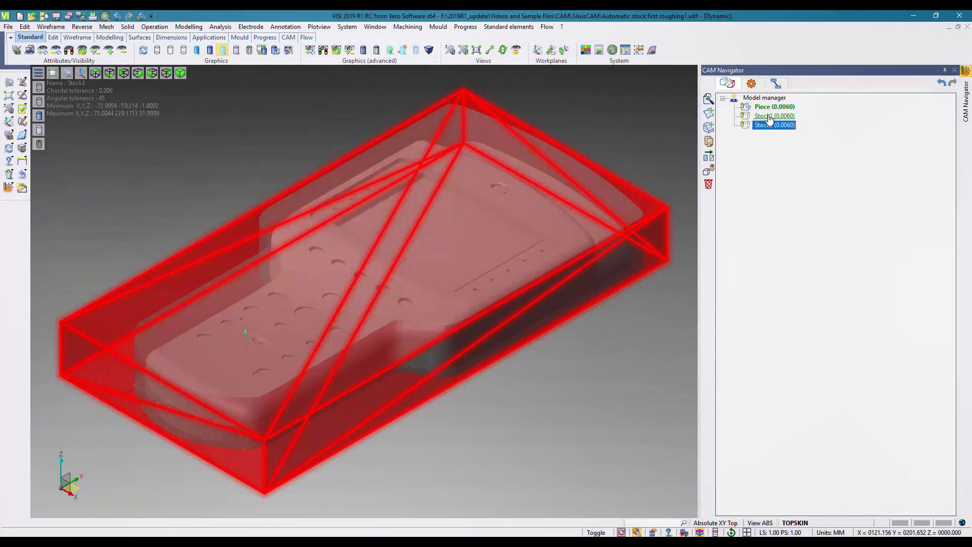
click(752, 84)
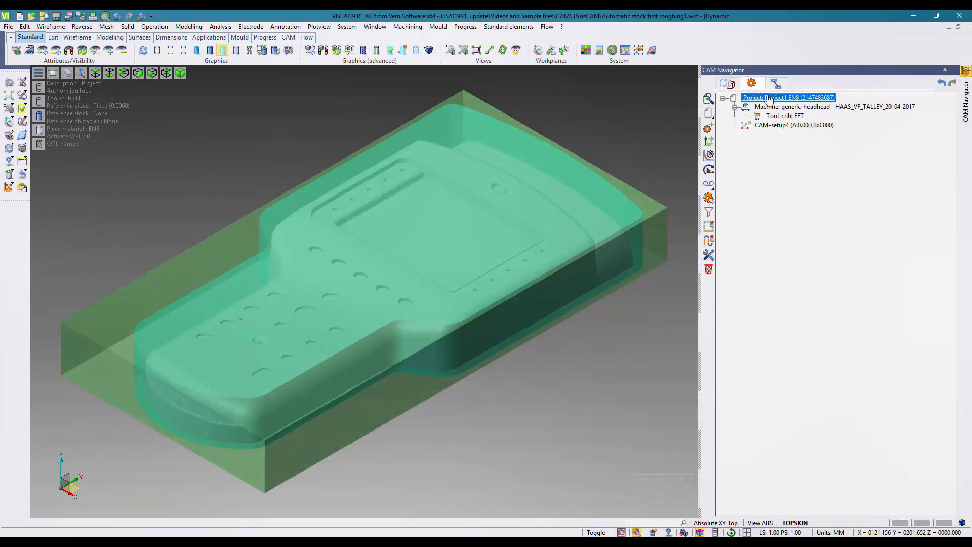
double_click(769, 98)
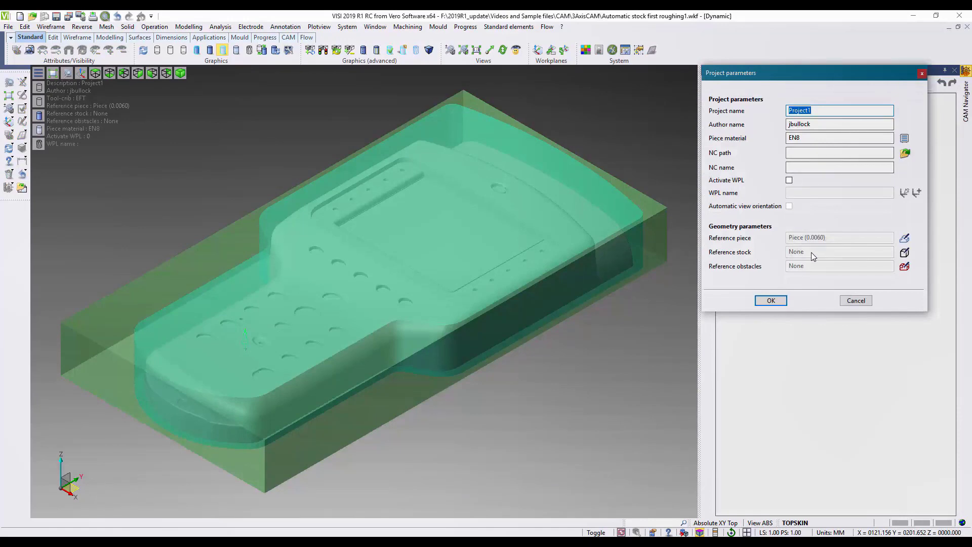
click(771, 300)
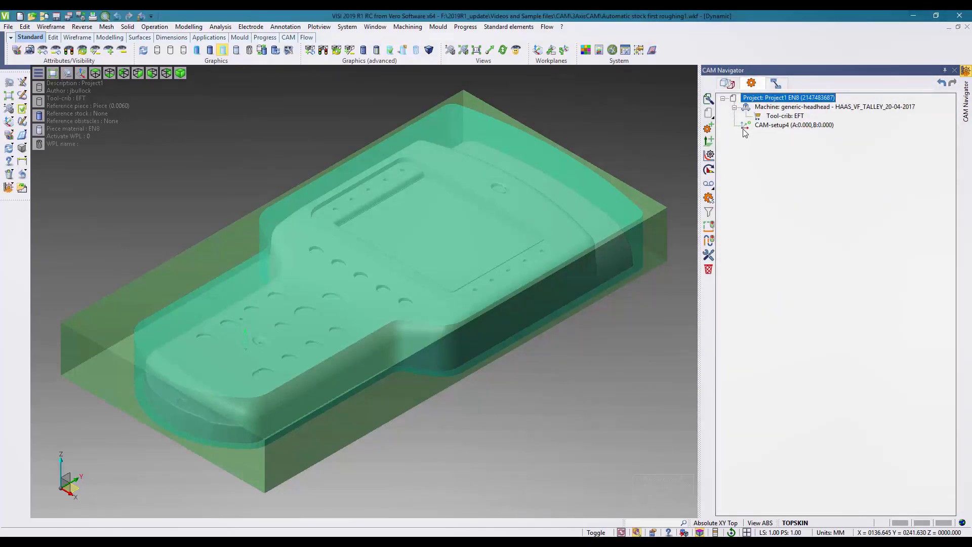
Start a Roughing operation on the piece without a project reference stock, using endmill T22 (20 mm).
click(727, 83)
click(766, 107)
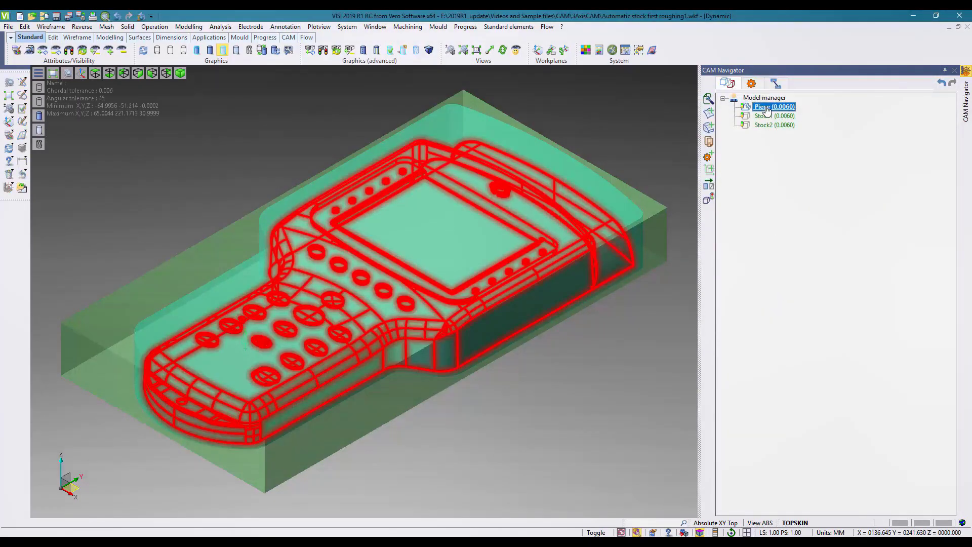
right_click(766, 109)
click(796, 188)
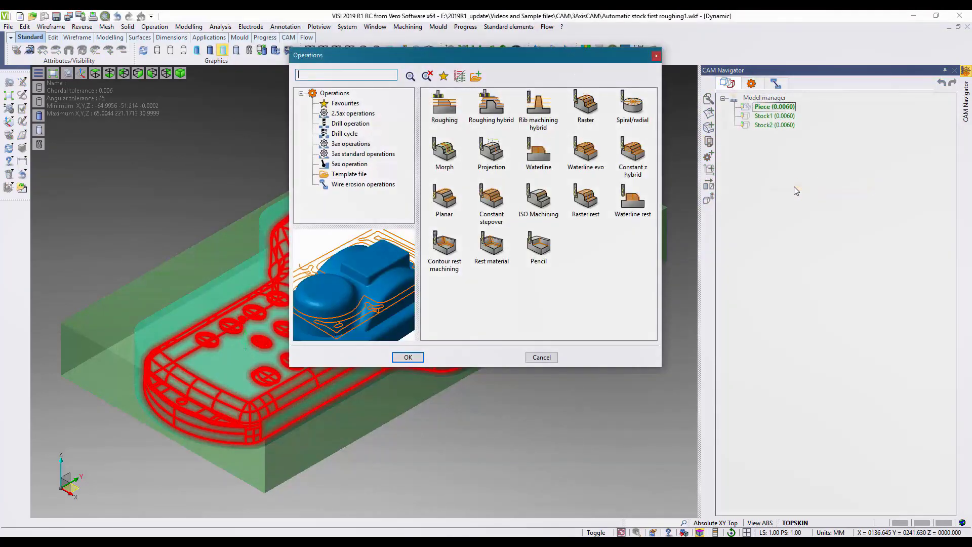
click(442, 115)
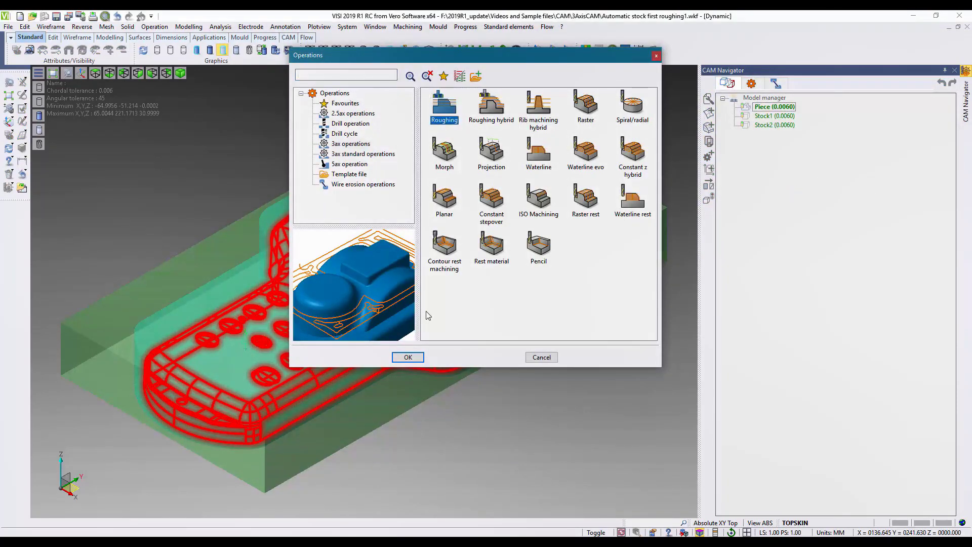
click(419, 354)
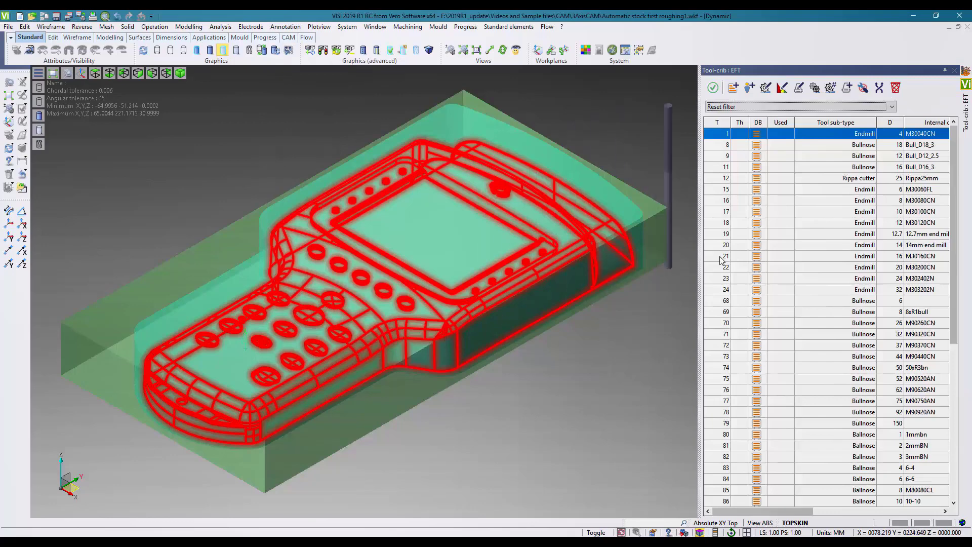
click(855, 266)
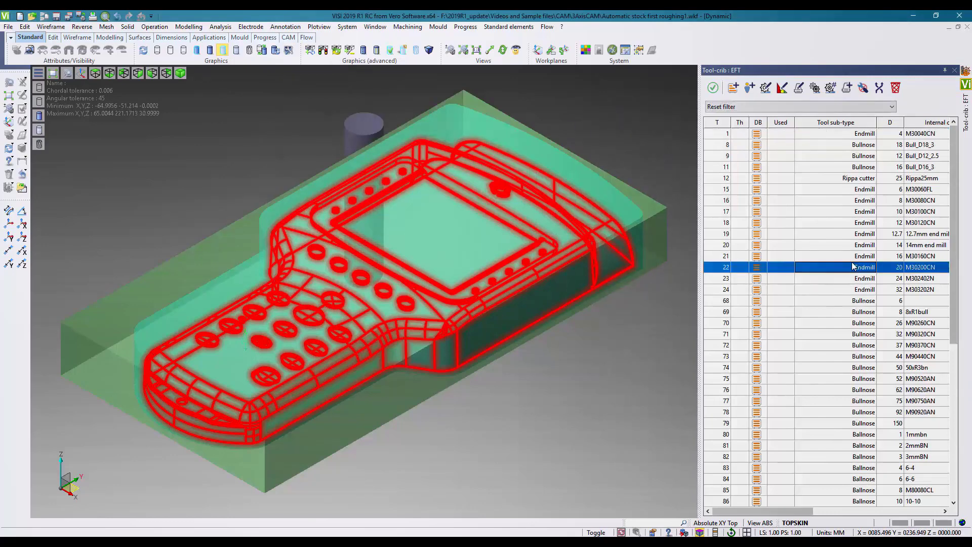
click(713, 88)
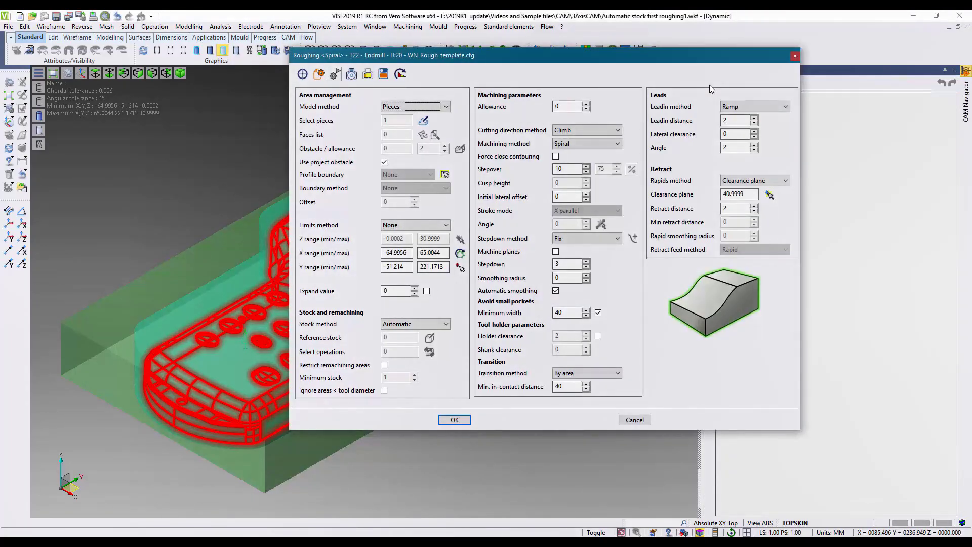
Accept the roughing parameters with the Automatic stock method and assign Stock1 as the stock geometry.
click(455, 421)
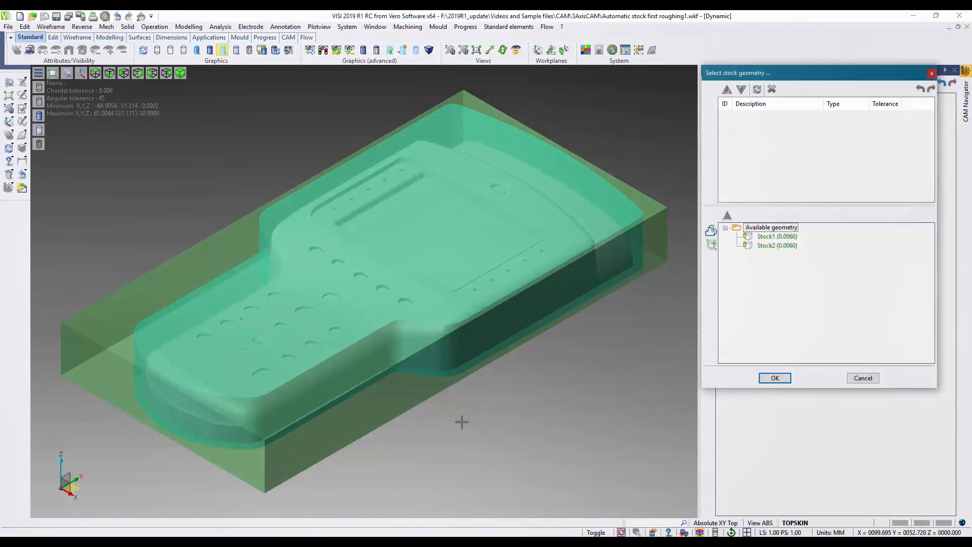
click(776, 236)
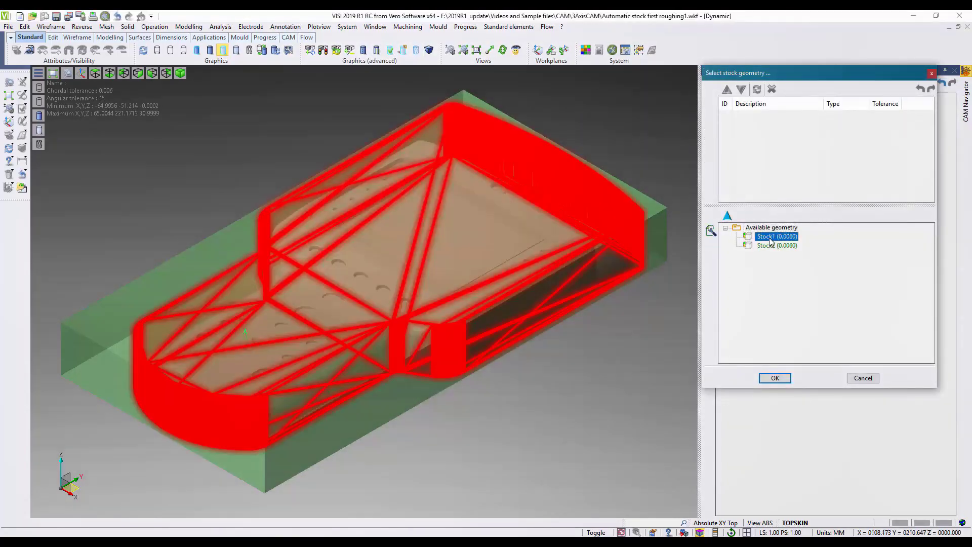
click(727, 217)
click(773, 379)
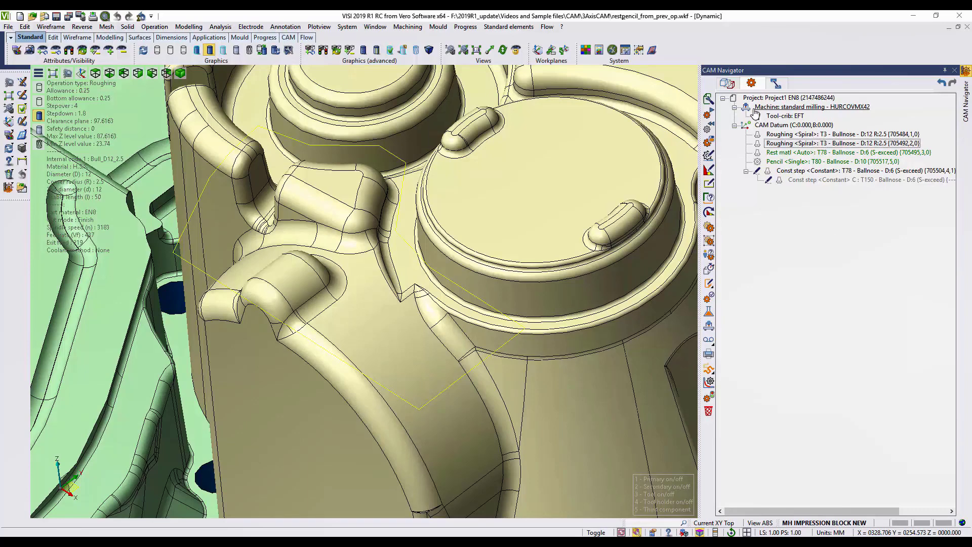
Display the Stock model from the model manager and return to the list of machining operations.
click(727, 83)
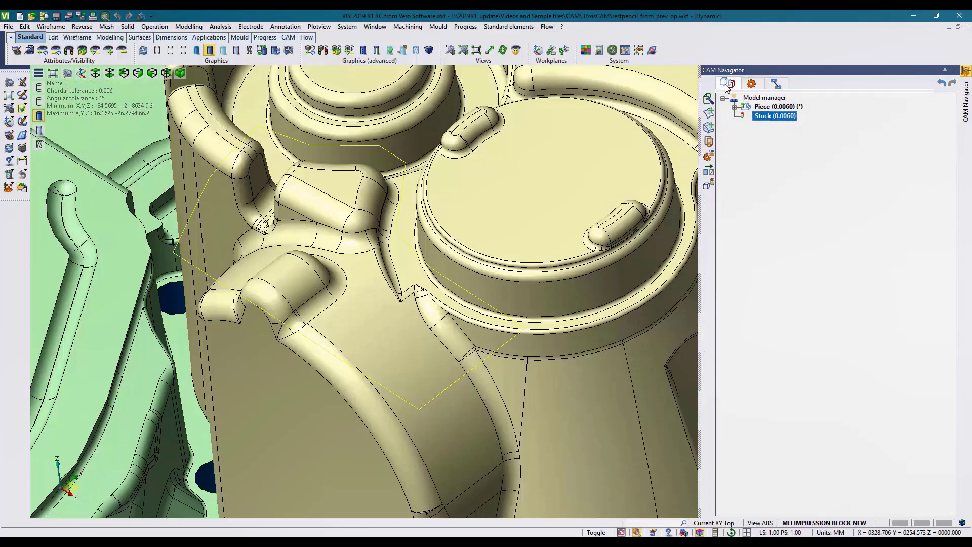
click(745, 116)
click(751, 83)
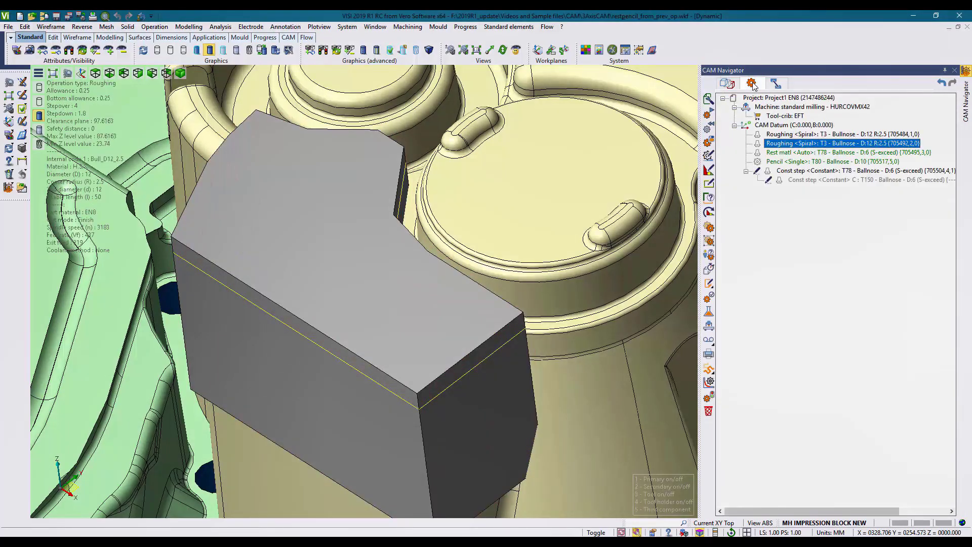
Set the stock method of the Rest matl operation with the T78 6 mm ballnose to Solid.
click(794, 153)
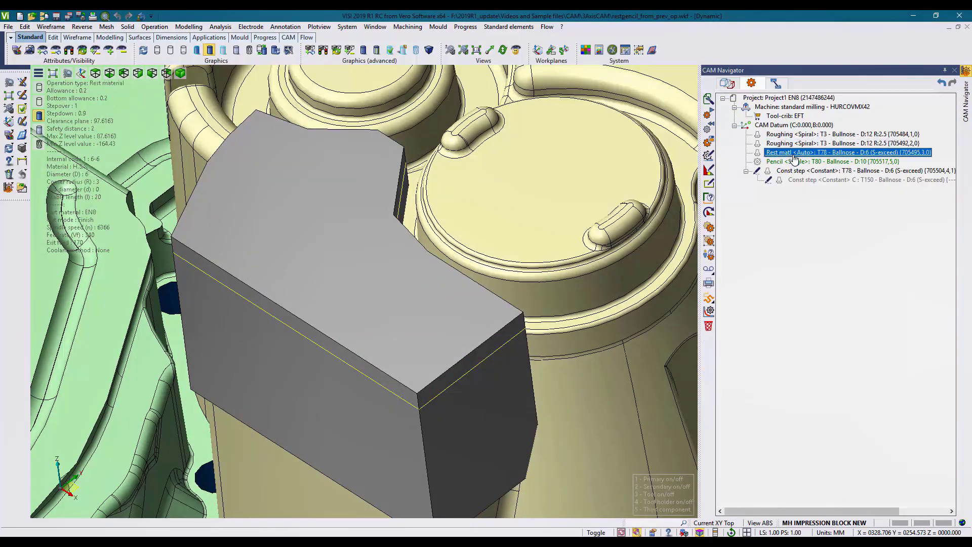
double_click(793, 154)
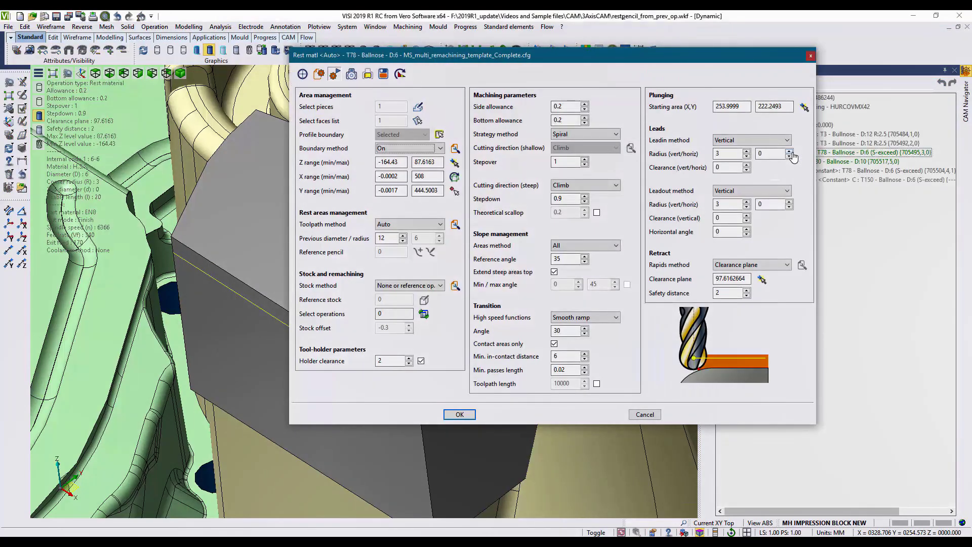
click(433, 286)
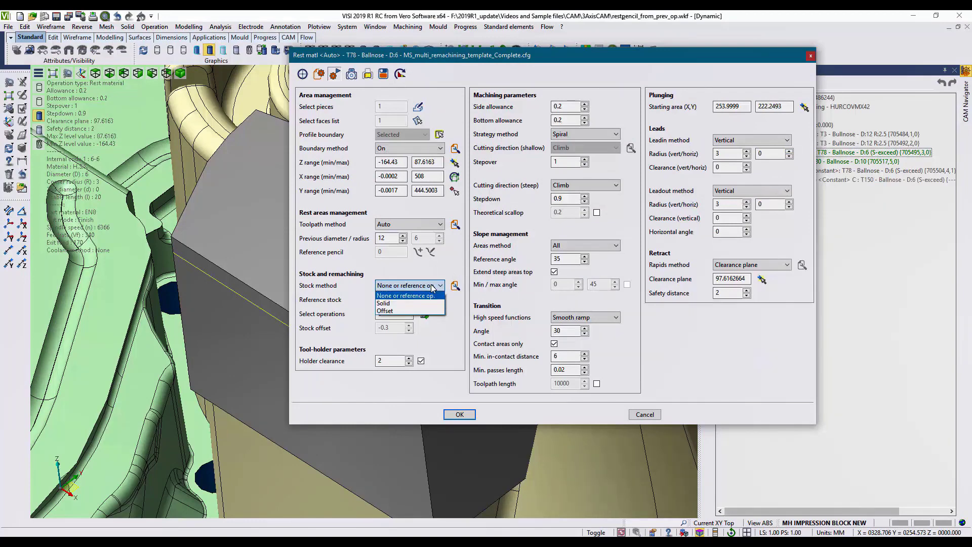
click(395, 304)
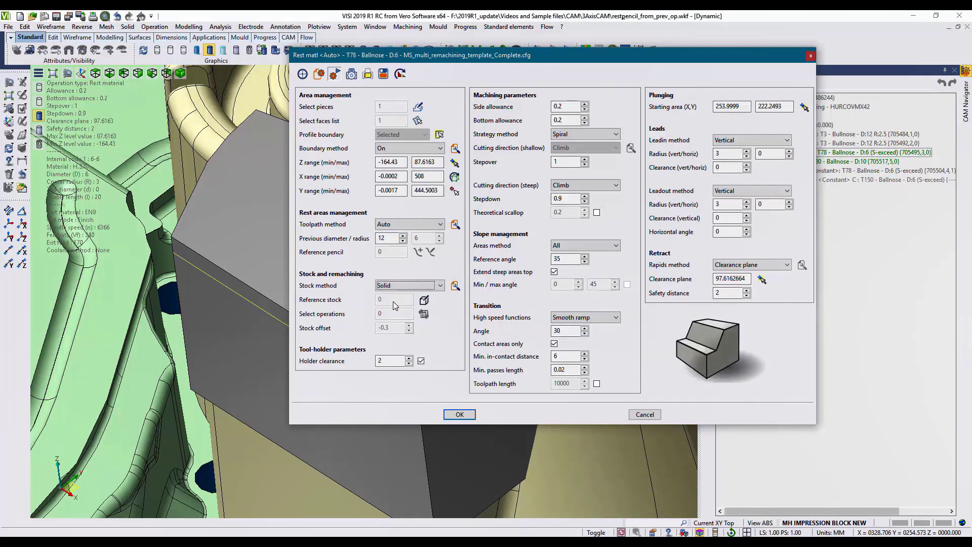
Assign Stock as the rest material operation's reference stock, update its geometric limits and accept the parameters.
click(426, 301)
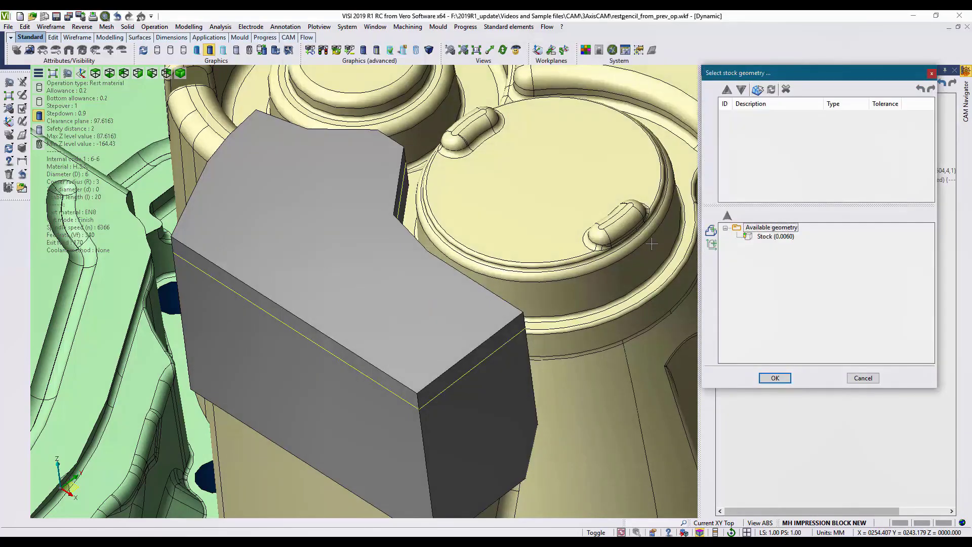
click(774, 237)
click(727, 216)
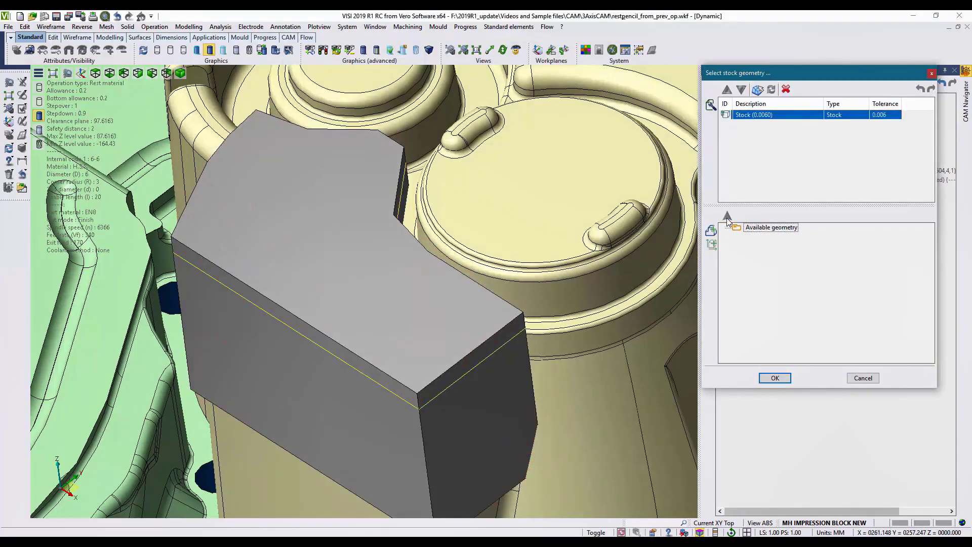
click(774, 378)
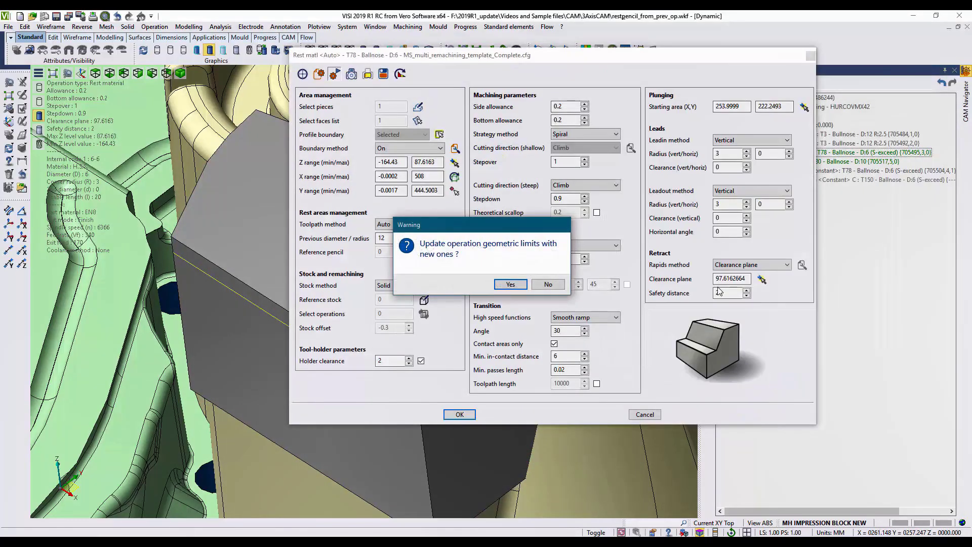
click(510, 285)
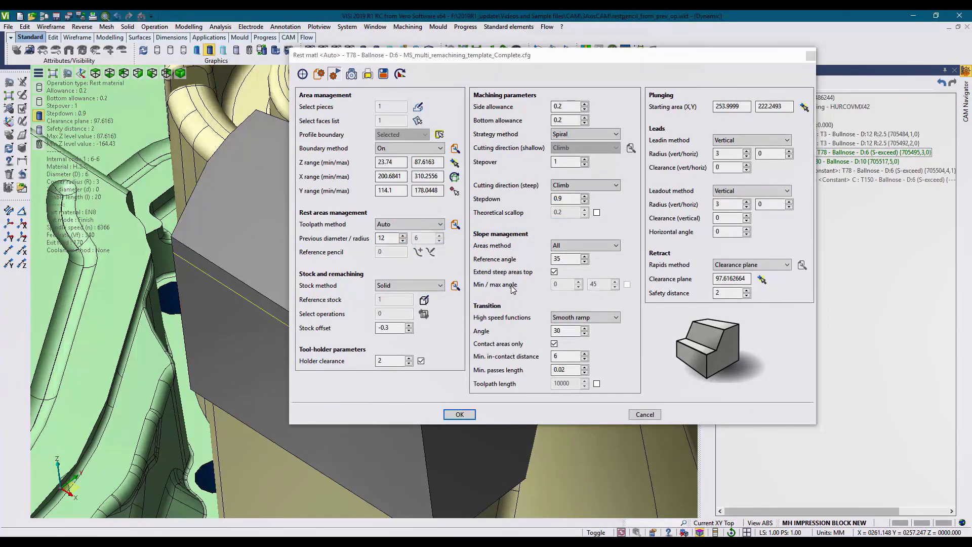
click(459, 415)
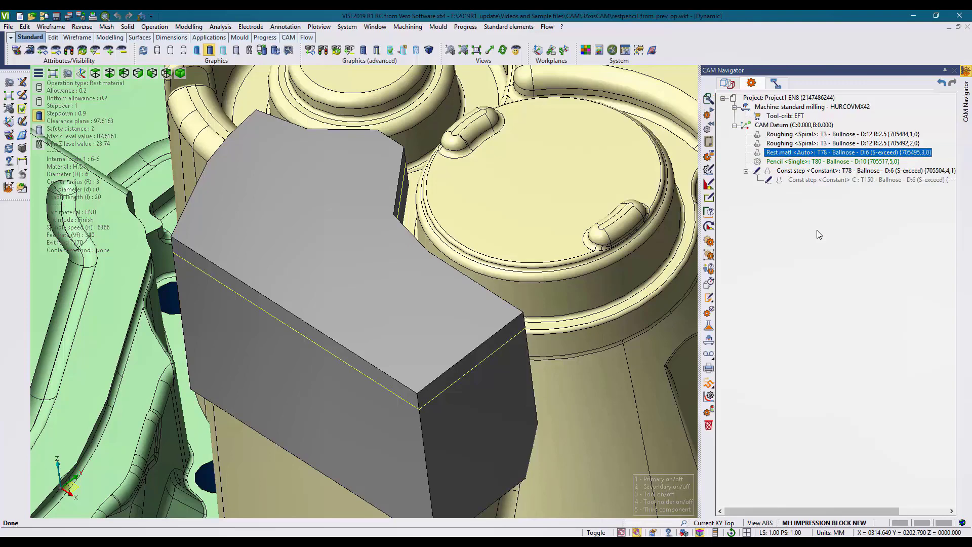
Display the rest material toolpath with the stock hidden and inspect it on the piece.
click(759, 154)
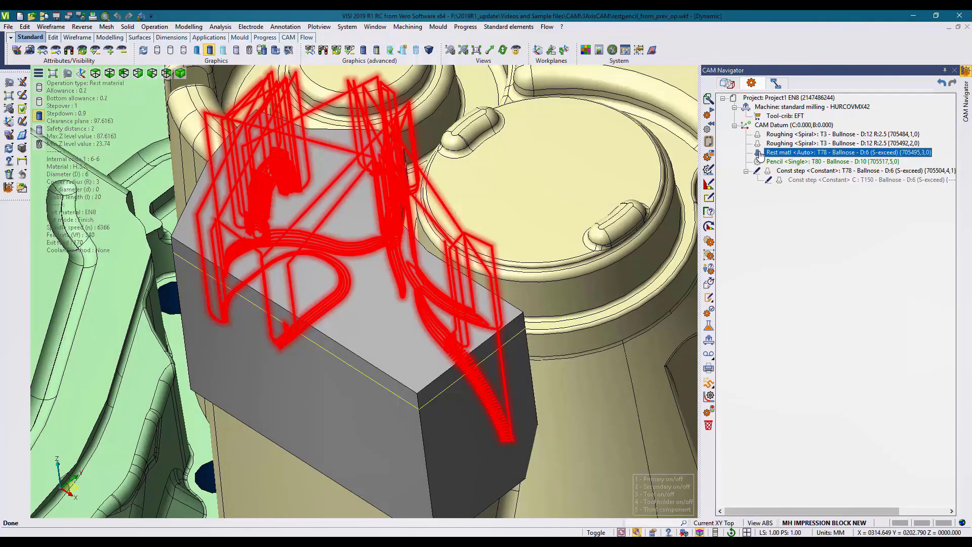
click(727, 83)
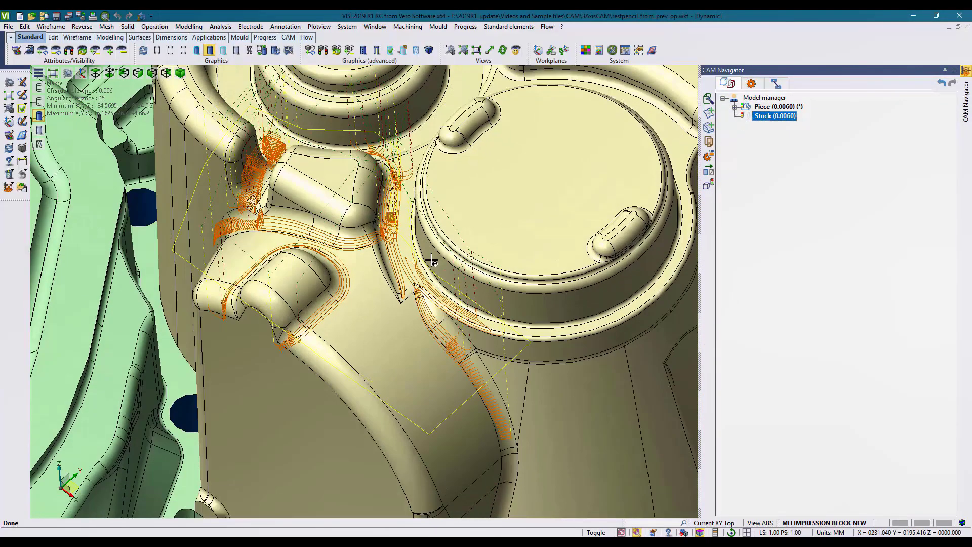
middle_drag(432, 260, 437, 241)
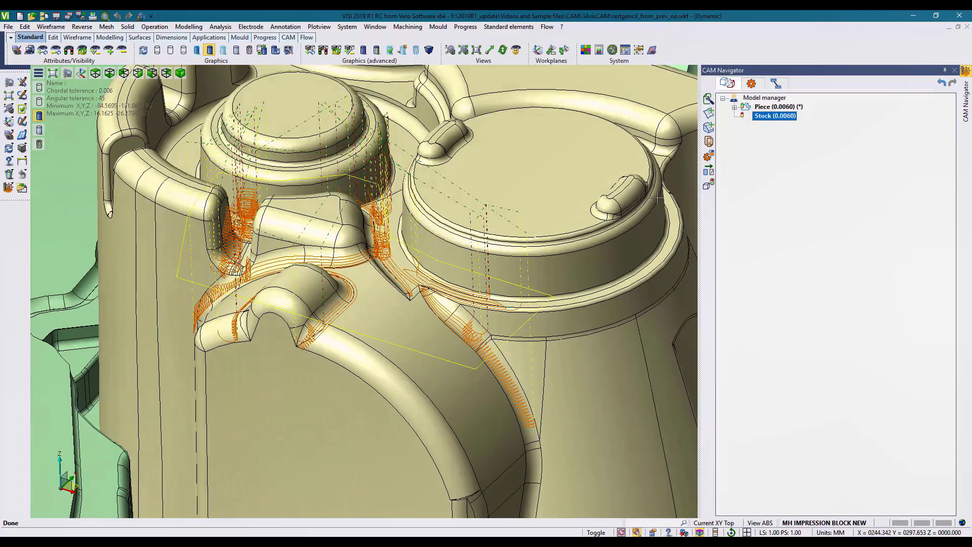
click(782, 247)
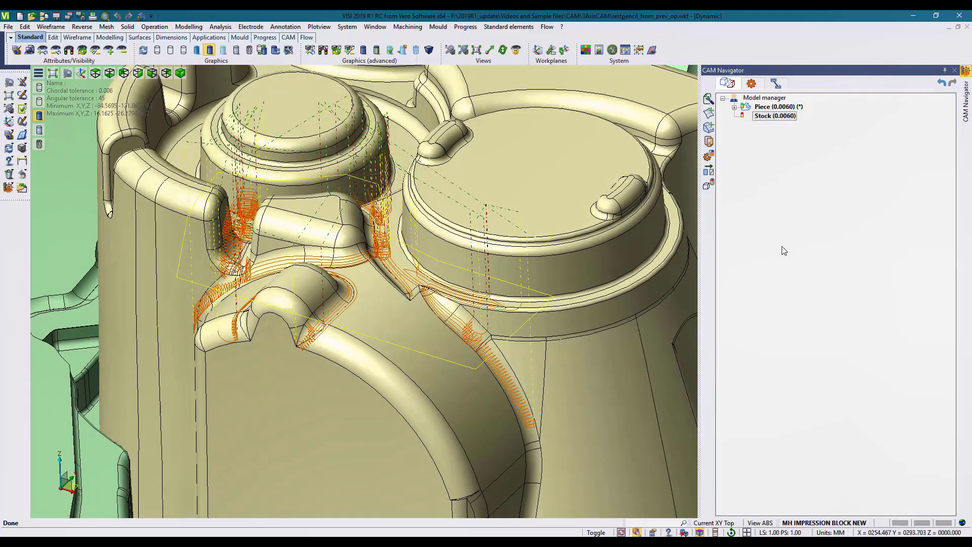
Set the second Roughing operation as the reference operation of the T80 ballnose Pencil operation and accept its parameters.
click(752, 83)
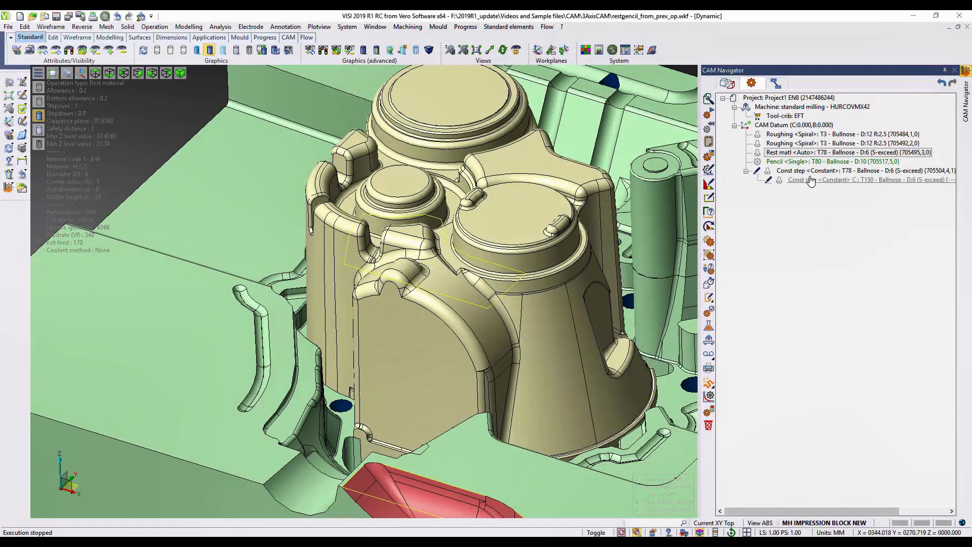
click(809, 162)
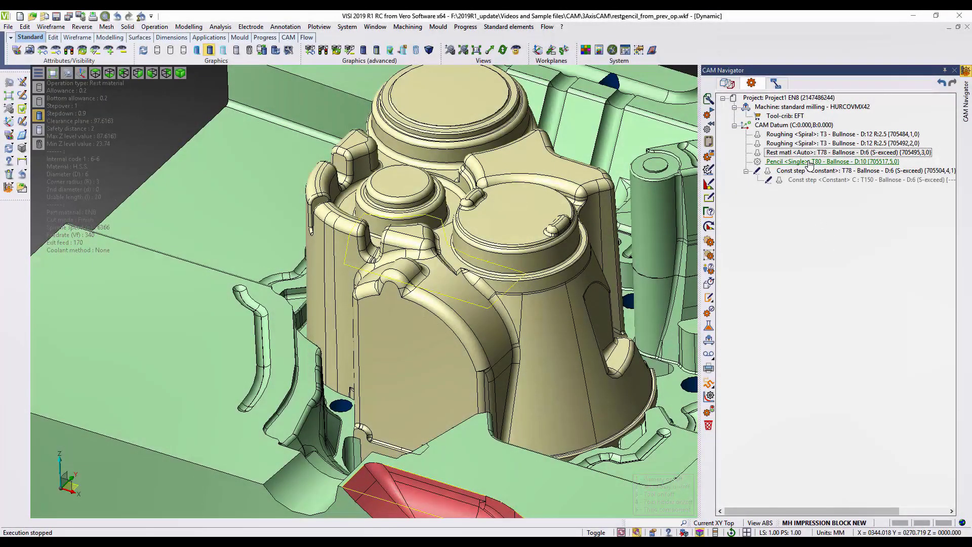
double_click(808, 162)
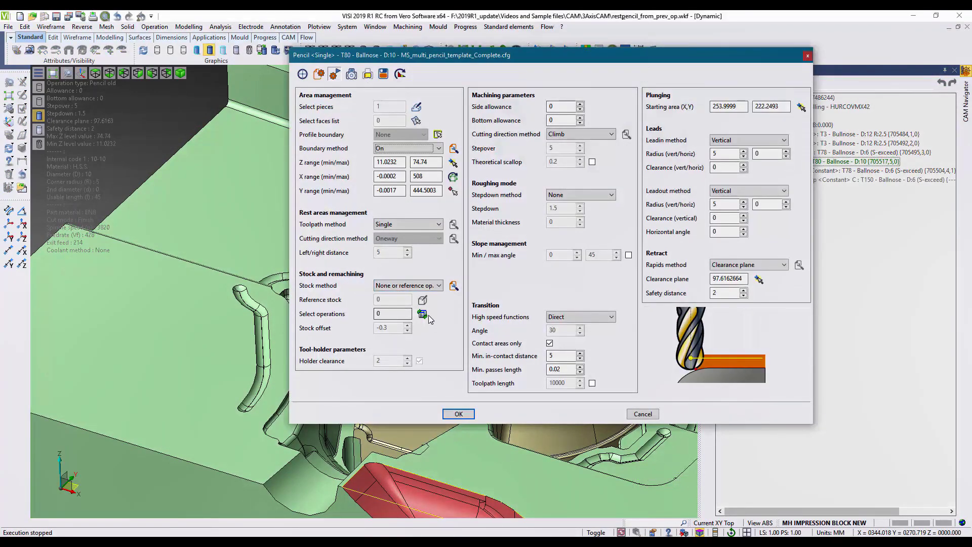
click(422, 314)
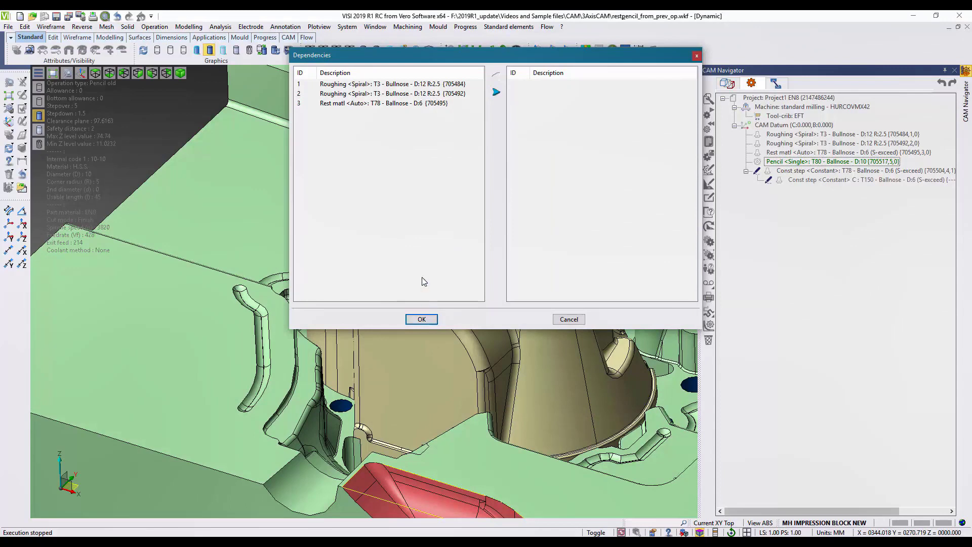
click(454, 95)
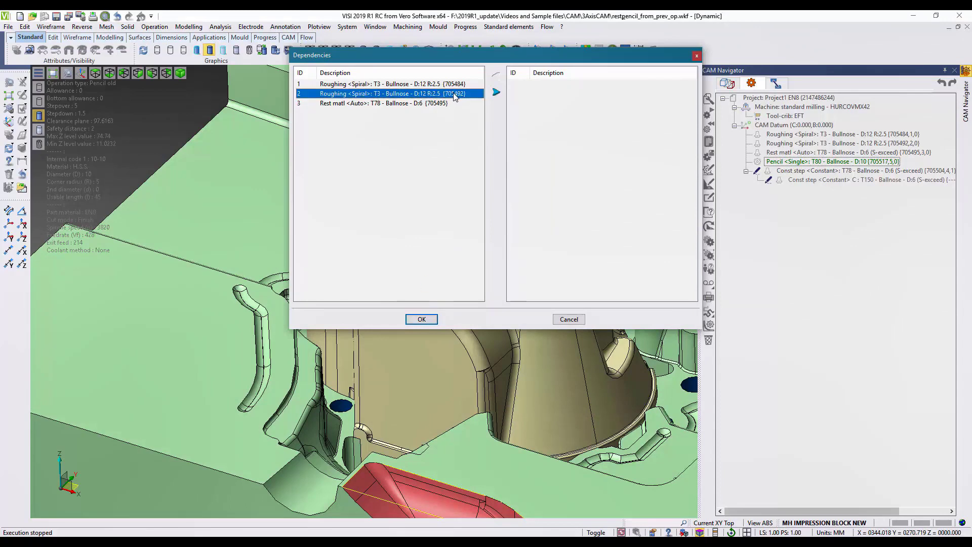
click(496, 92)
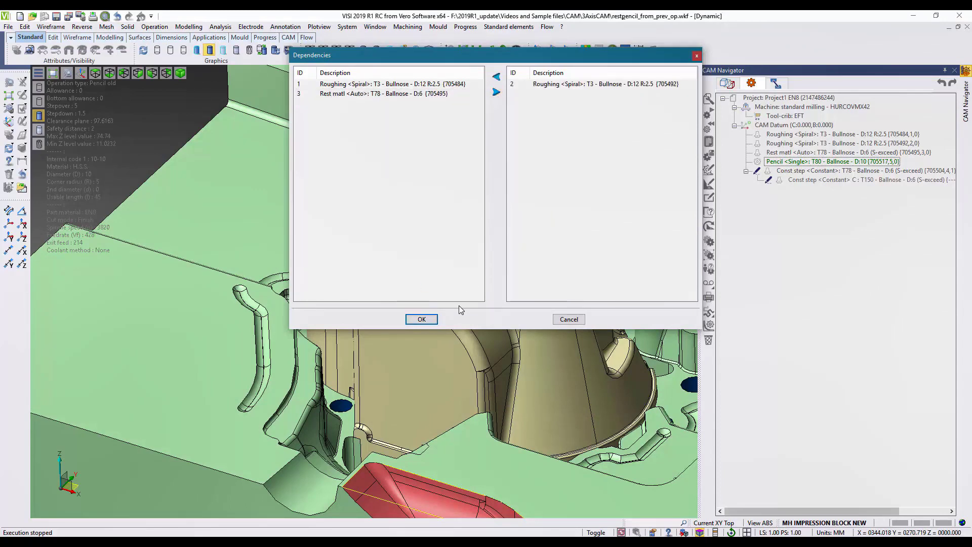
click(423, 318)
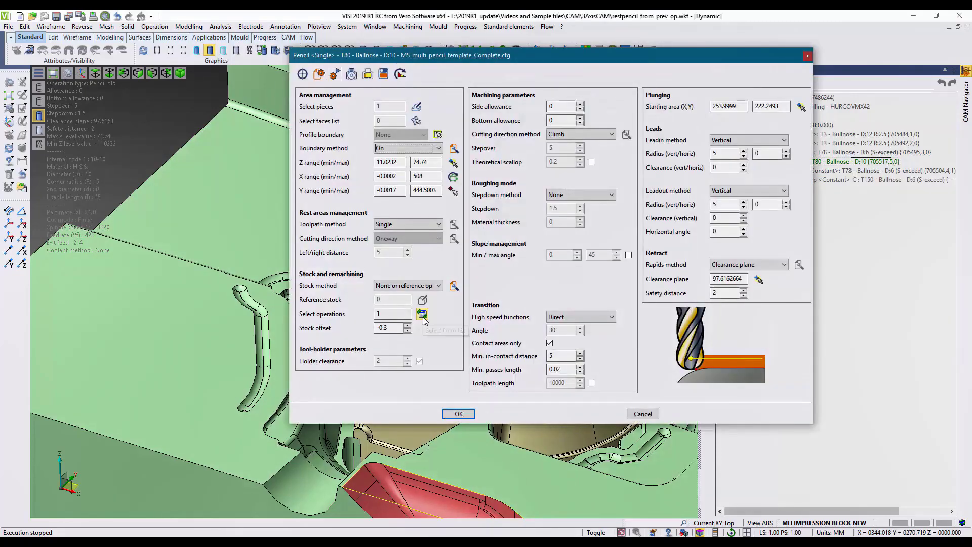
click(458, 414)
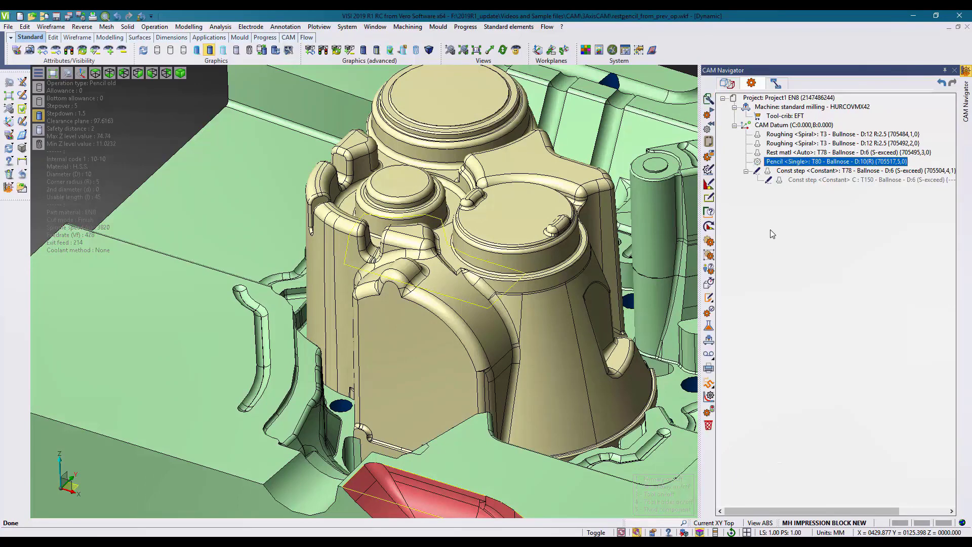
Display the Pencil toolpath and compare it with the toolpath of the second Roughing operation.
click(757, 163)
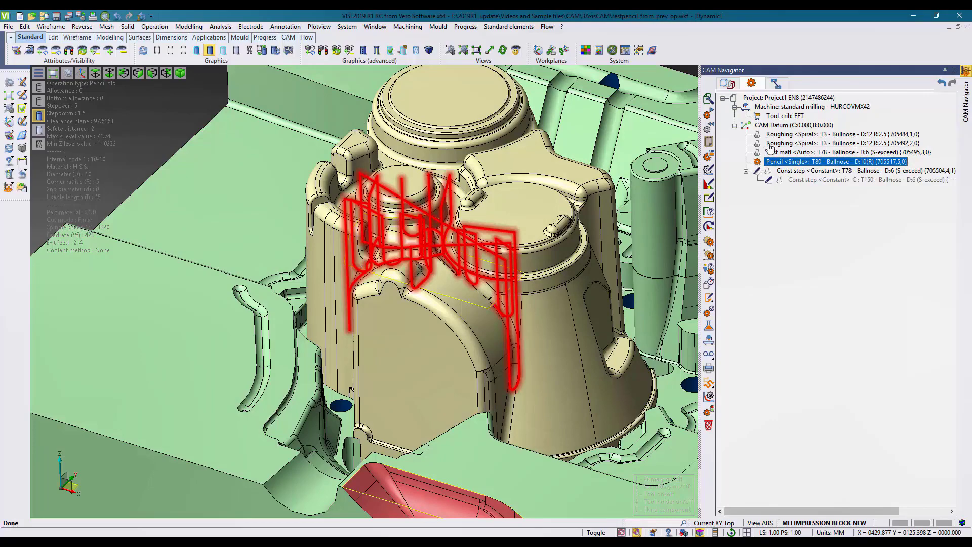
click(772, 100)
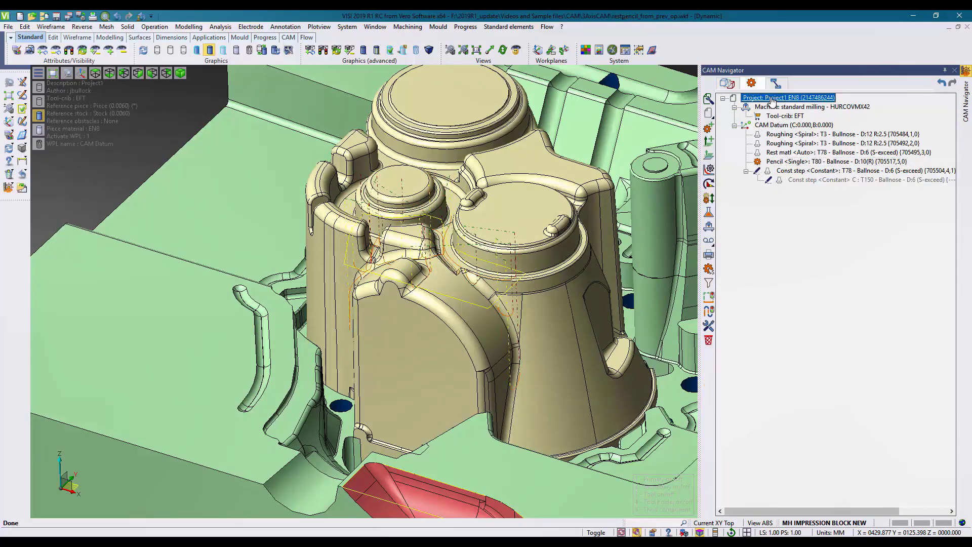
scroll(439, 281, up, 6)
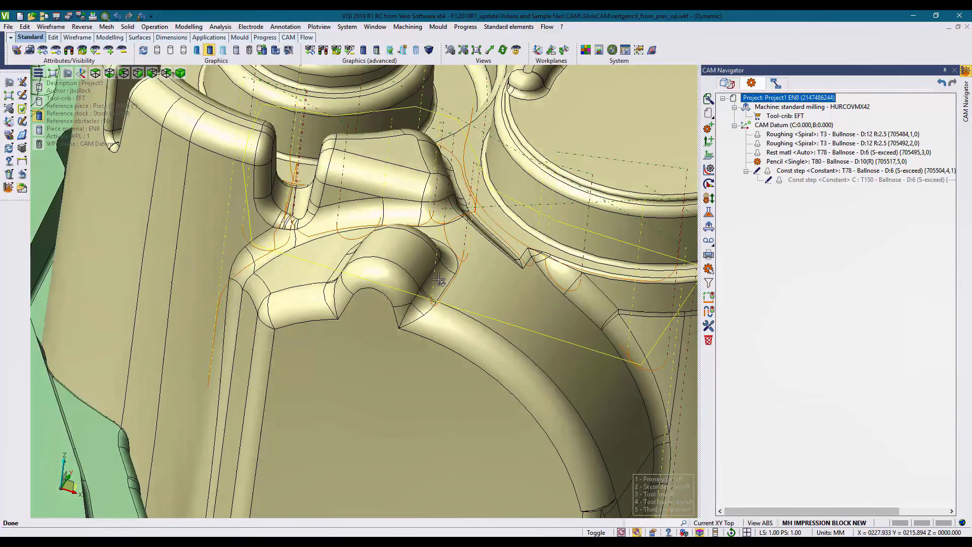
mouse_move(438, 279)
middle_down()
mouse_move(460, 287)
mouse_move(422, 286)
middle_up()
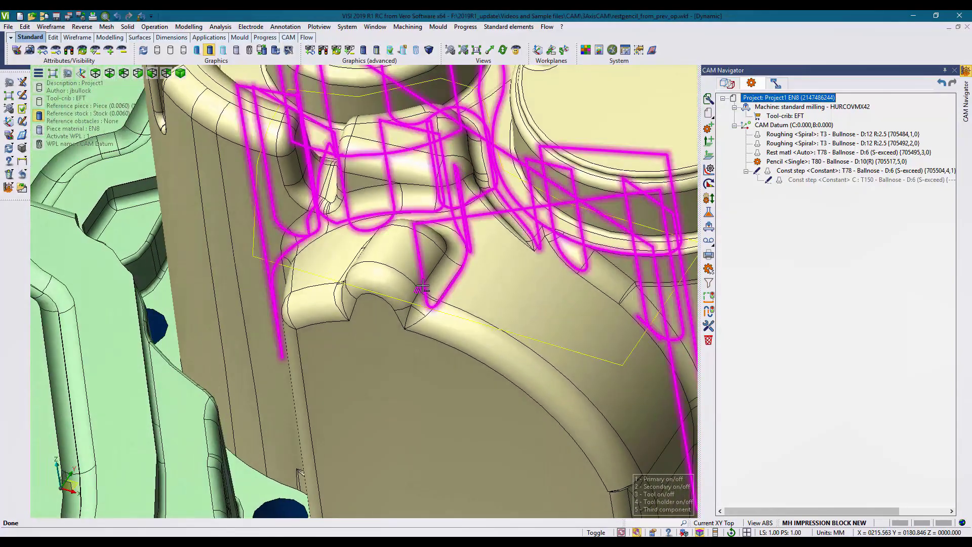
scroll(422, 286, down, 3)
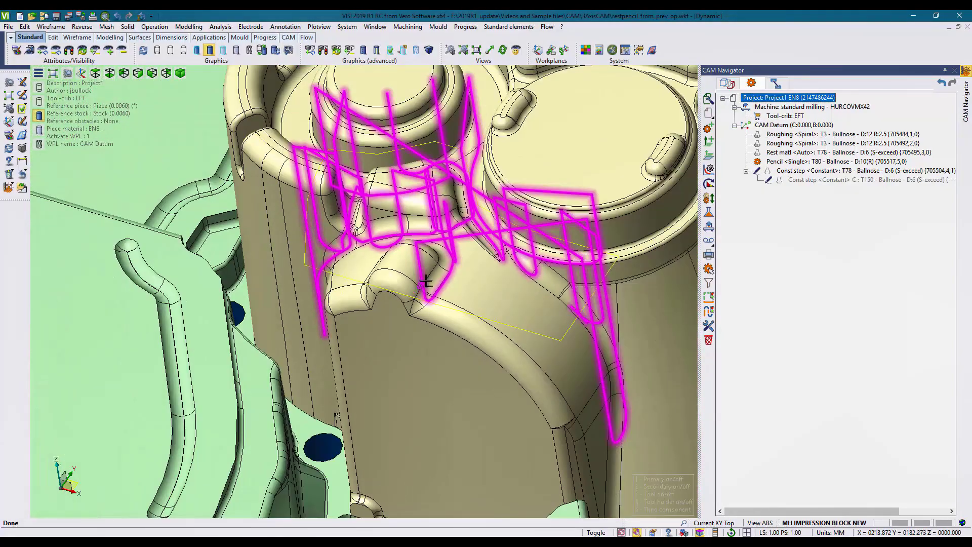
click(759, 147)
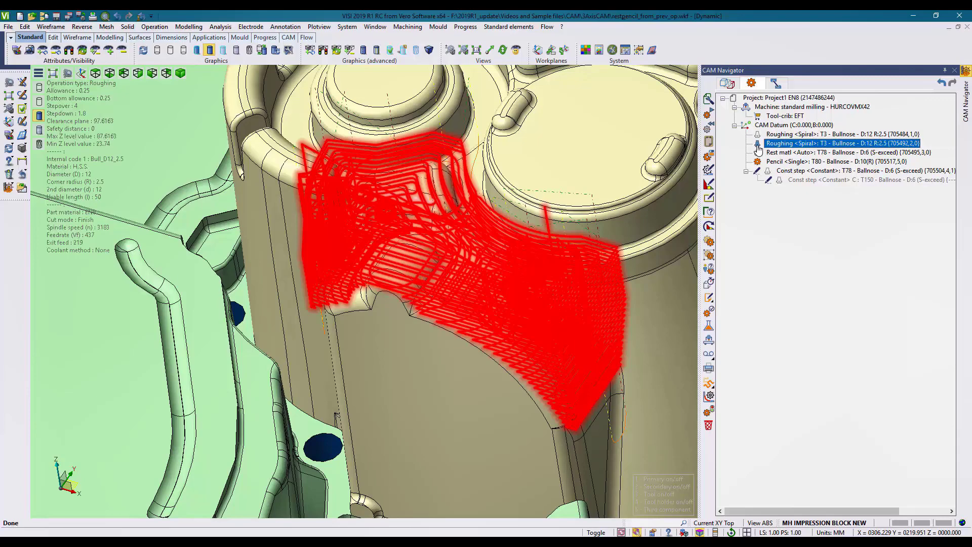
click(758, 145)
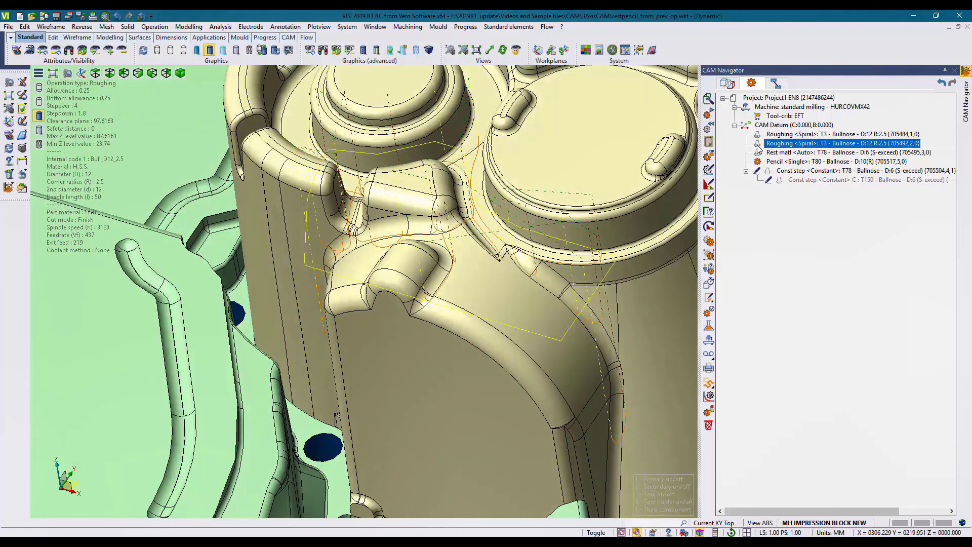
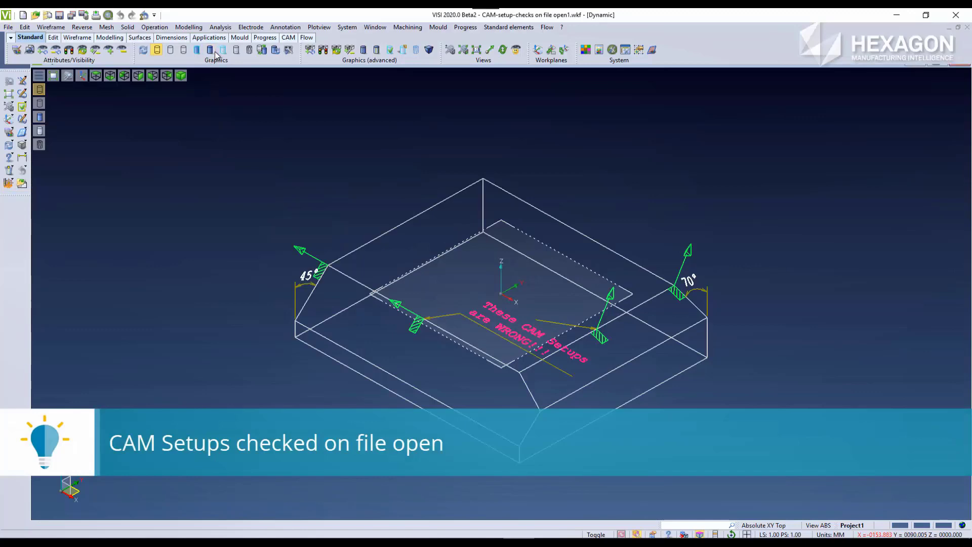
Shade the model of the CAM setup checks file and show the CAM Navigator.
click(210, 51)
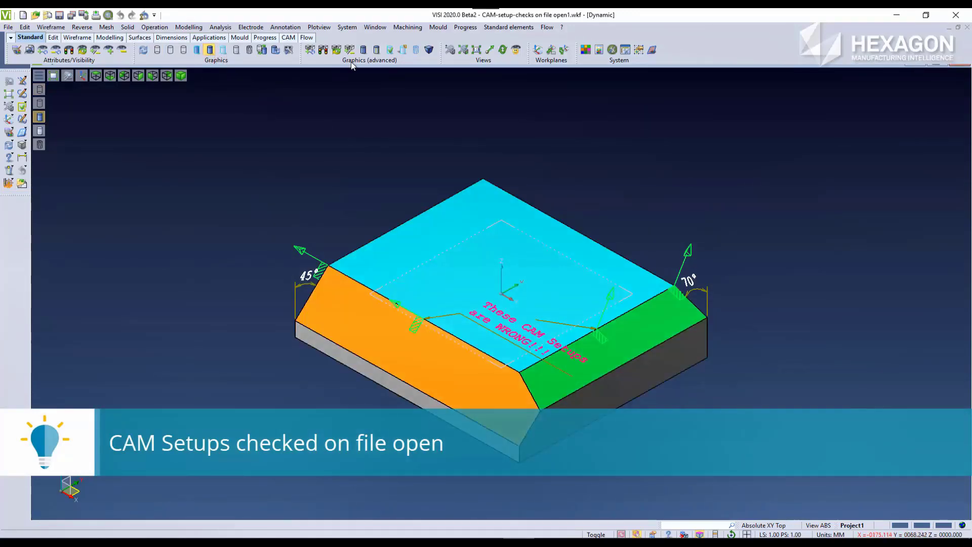
click(408, 27)
click(417, 36)
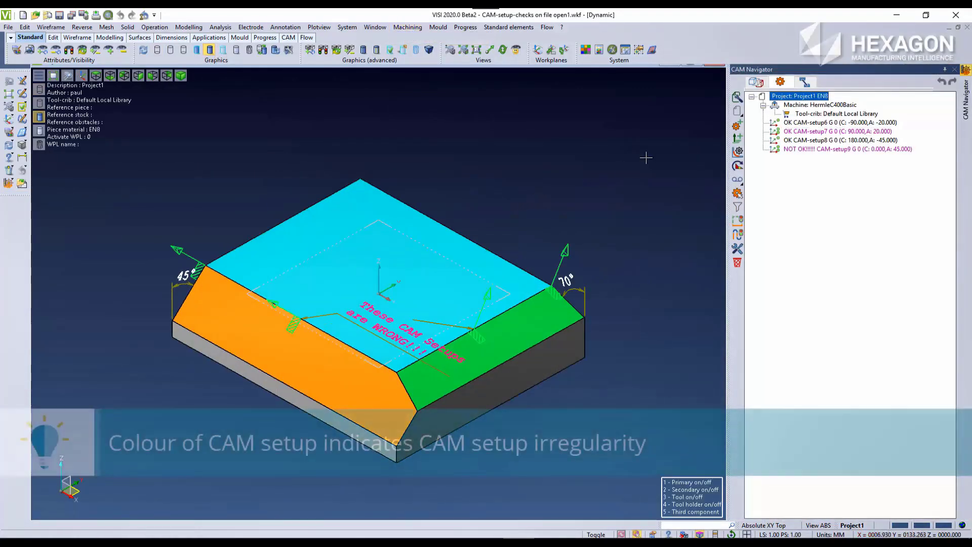
Check the log window of machine HermleC400Basic for differences from the machine configuration on disk.
click(817, 105)
right_click(818, 104)
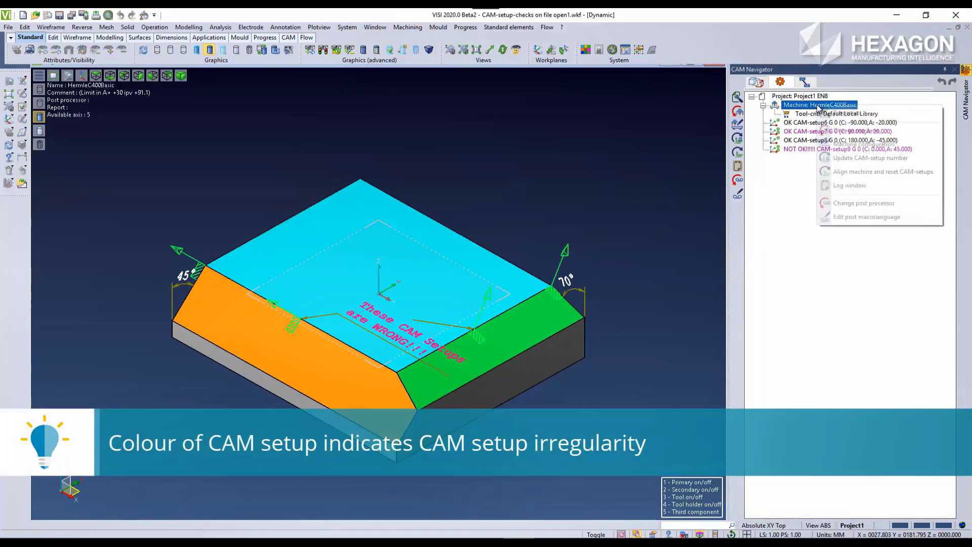
click(849, 186)
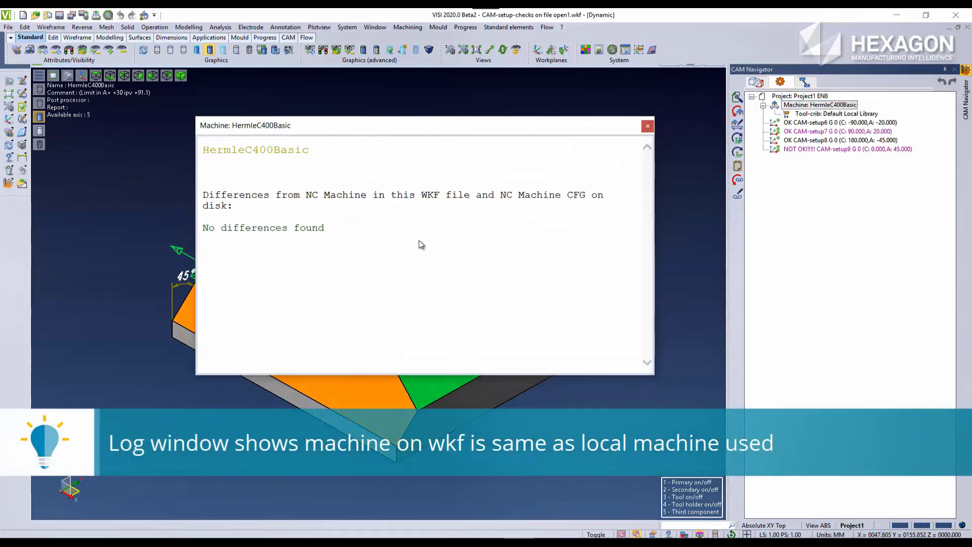
Close the machine log window and review the angle solutions in the parameters of CAM-setup7.
click(647, 126)
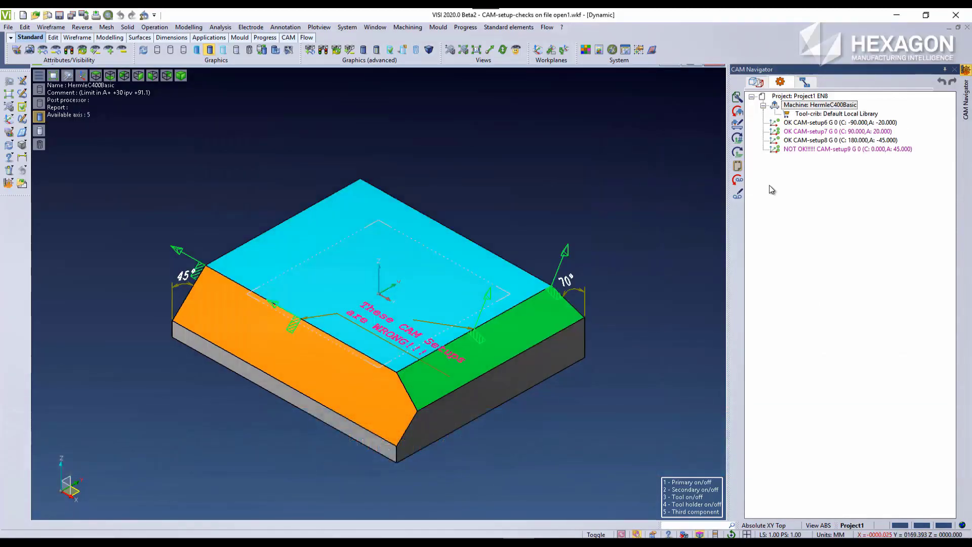
click(812, 133)
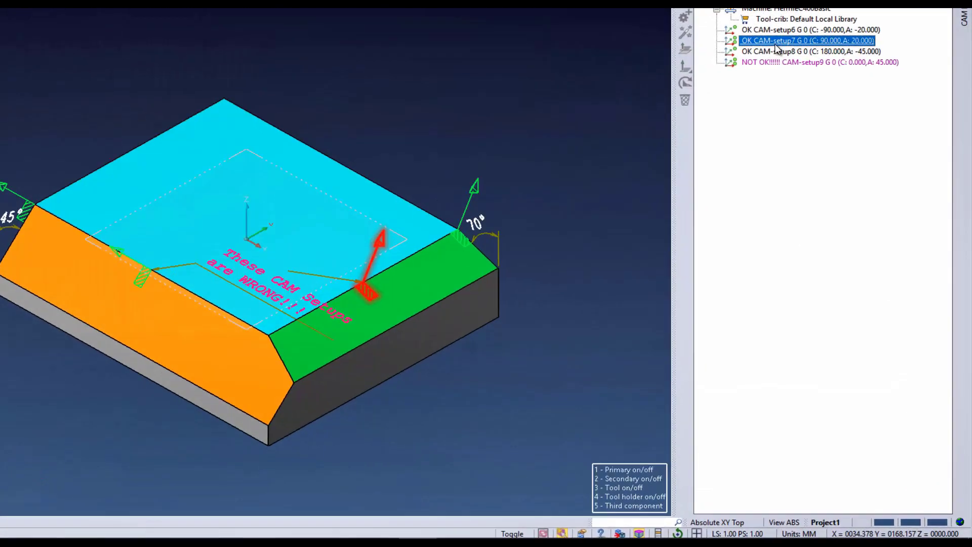
double_click(811, 134)
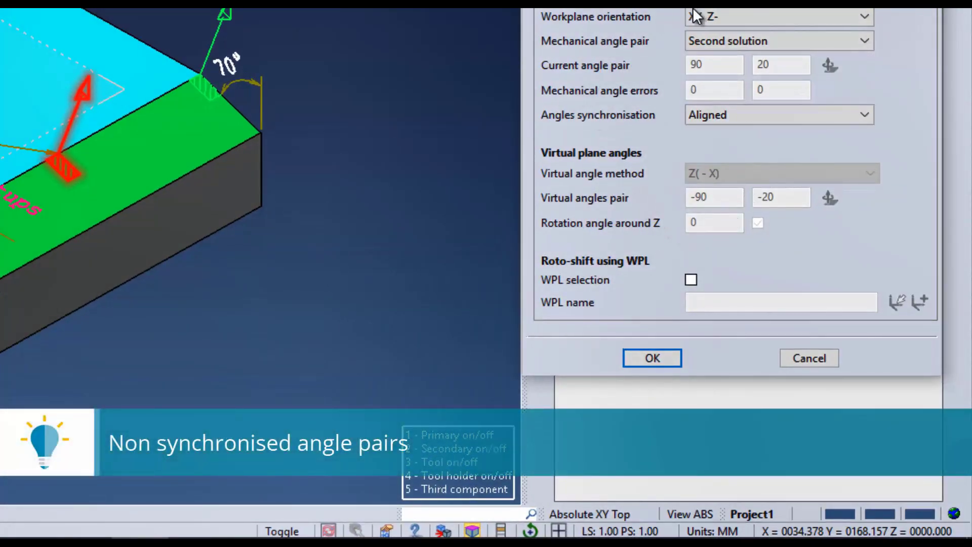
click(644, 364)
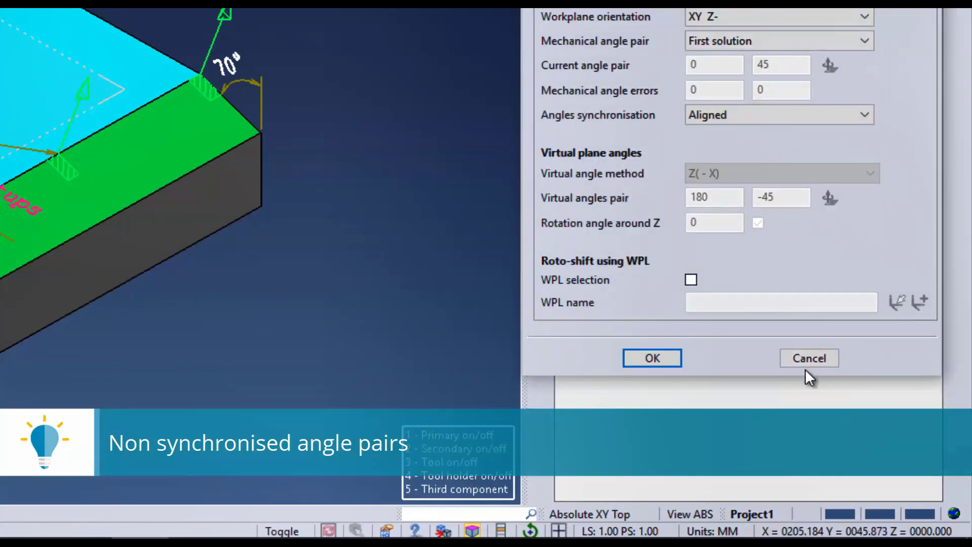
Check which mechanical angle pair solutions are offered in the parameters of CAM-setup9, and close them without changes.
click(729, 19)
click(663, 38)
click(717, 43)
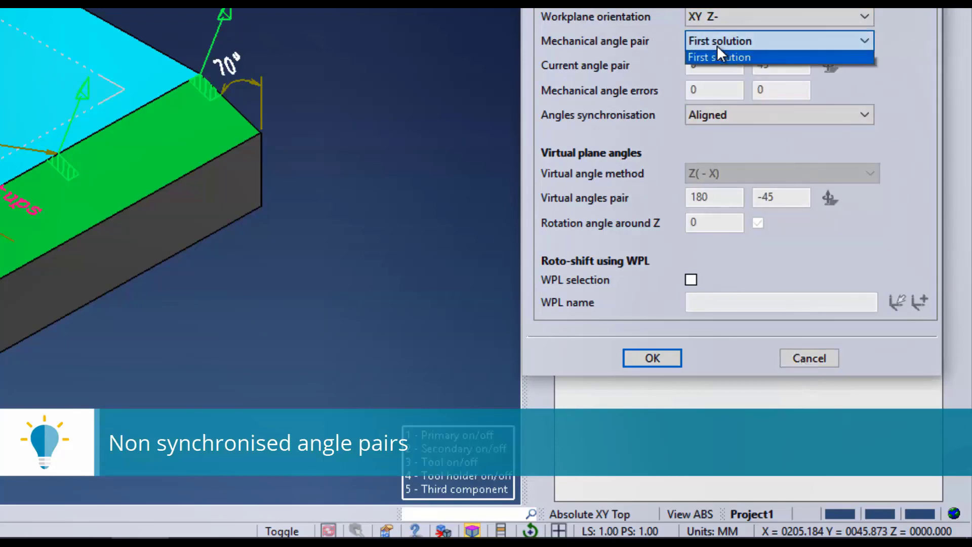
click(808, 349)
click(809, 358)
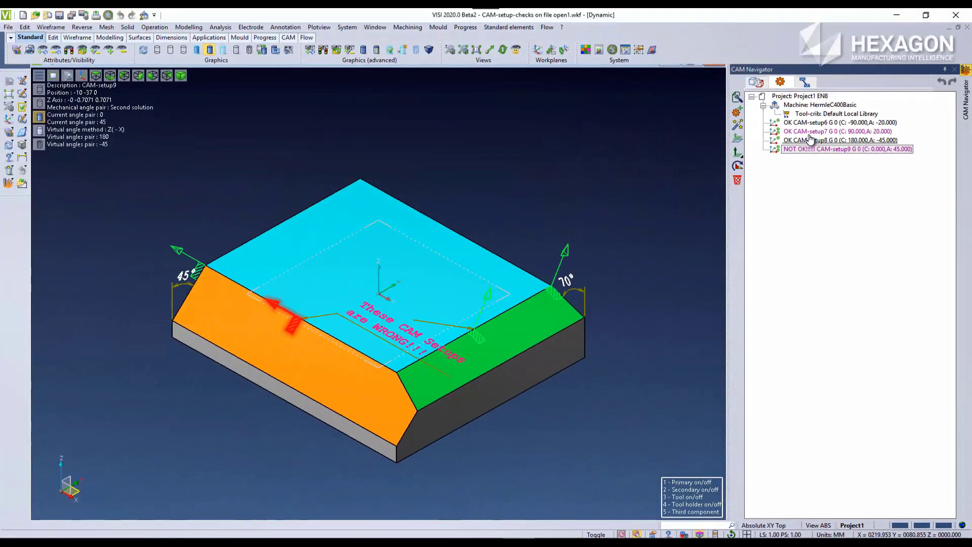
Try the First solution and the Second solution as mechanical angle pair of CAM-setup7, and cancel the parameters.
double_click(810, 140)
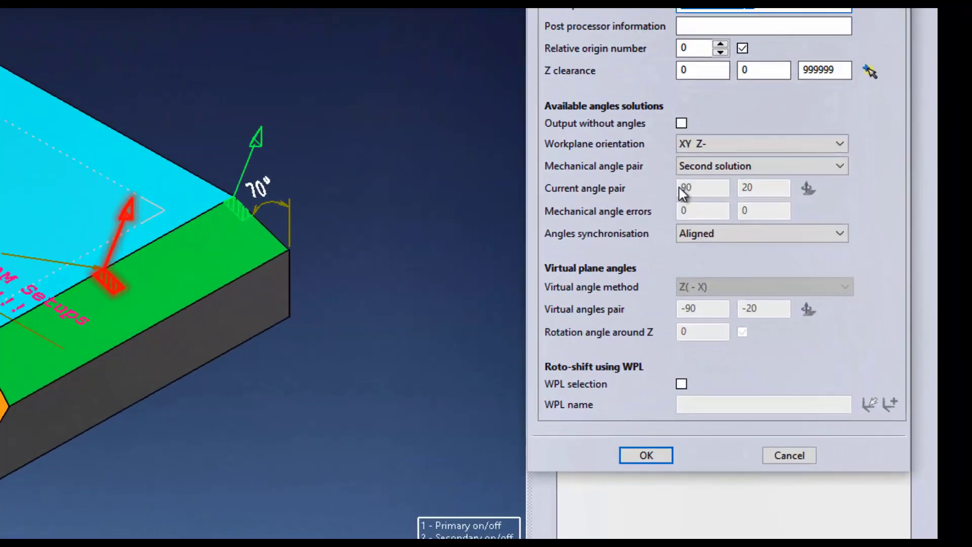
click(834, 267)
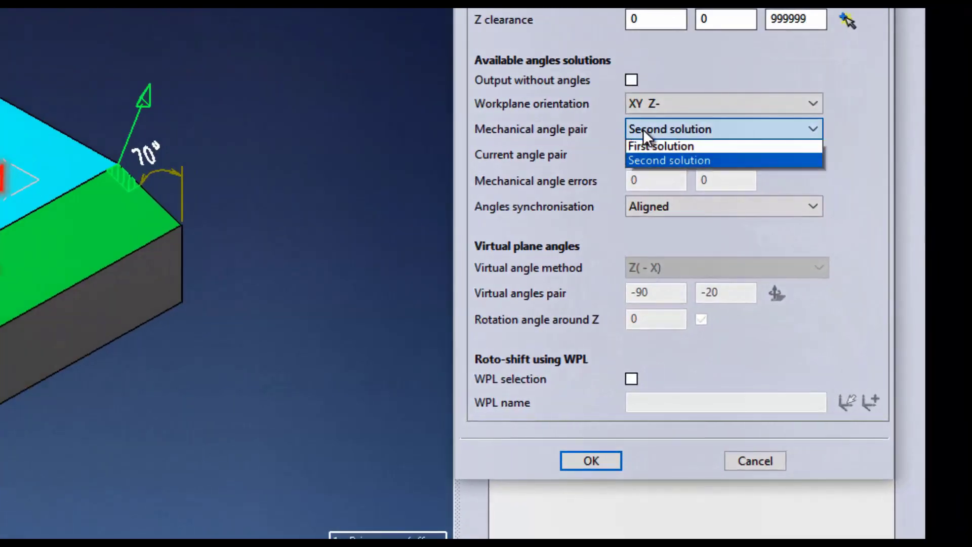
click(658, 147)
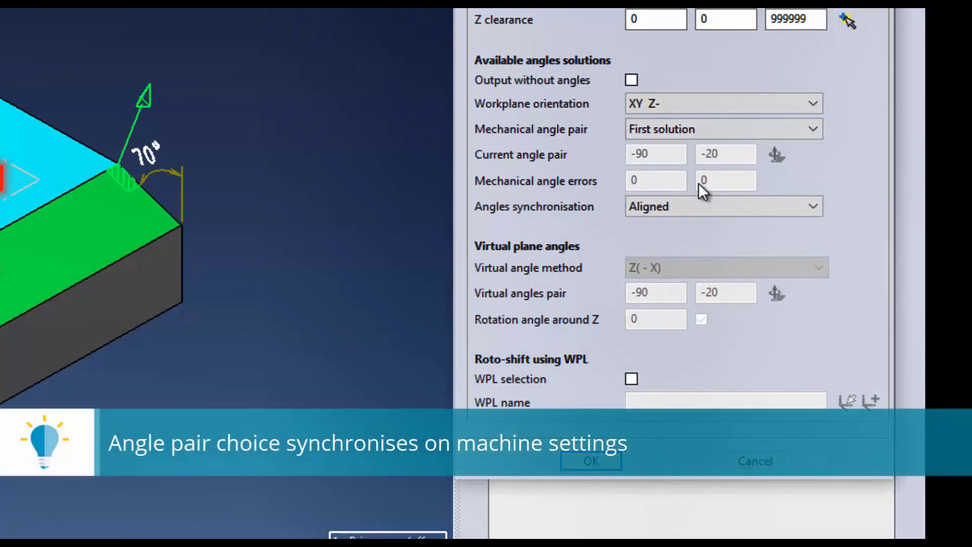
click(667, 129)
click(676, 162)
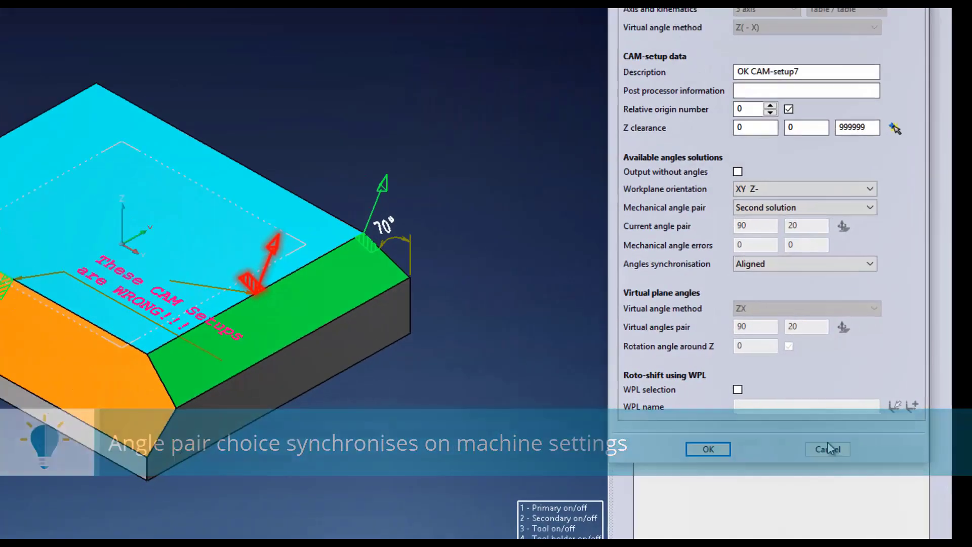
click(828, 449)
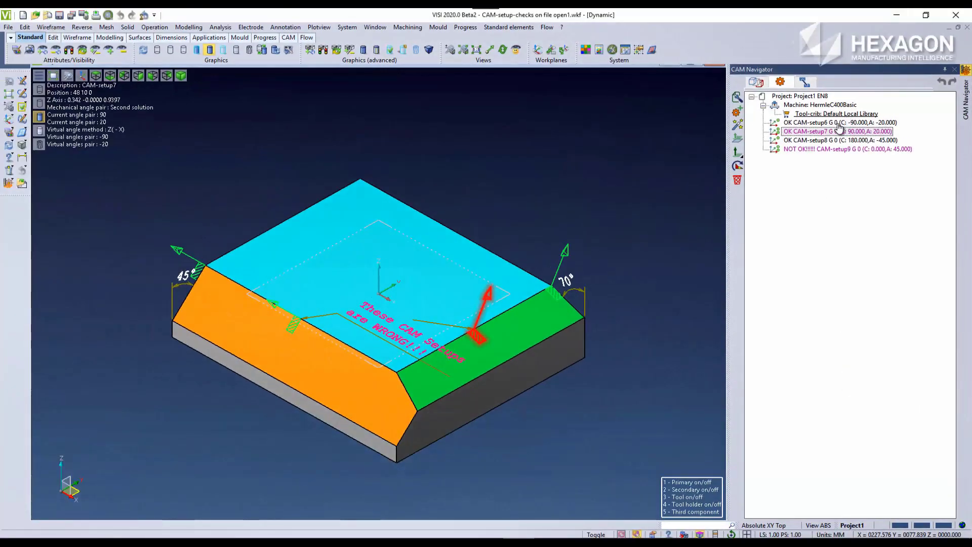
Reset CAM-setup7 so its angle pair follows the machine settings.
right_click(835, 132)
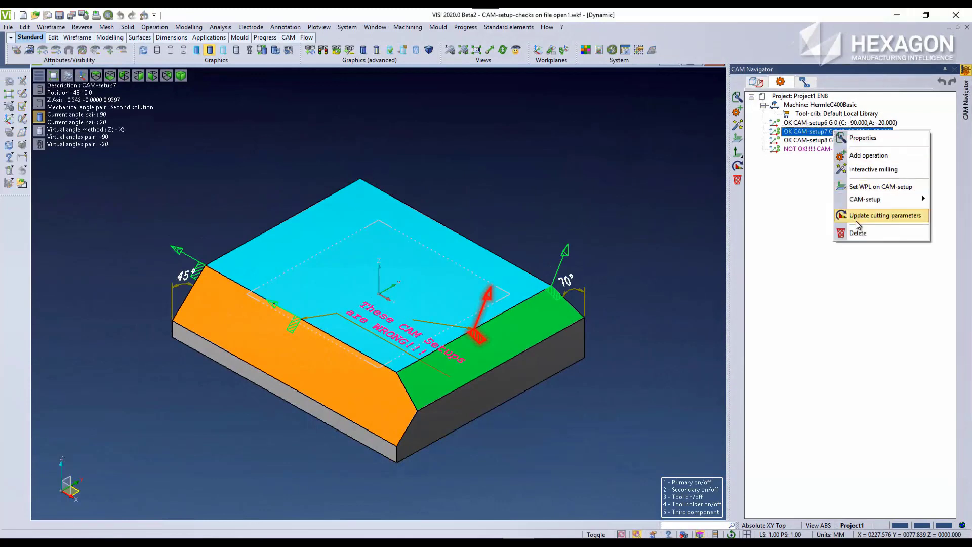
mouse_move(878, 202)
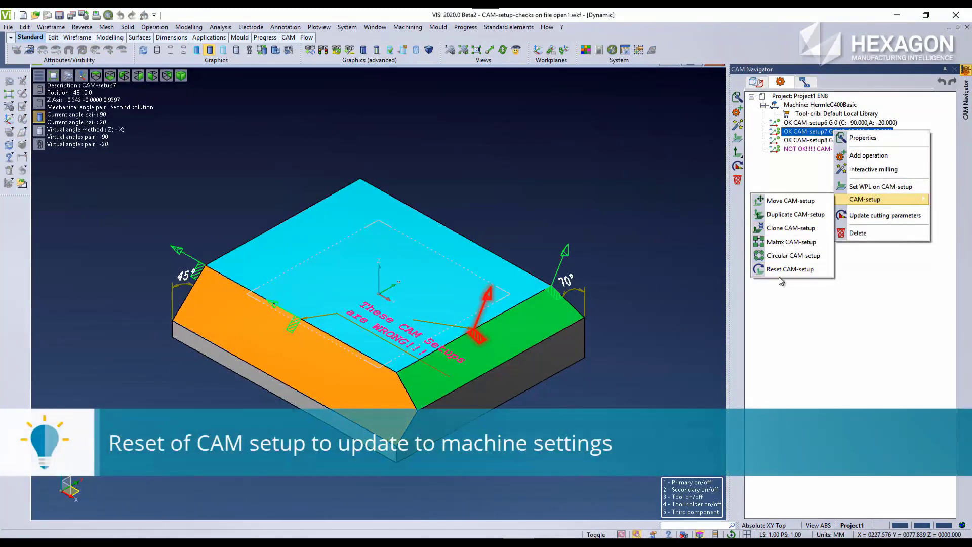
click(790, 269)
Reset CAM-setup9 so its angle pair follows the machine settings.
click(845, 141)
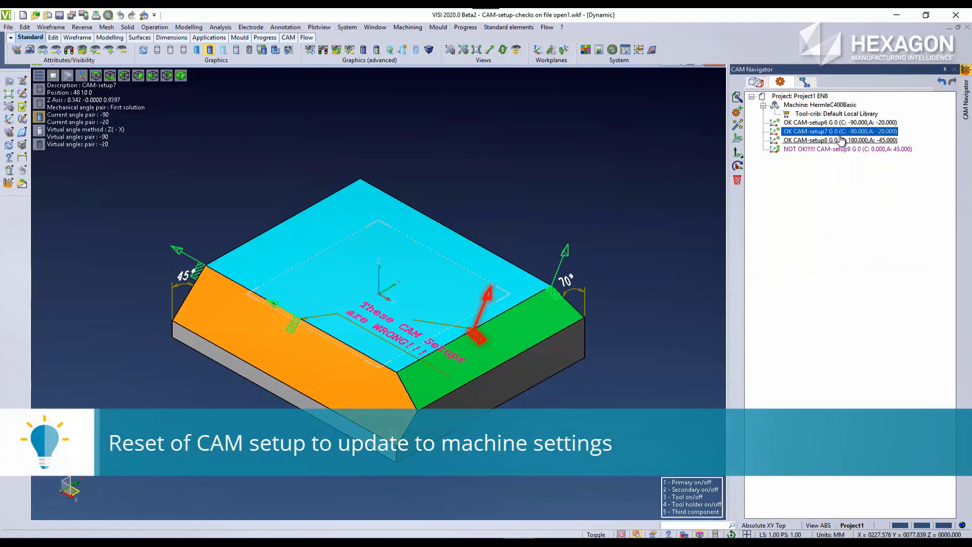
click(833, 150)
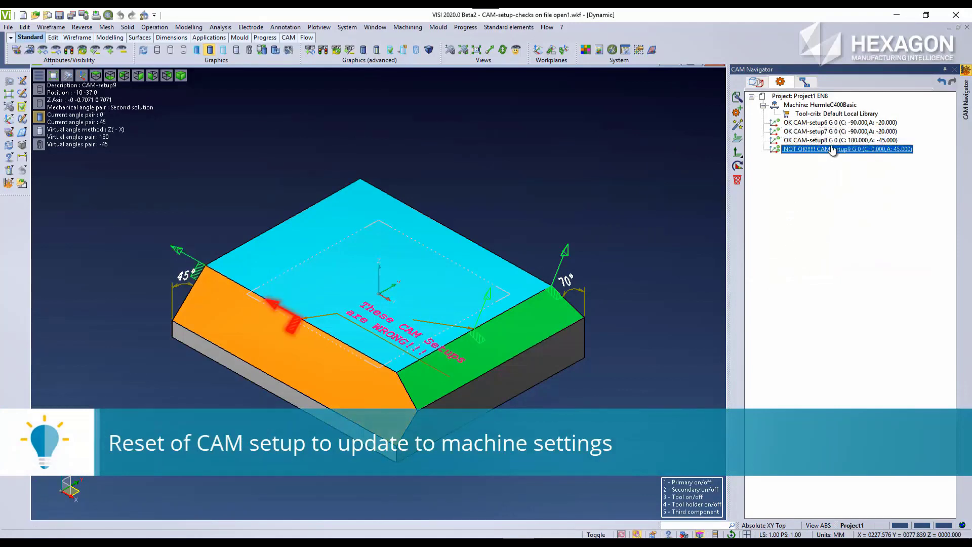
right_click(832, 148)
mouse_move(851, 216)
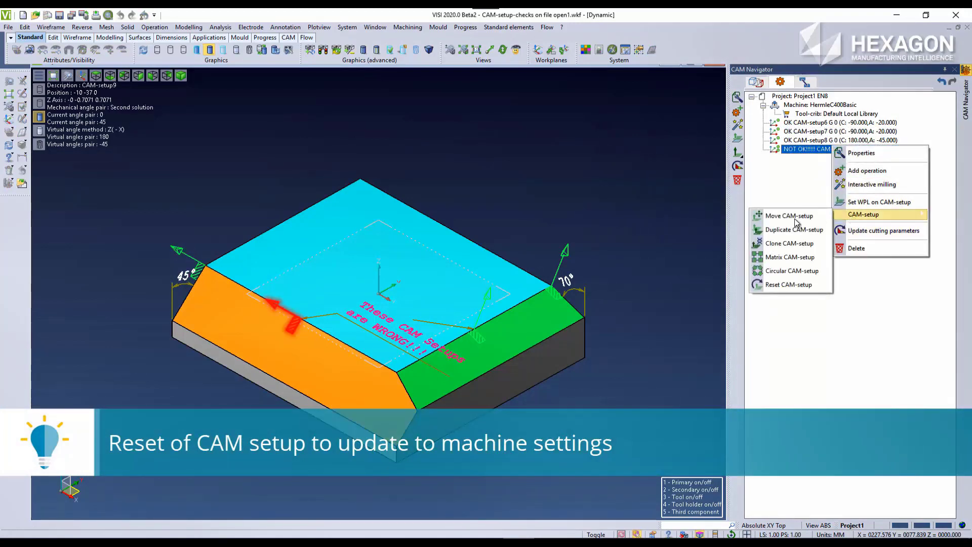
click(779, 283)
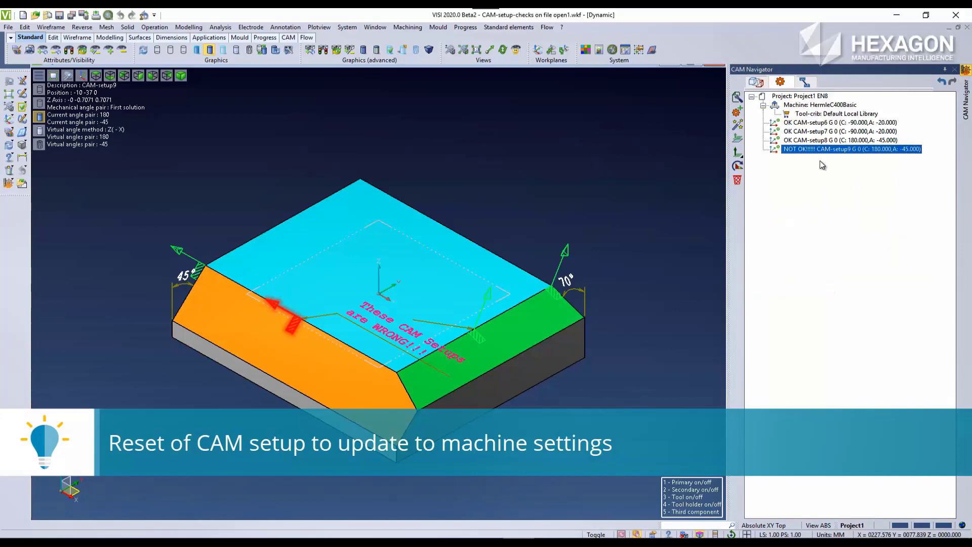
Go through the CAM setups and check the mechanical angle pair options of CAM-setup9, closing its parameters without changes.
key(Up)
key(Up)
key(Up)
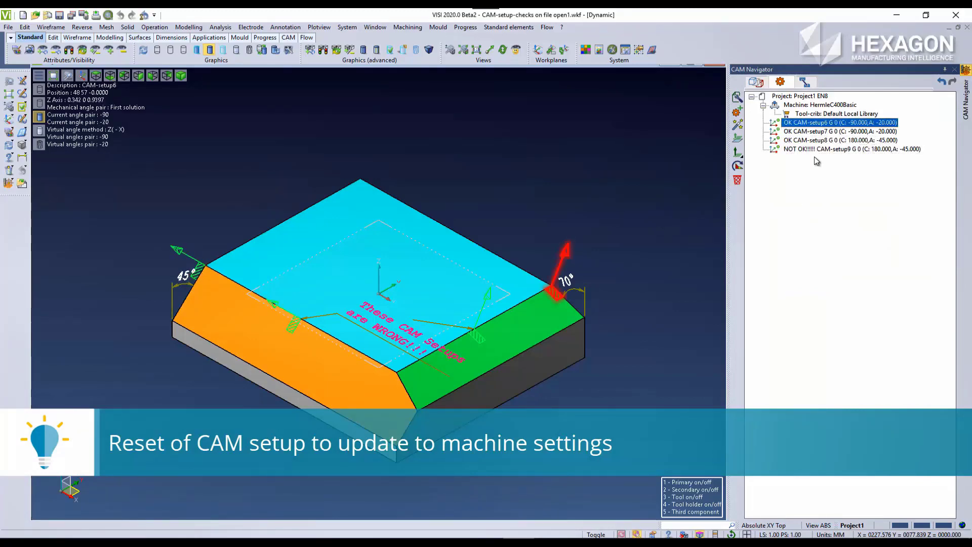
double_click(810, 149)
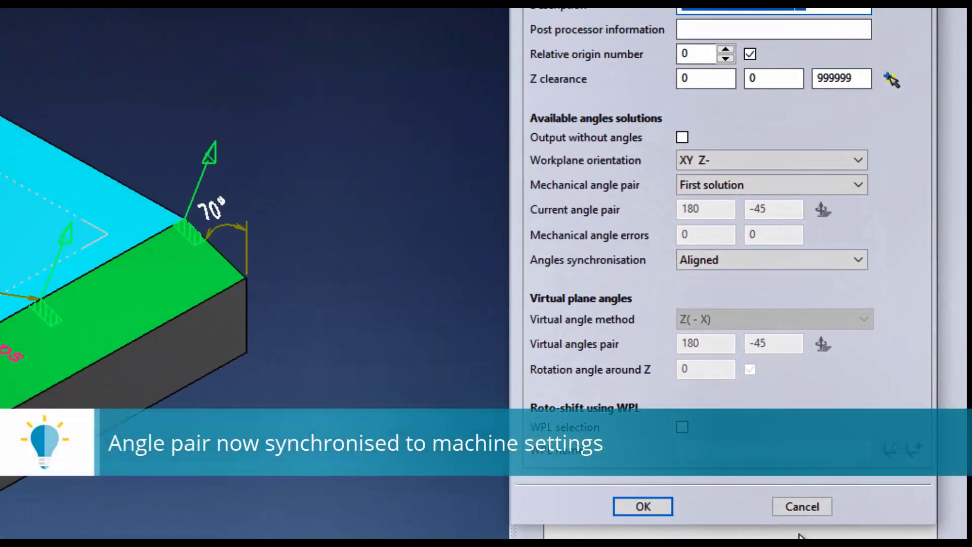
click(802, 506)
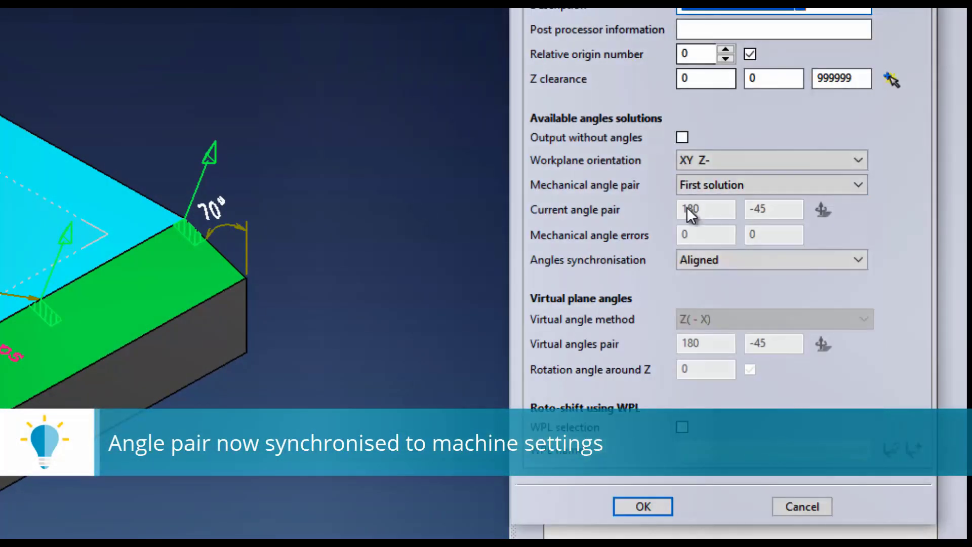
click(708, 185)
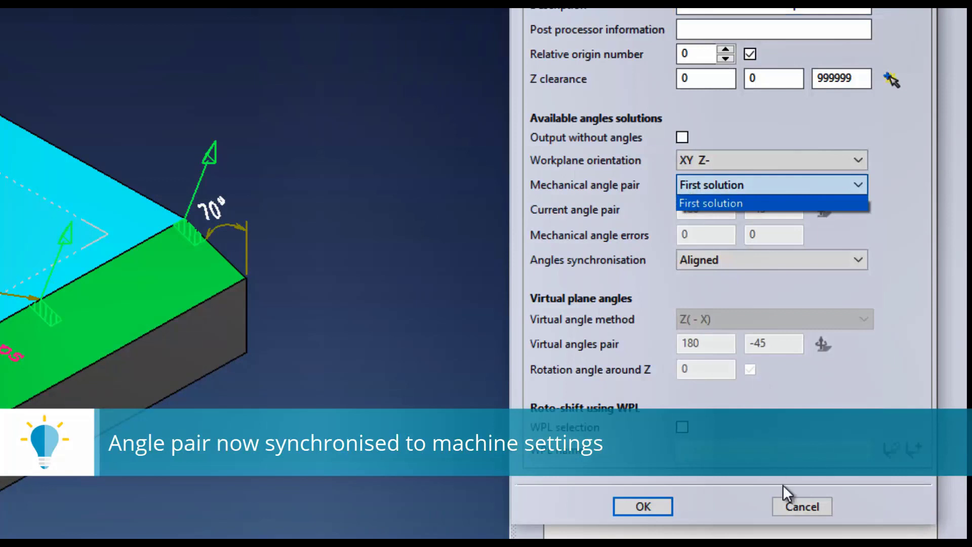
click(806, 512)
click(796, 507)
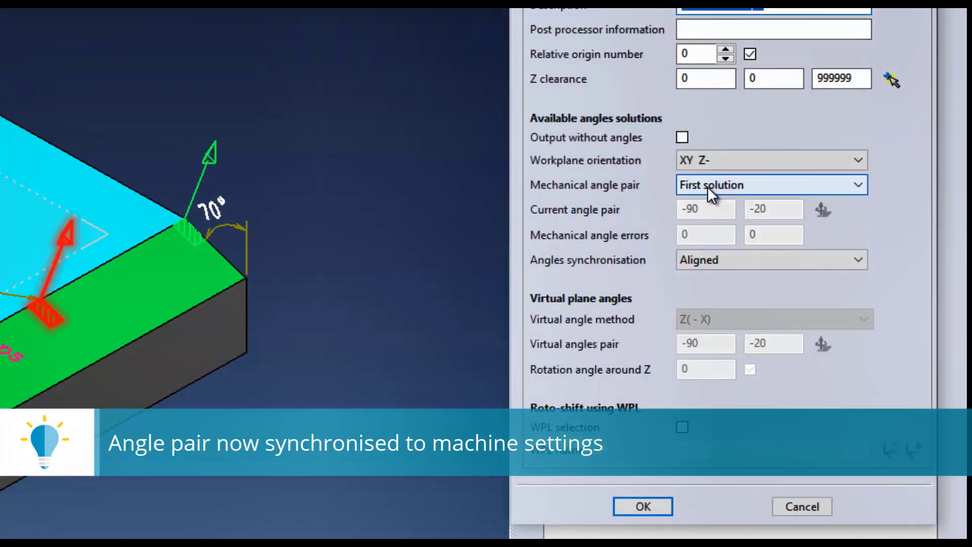
Set the mechanical angle pair of CAM-setup7 to Second solution and accept the parameters.
click(711, 185)
click(719, 217)
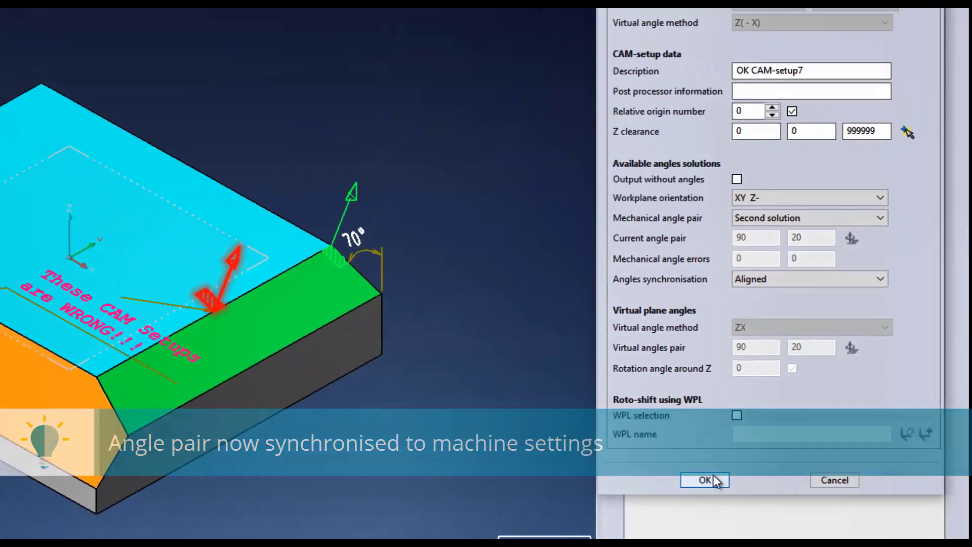
click(782, 447)
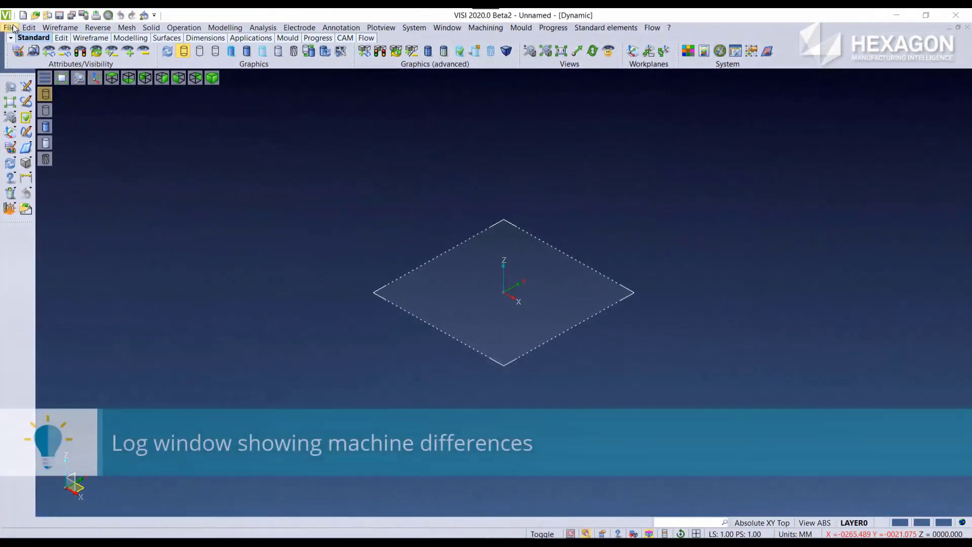
Open the recent file CAM-setup-Not aligned.wkf, review the machine differences in the 5axmikron log window and close it.
click(9, 27)
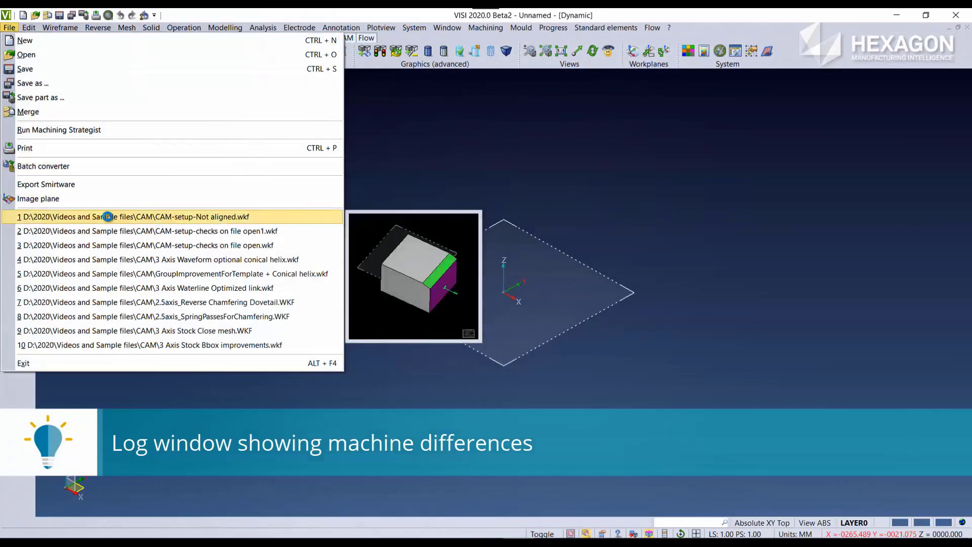
click(107, 216)
click(216, 209)
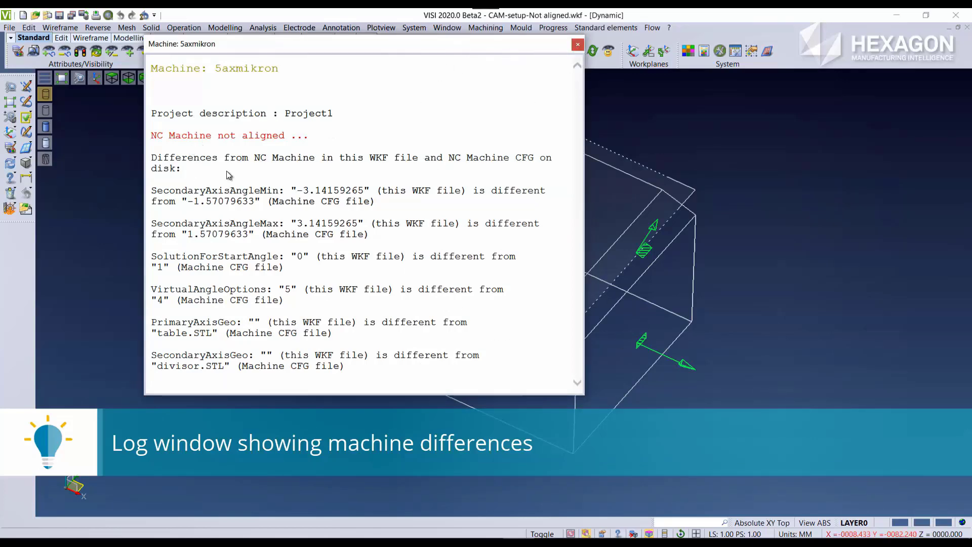
click(578, 45)
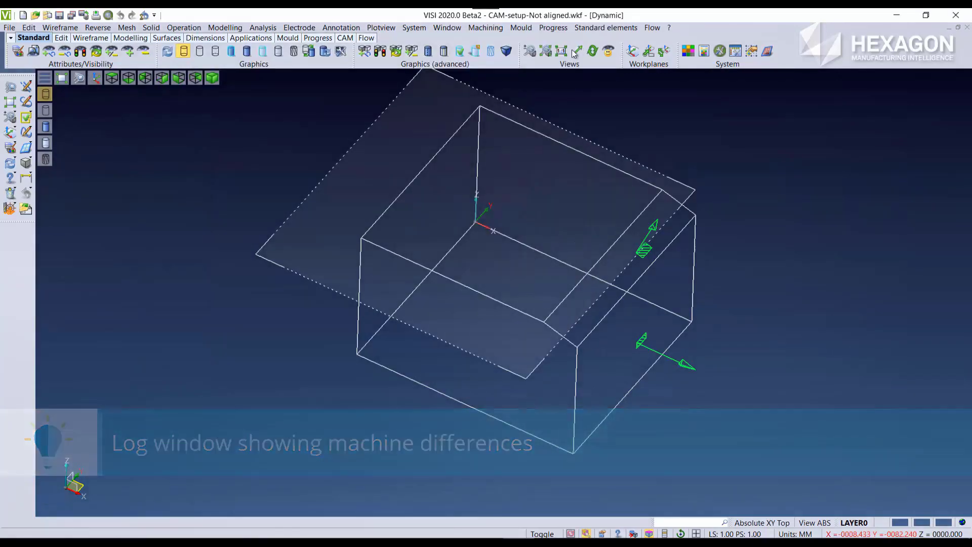
Show the CAM Navigator and inspect machine 5axmikron and the angles of CAM-setup7 and CAM-setup8.
click(478, 29)
click(487, 38)
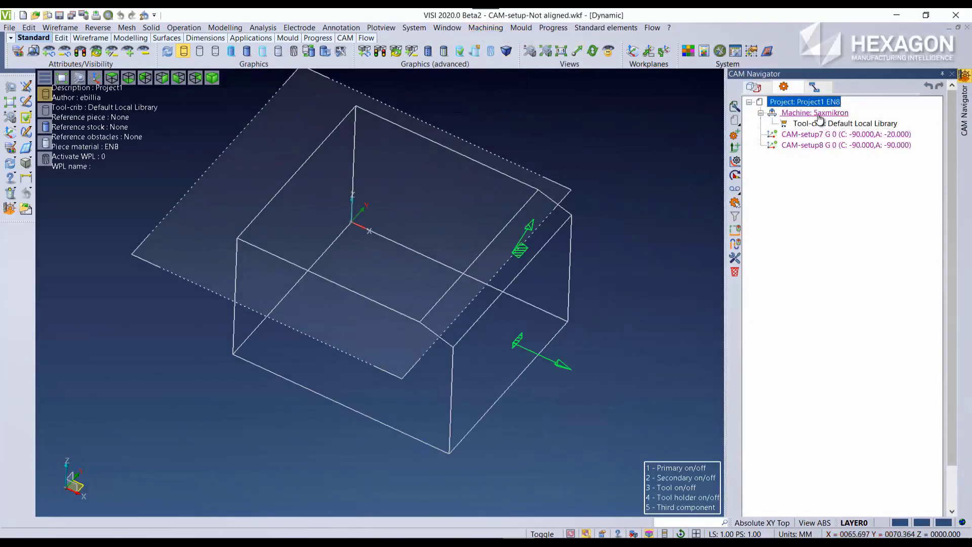
click(818, 114)
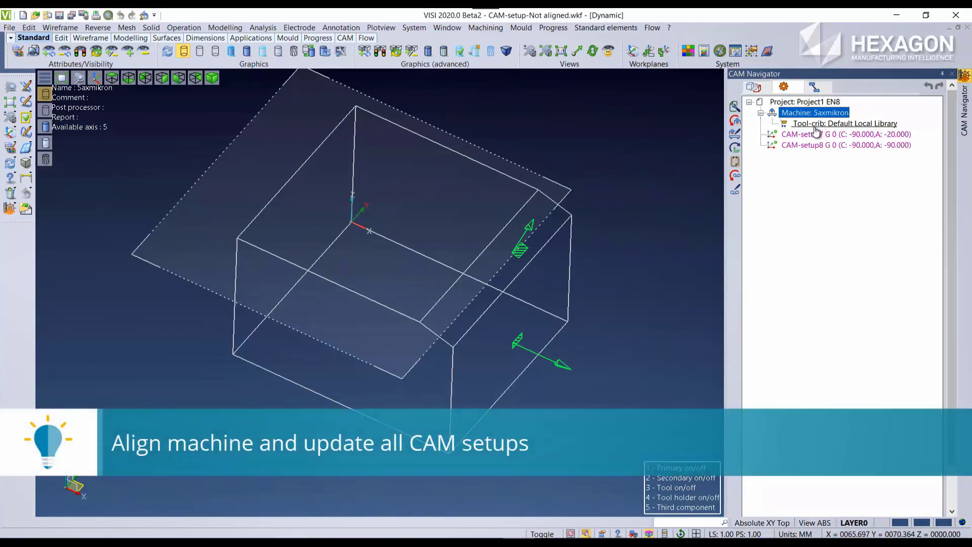
click(810, 146)
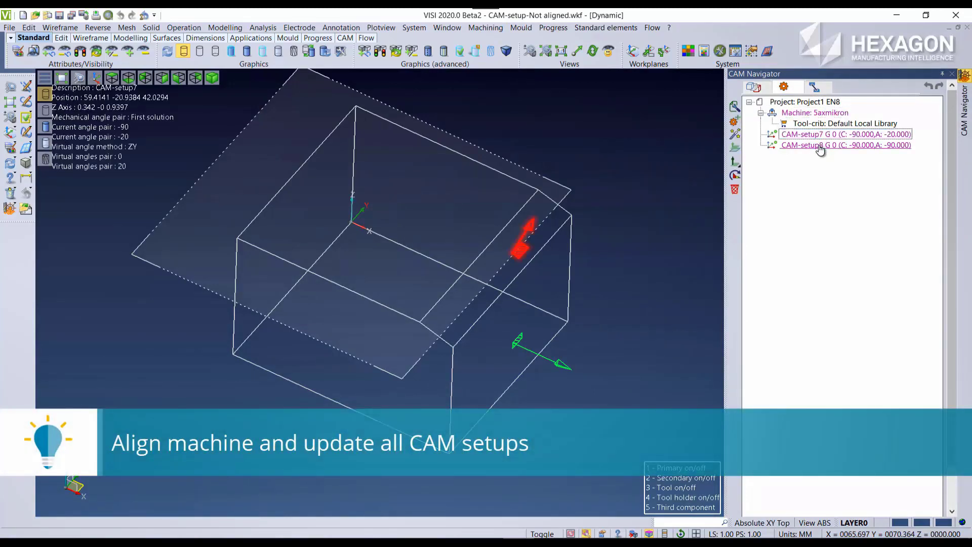
Align machine 5axmikron with its configuration on disk and reset all its CAM setups.
click(812, 118)
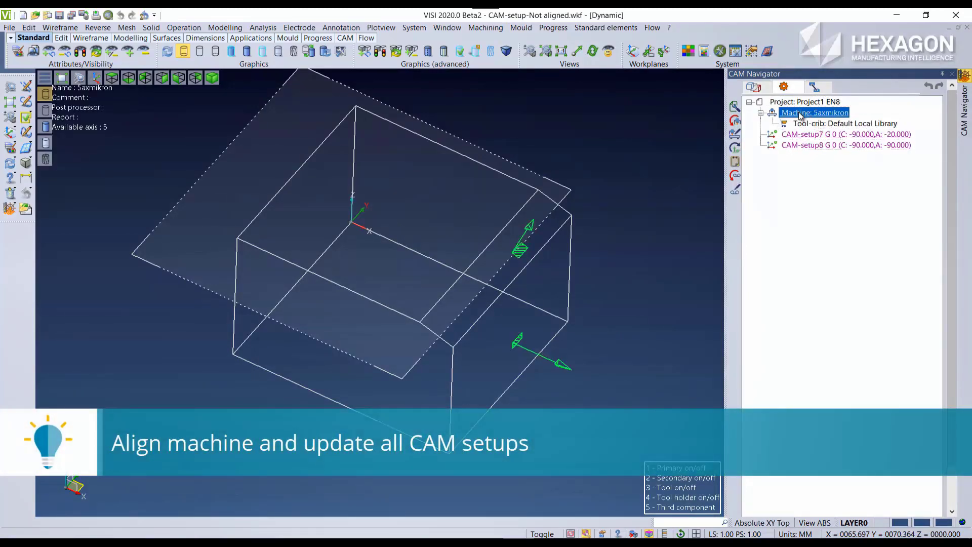
right_click(800, 113)
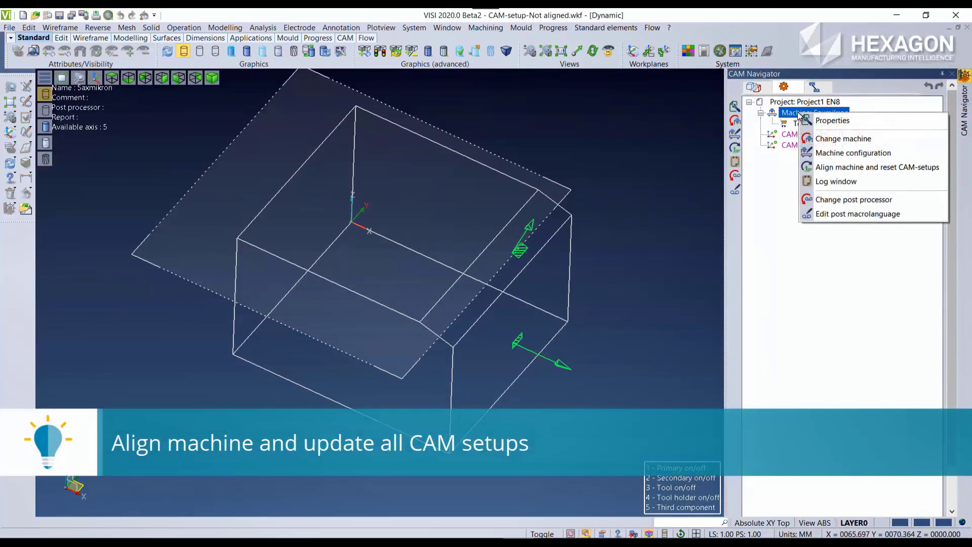
click(849, 169)
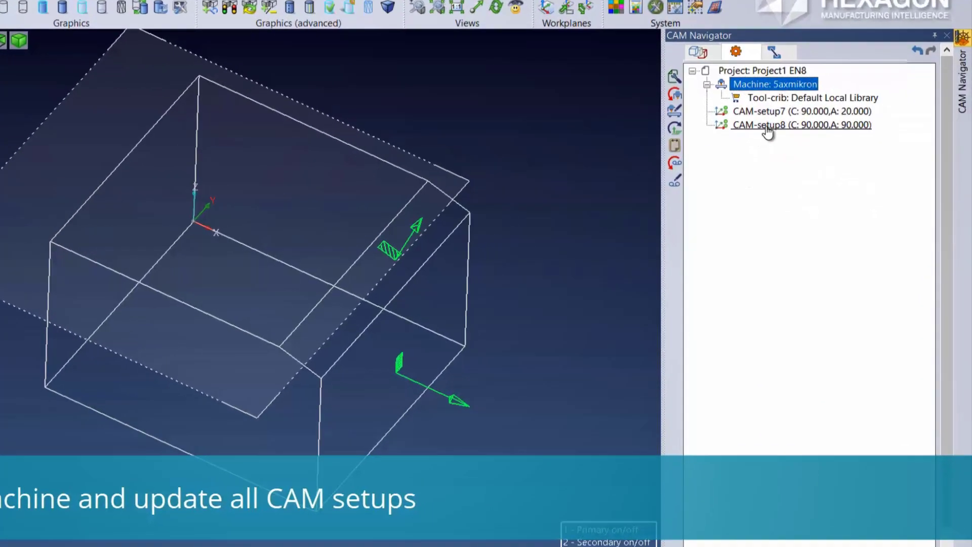
Open CAM-setup7's parameters and set the mechanical angle pair to First solution with angles synchronisation Not aligned.
click(805, 145)
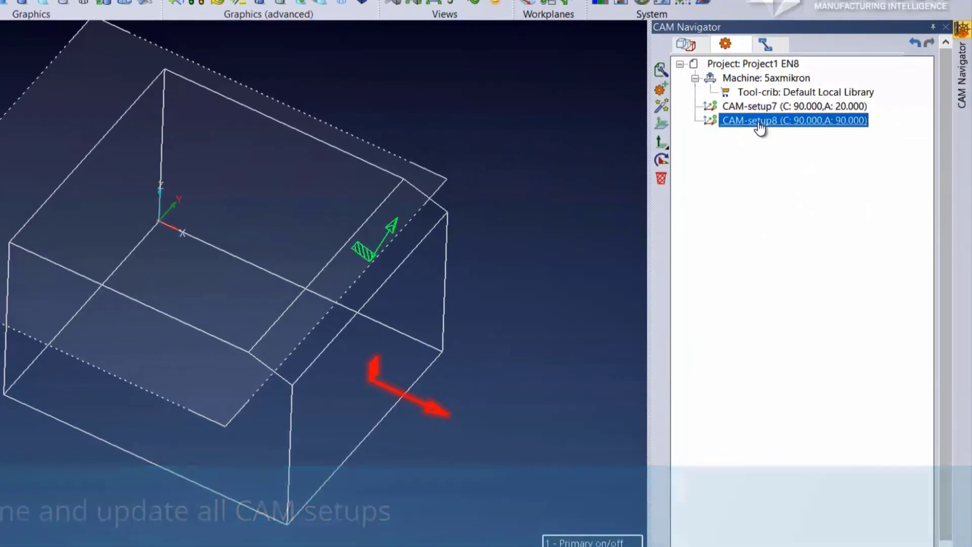
click(748, 106)
double_click(746, 104)
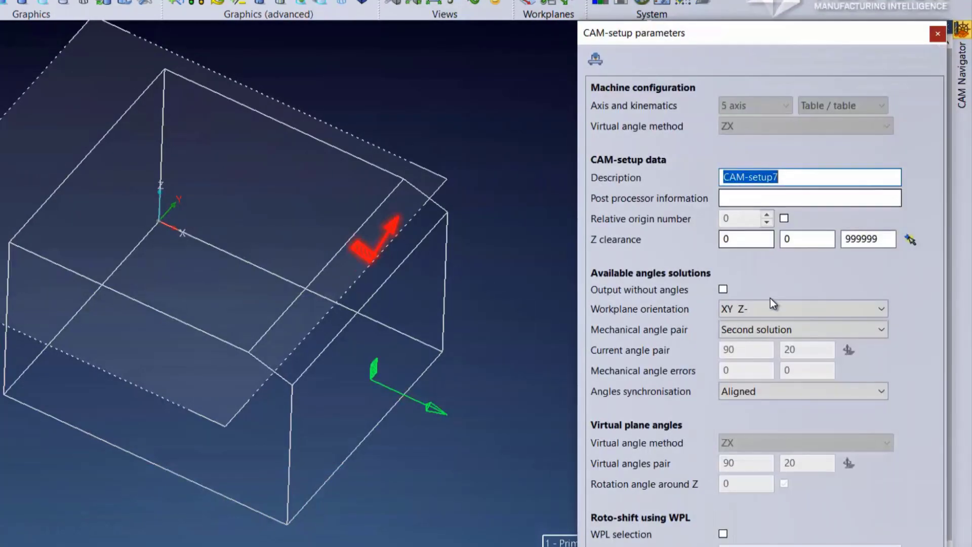
click(771, 330)
click(767, 345)
click(763, 392)
click(761, 413)
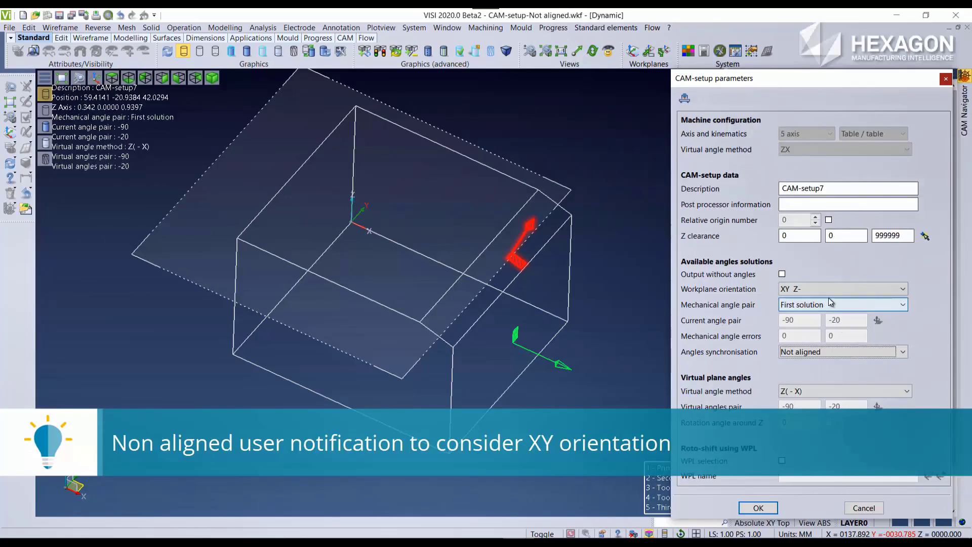
Try the Second solution angle pair without updating the CAM setup orientation, and return the pair to First solution.
click(830, 303)
click(824, 326)
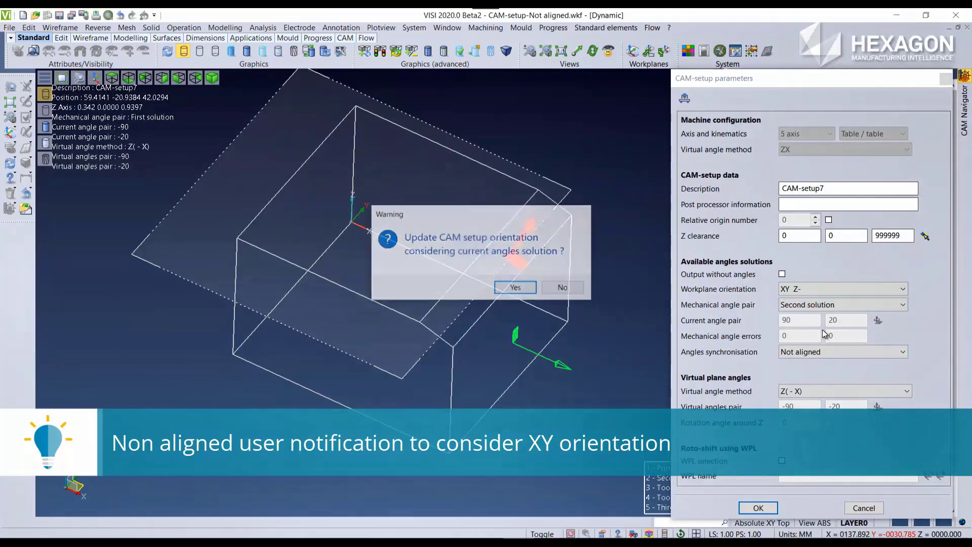
drag(466, 214, 504, 367)
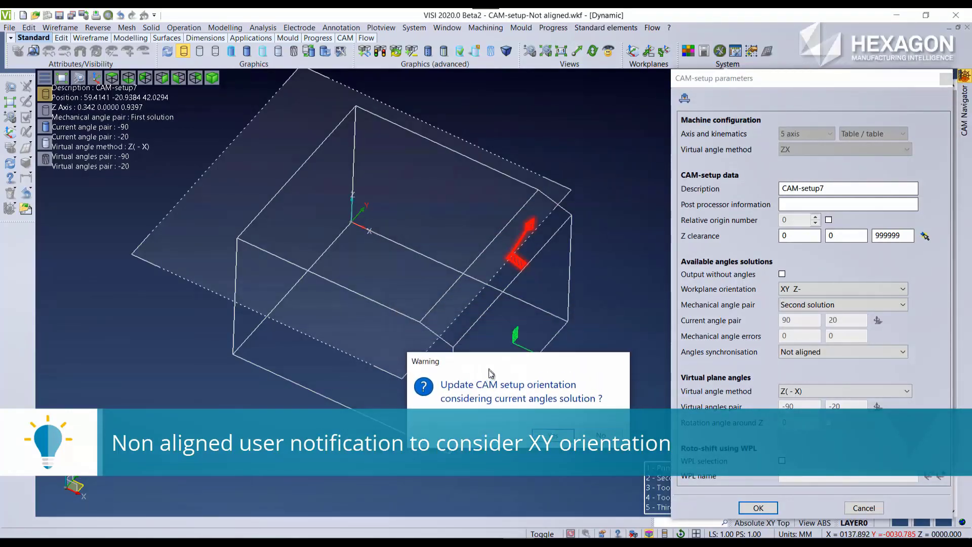
click(602, 442)
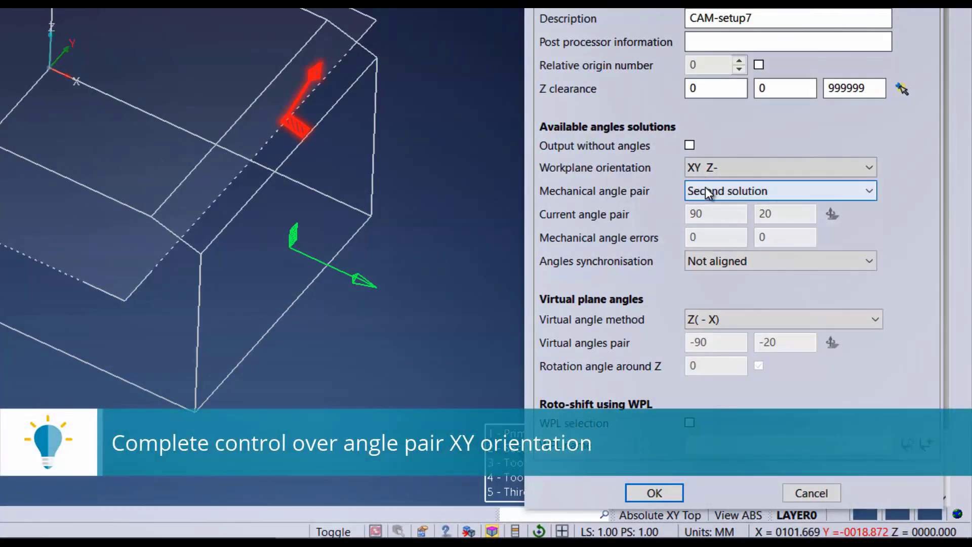
click(710, 196)
click(712, 203)
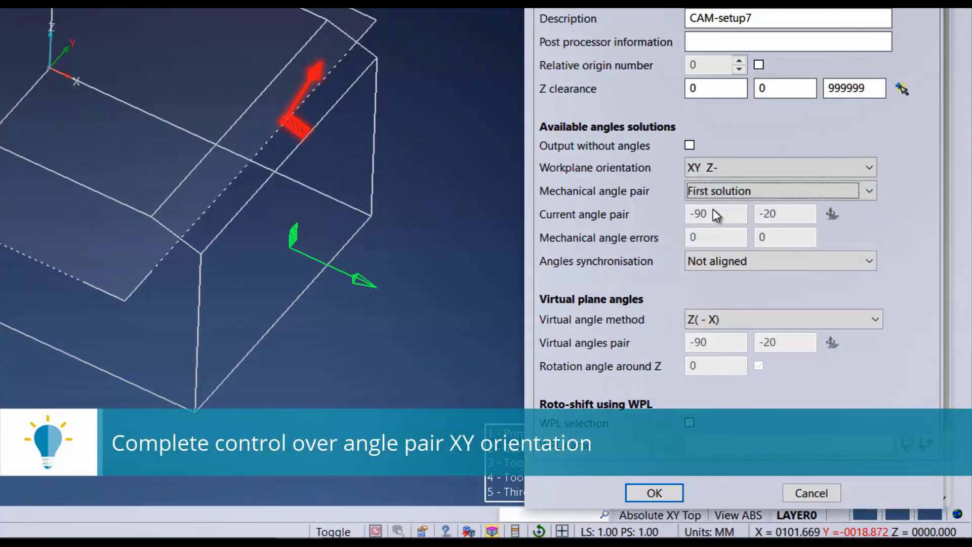
Set the mechanical angle pair to Second solution with the CAM setup orientation updated, and accept the parameters.
click(708, 194)
click(715, 222)
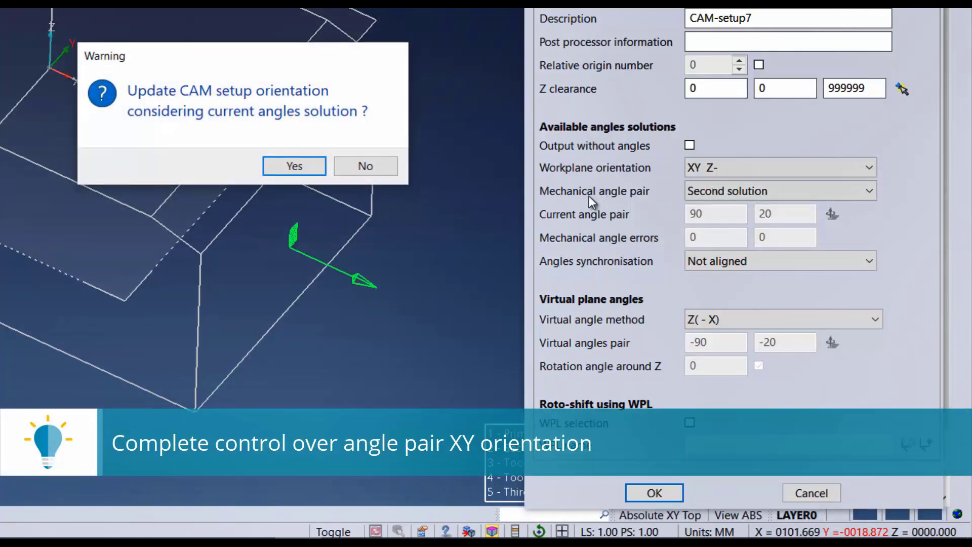
click(292, 166)
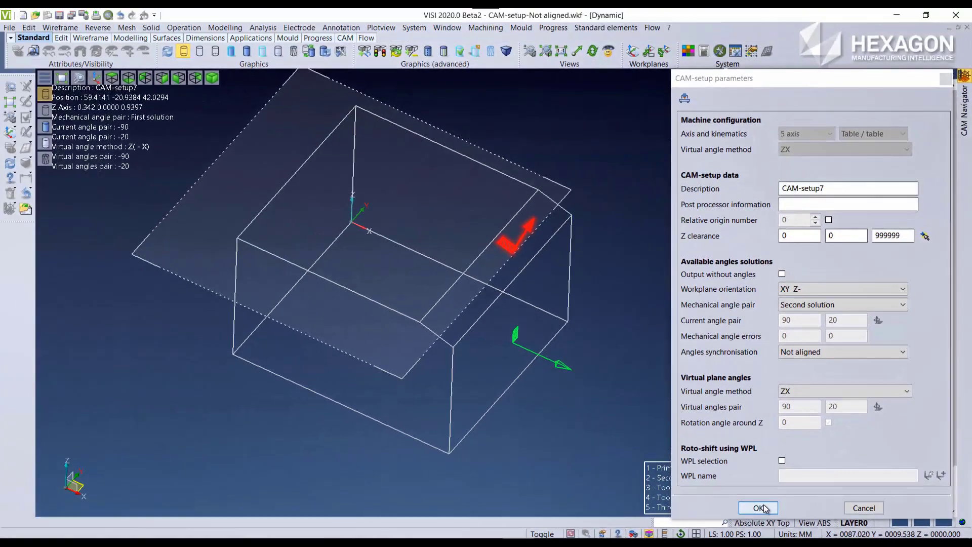
click(720, 502)
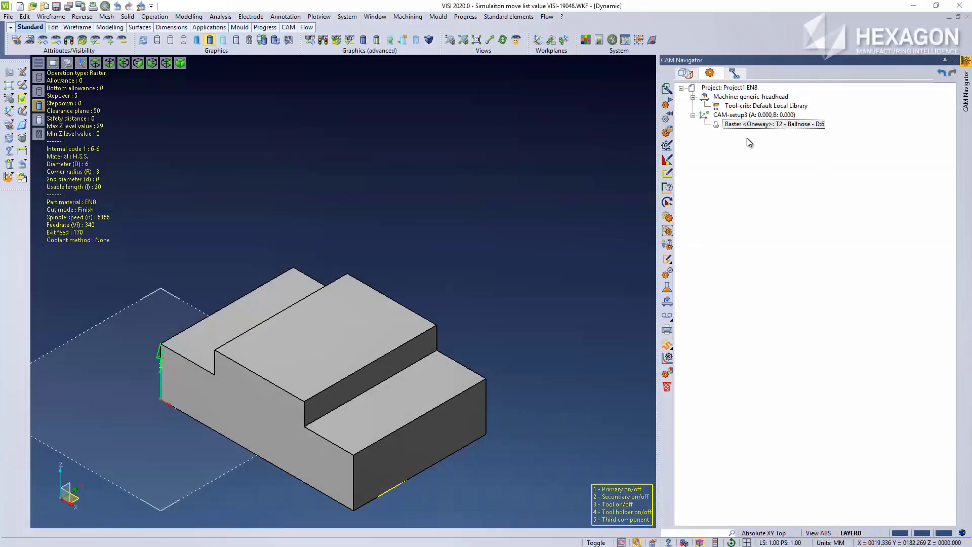
Show the Raster toolpath and query the coordinates of a front corner on the part's raised top face and one on its lower step.
click(719, 126)
mouse_move(474, 257)
middle_down()
mouse_move(486, 248)
mouse_move(476, 254)
middle_up()
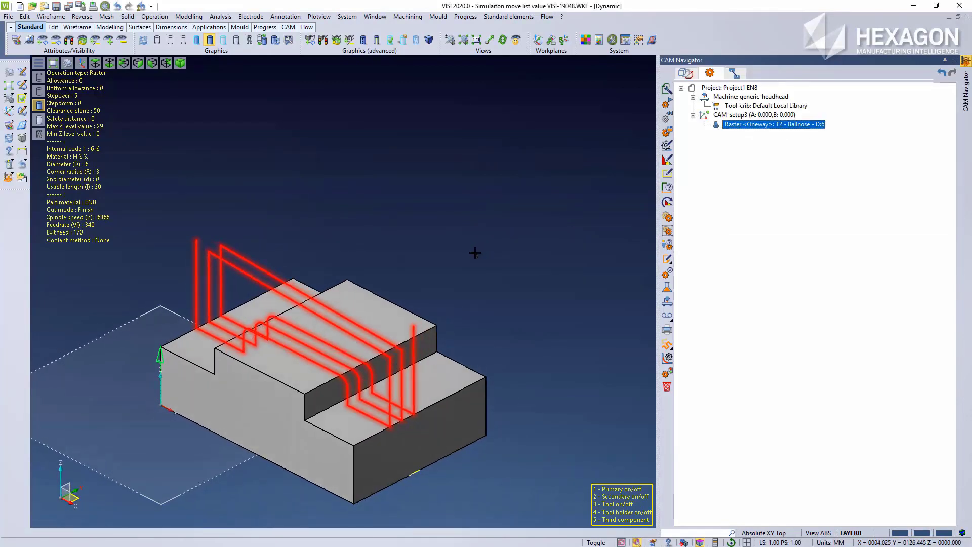
click(8, 150)
click(22, 150)
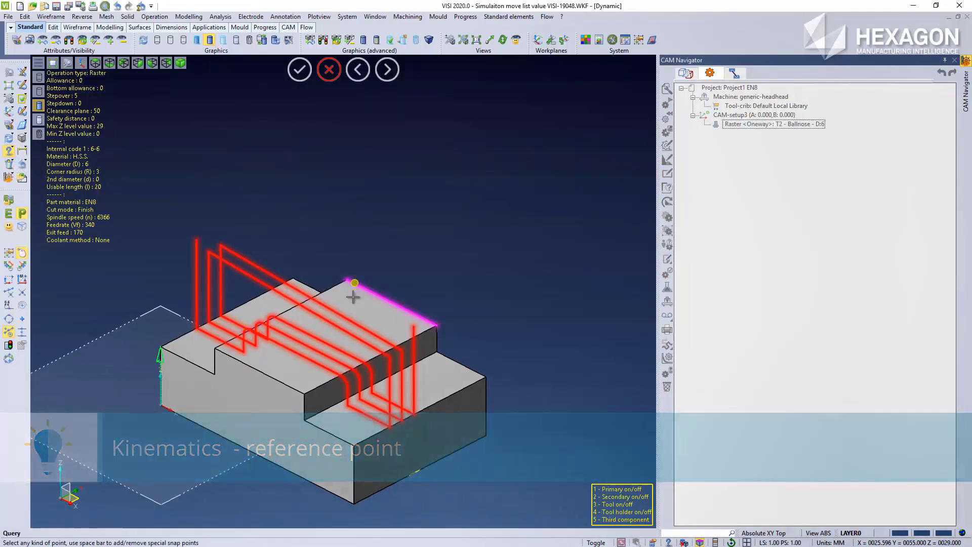
click(302, 392)
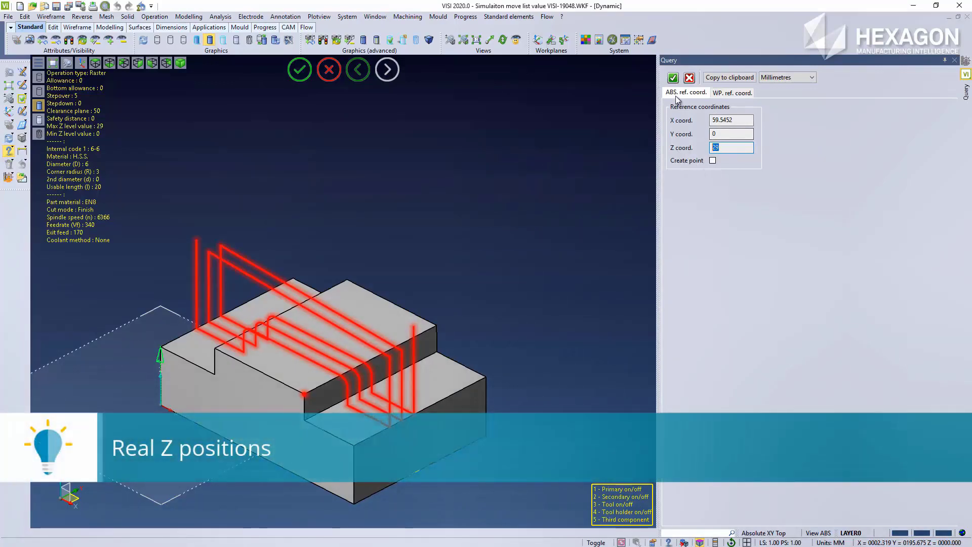
click(673, 78)
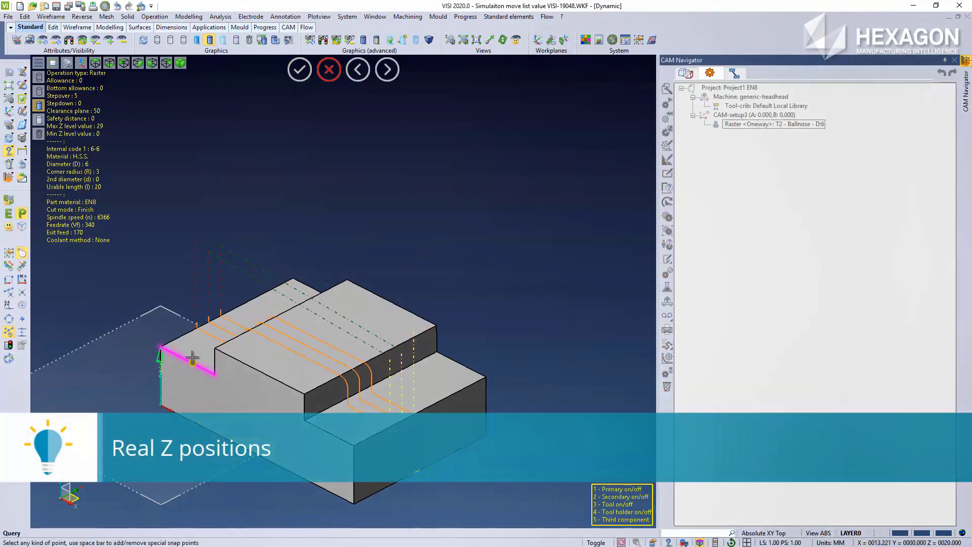
click(160, 346)
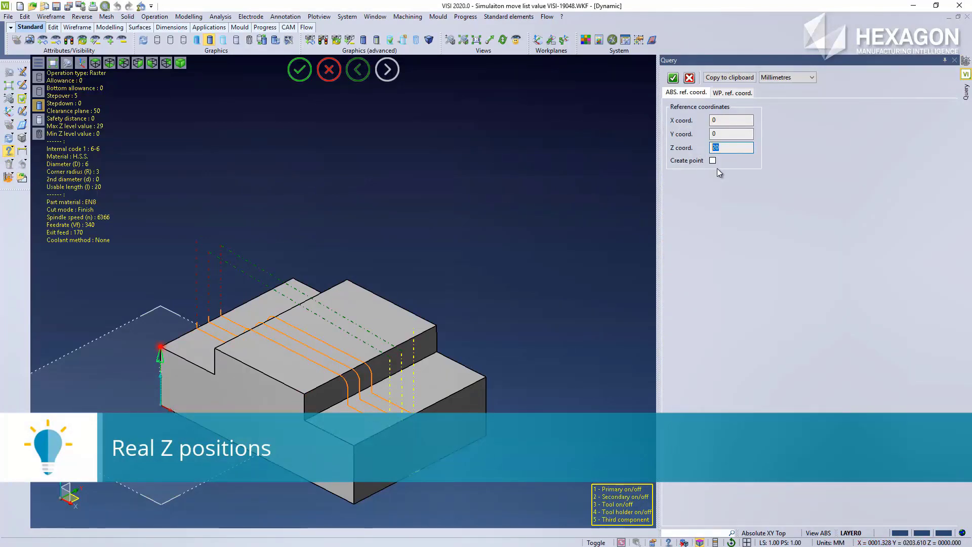
click(311, 74)
Open the Raster operation in Path-lab, show the tool and move it to the lower step's end point to check its Z value.
click(754, 125)
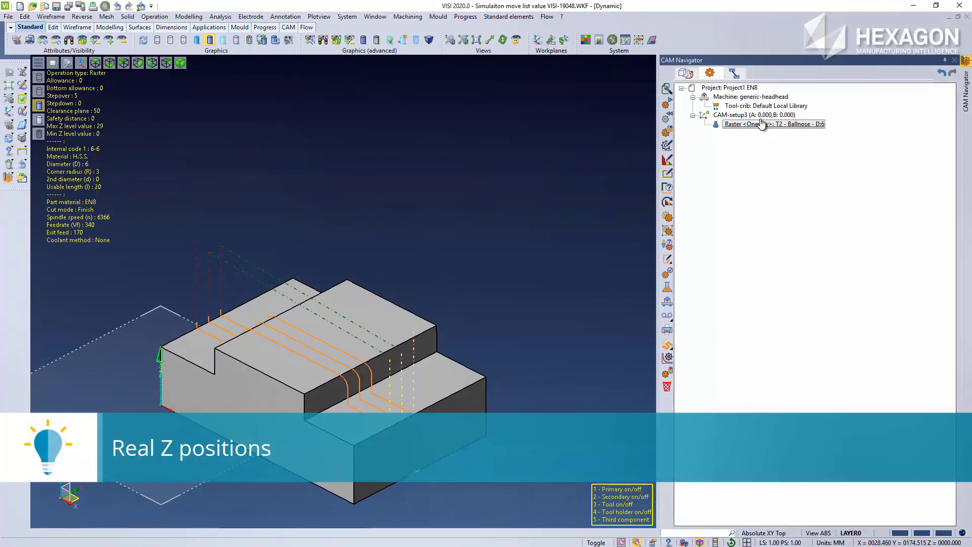
click(668, 288)
click(715, 76)
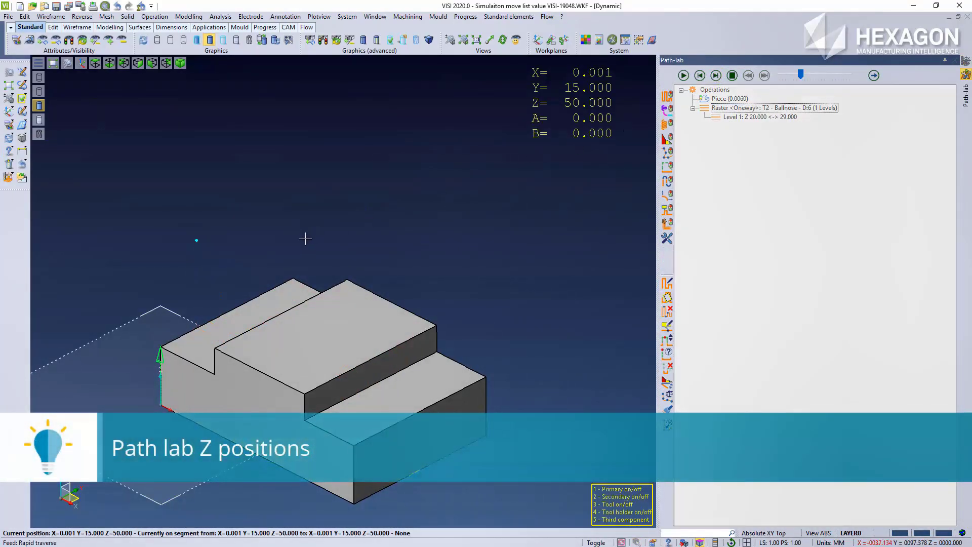
key(3)
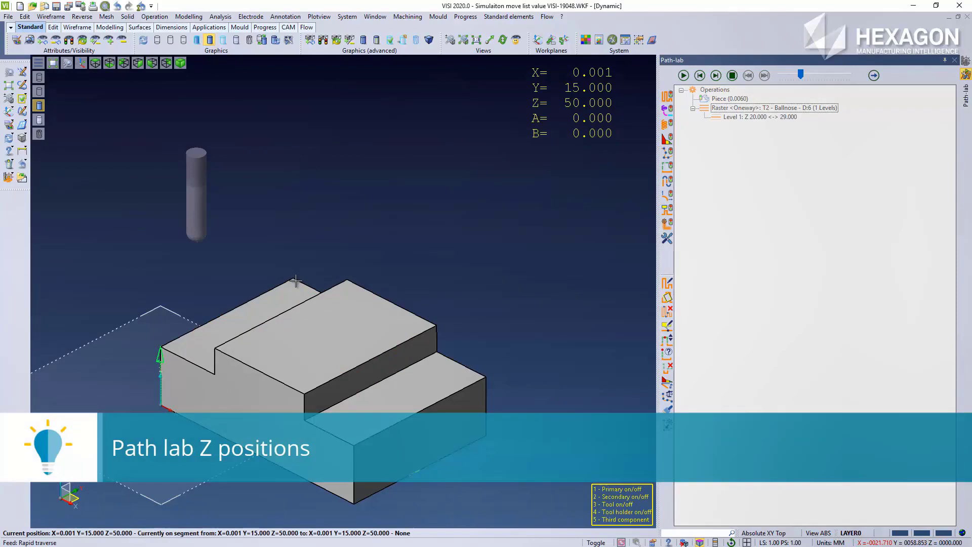
click(715, 76)
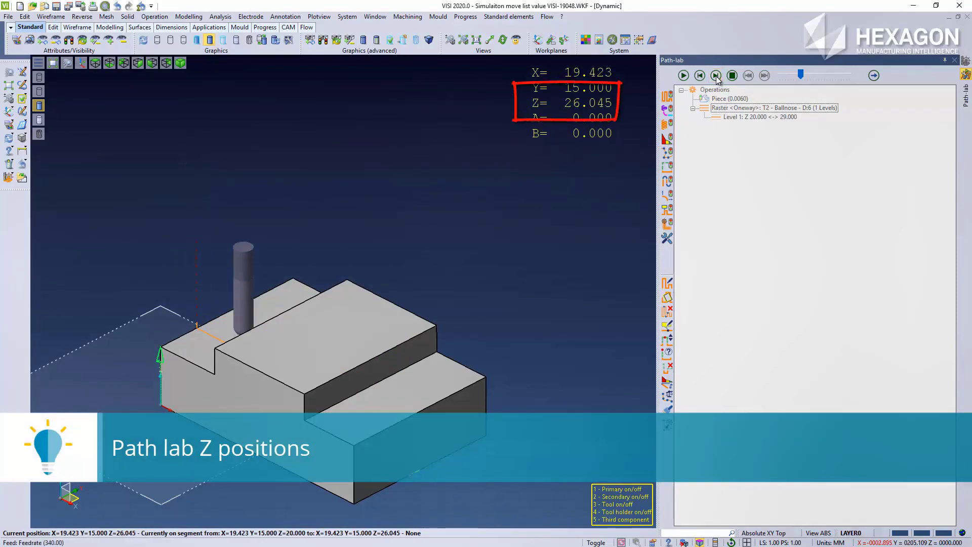
click(700, 76)
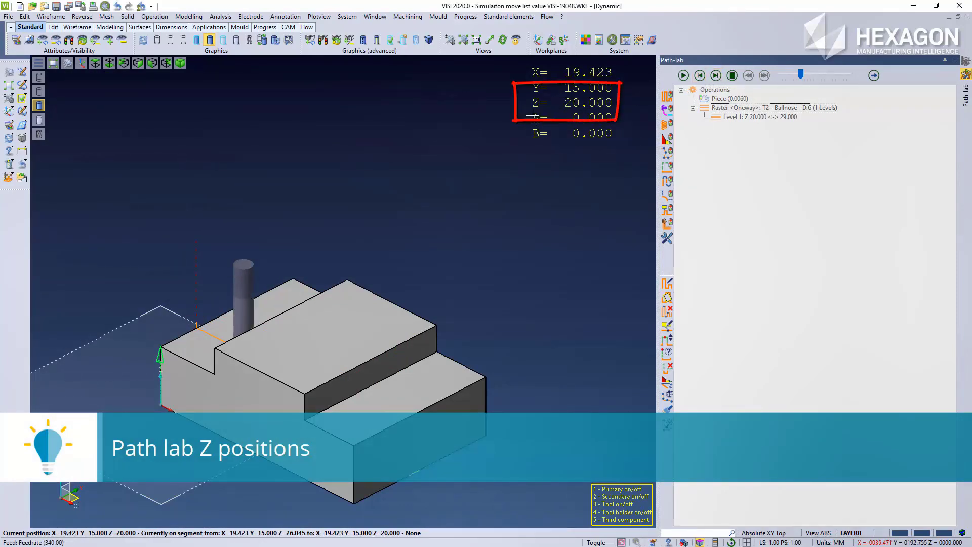
Advance the tool point by point up to the raised top face to check its Z value, and close Path-lab.
click(716, 75)
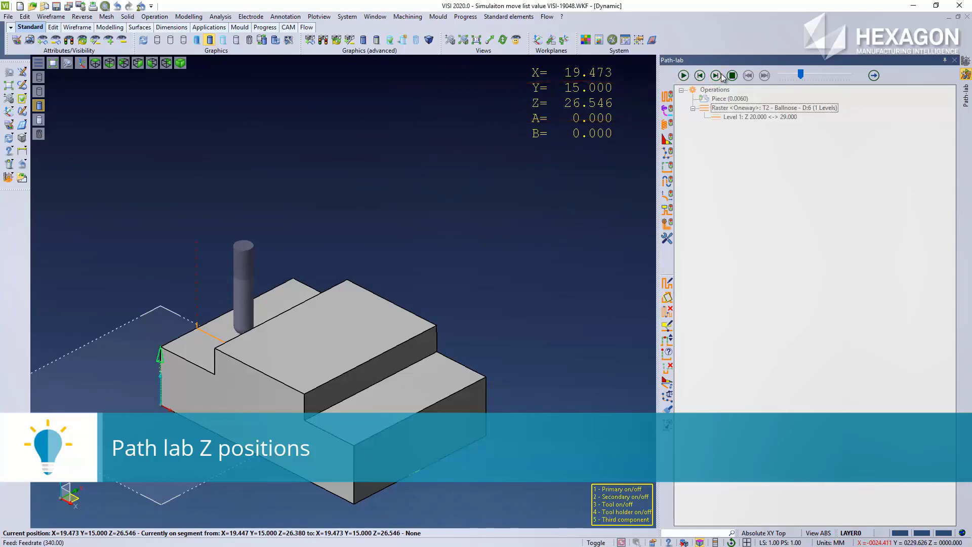
click(723, 78)
click(723, 77)
click(722, 78)
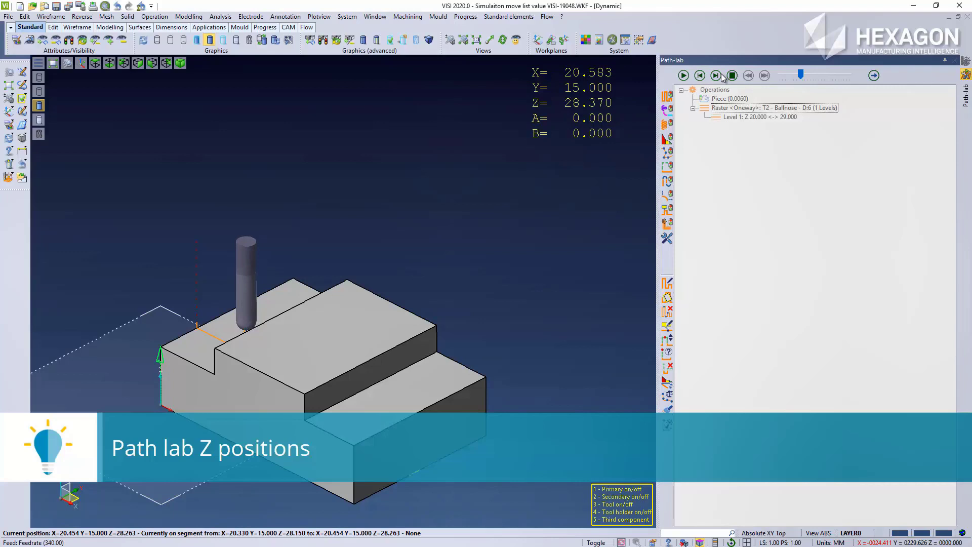
click(723, 78)
click(723, 78)
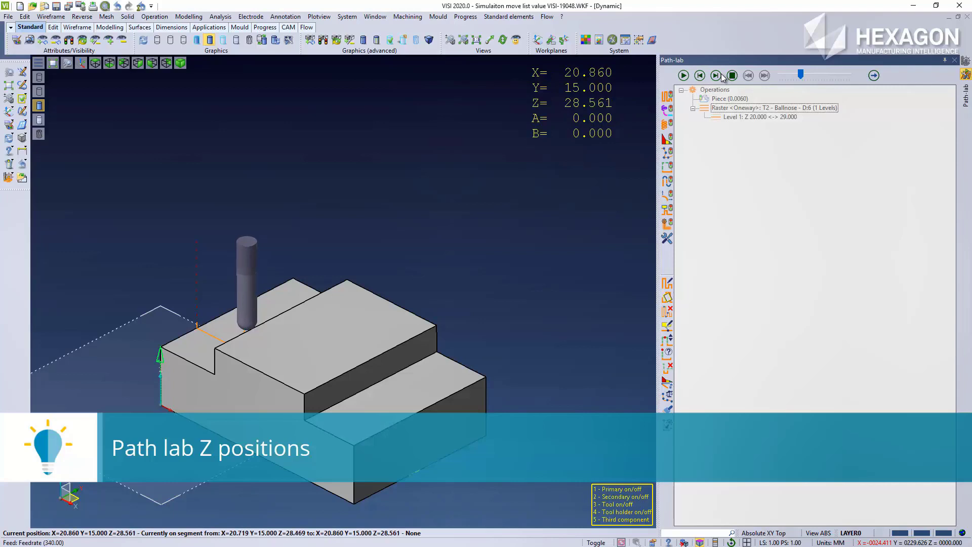
click(716, 75)
click(716, 75)
click(715, 76)
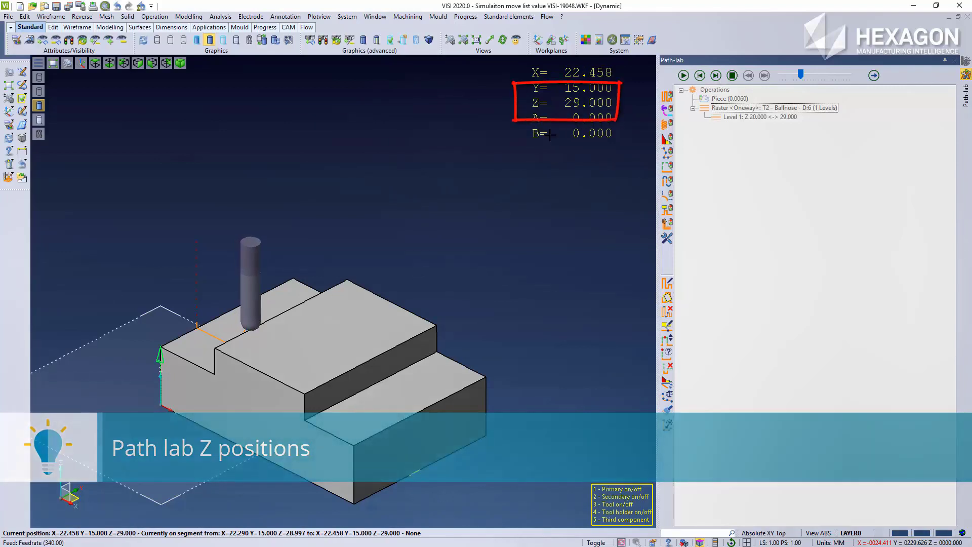
key(Right)
key(Left)
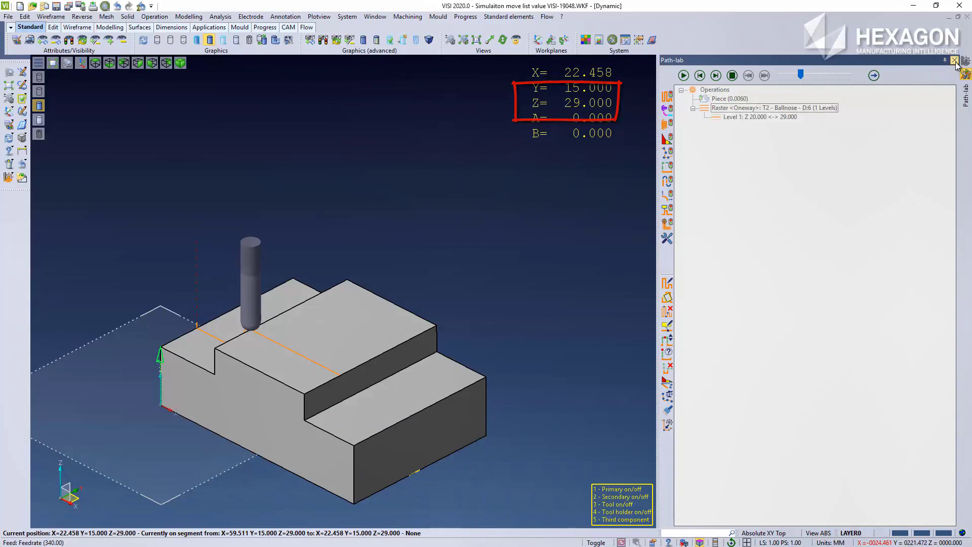
click(874, 76)
Launch the kinematics simulation of the Raster operation with the default parameters, maximise the simulator and widen its Move List.
right_click(761, 130)
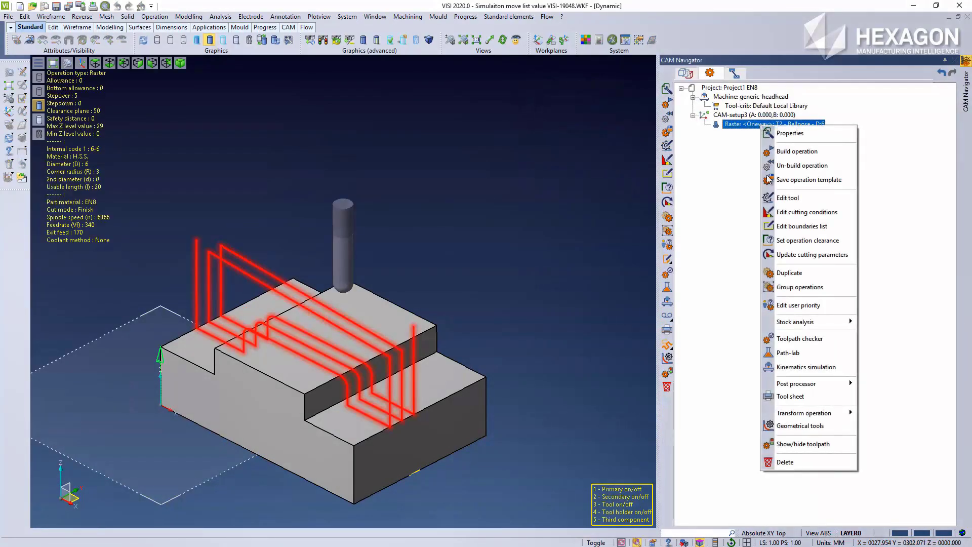
click(797, 374)
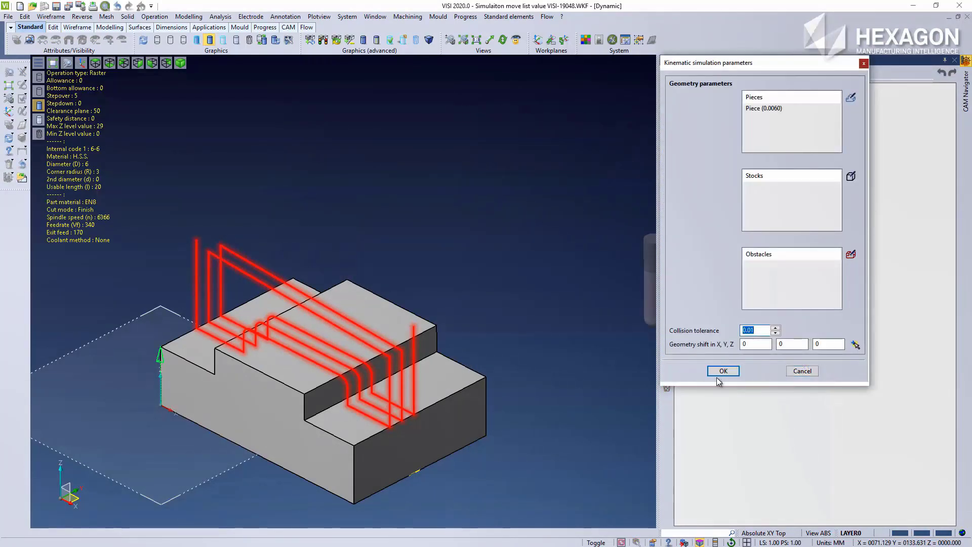
click(720, 373)
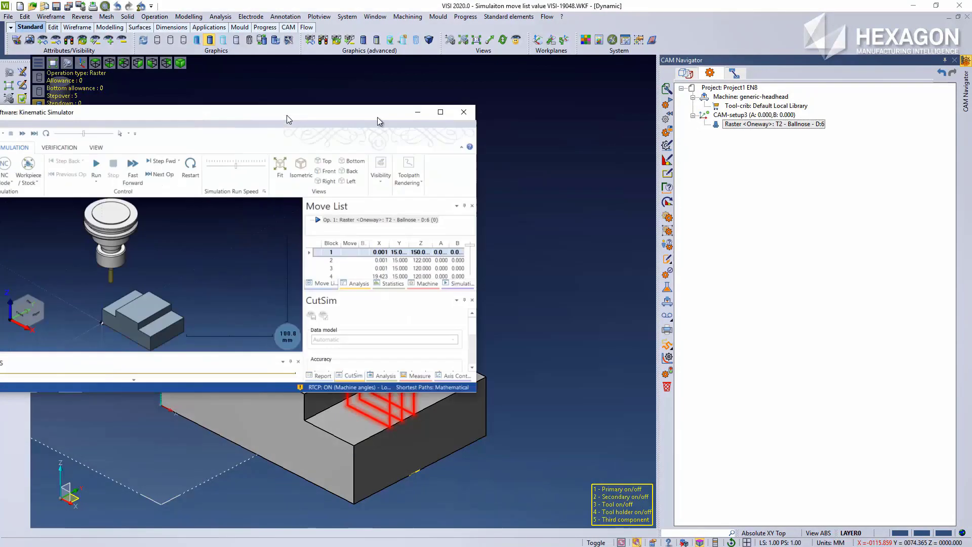
drag(378, 117, 546, 112)
double_click(547, 109)
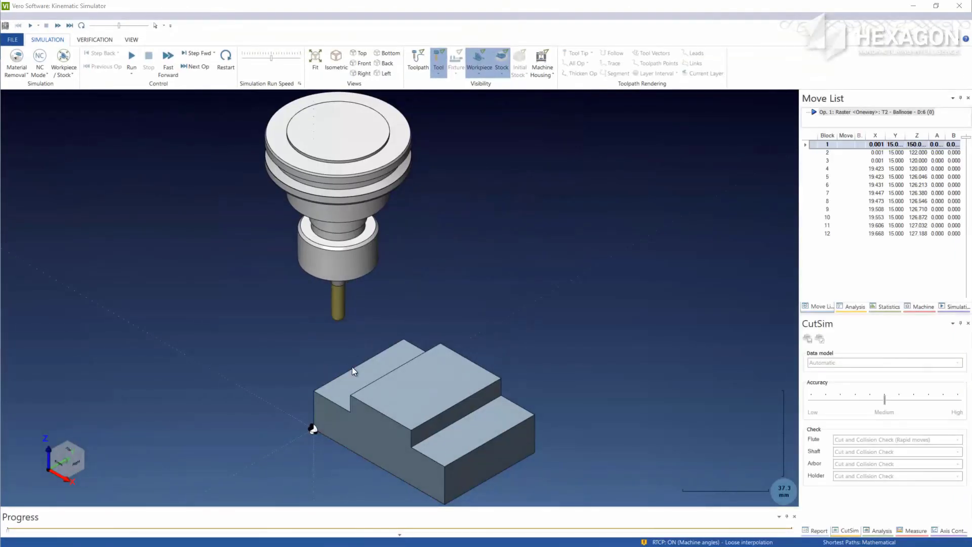
drag(799, 255, 720, 248)
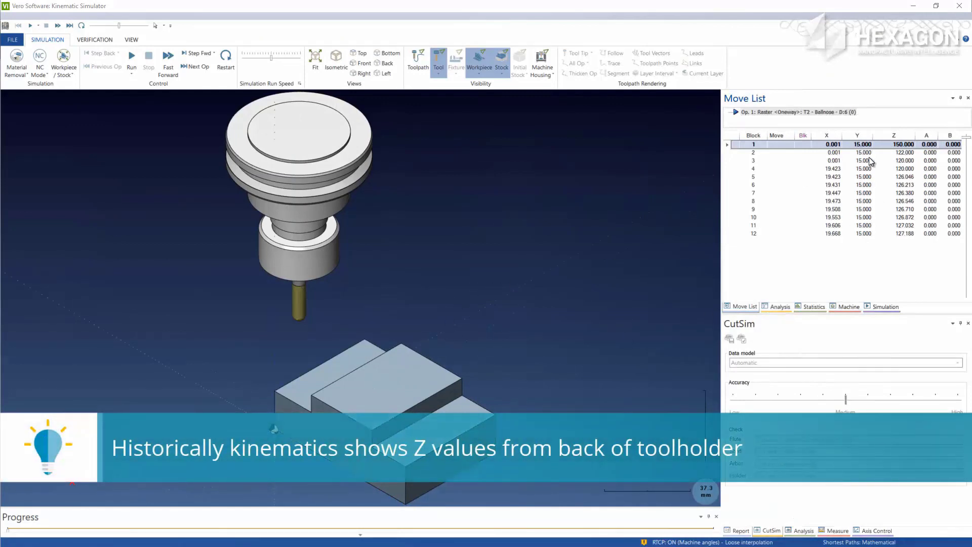
Show the toolpath and go through the Move List blocks from the lower step towards the raised face, examining their Z values.
scroll(868, 156, down, 8)
scroll(867, 154, up, 1)
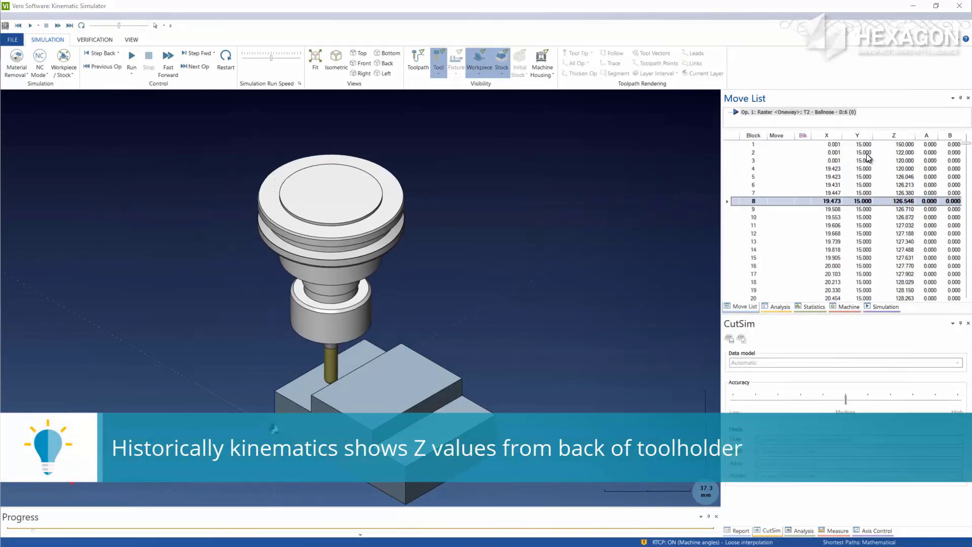
scroll(867, 157, up, 4)
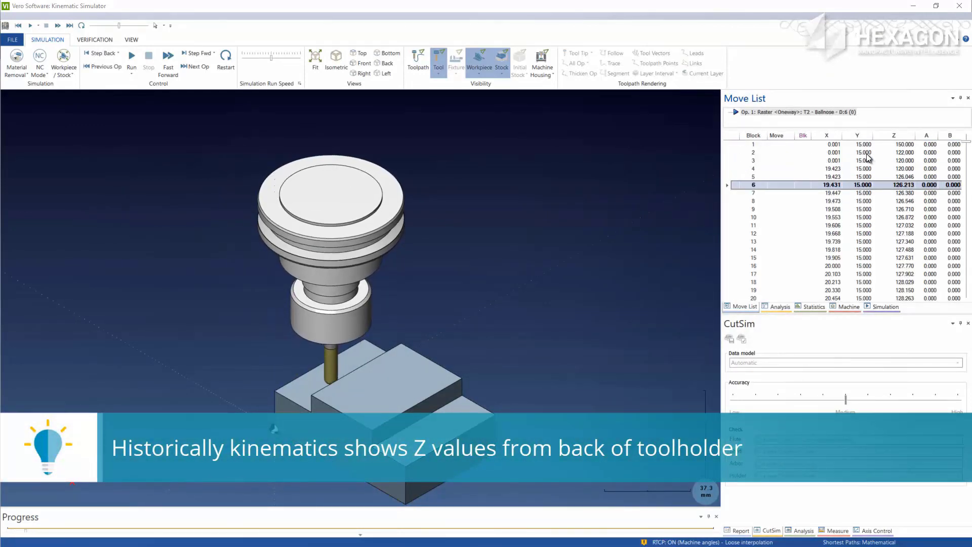
click(411, 65)
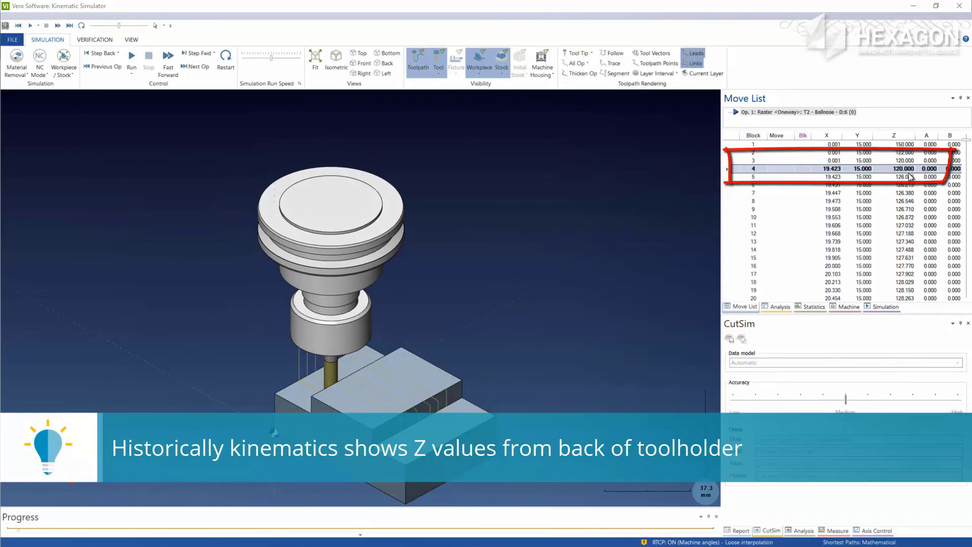
click(906, 176)
scroll(893, 180, down, 9)
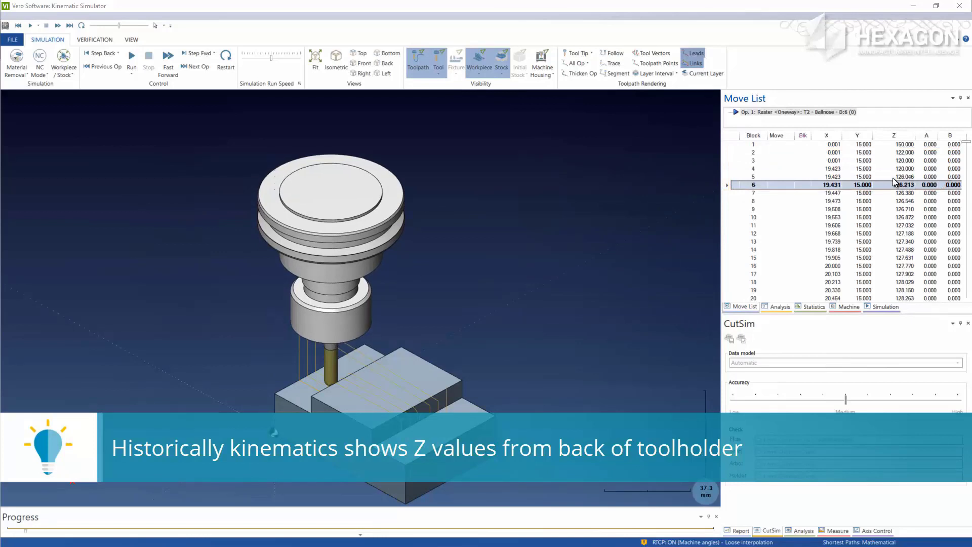
scroll(891, 222, down, 10)
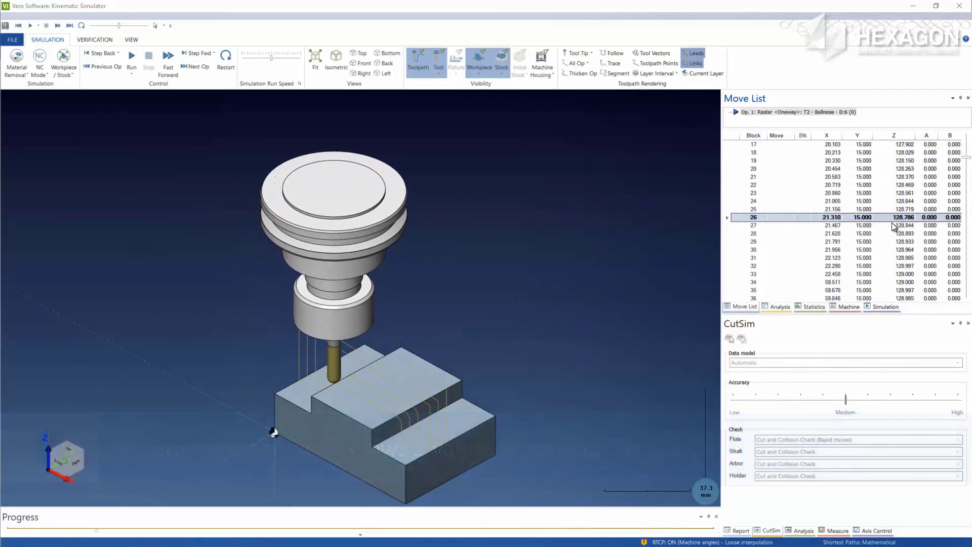
Move through the Move List to block 33 on the raised top face to check its Z value, and close the simulator.
scroll(891, 223, down, 8)
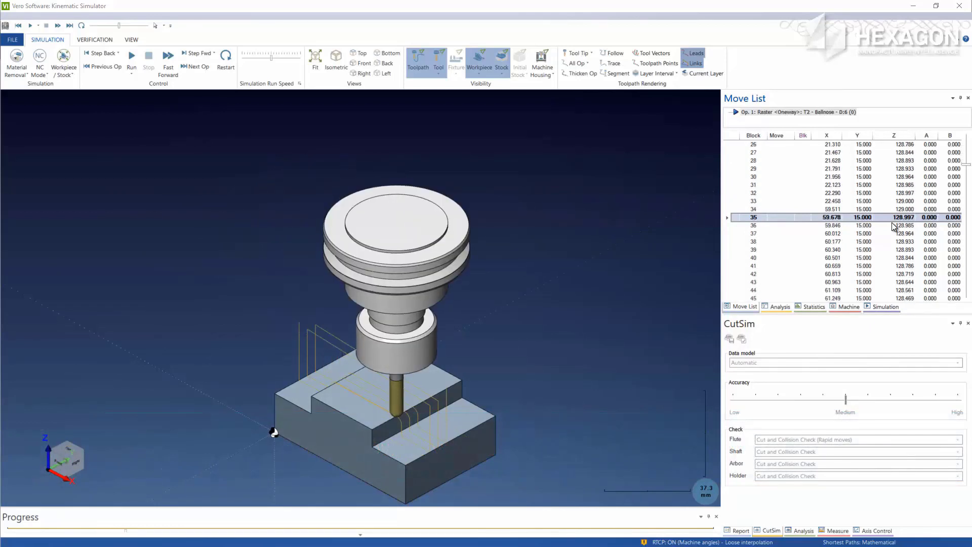
scroll(891, 223, down, 1)
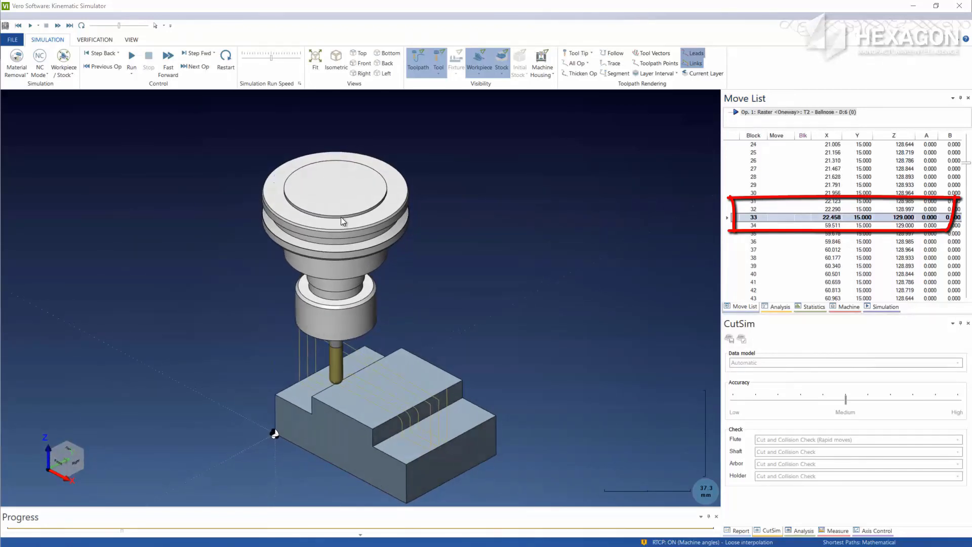
click(959, 6)
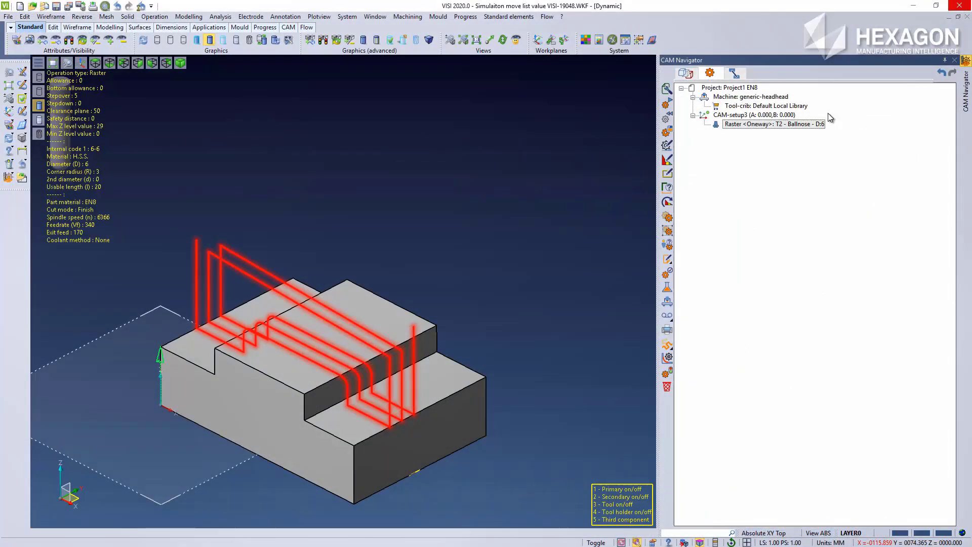
Open the holder assembly of the Raster operation's tool to check its presetting, overhang and gauge length, then leave it unchanged and close the tool-crib.
click(742, 128)
right_click(740, 126)
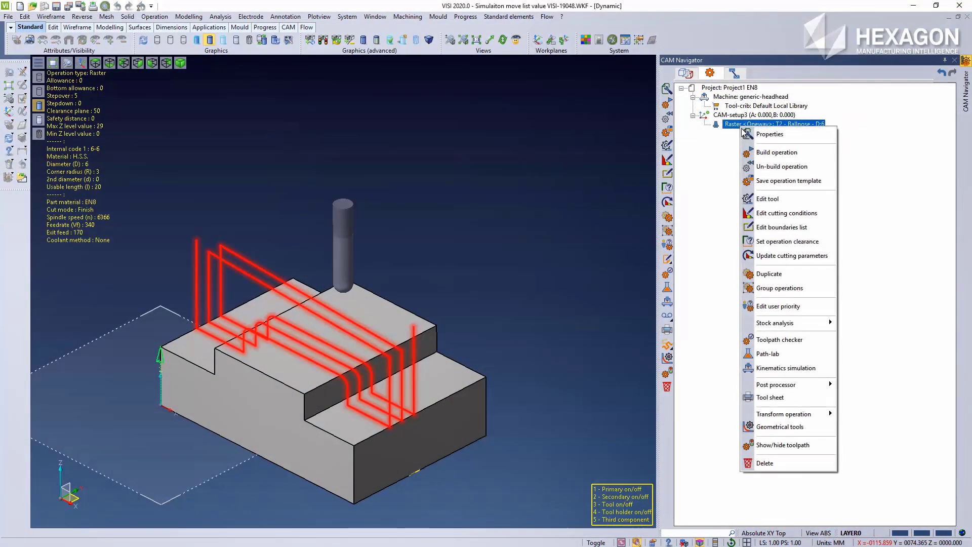
click(771, 198)
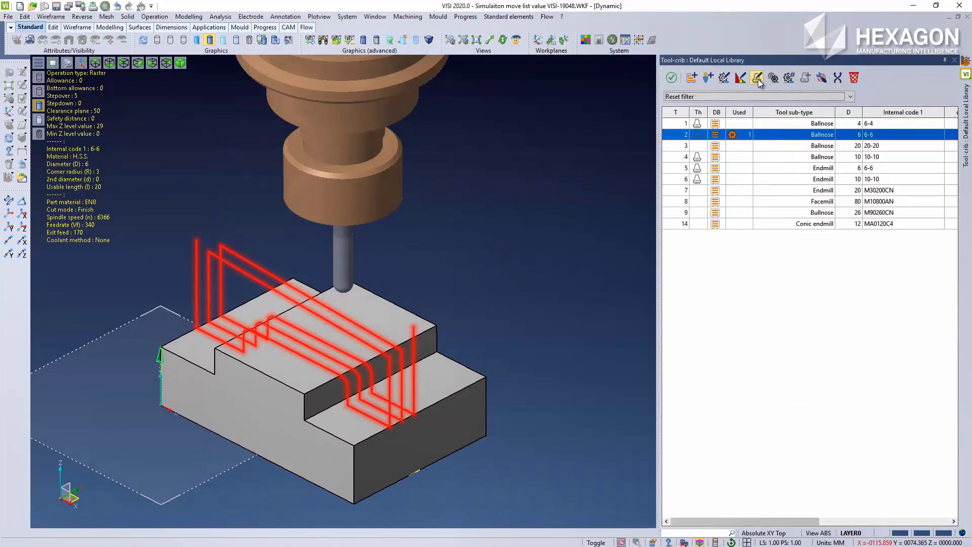
click(760, 82)
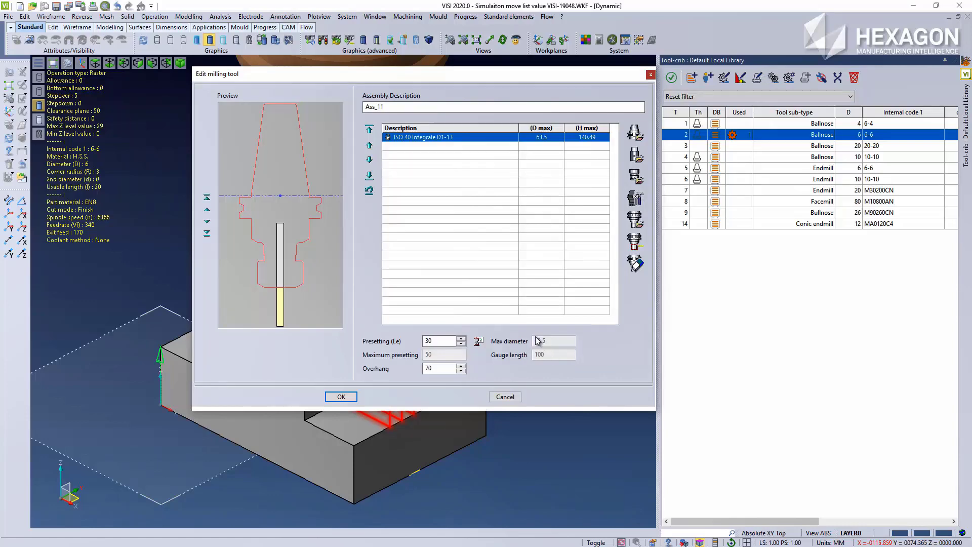
click(447, 368)
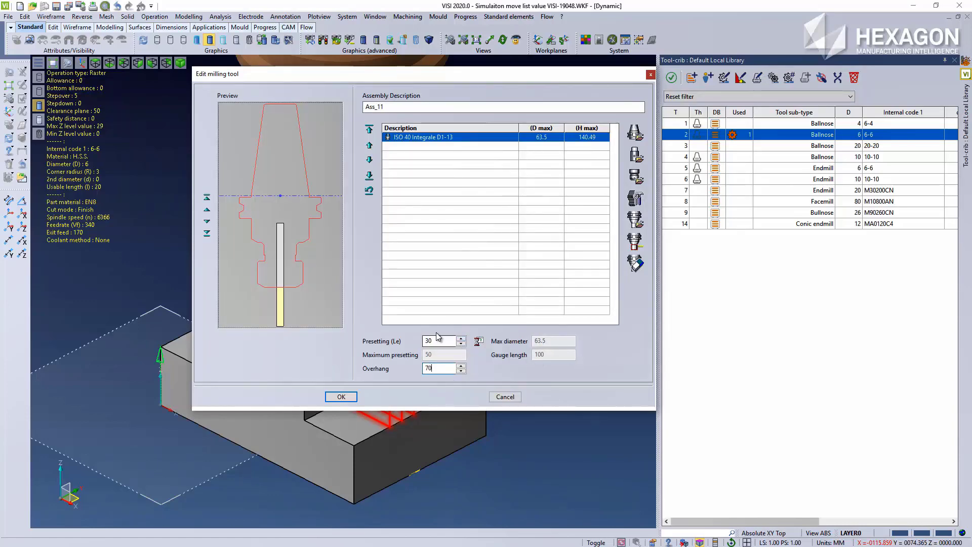
click(518, 396)
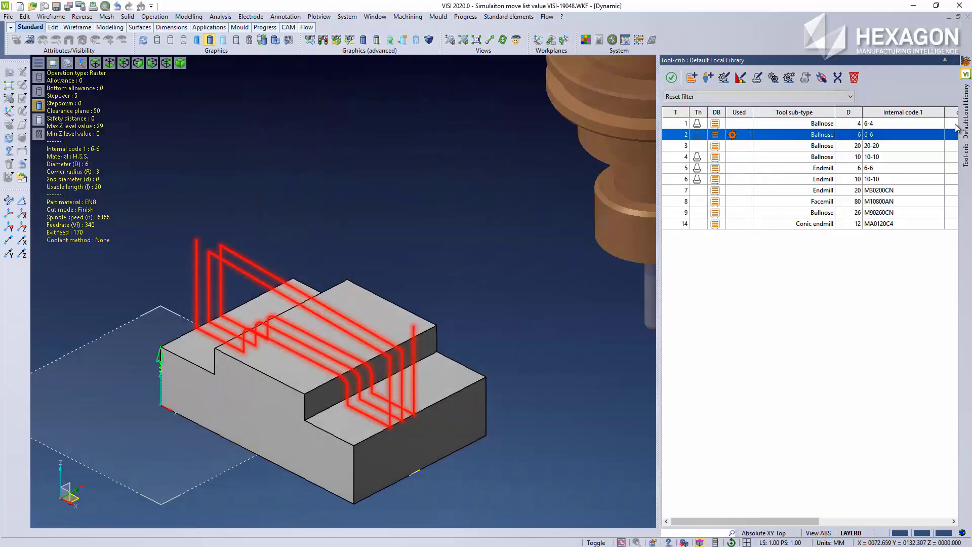
click(954, 60)
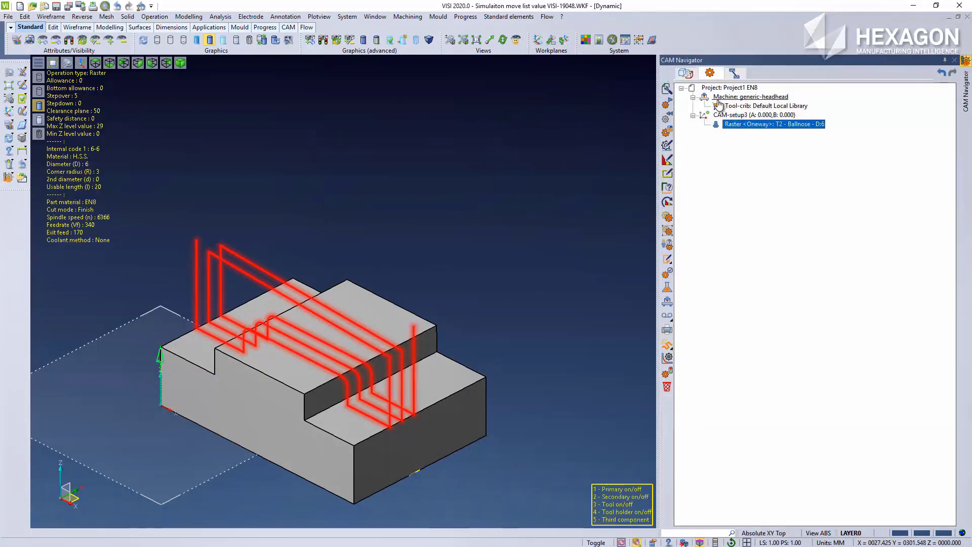
Set the simulation coordinates option for kinematics simulation to Tool tip reference in the toolpath simulation properties.
click(685, 73)
click(714, 88)
double_click(714, 88)
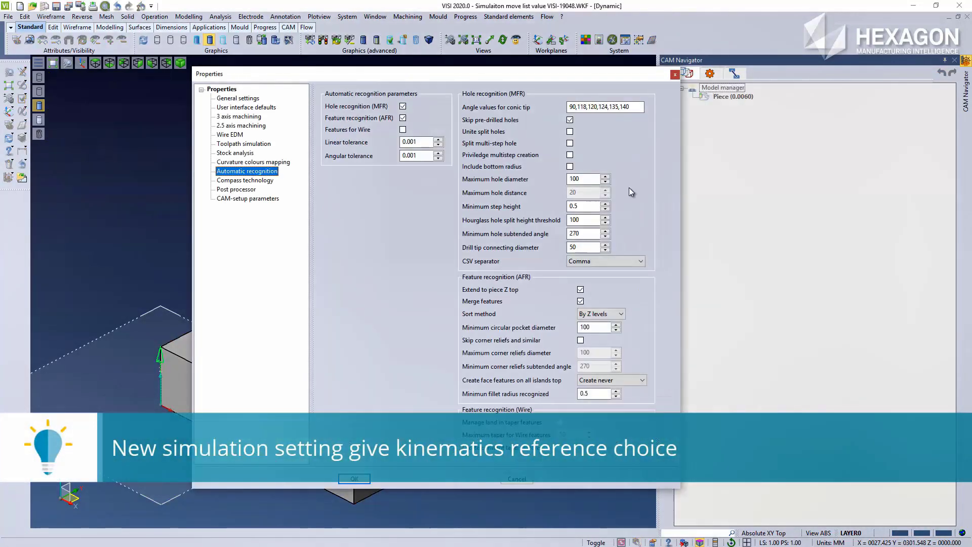
click(238, 143)
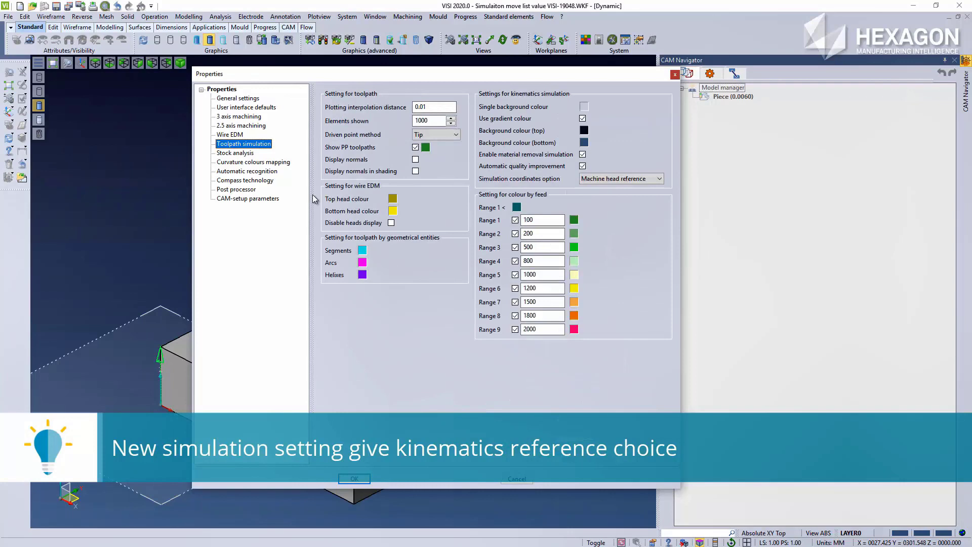
click(633, 179)
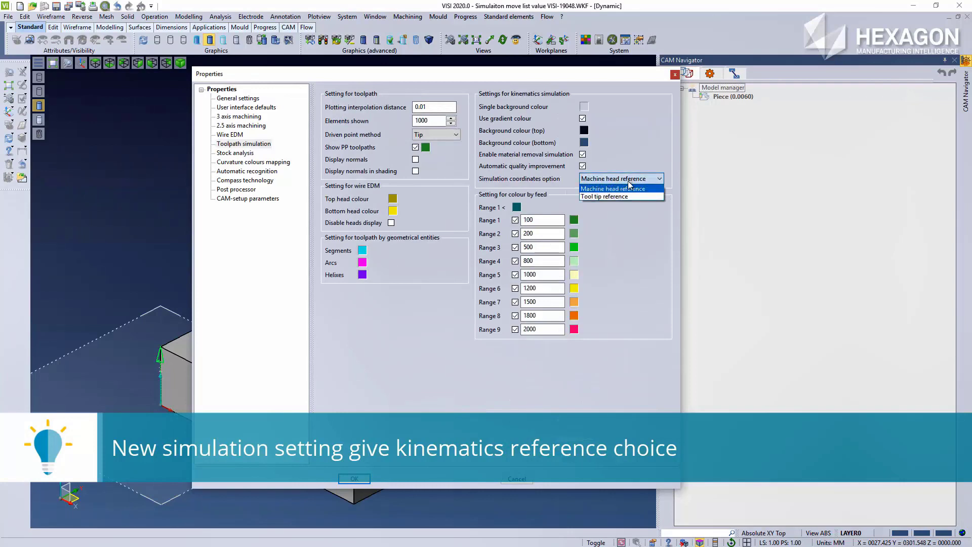
click(604, 196)
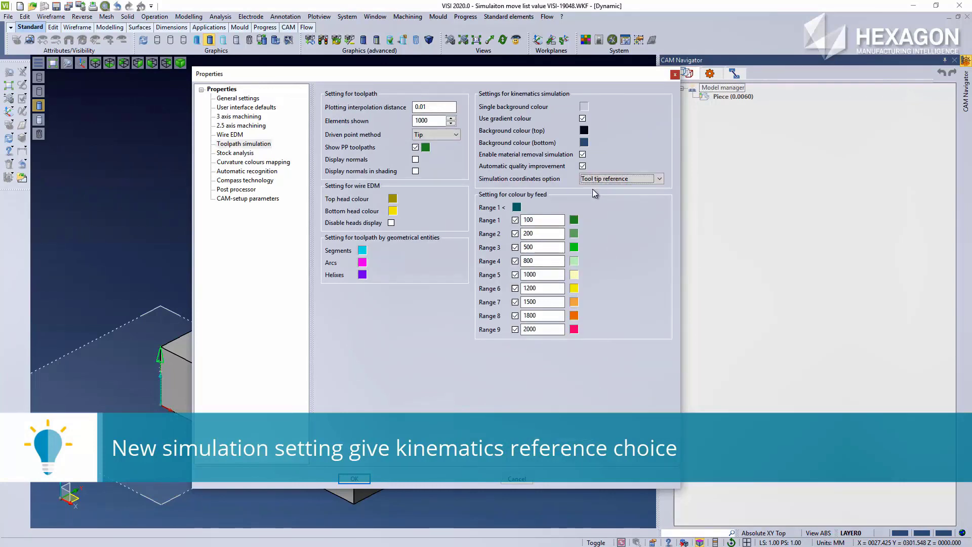
click(354, 478)
Open the Raster operation in Path-lab, advance the tool across the raised top face to check its Z value, and close Path-lab.
click(710, 75)
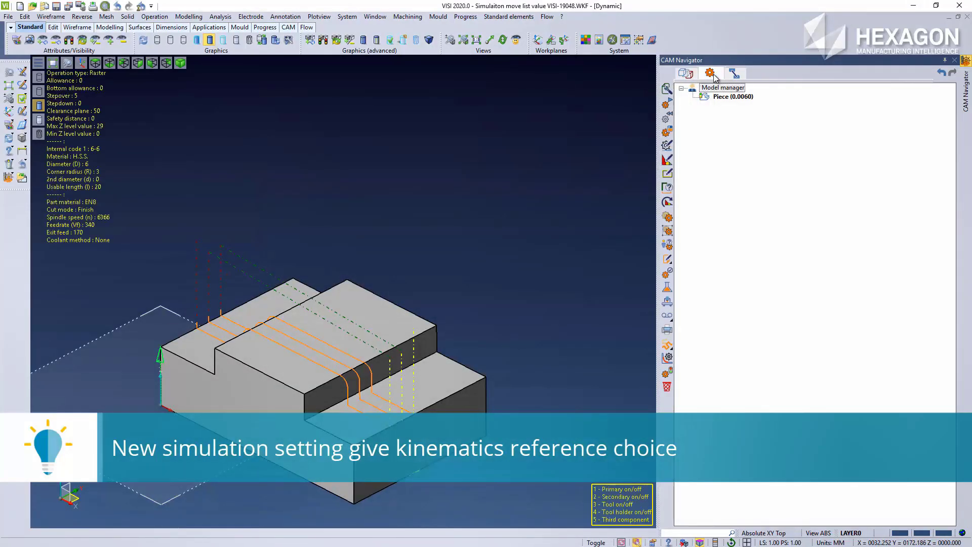
double_click(758, 129)
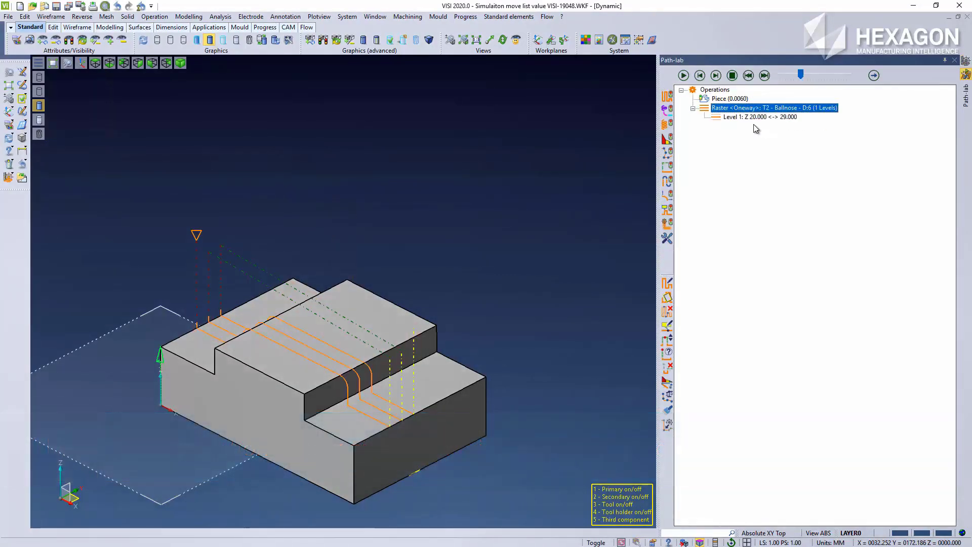
click(713, 78)
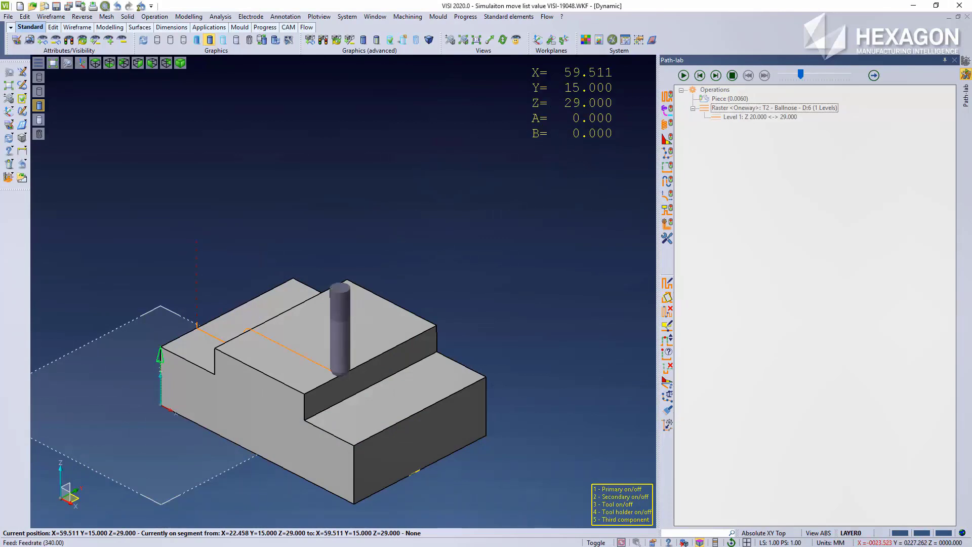
click(954, 59)
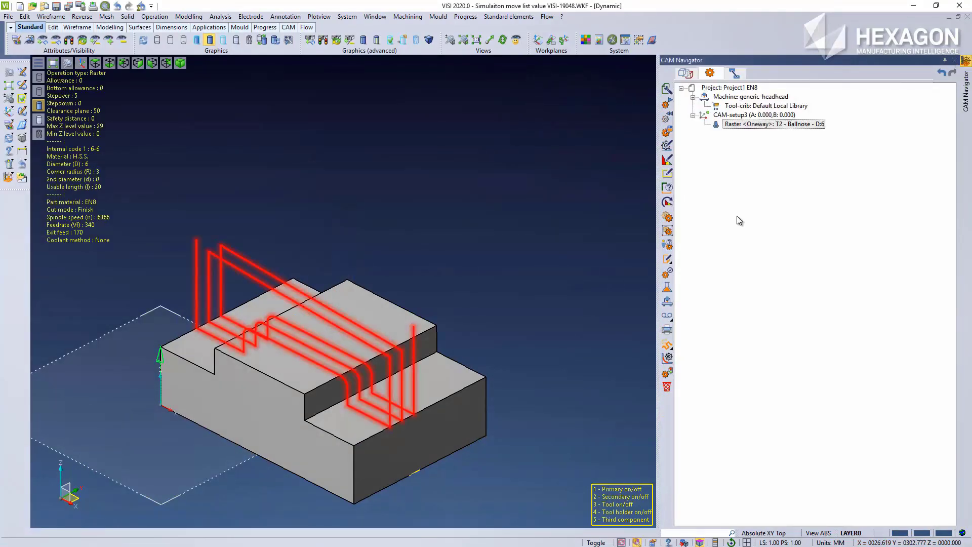
Launch the kinematics simulation of the Raster operation with the default parameters.
right_click(754, 127)
click(790, 179)
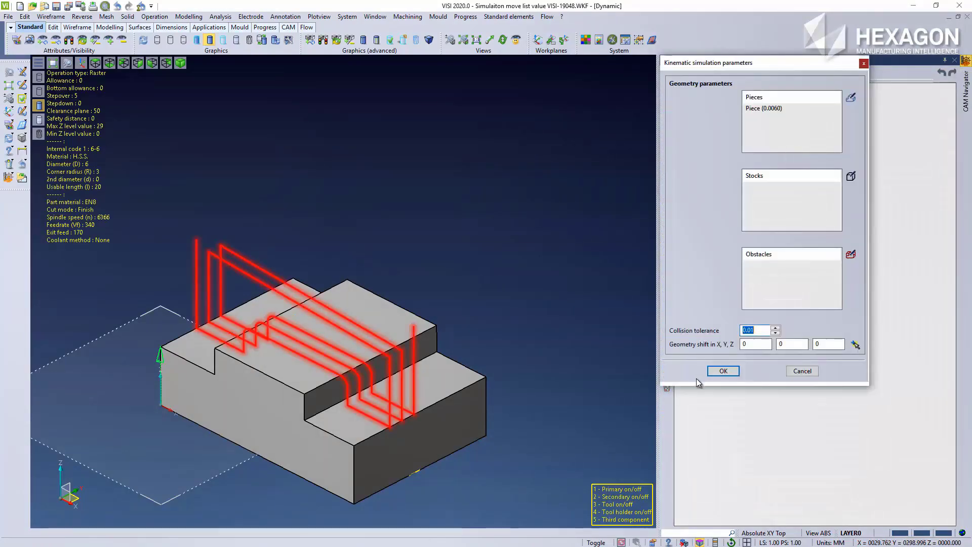
click(723, 370)
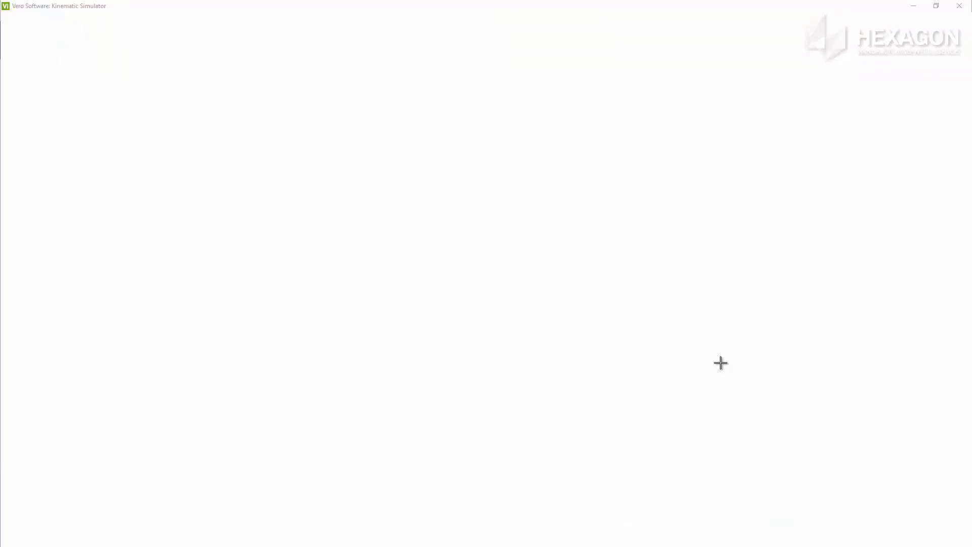
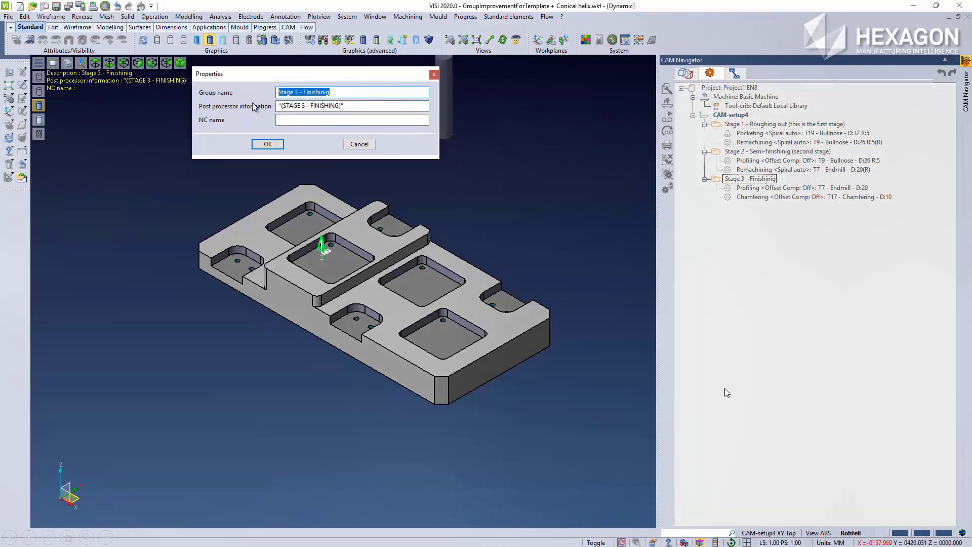
Accept the Stage 3 group properties and save all three stages' operations as the template "My 2D machining template", using template cutting conditions on load.
click(267, 144)
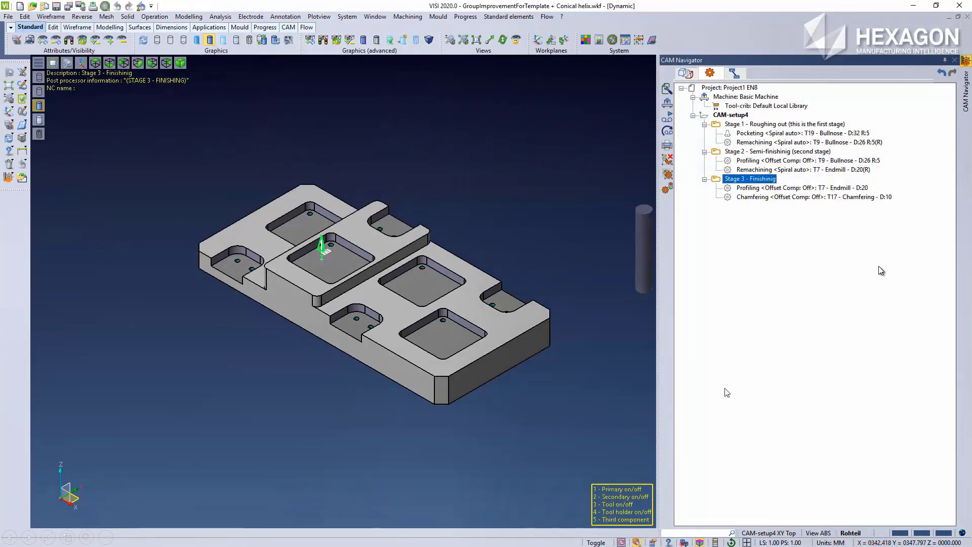
drag(880, 271, 784, 119)
right_click(769, 134)
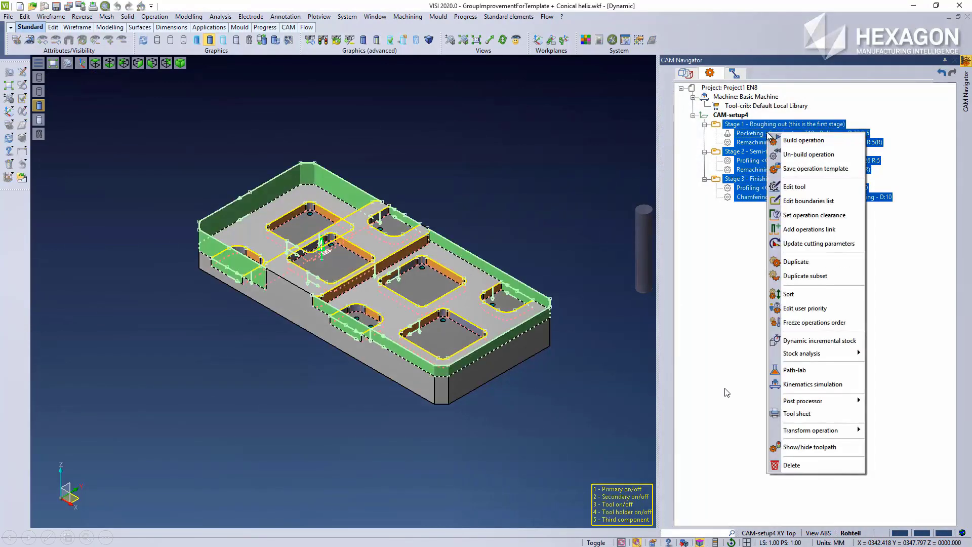
click(798, 169)
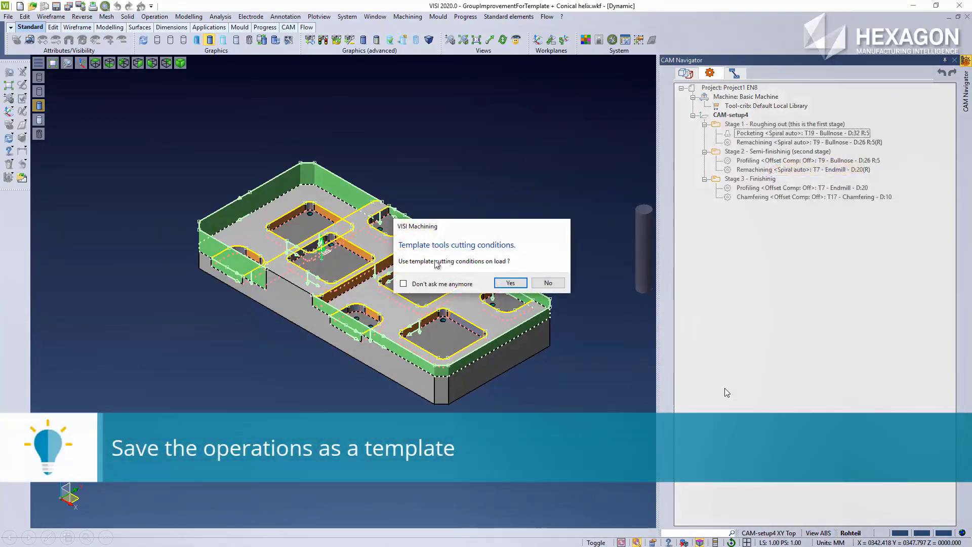
click(504, 283)
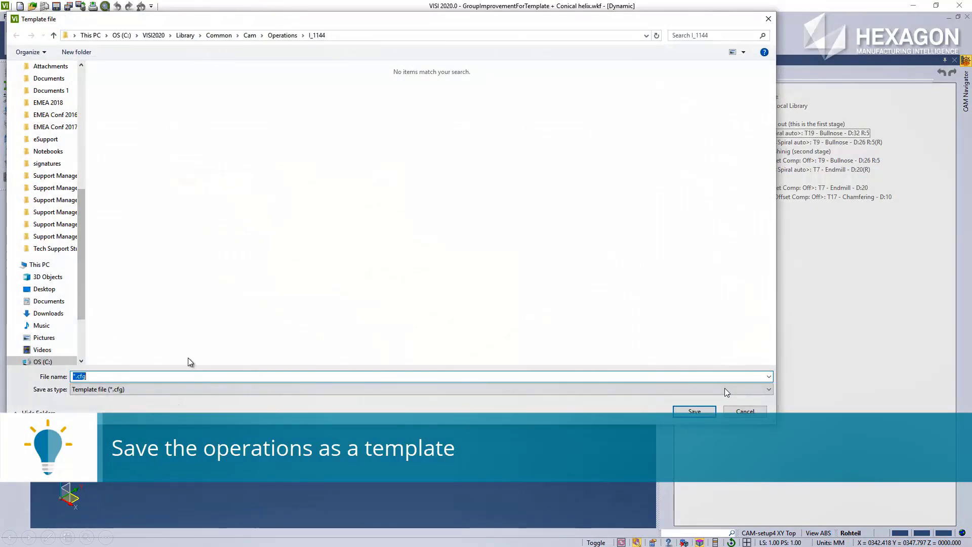
text(M)
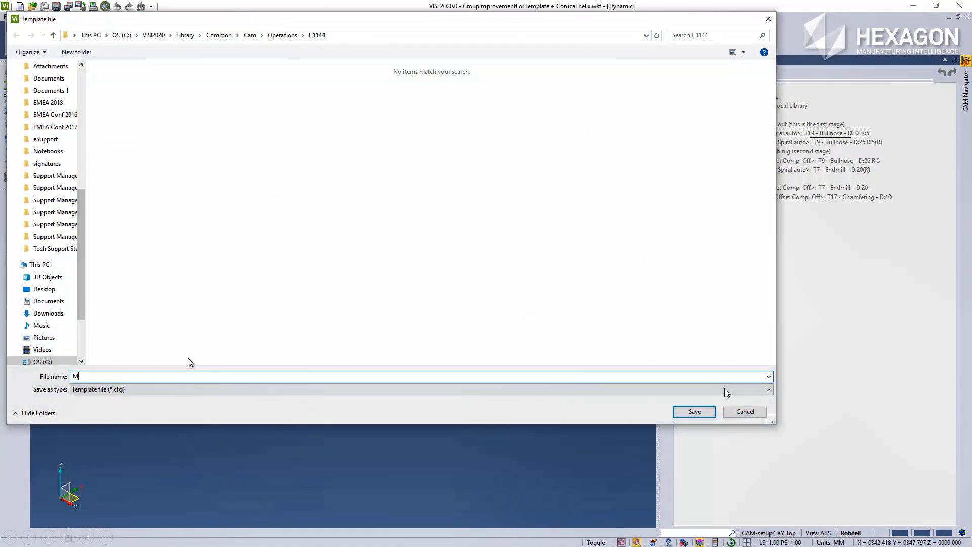
text(y 2D machining template)
click(700, 412)
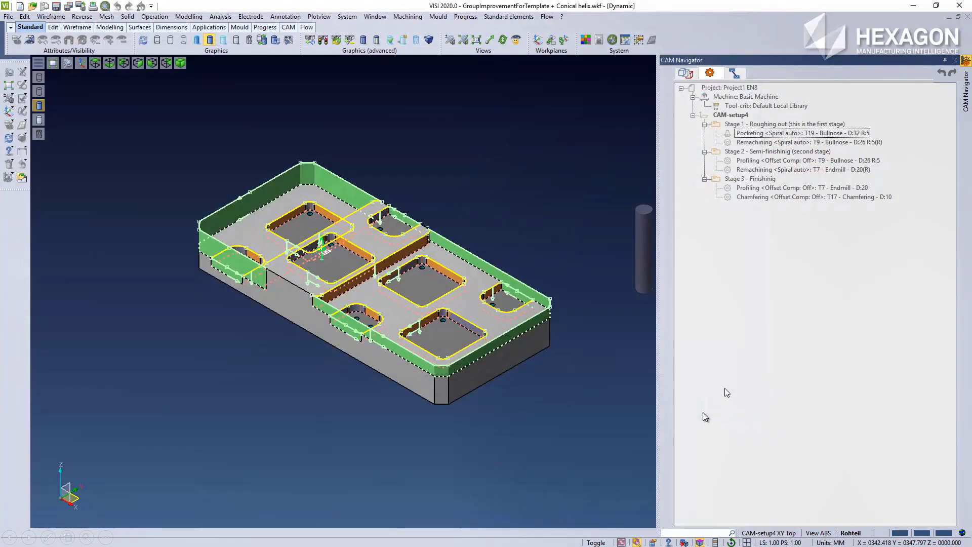
Load the stored My 2D machining template into CAM-setup4 and apply it to all of the part's features.
click(727, 116)
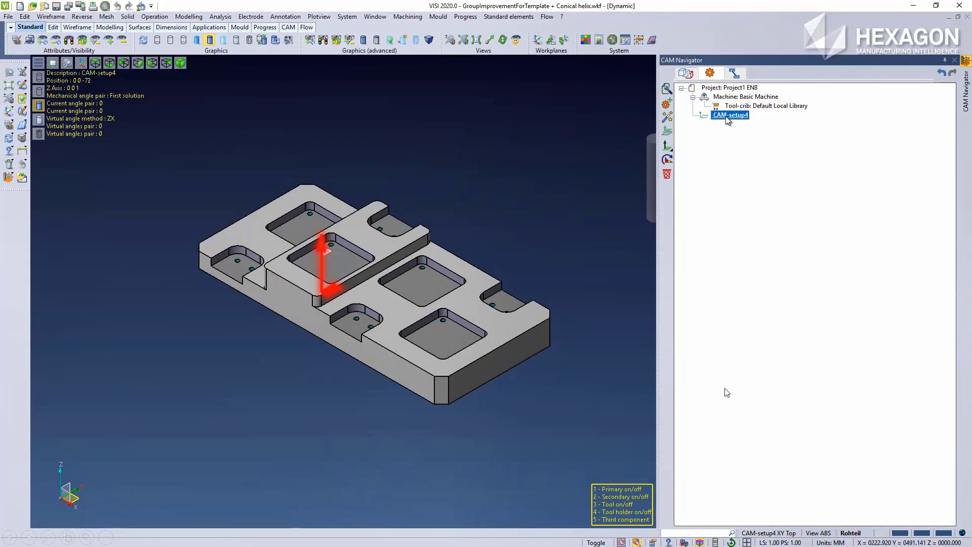
right_click(727, 116)
click(753, 143)
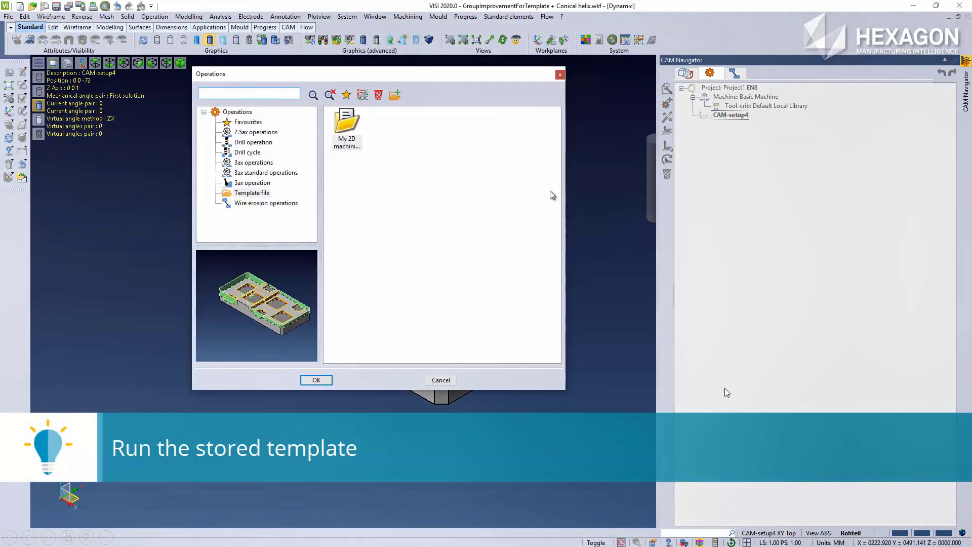
click(345, 141)
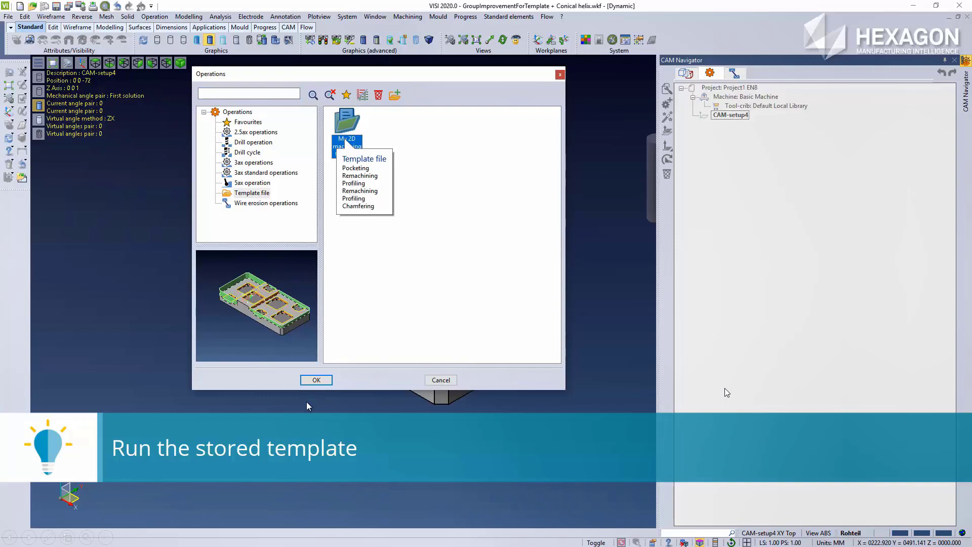
click(310, 380)
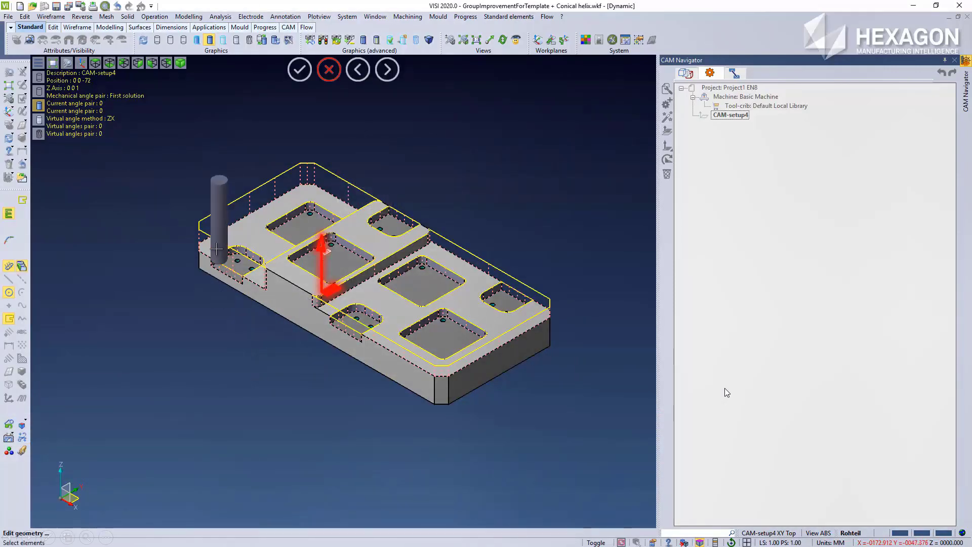
drag(170, 130, 580, 431)
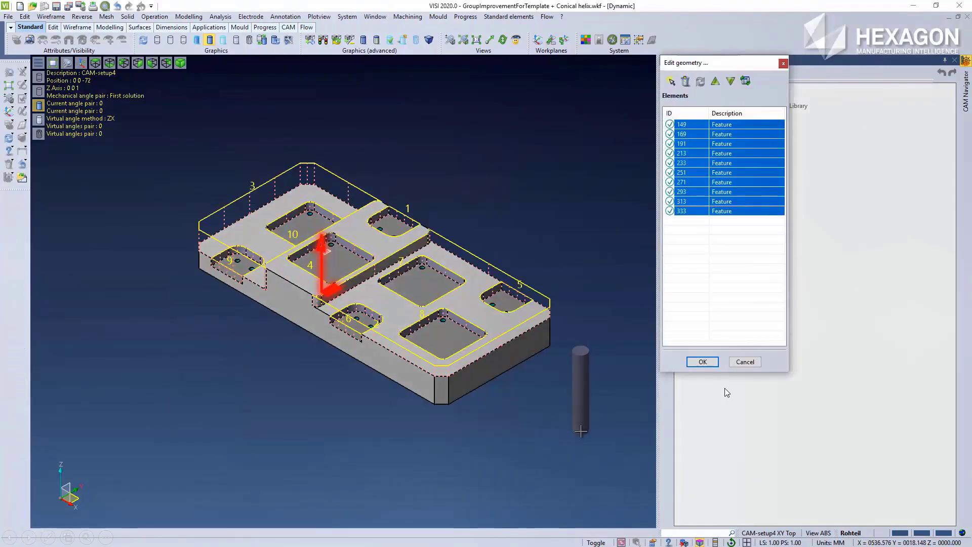
click(703, 362)
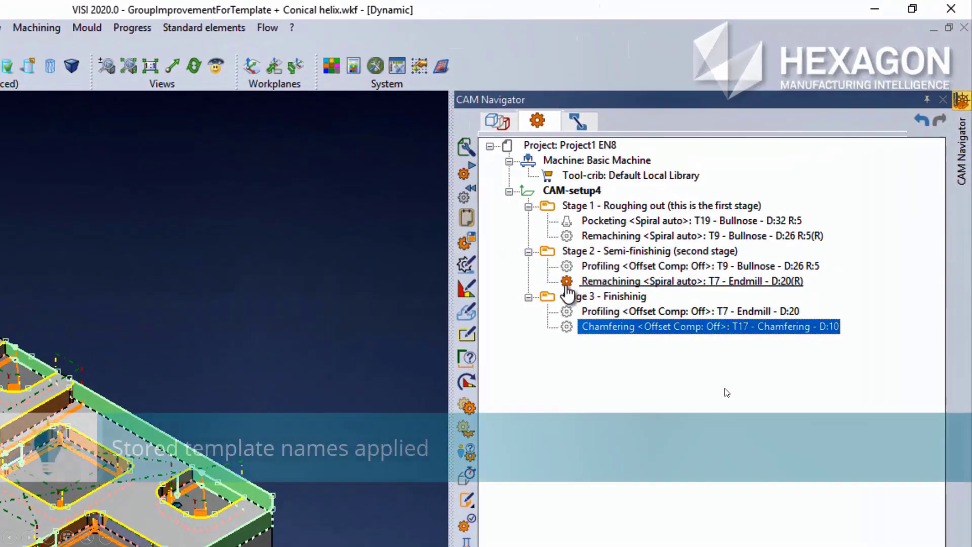
Hide the toolpaths of the Stage 1 and Stage 2 operations one by one.
click(567, 284)
click(571, 220)
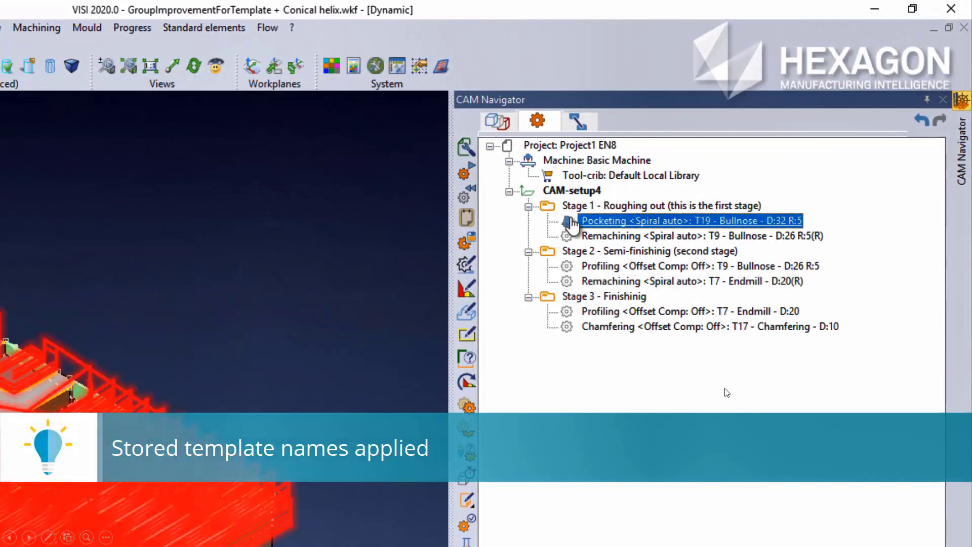
click(569, 238)
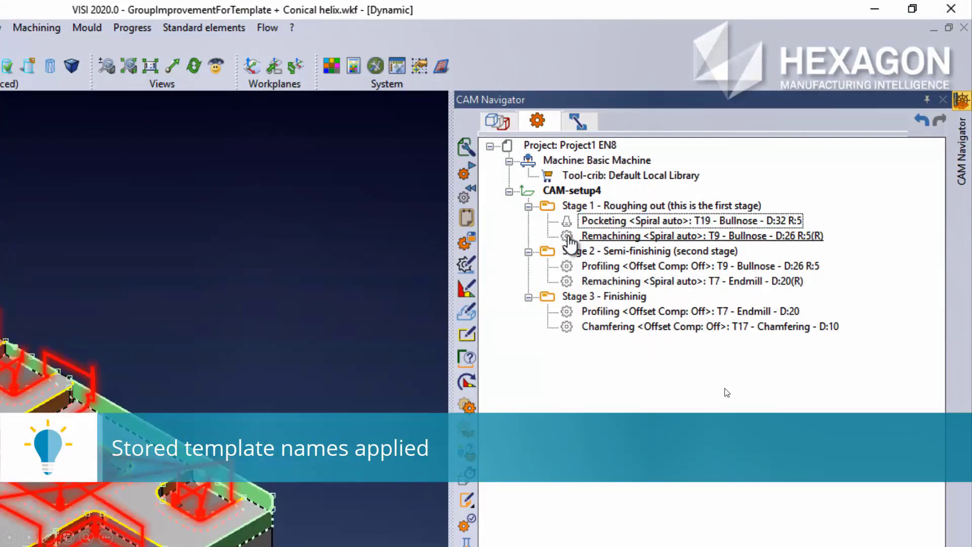
click(569, 268)
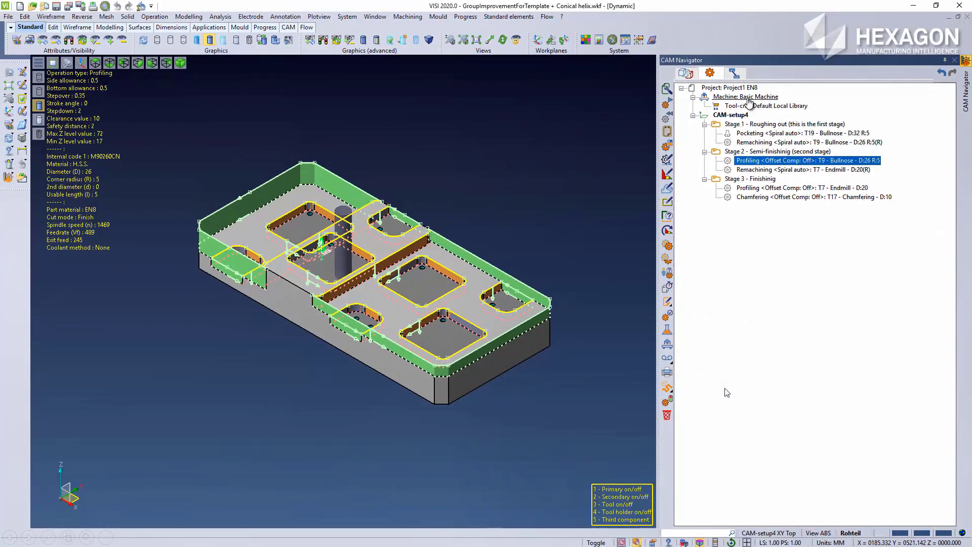
Change the Basic Machine's post-processor to the Fanuc0m.cfg configuration file.
click(750, 101)
right_click(749, 101)
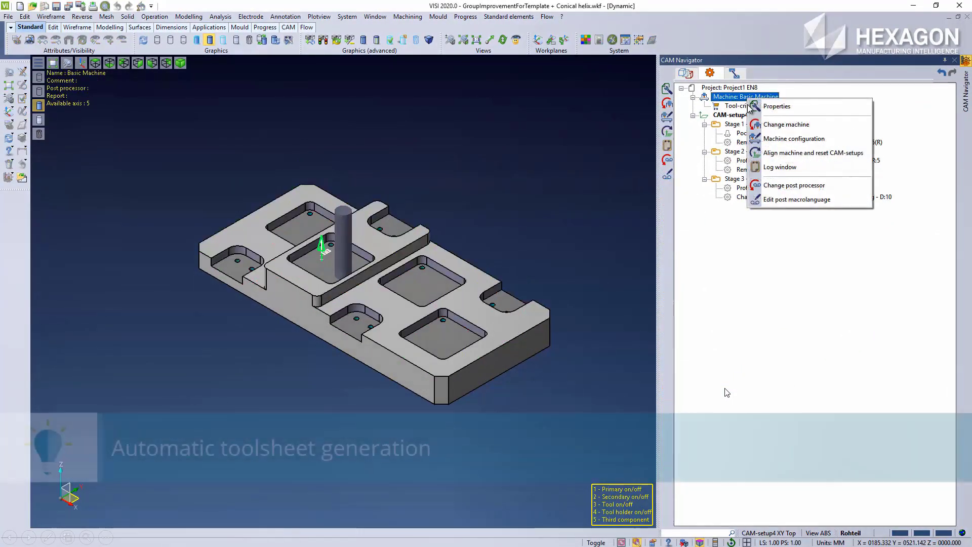
click(782, 185)
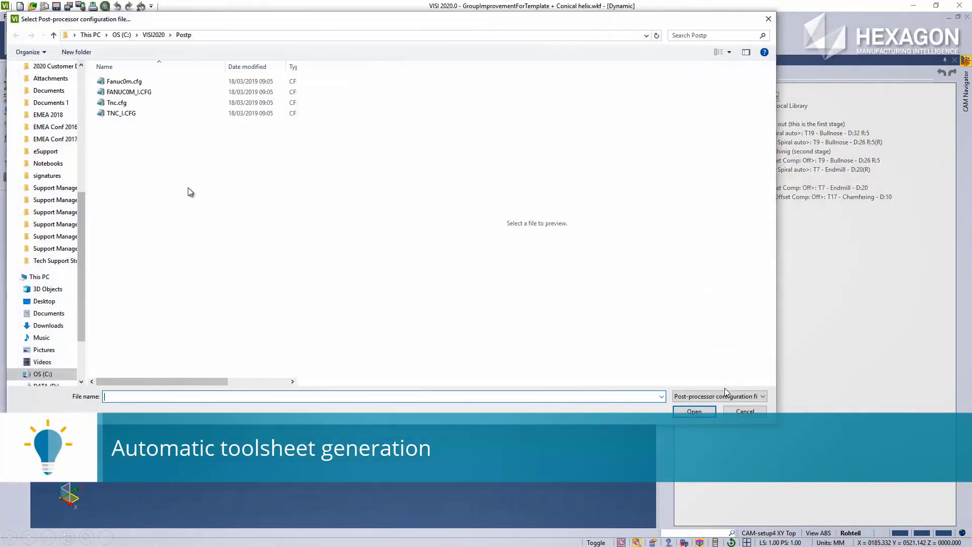
click(134, 82)
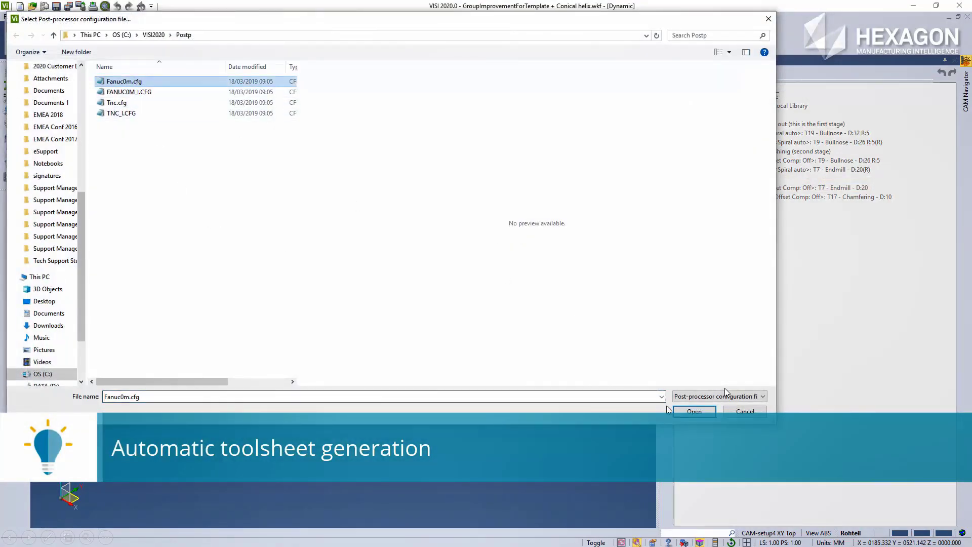
click(687, 409)
Post-process all three stages' operations to "GroupImprovementForTemplate + Conical helix.NC", view the NC code and close it.
drag(868, 256, 794, 124)
right_click(793, 125)
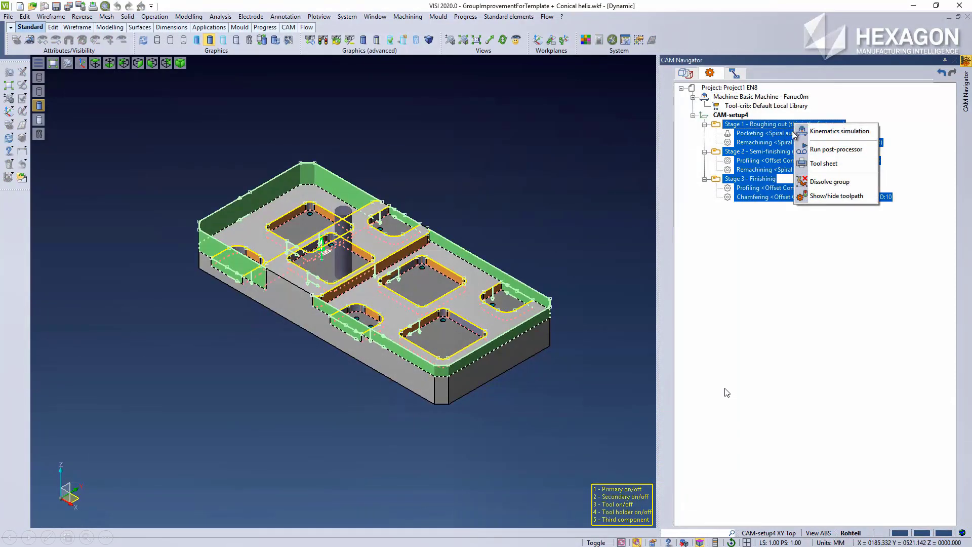
click(807, 150)
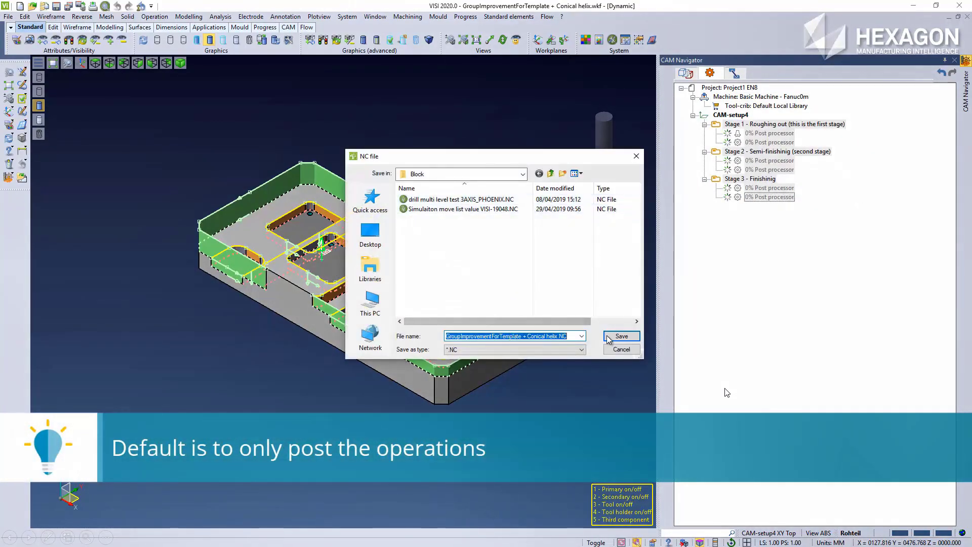
click(627, 337)
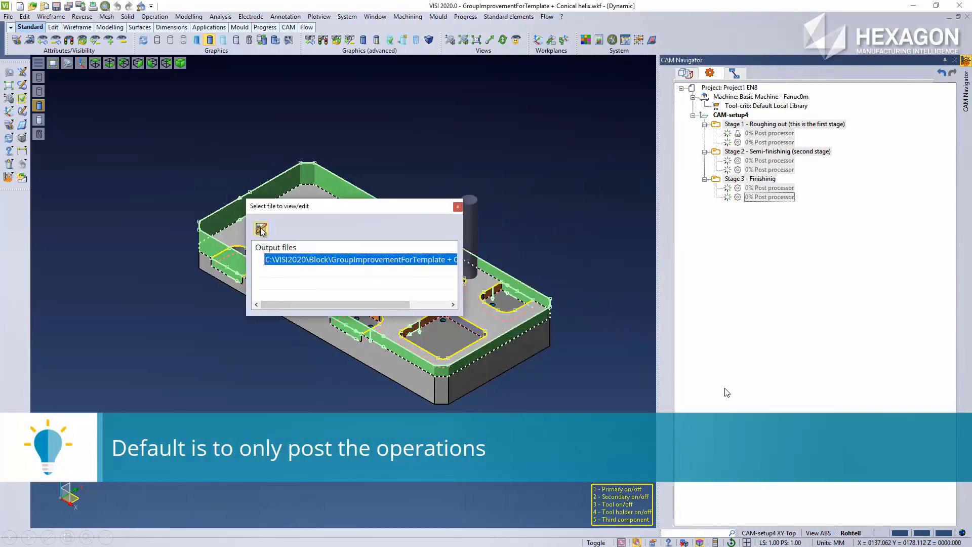
click(261, 229)
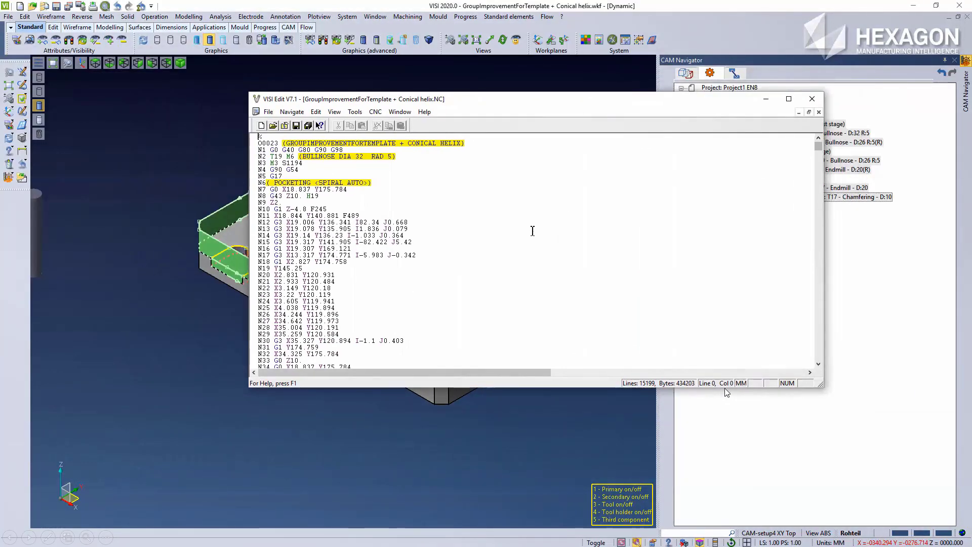
click(812, 99)
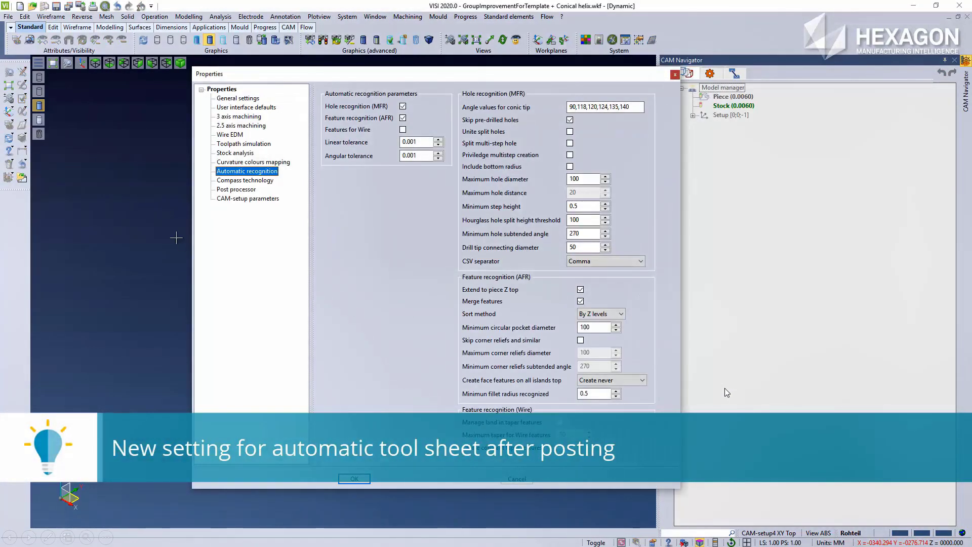
Enable automatic tool sheet generation in the post-processor properties and accept the settings.
click(236, 189)
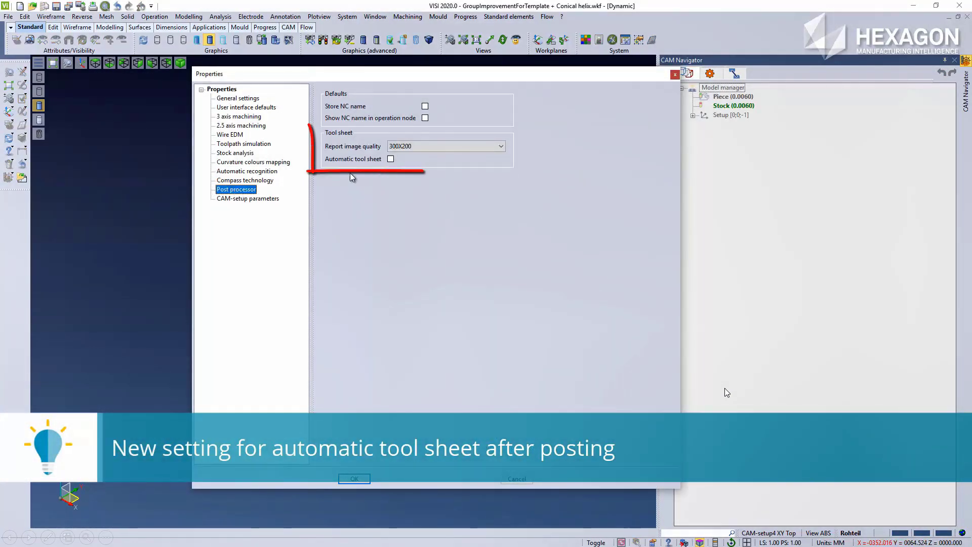
click(391, 159)
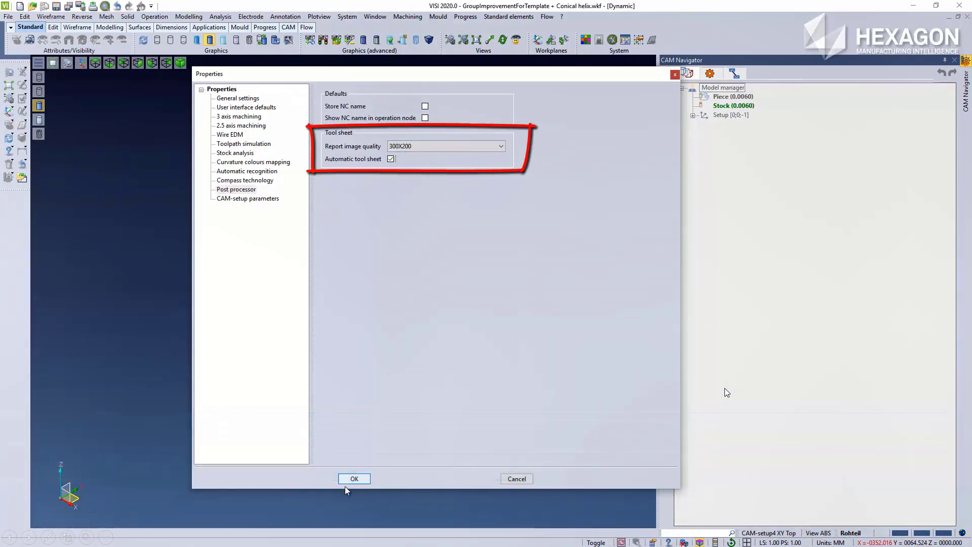
click(354, 479)
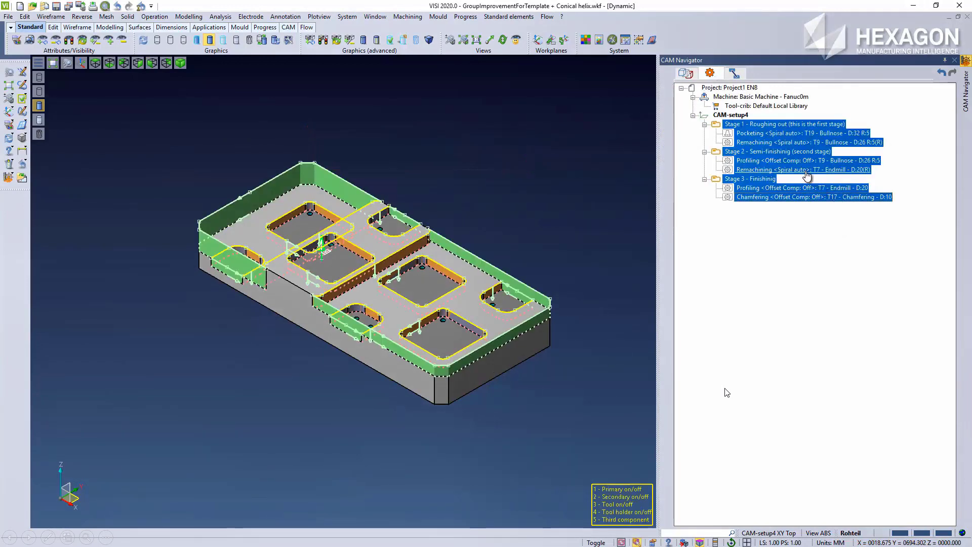
Post-process all the selected operations again, replacing the existing NC file, and dismiss the list of output files.
right_click(804, 171)
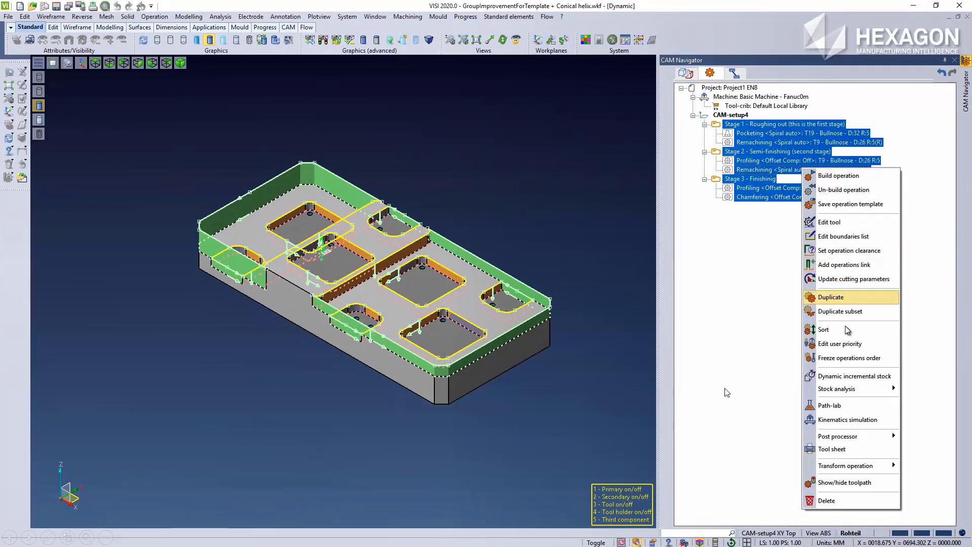
mouse_move(857, 437)
click(765, 438)
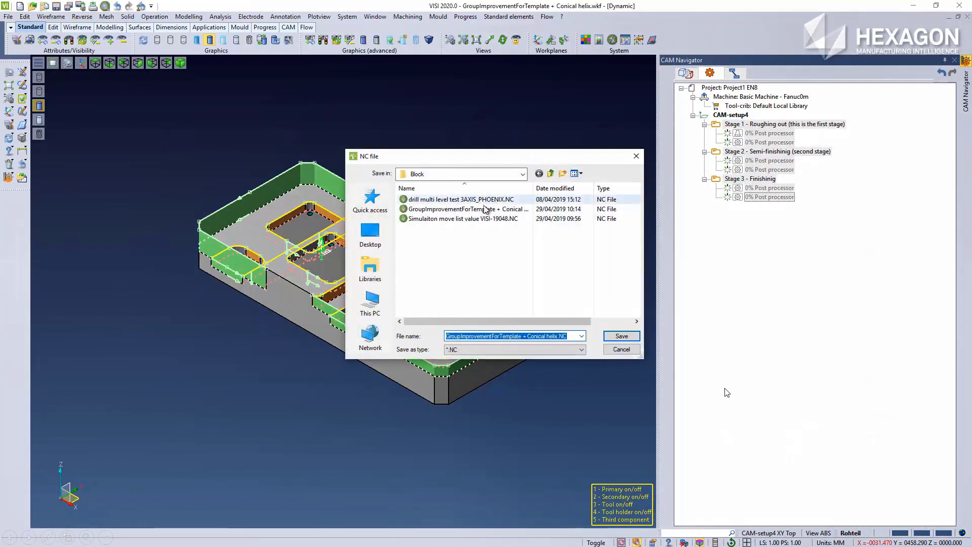
click(621, 336)
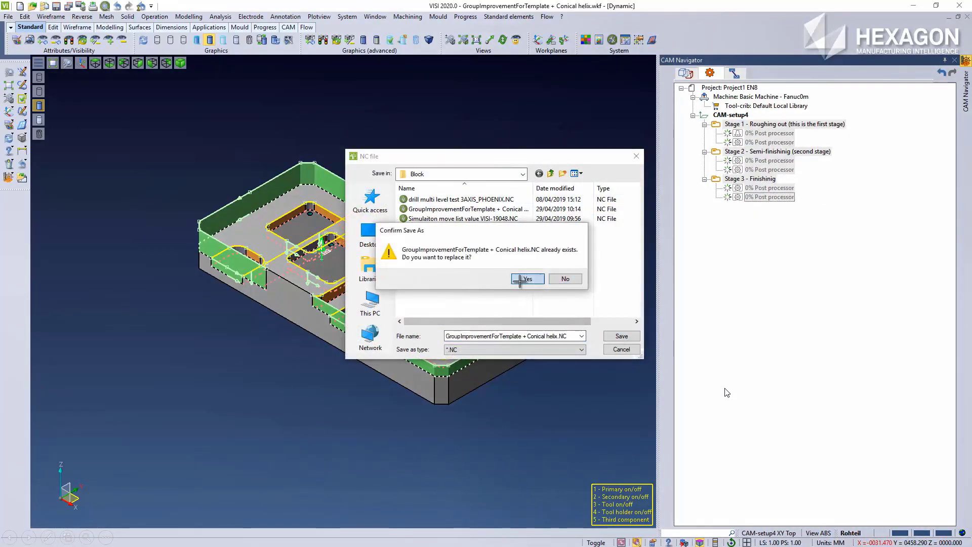
click(521, 278)
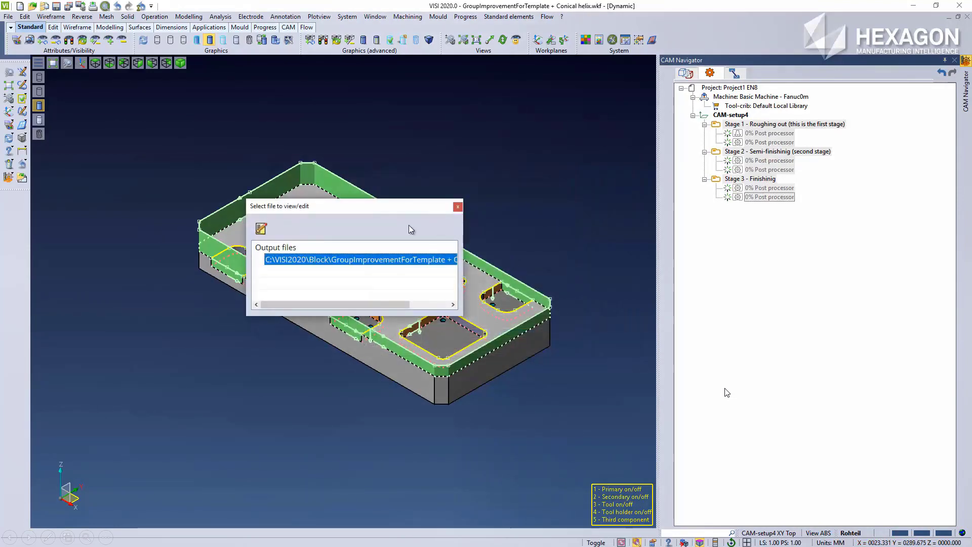
click(457, 206)
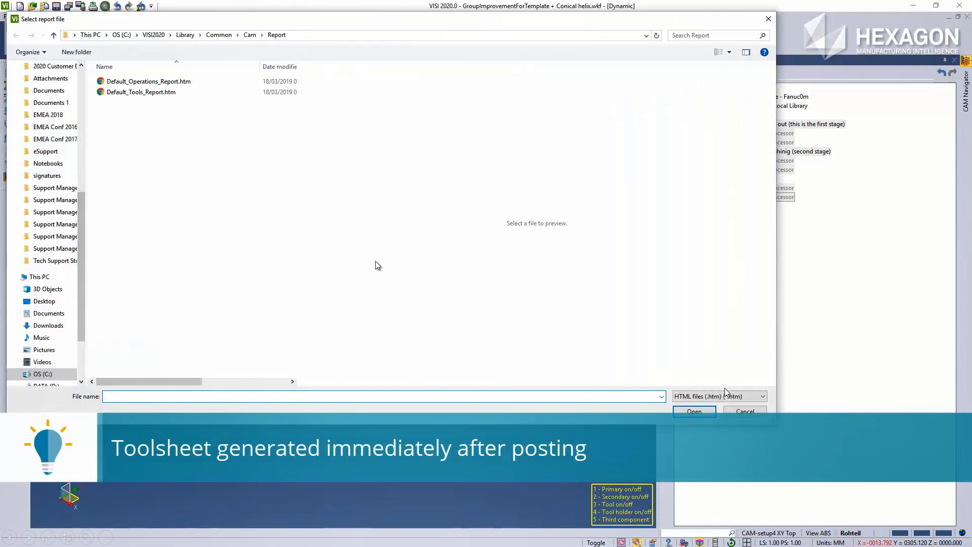
Generate the tool sheet from the Excel report template Default_Operations_Report.xls.
click(719, 395)
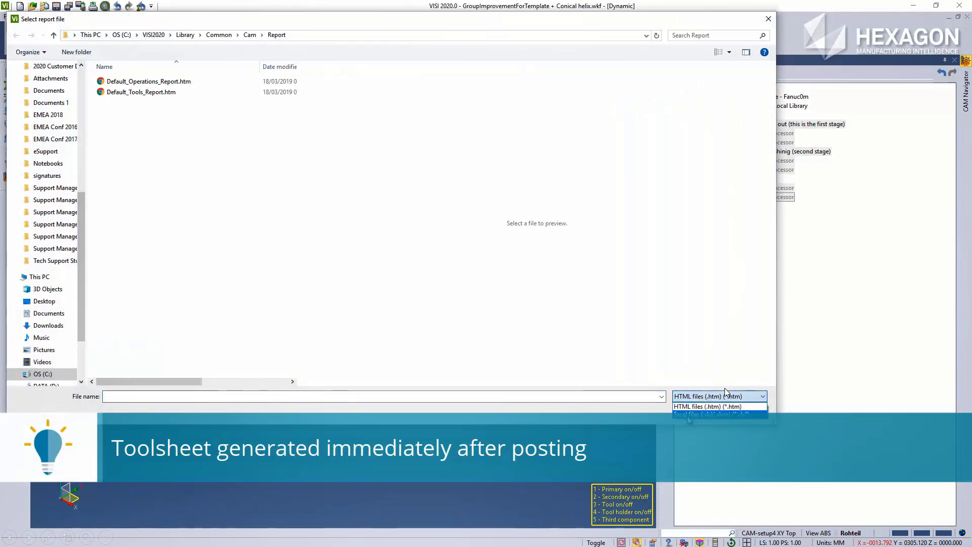
click(709, 413)
click(124, 92)
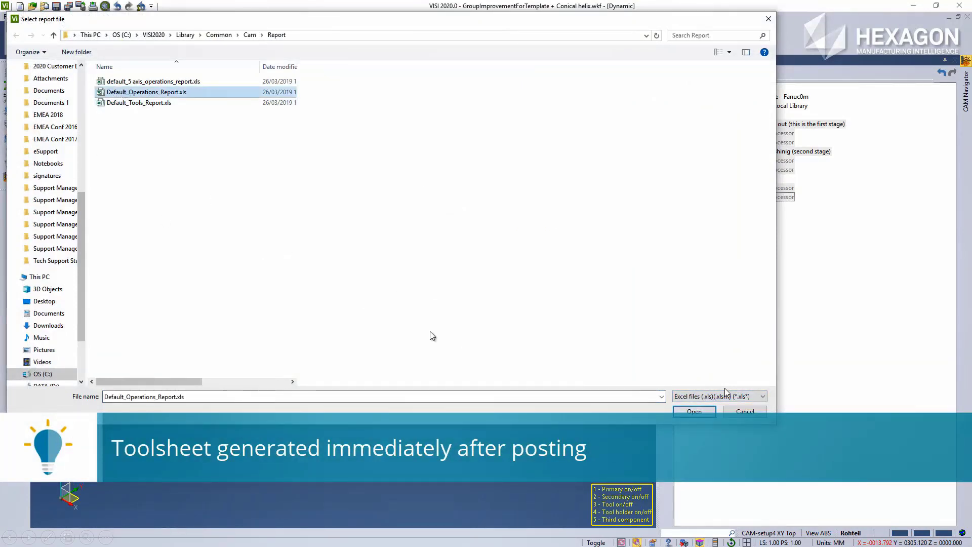
click(694, 411)
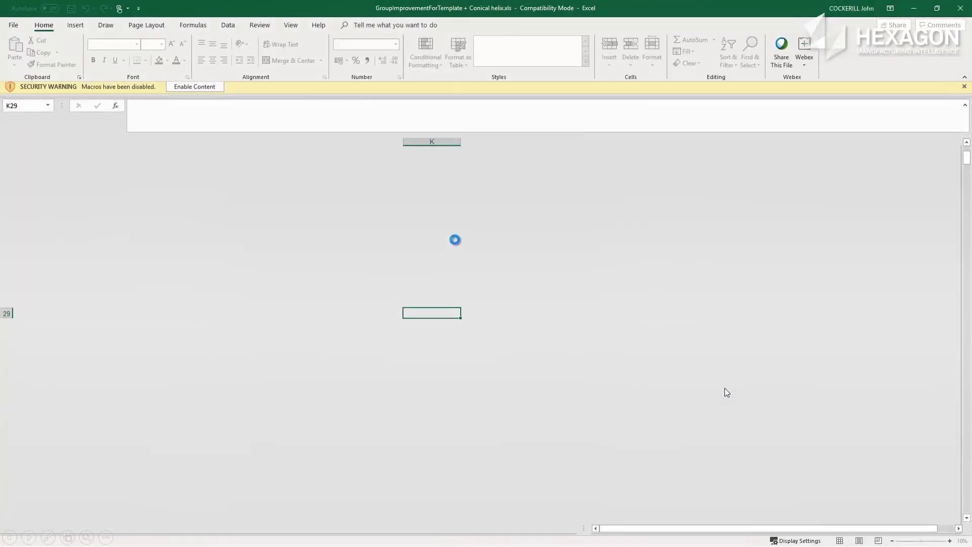
Enable the macro content of the Excel operation report, review it and close it without saving changes.
click(204, 87)
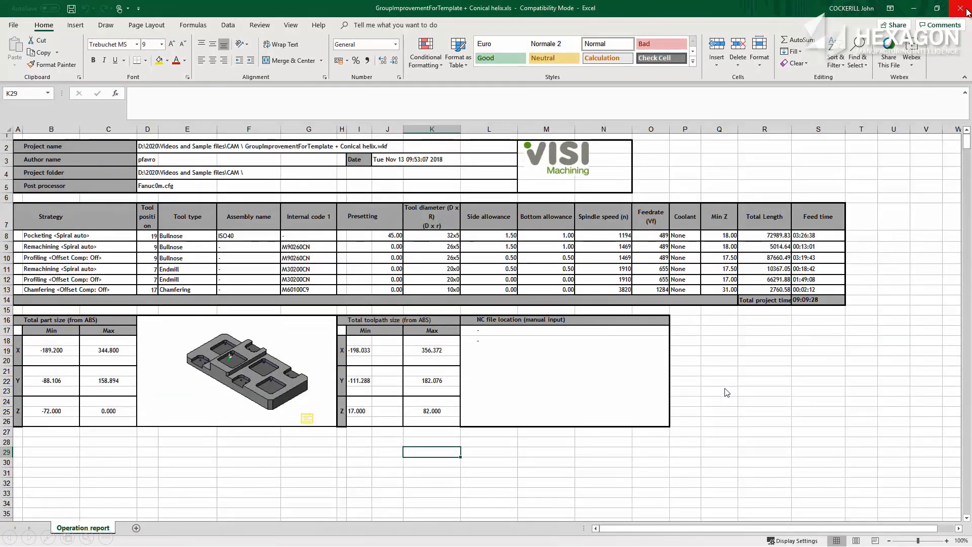
click(965, 11)
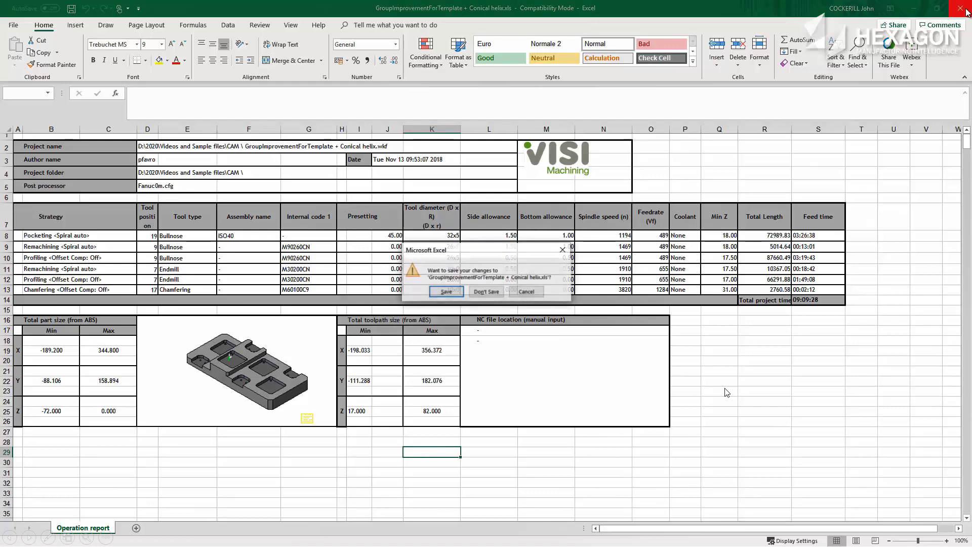
click(486, 293)
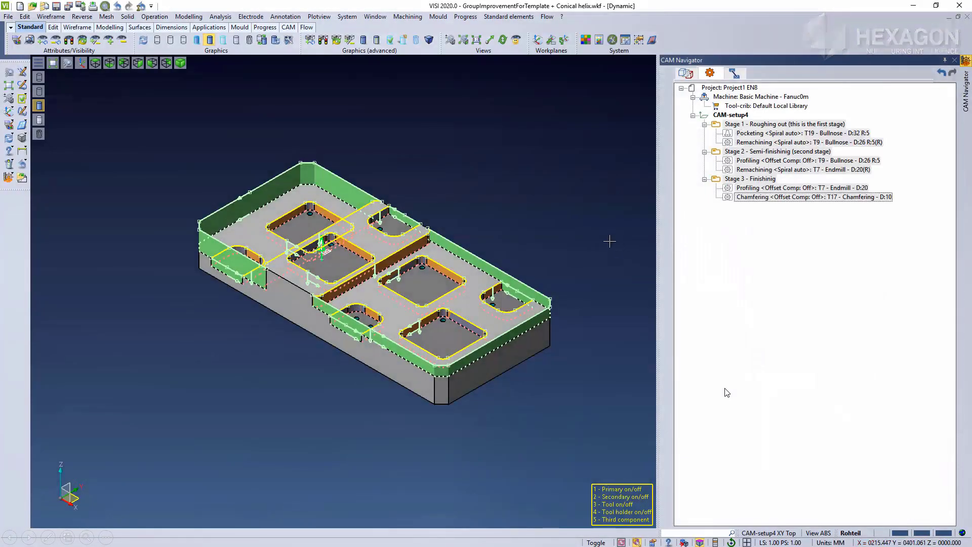
click(725, 389)
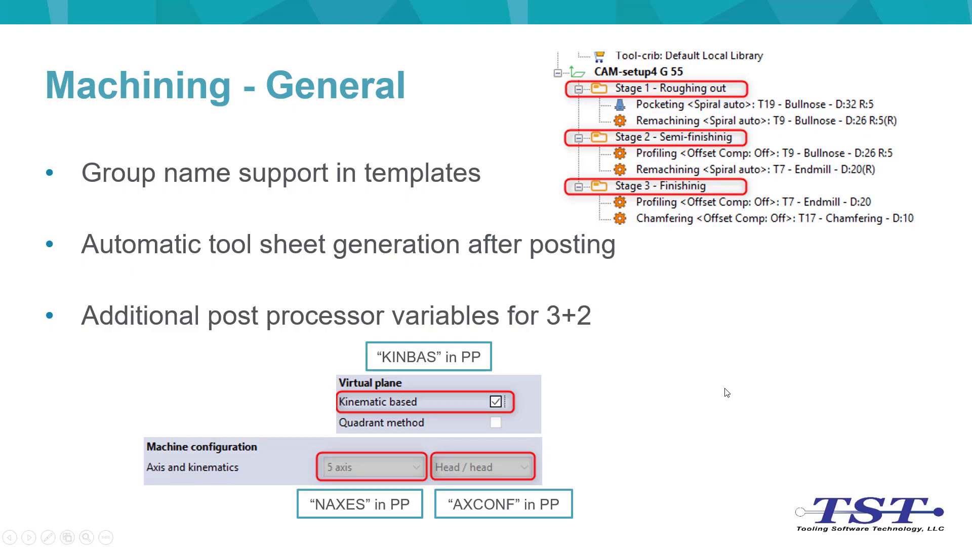
click(725, 388)
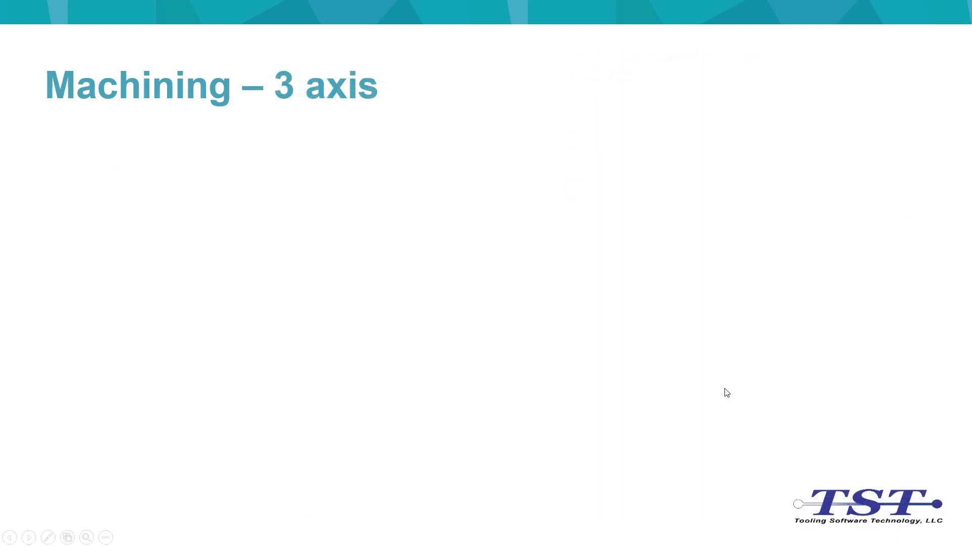
click(724, 388)
click(725, 389)
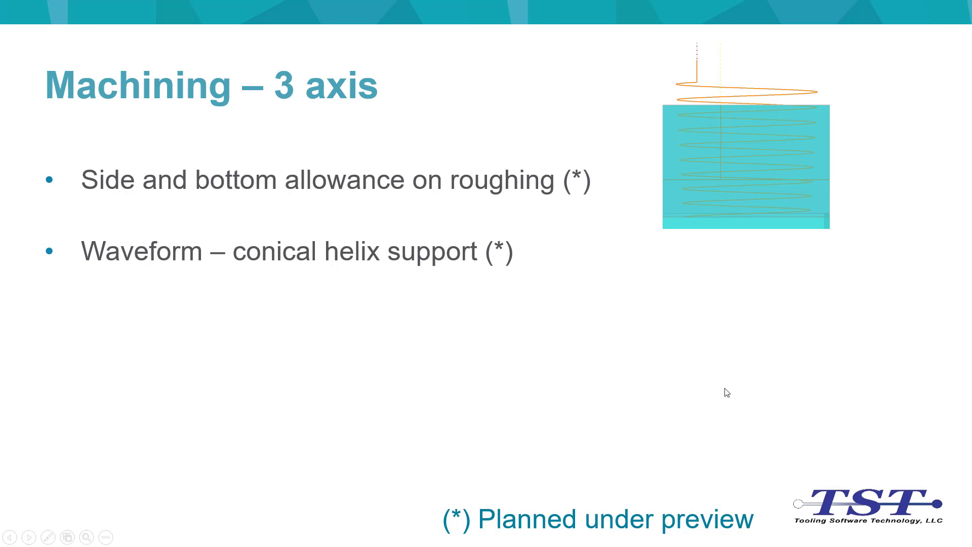
click(724, 388)
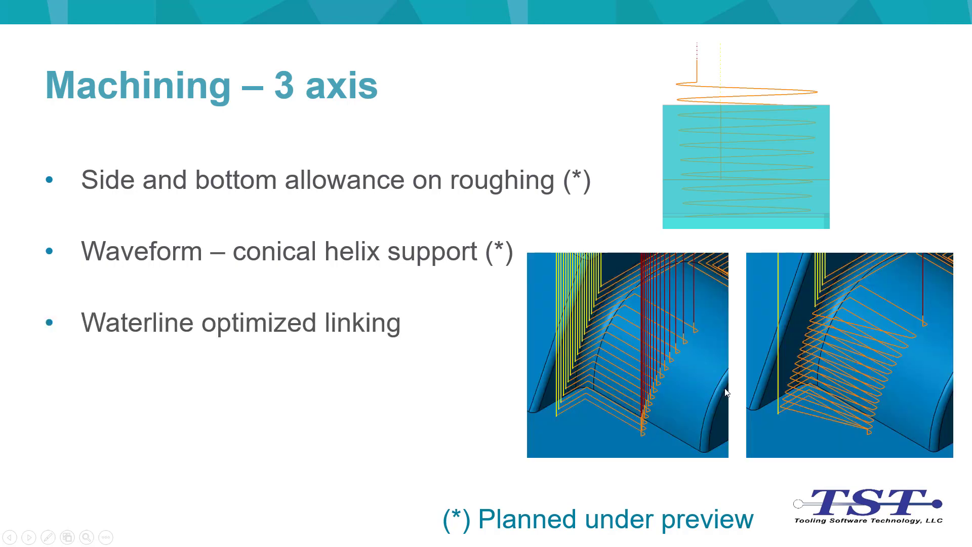
click(727, 392)
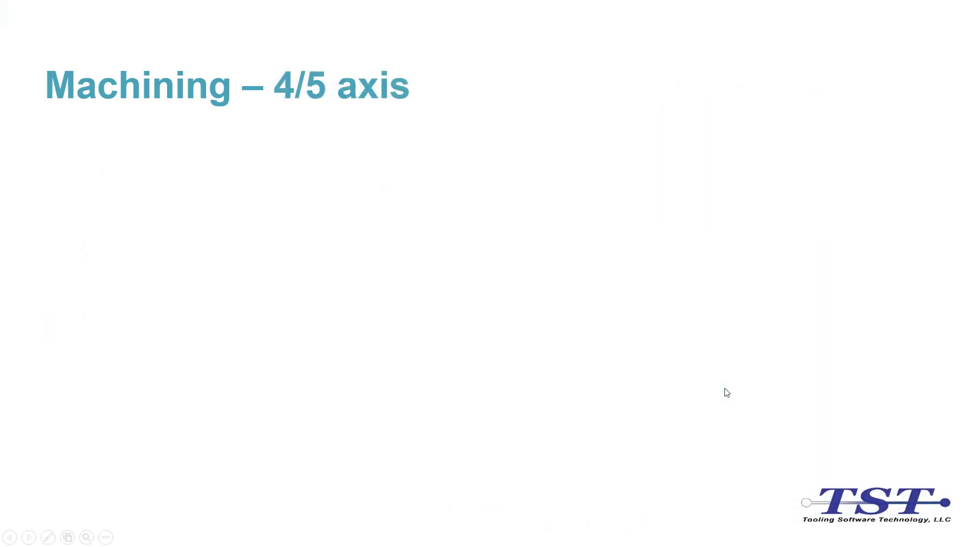
click(727, 392)
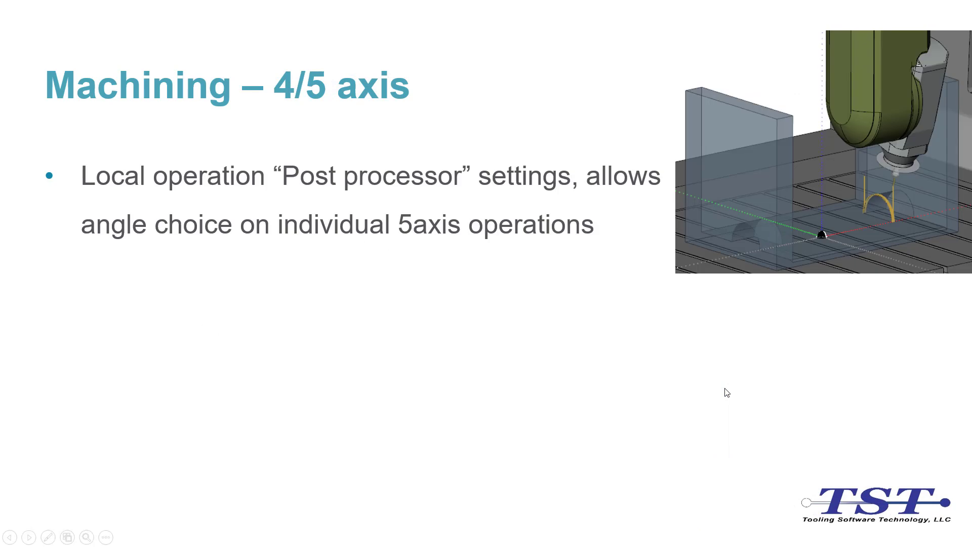
click(727, 392)
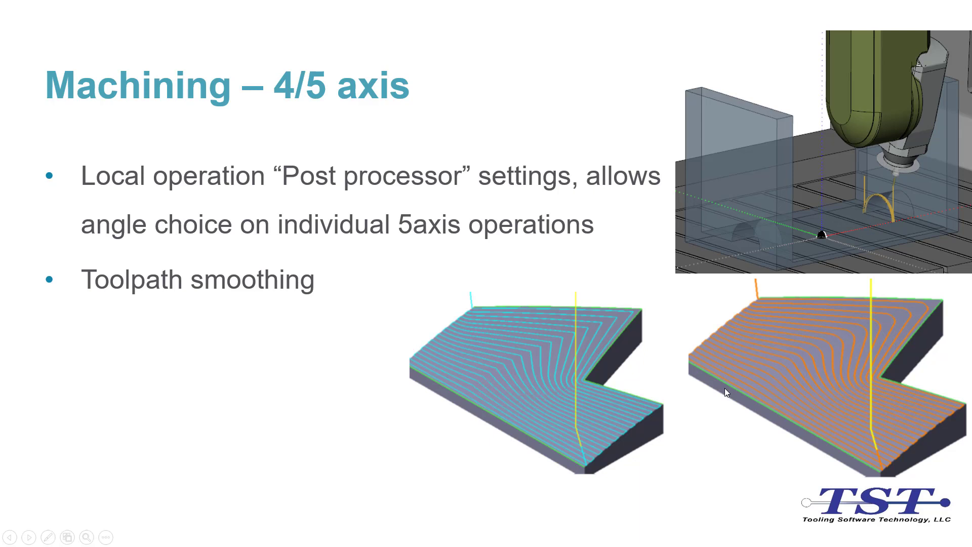
click(727, 392)
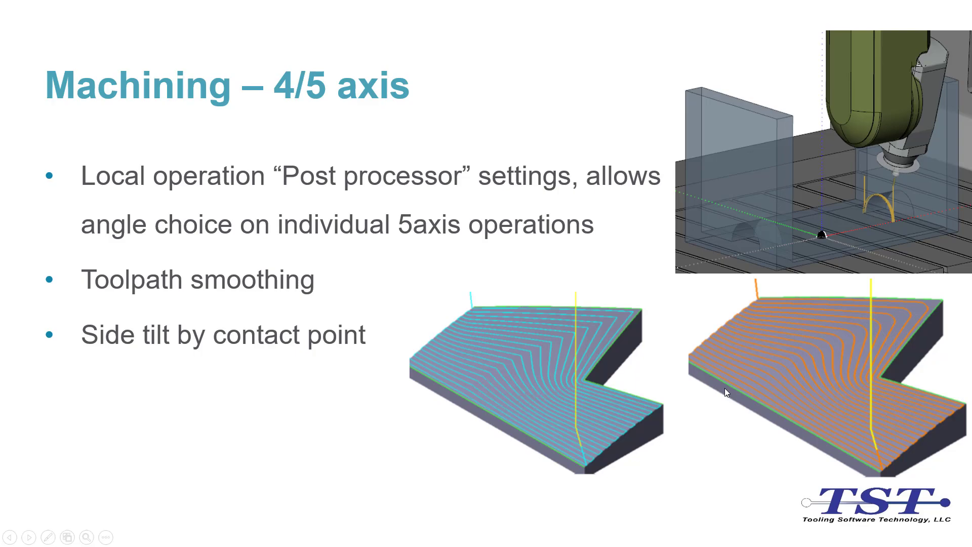
click(726, 392)
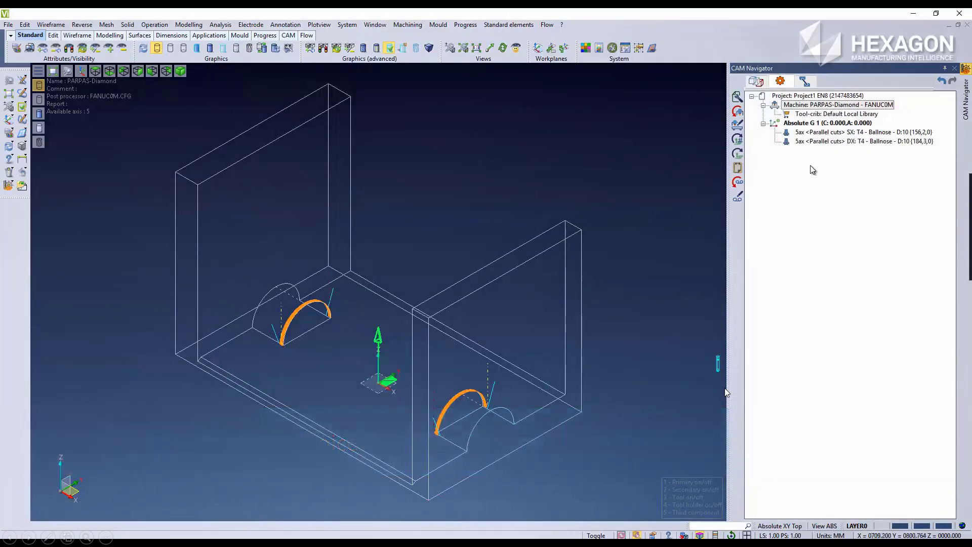
Launch the kinematic simulation of the Absolute G 1 setup with the default parameters and run it.
click(826, 125)
click(826, 127)
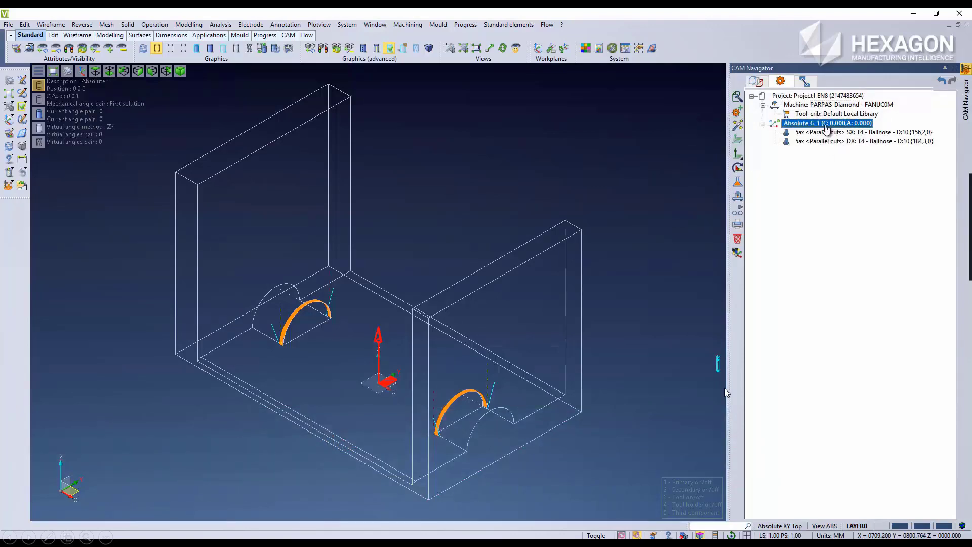
double_click(826, 127)
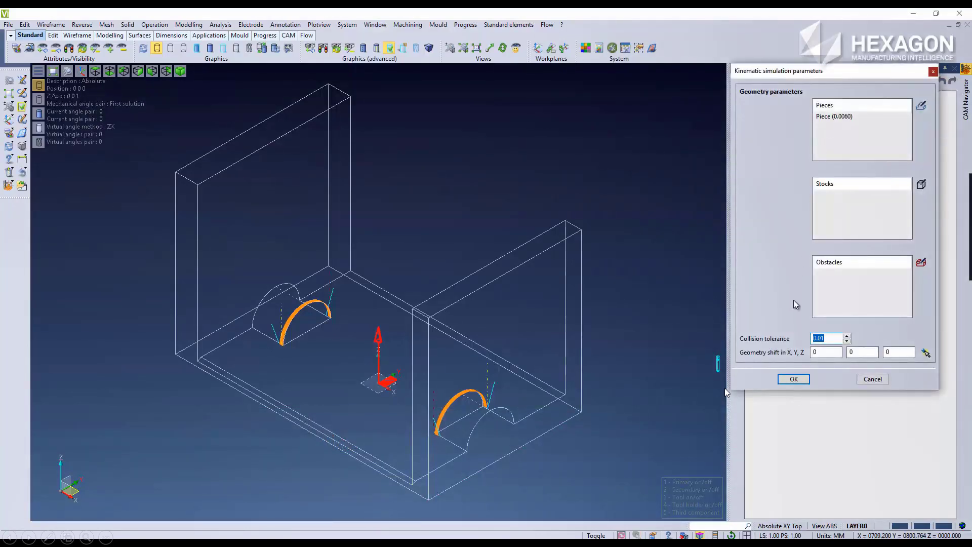
click(793, 378)
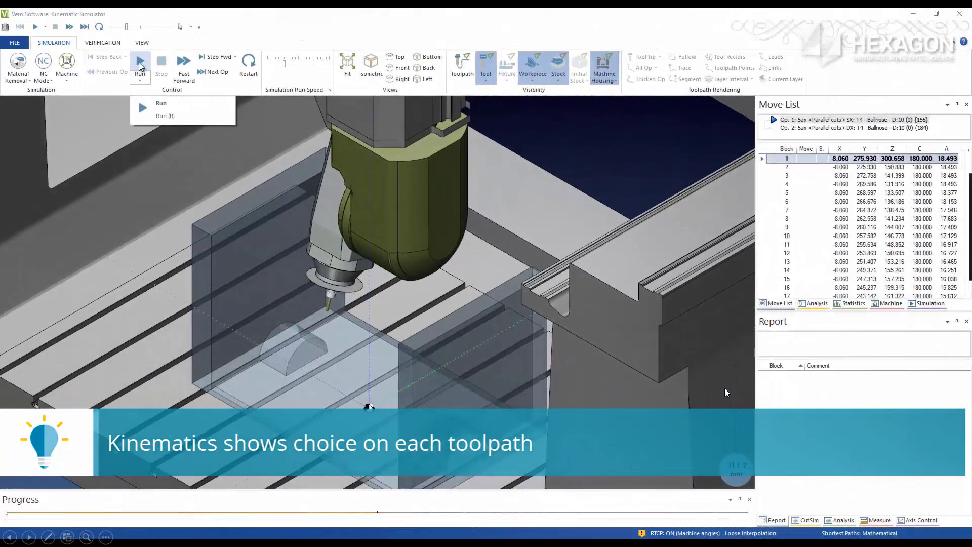
click(141, 66)
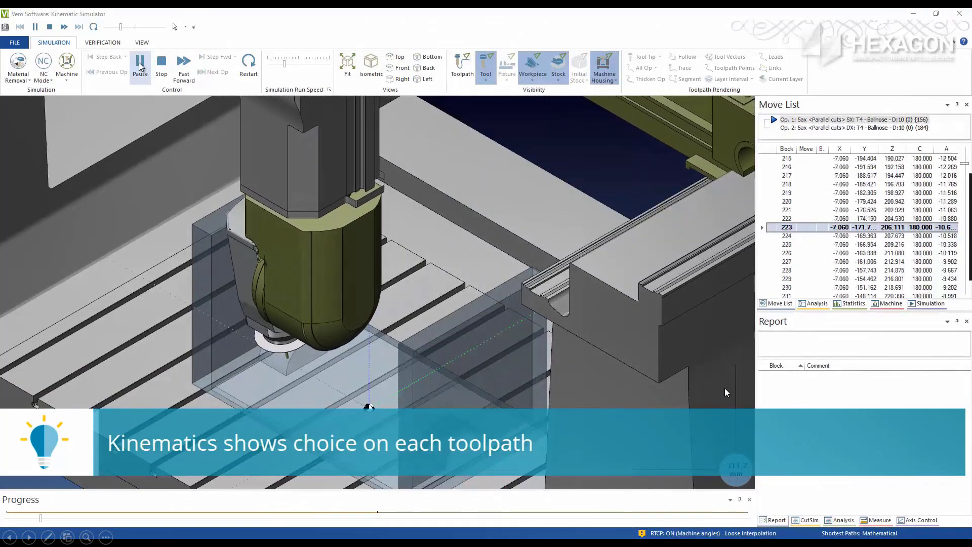
Skip the paused simulation to the second operation to examine the head position there, and close the simulator.
click(141, 67)
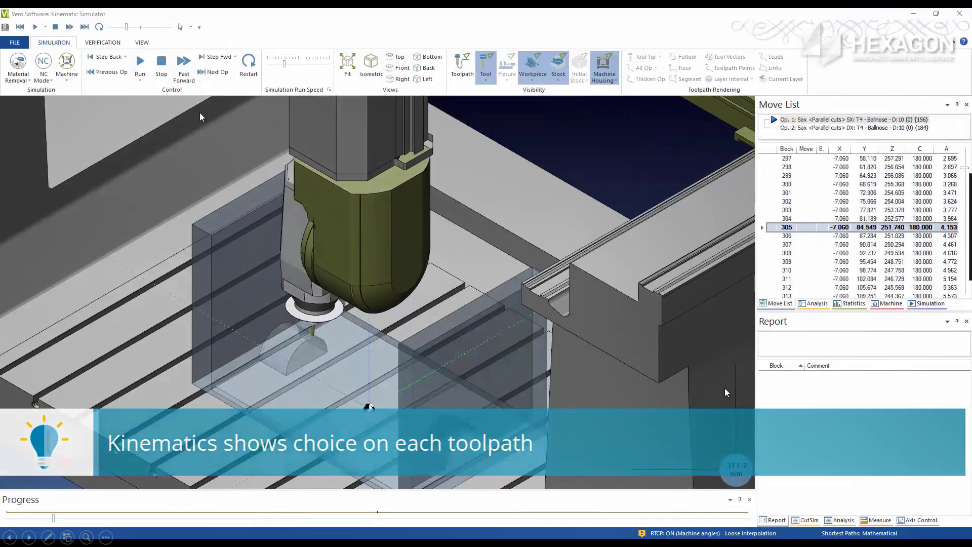
click(212, 72)
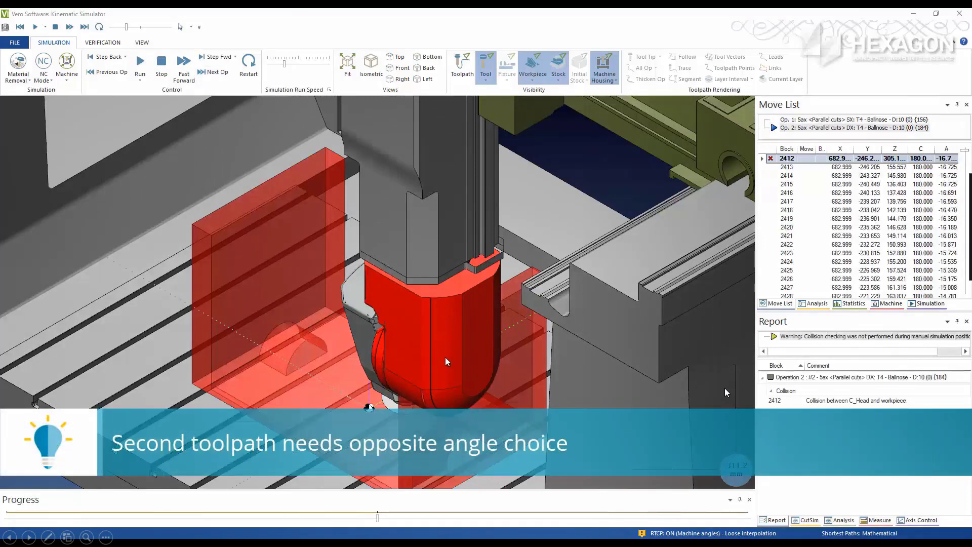
click(959, 14)
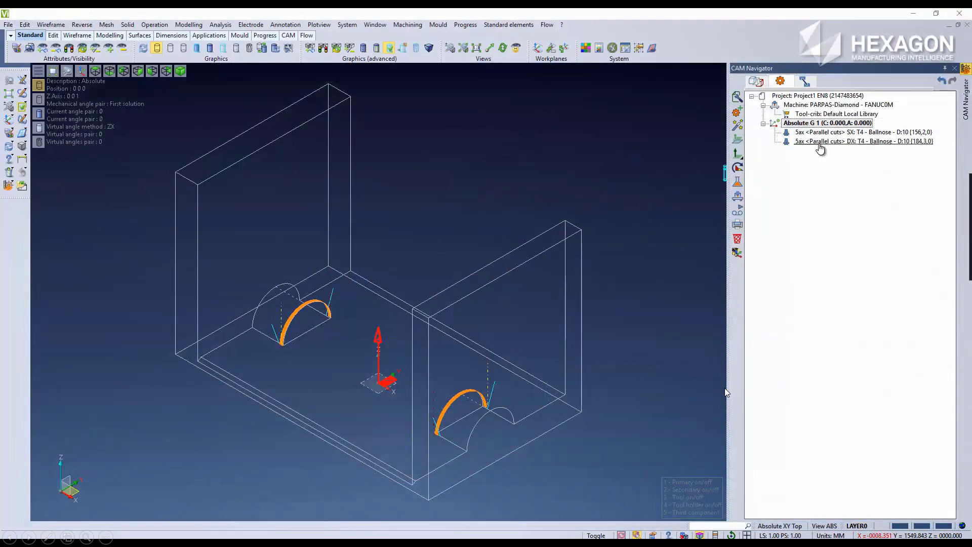
Set the solution method to First in the 5 axis post configuration of the DX parallel cuts operation, and check its list of toolpath modifications.
click(819, 144)
right_click(821, 144)
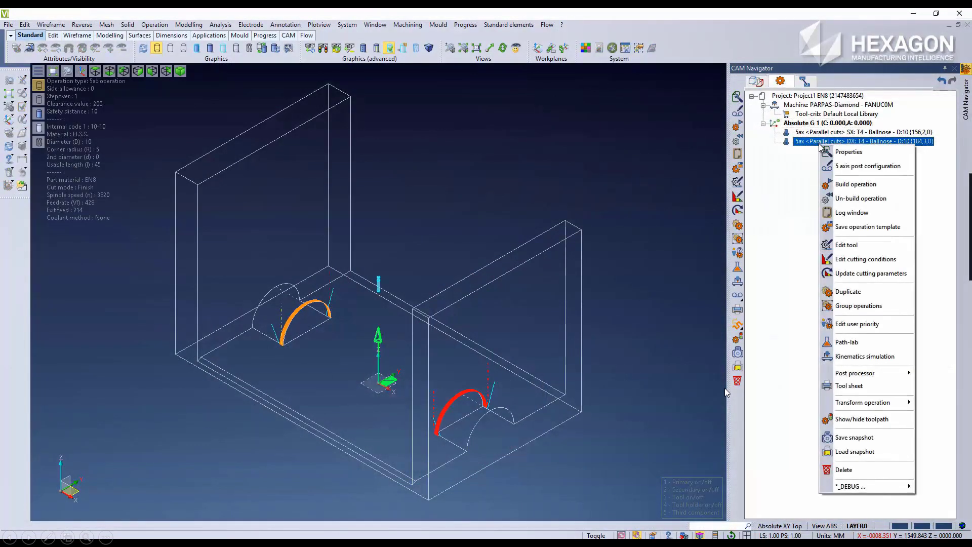
click(856, 167)
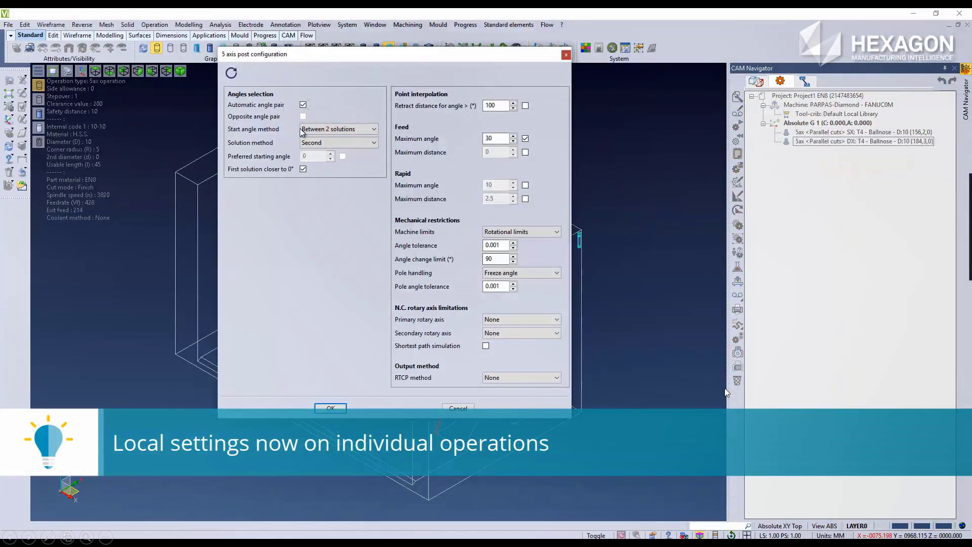
click(346, 144)
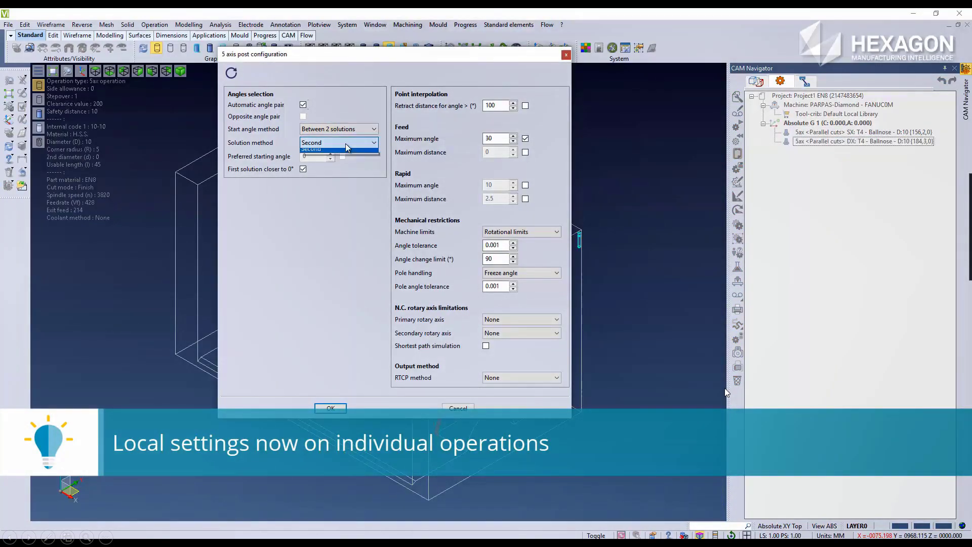
click(345, 156)
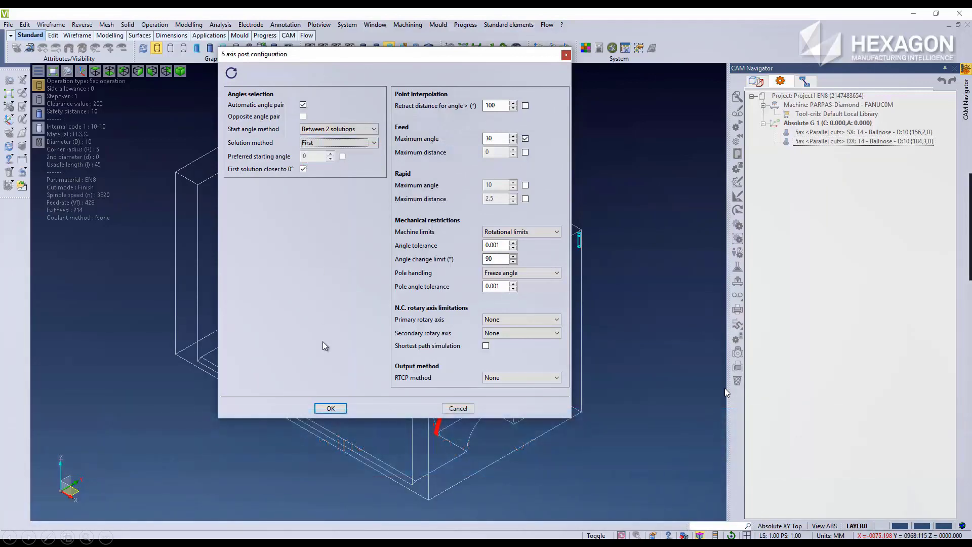
click(330, 408)
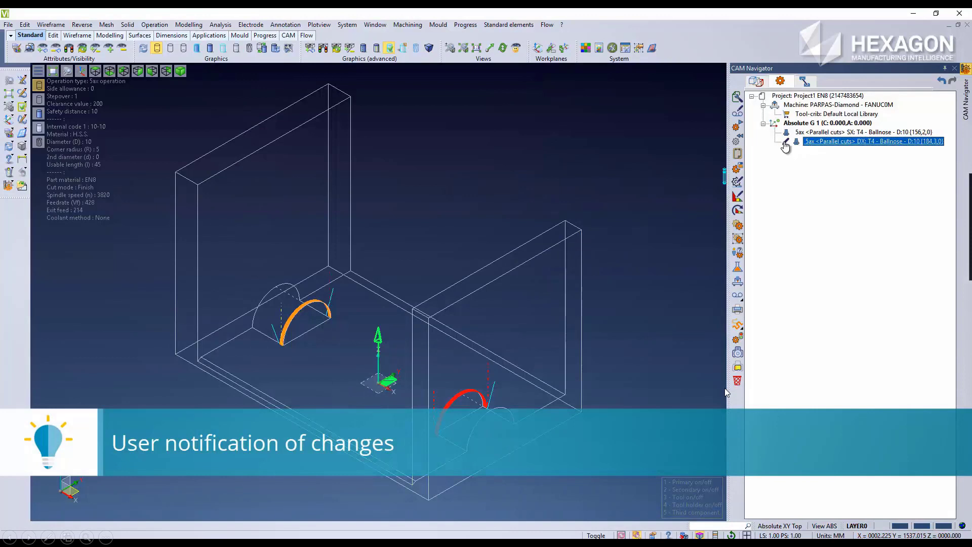
click(785, 143)
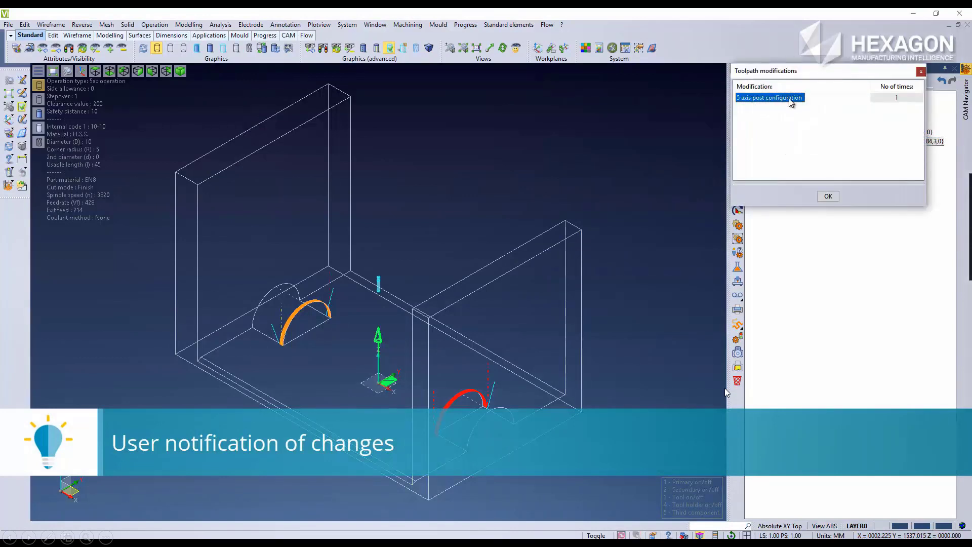
click(827, 196)
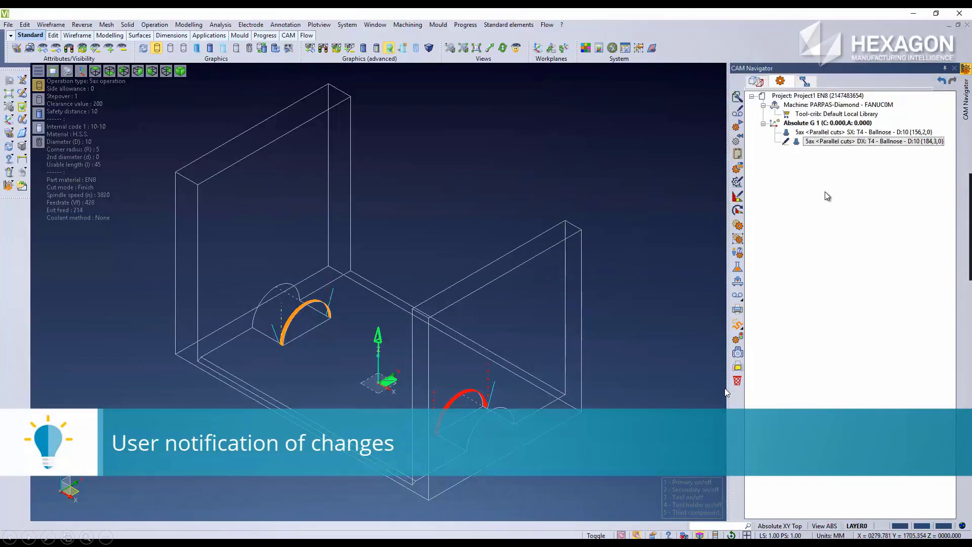
Start the kinematic simulation of the Absolute G 1 setup with the default parameters, run the first operation and pause it.
click(835, 123)
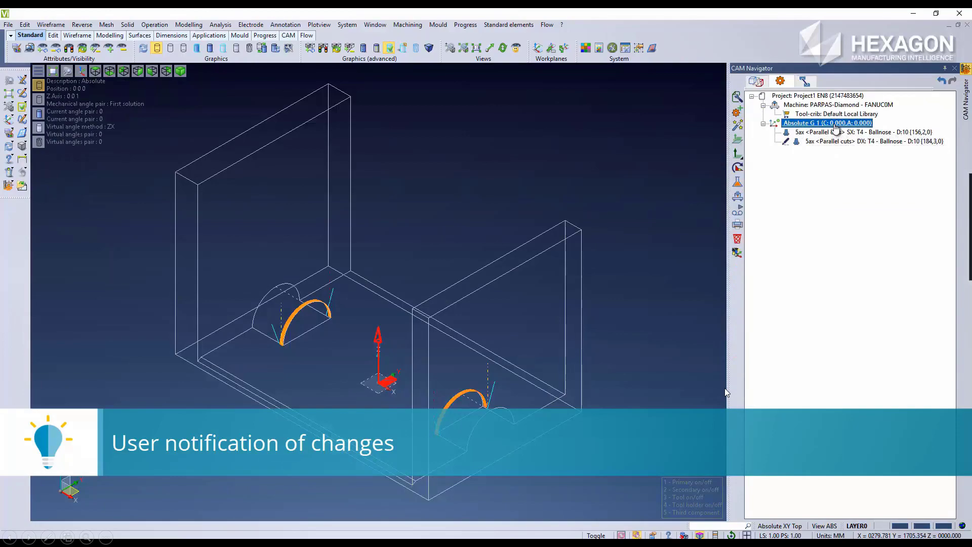
double_click(835, 124)
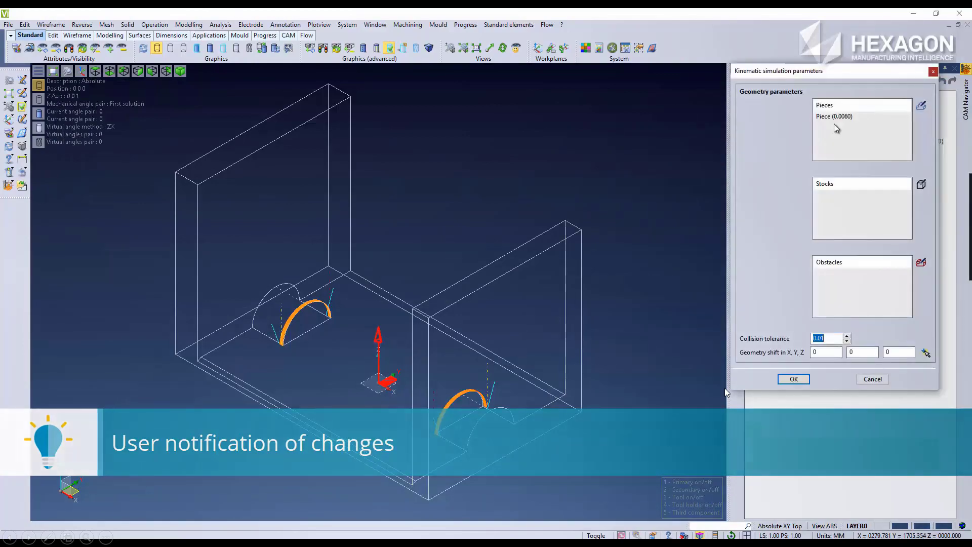
click(793, 379)
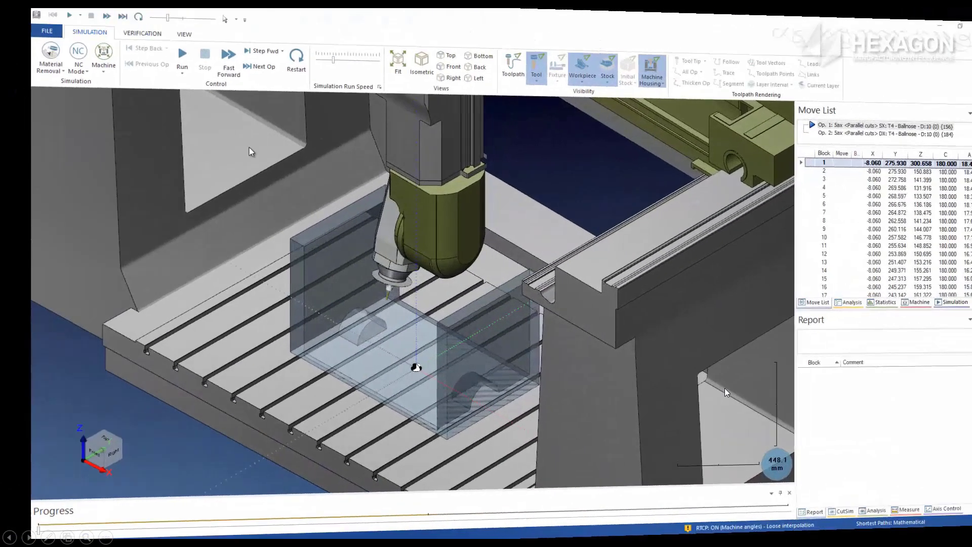
click(182, 56)
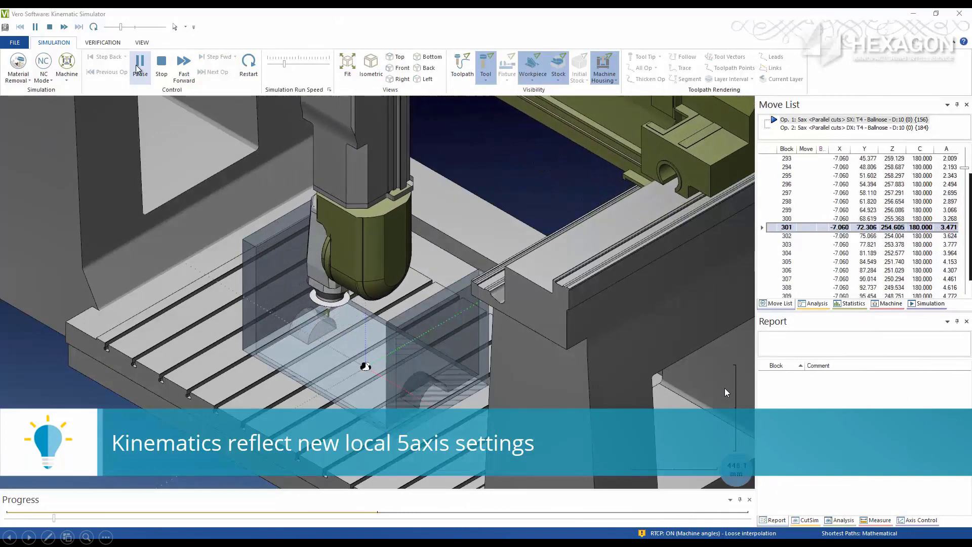
click(139, 65)
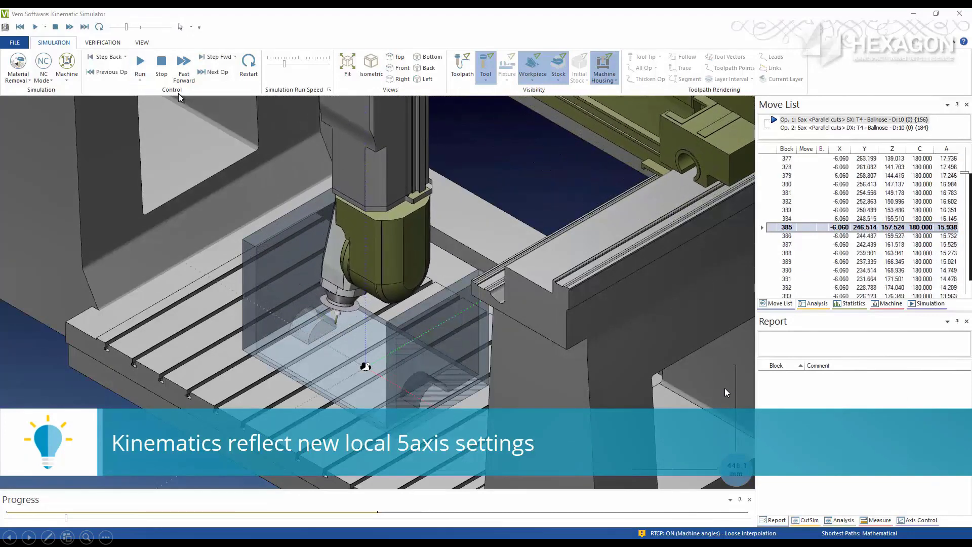
Run part of the second operation and switch between both operations to compare the head orientation and C and A angles.
click(212, 73)
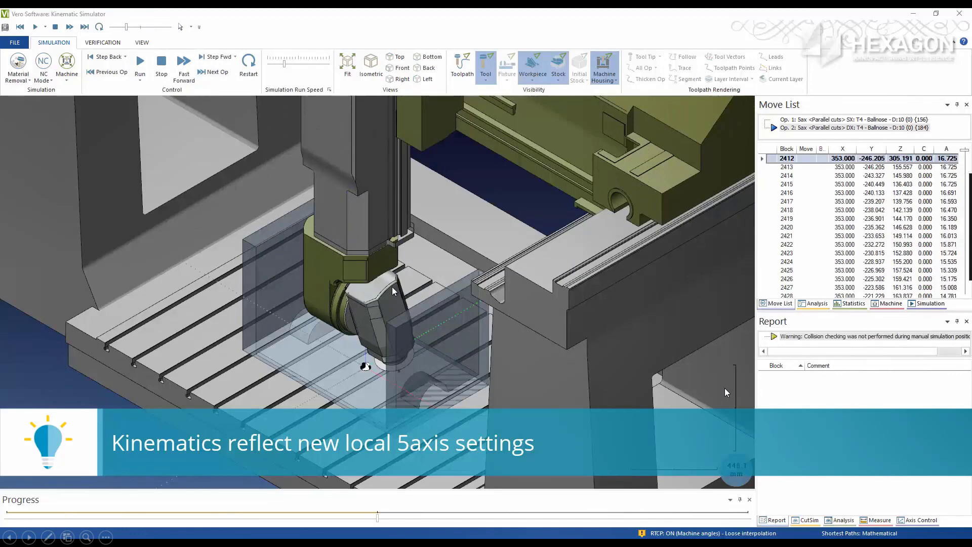
click(140, 63)
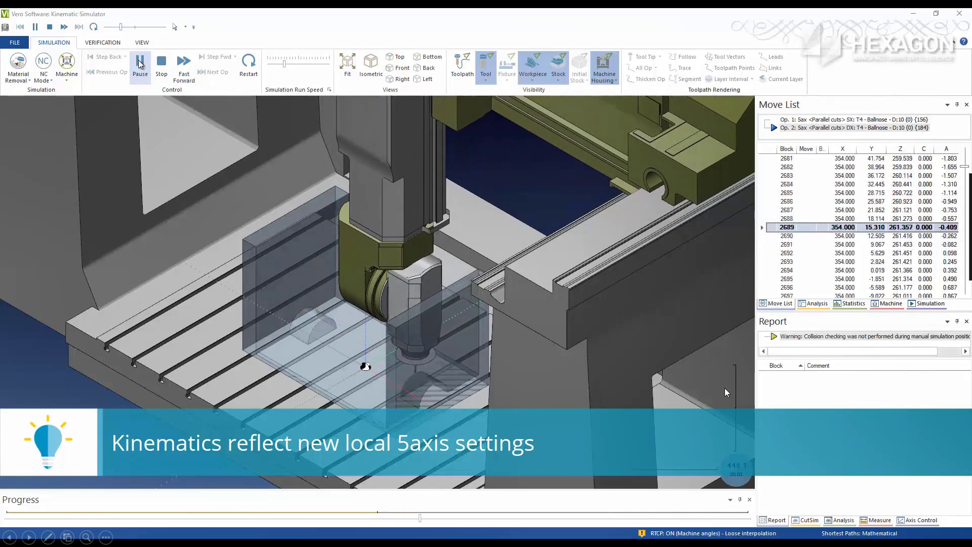
click(140, 64)
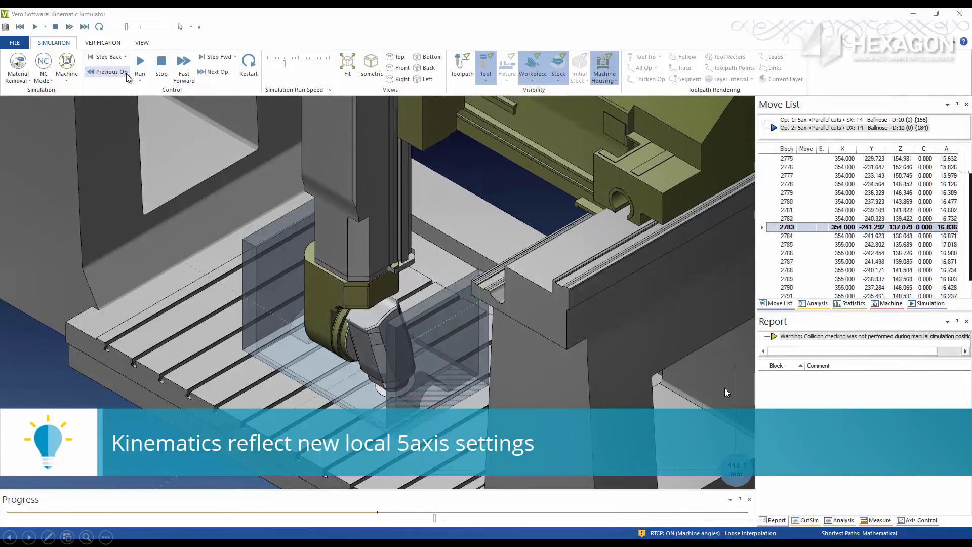
click(104, 72)
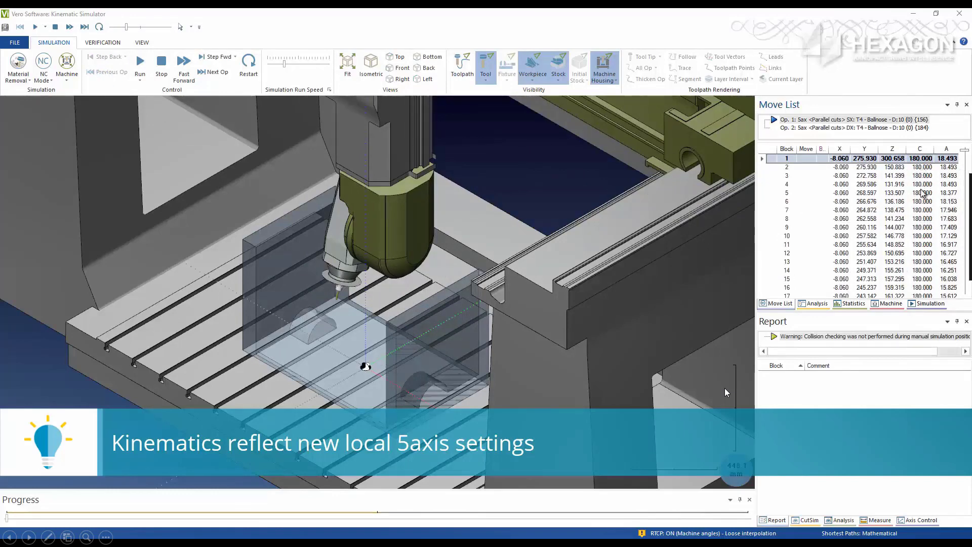
click(210, 72)
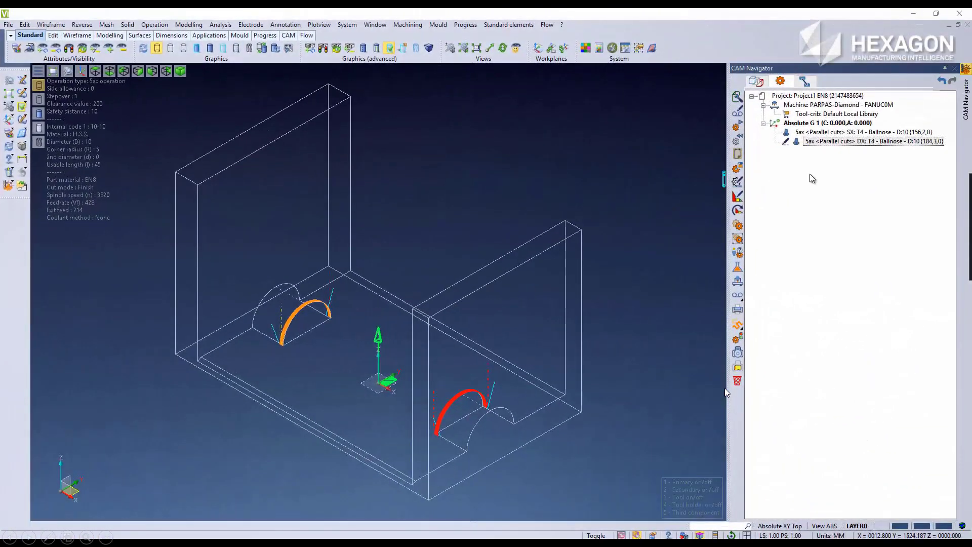
Reset the local 5 axis post configuration of the DX parallel cuts operation to its default settings.
click(821, 143)
right_click(821, 146)
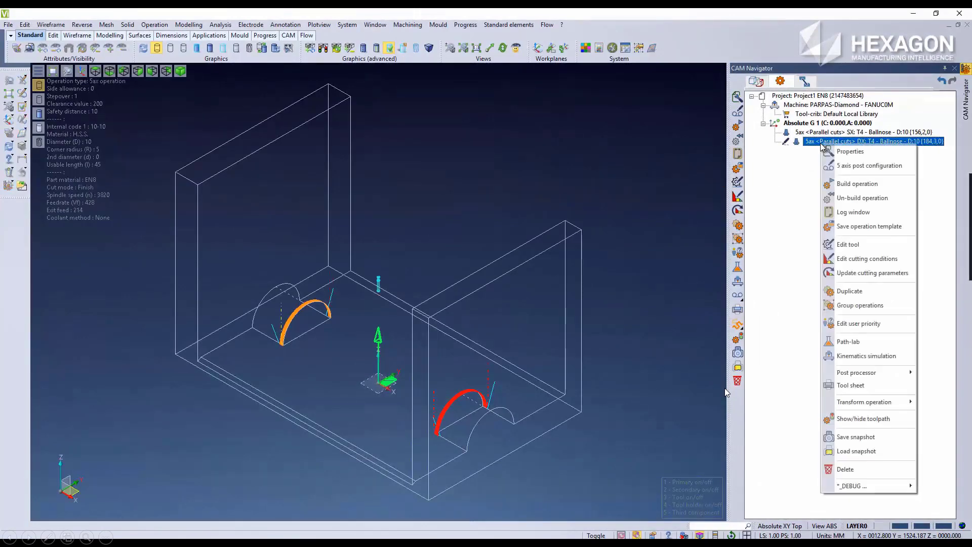
click(841, 170)
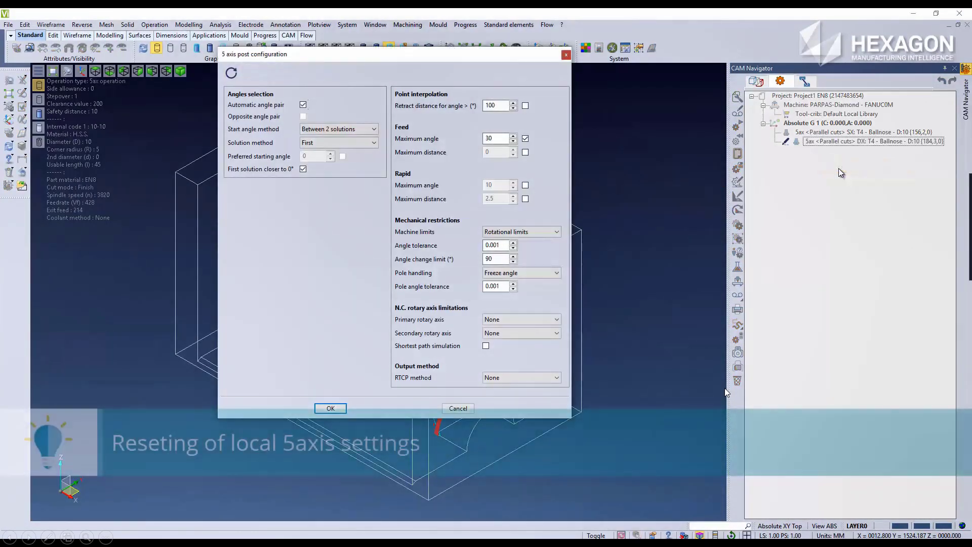
click(231, 74)
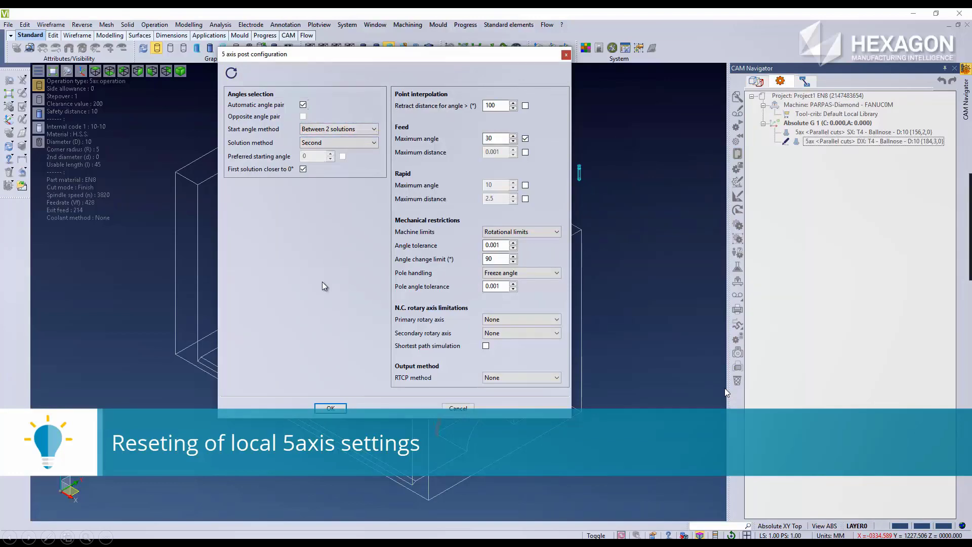
click(330, 408)
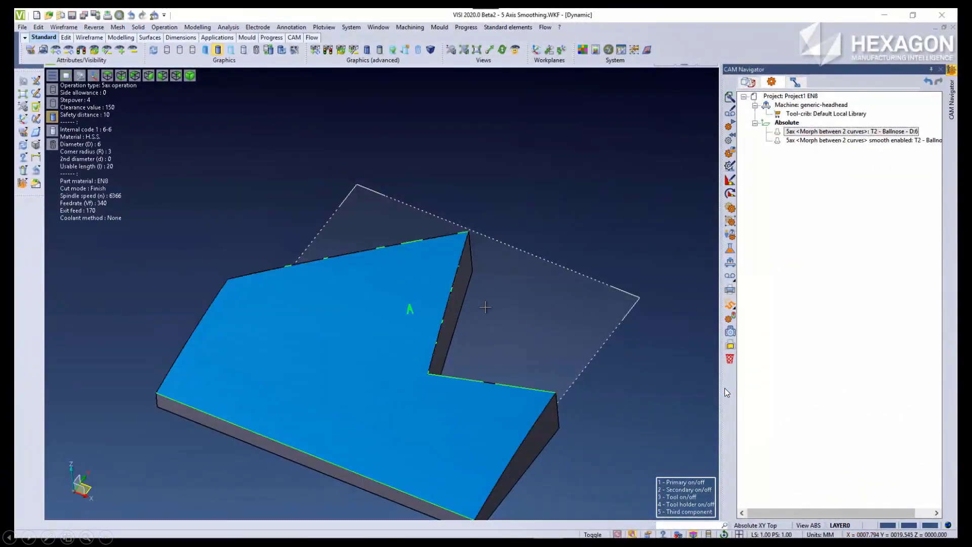
Display the toolpath of the Morph between 2 curves operation without smoothing, examine its corners up close and hide it again.
middle_drag(485, 307, 518, 240)
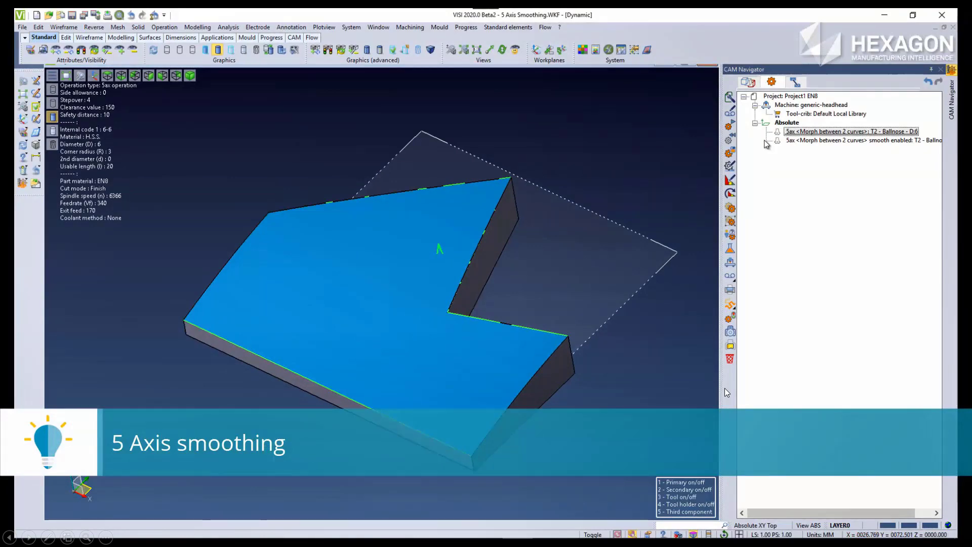
click(783, 133)
scroll(484, 190, up, 3)
scroll(504, 208, up, 3)
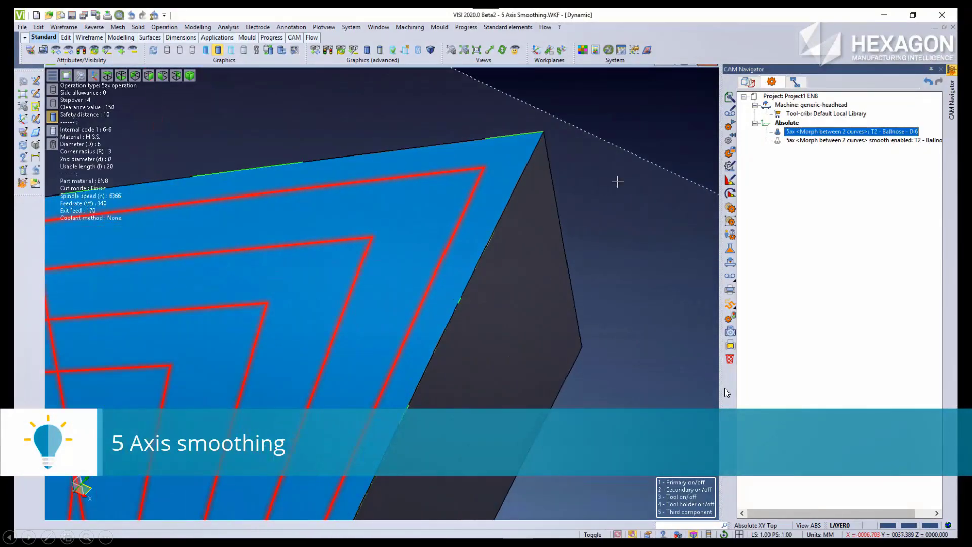
click(781, 124)
middle_drag(525, 196, 561, 208)
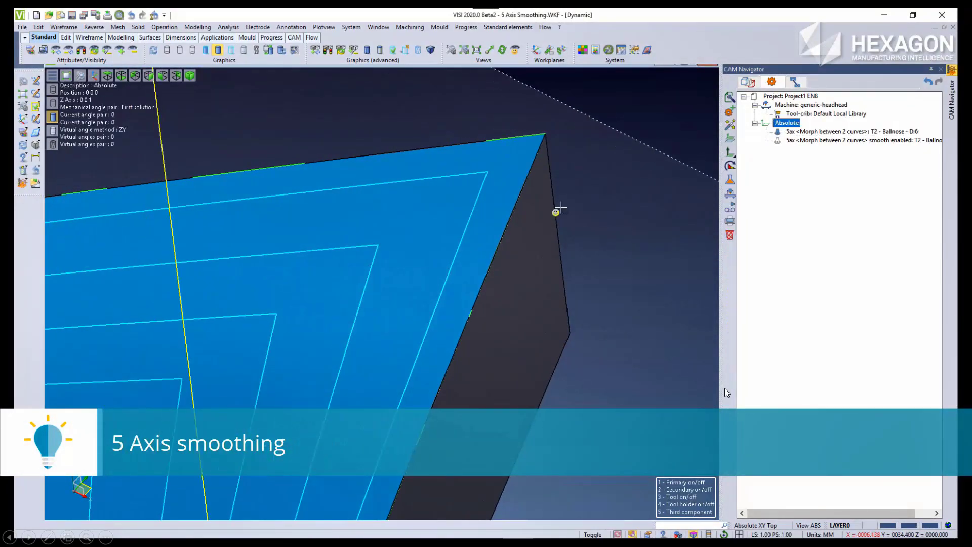
click(778, 133)
Enable tool path smoothing in the advanced surface quality options of the second Morph operation, with smoothing distance 5 and detection angle 5.
double_click(802, 143)
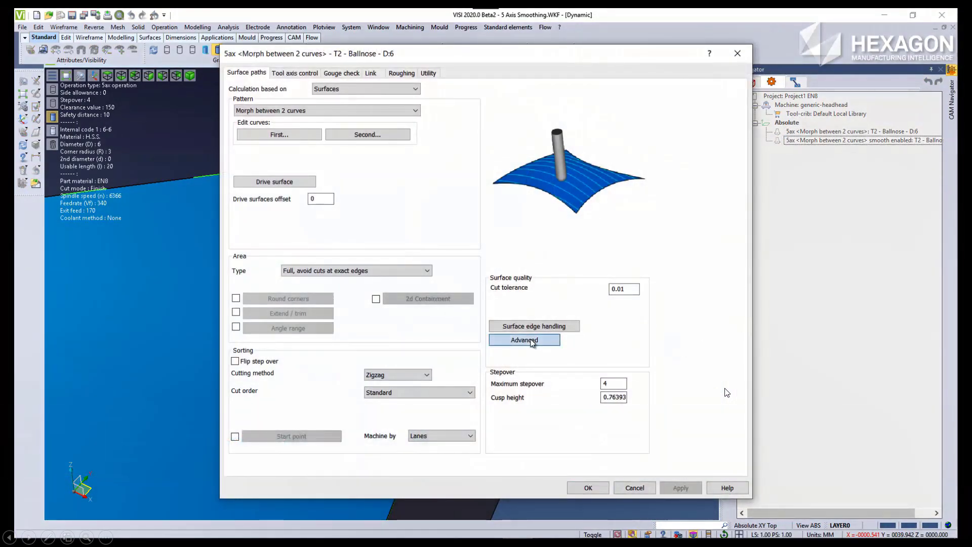
click(532, 342)
click(311, 278)
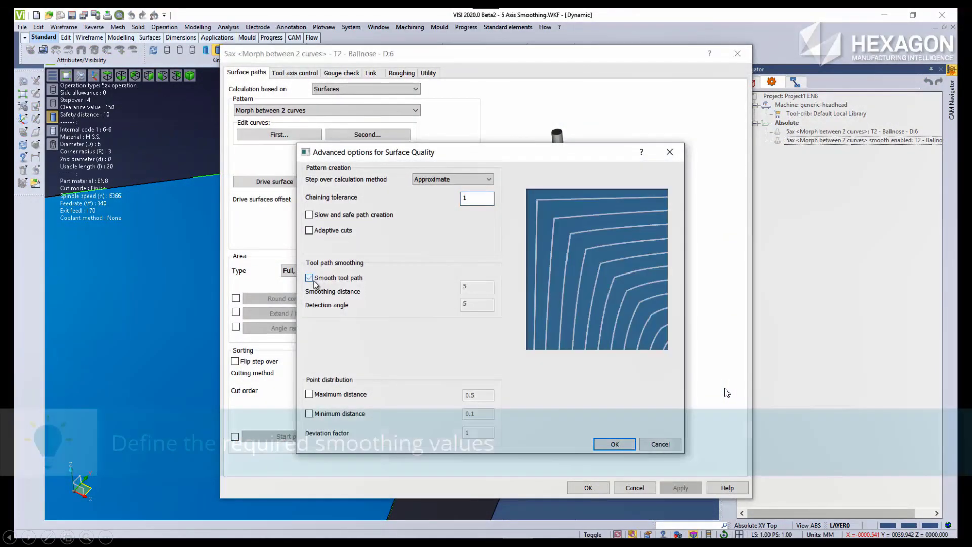
click(311, 277)
click(478, 286)
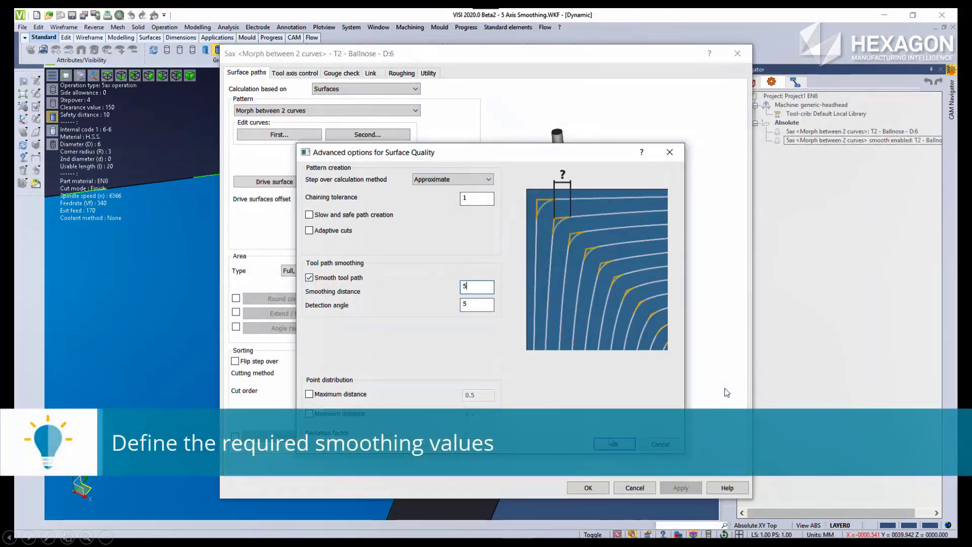
click(588, 487)
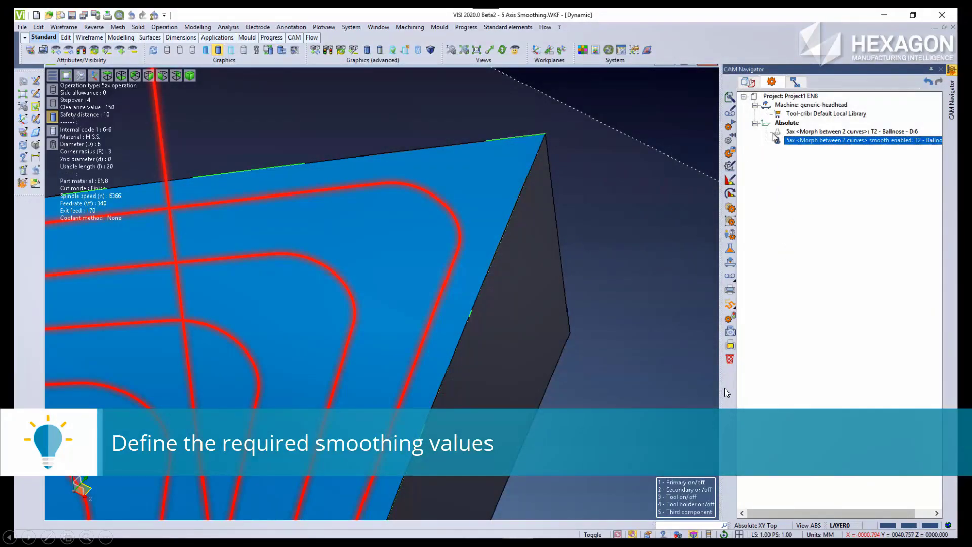
Hide the unsmoothed toolpath so only the smoothed one is displayed, and make the Dims layer visible.
scroll(572, 249, down, 5)
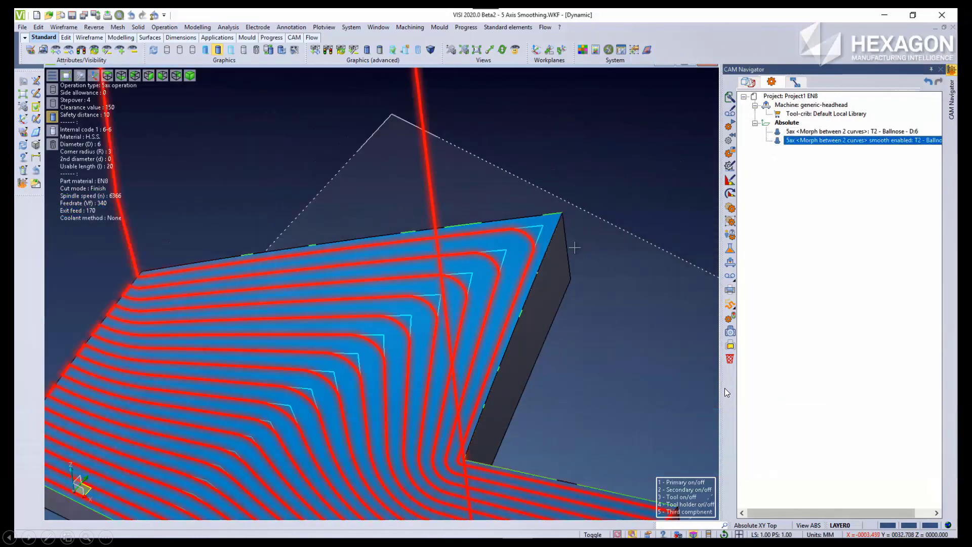
click(777, 133)
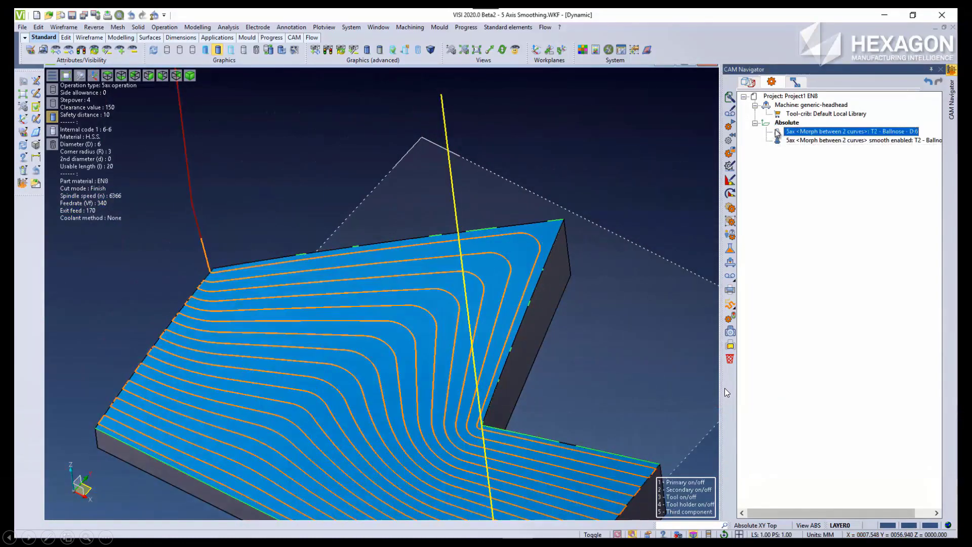
click(838, 524)
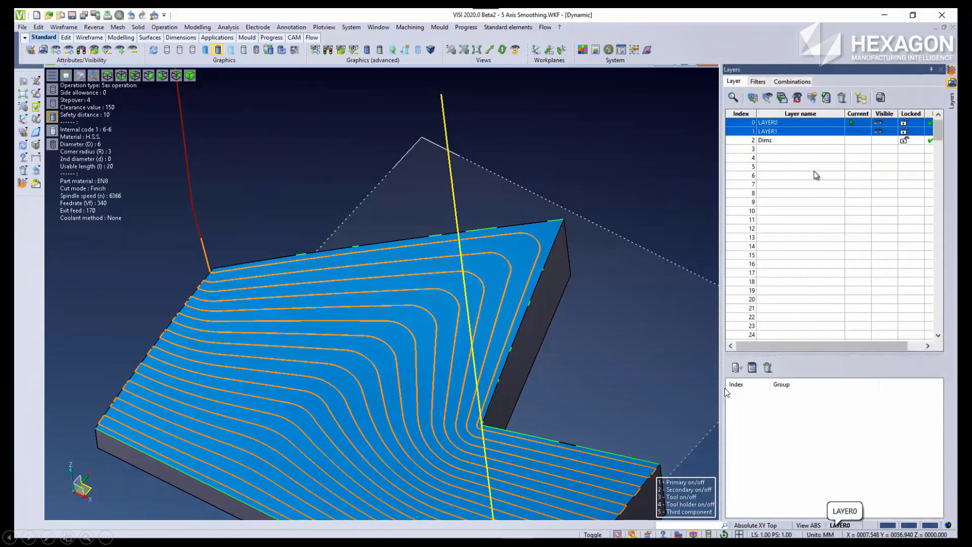
ctrl+click(778, 141)
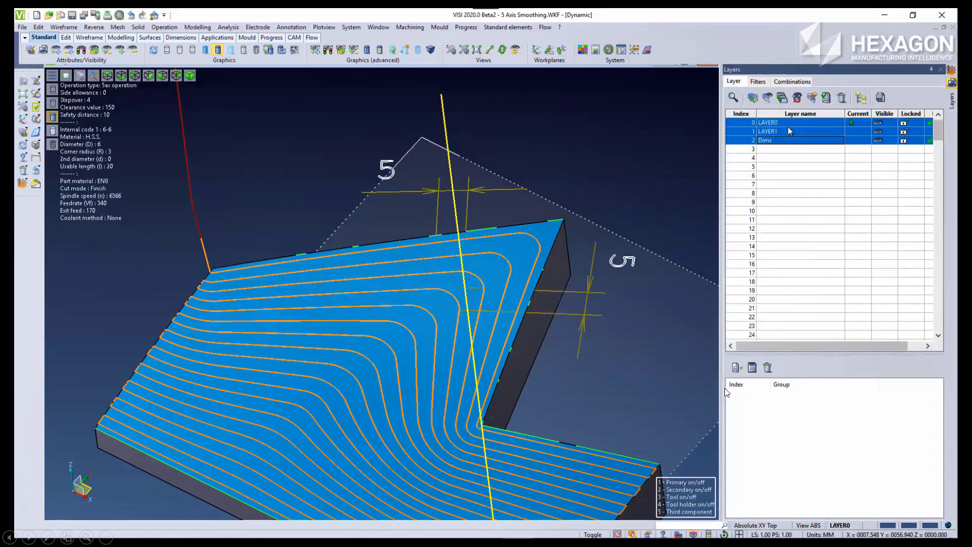
Display the unsmoothed Morph between 2 curves toolpath over the smoothed one and compare their corners up close.
click(952, 69)
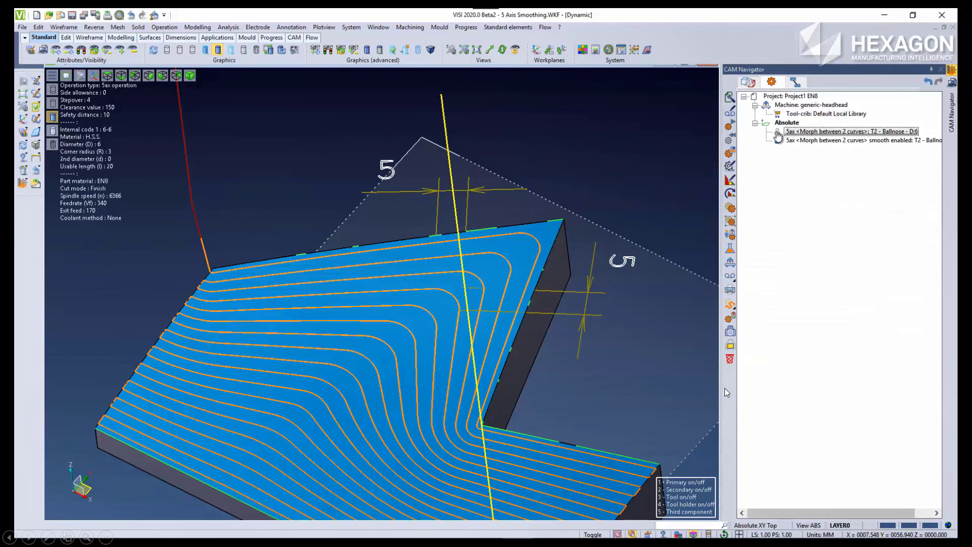
click(778, 132)
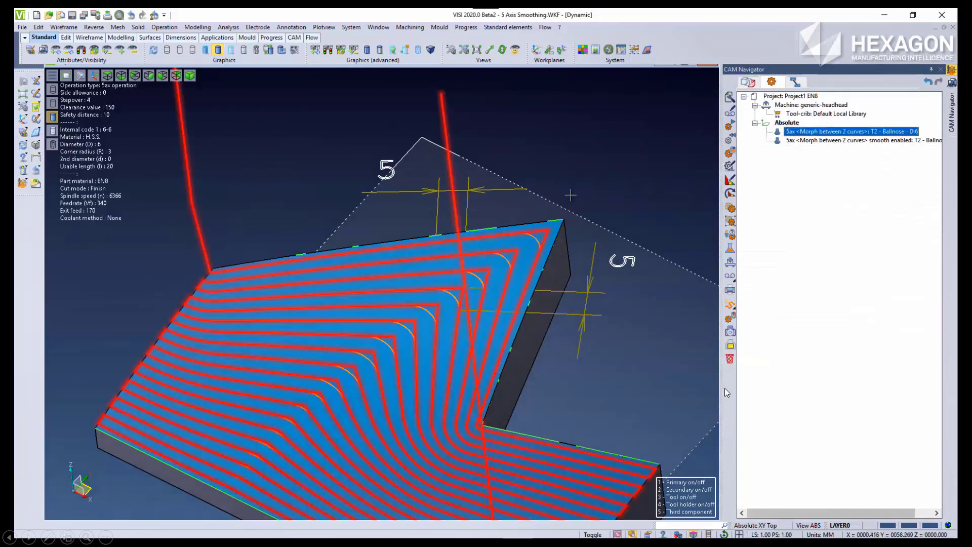
scroll(480, 237, up, 4)
middle_drag(485, 270, 503, 295)
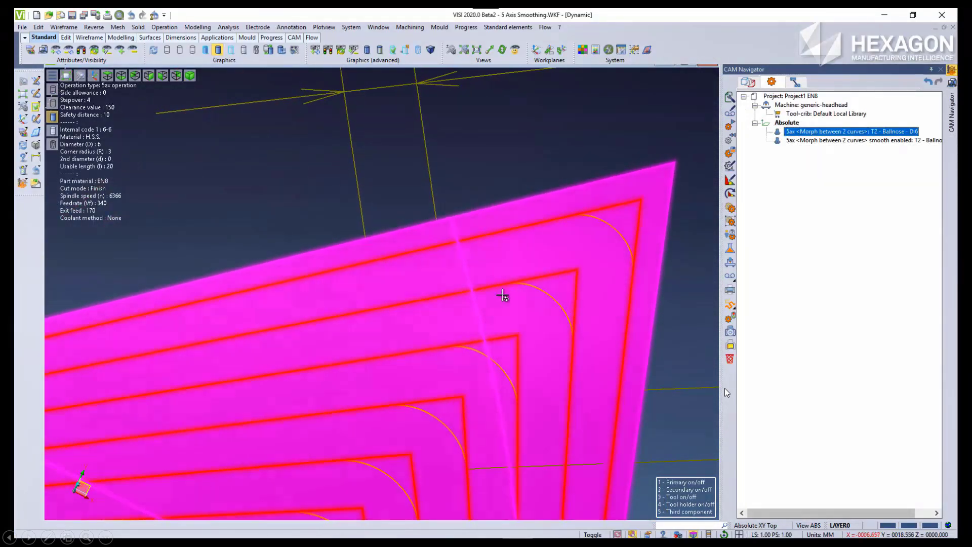
scroll(503, 295, up, 2)
Switch the part to wireframe display and compare the smoothed and unsmoothed corners against the 5 mm dimensions.
click(167, 50)
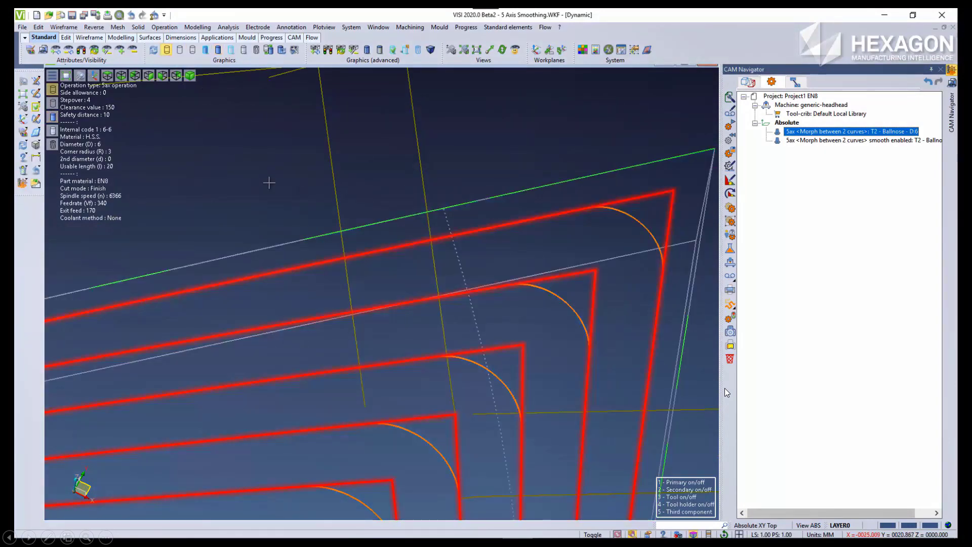
mouse_move(268, 183)
middle_down()
mouse_move(282, 174)
mouse_move(273, 161)
mouse_move(290, 176)
middle_up()
scroll(290, 176, down, 6)
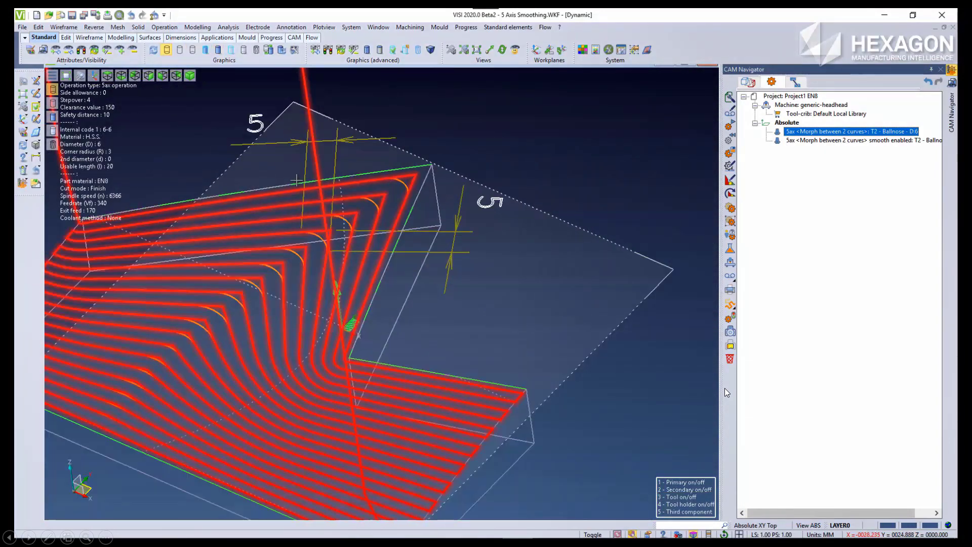
scroll(391, 208, up, 2)
middle_drag(508, 237, 479, 247)
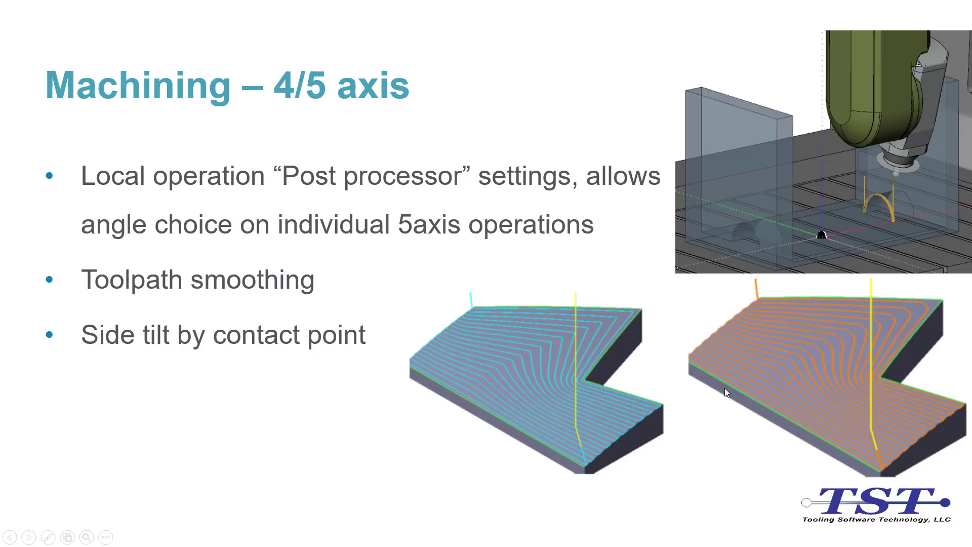
click(726, 392)
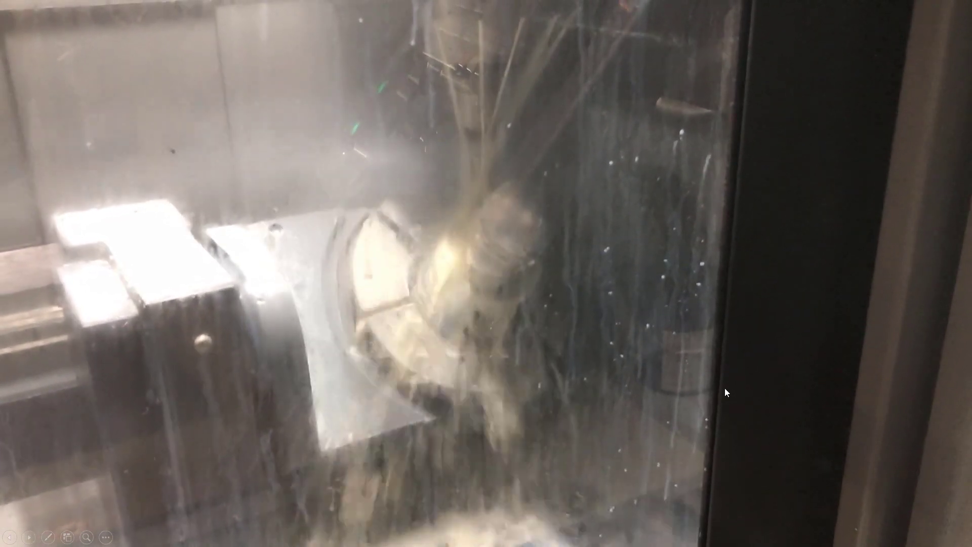
key(Right)
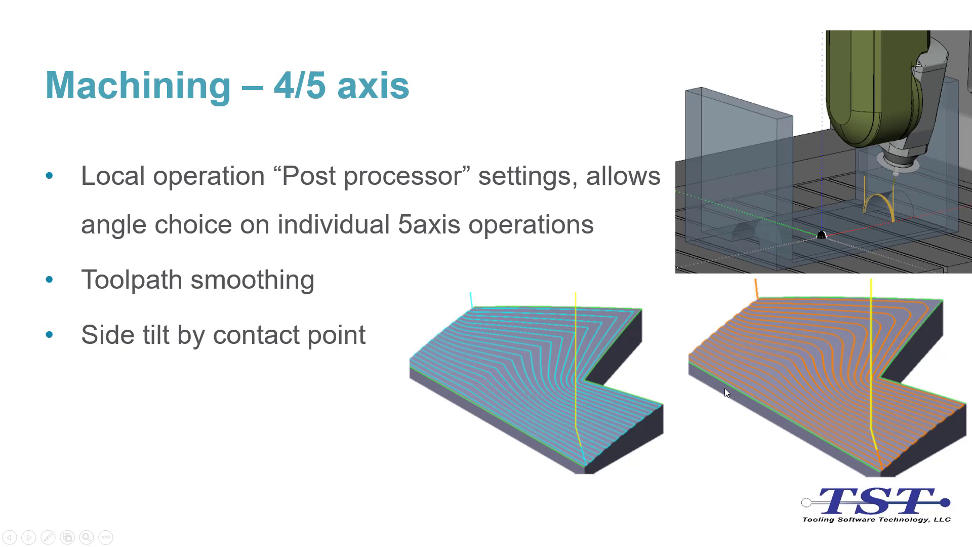
key(Right)
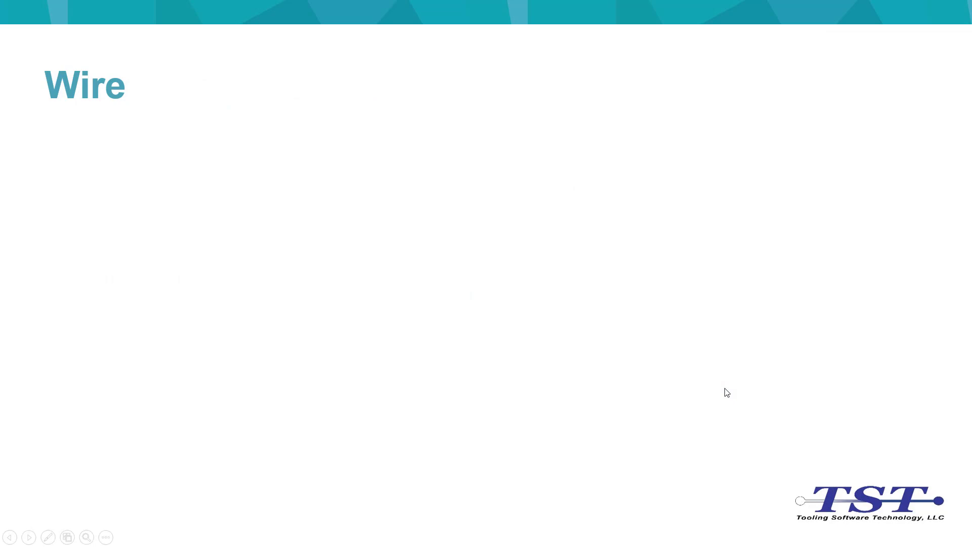
key(Right)
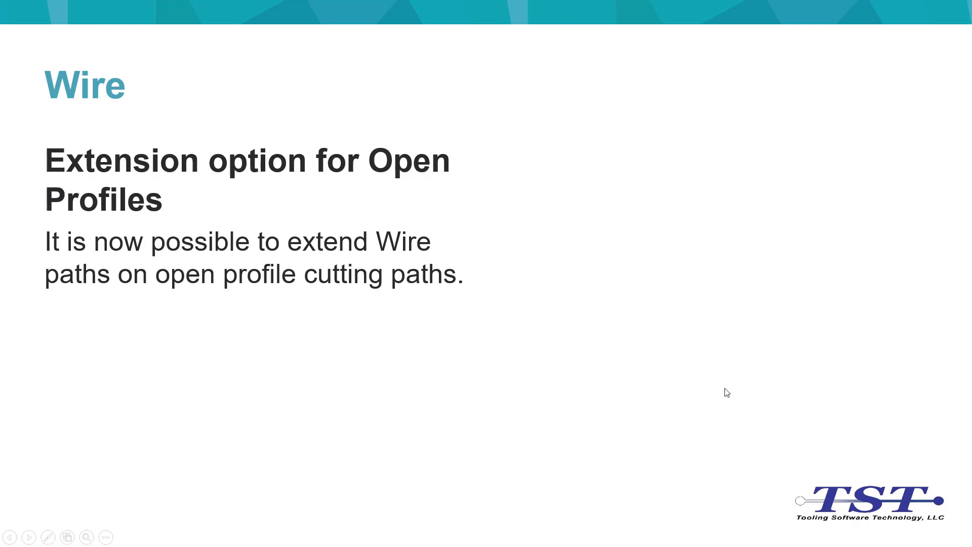
key(Right)
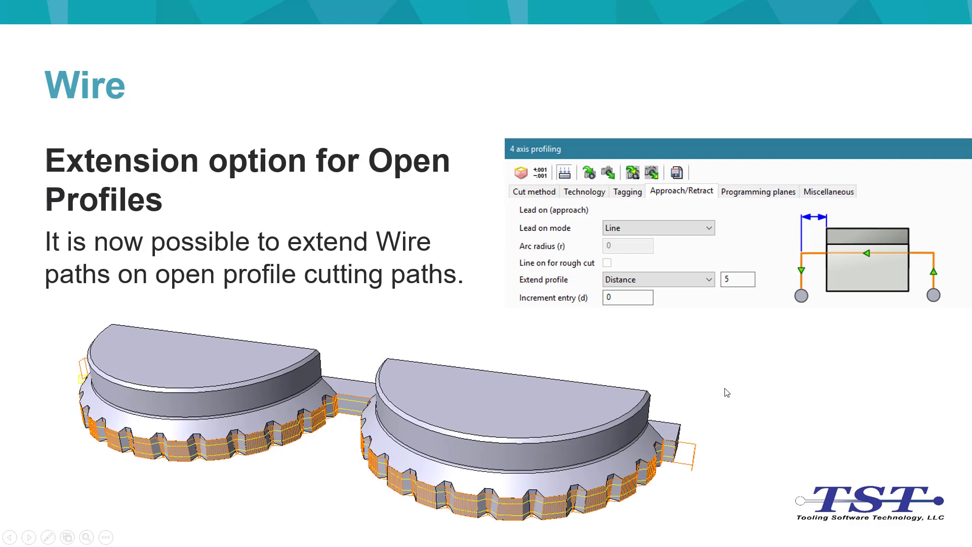
key(Right)
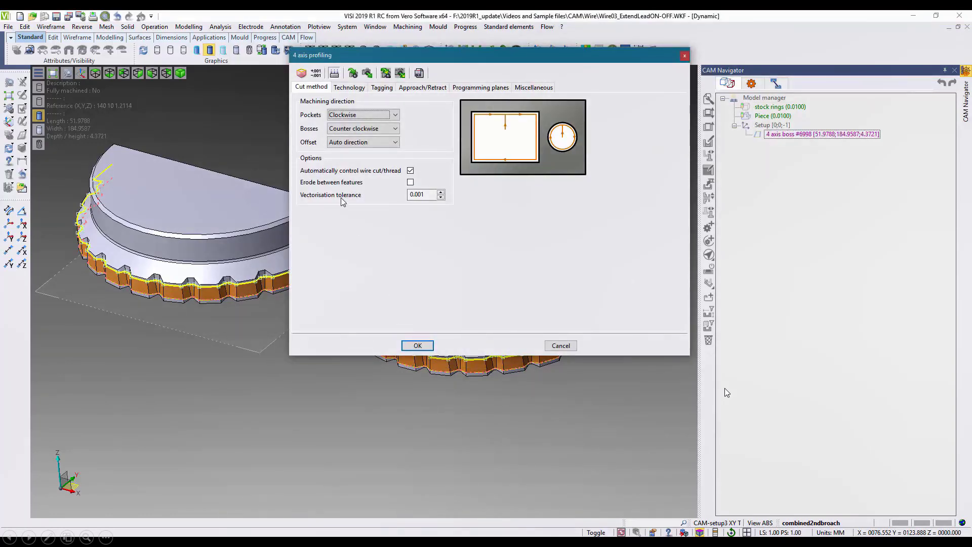
Extend the open profile by a distance of 10 on both lead on and lead off of the 4 axis profiling operation.
click(422, 88)
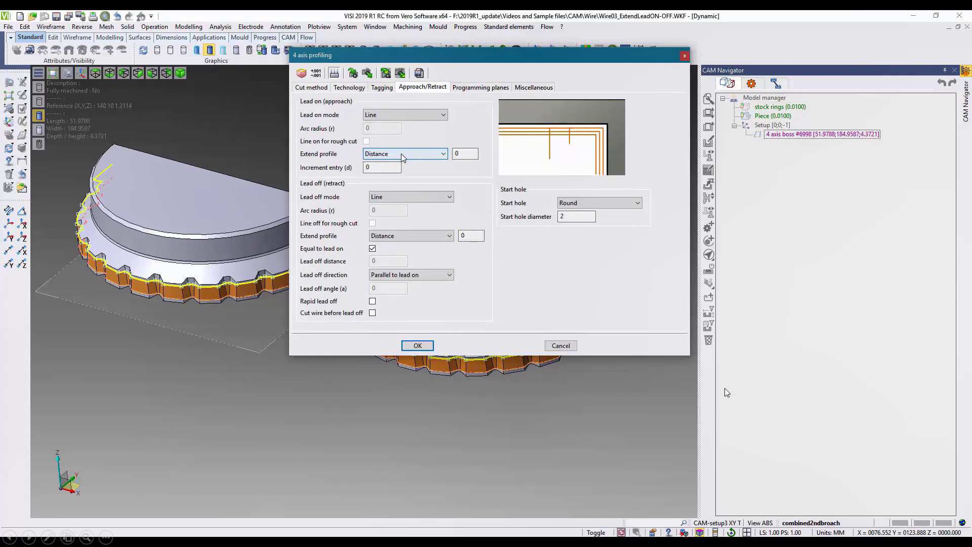
double_click(465, 153)
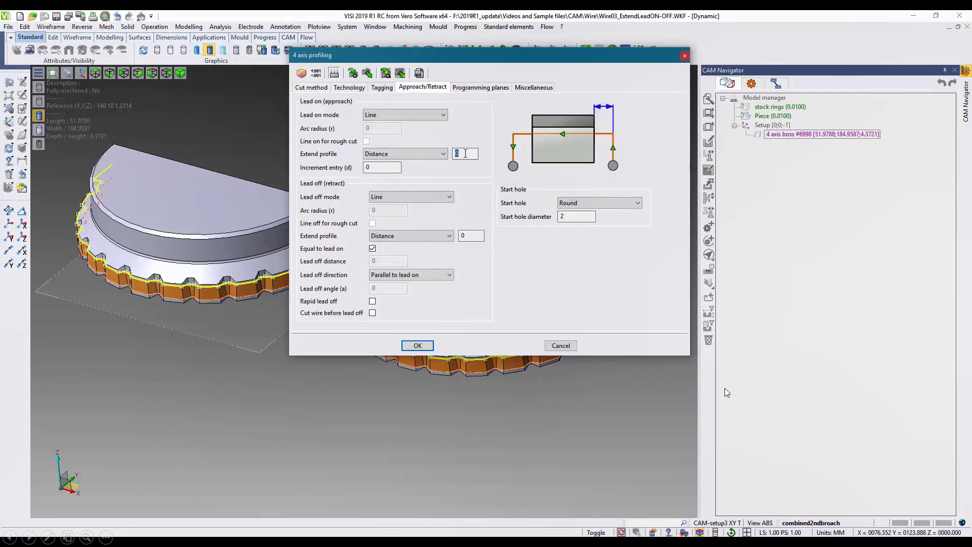
text(1)
click(472, 235)
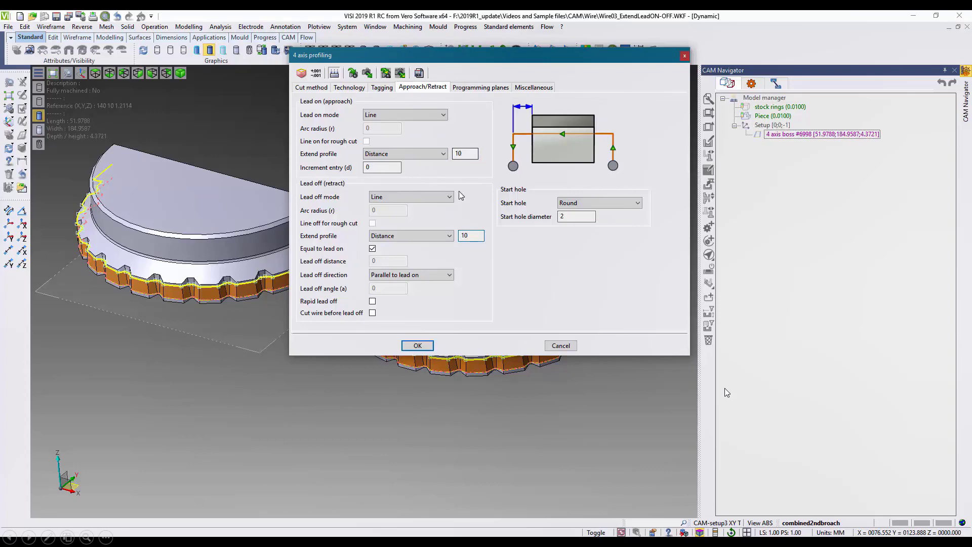
click(418, 346)
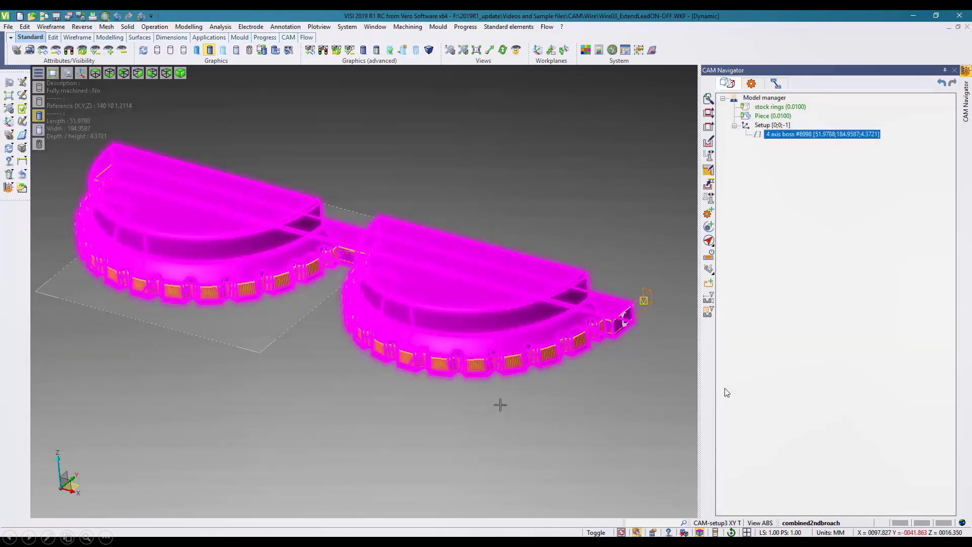
Examine the extended wire path up close at both open ends of the toothed part.
scroll(678, 359, up, 10)
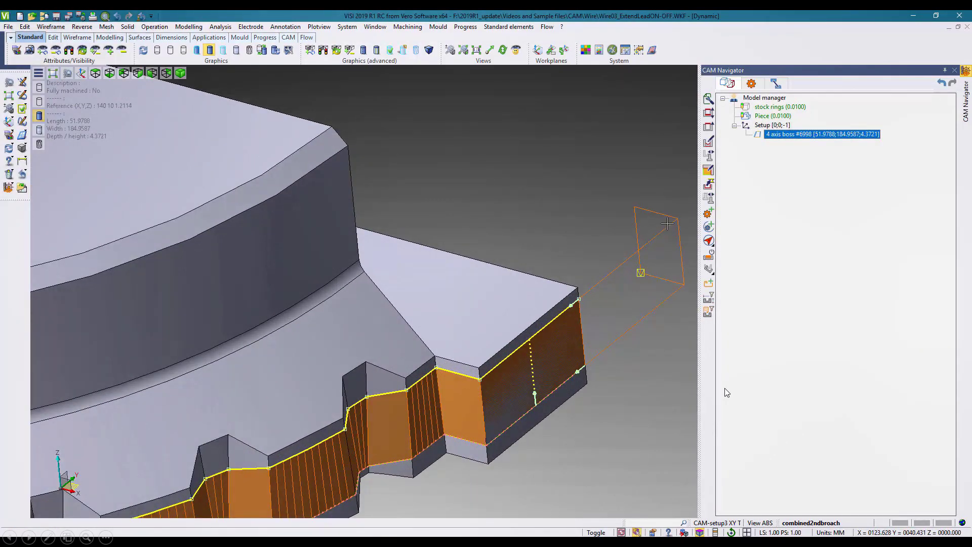
scroll(651, 260, down, 8)
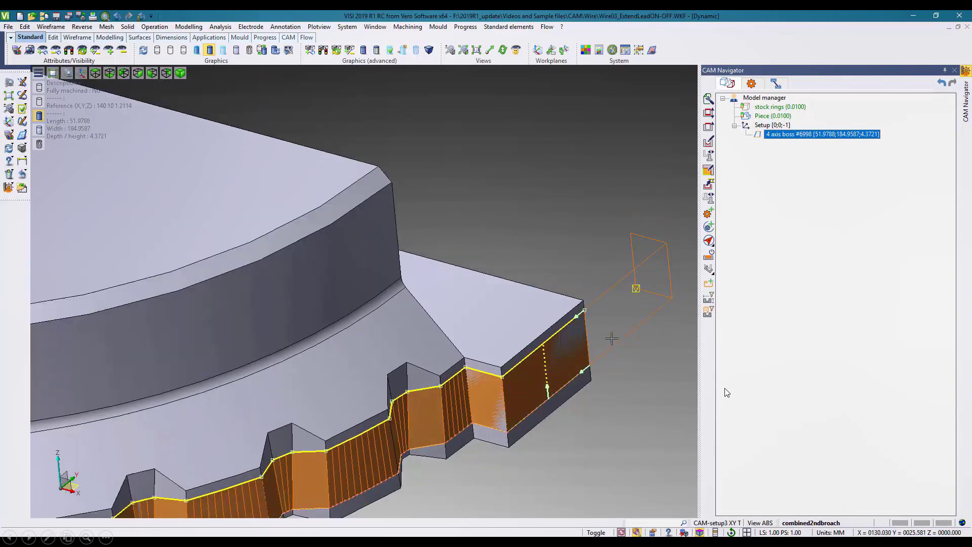
scroll(644, 264, down, 3)
scroll(342, 314, up, 2)
scroll(342, 315, down, 5)
mouse_move(287, 340)
middle_down()
mouse_move(347, 316)
mouse_move(363, 339)
mouse_move(298, 353)
middle_up()
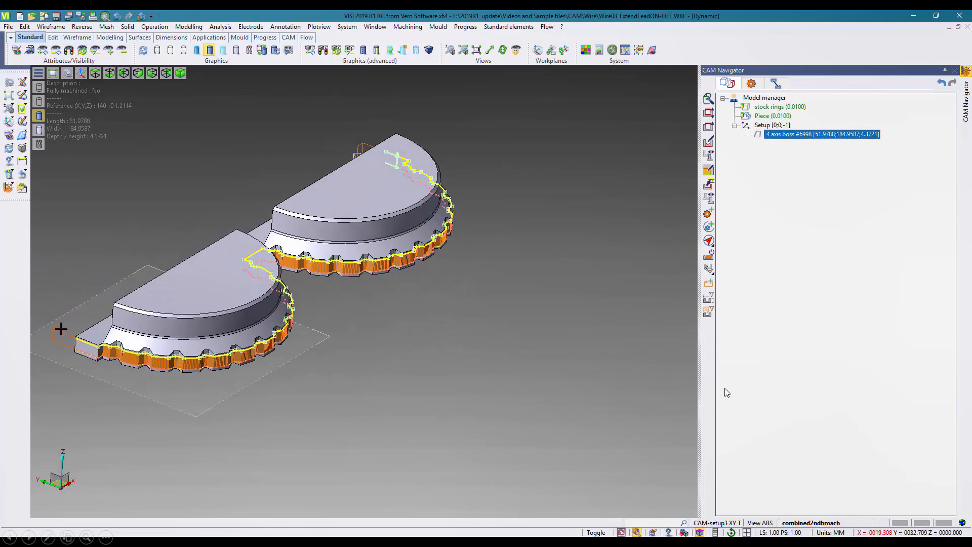
scroll(53, 320, up, 2)
scroll(53, 320, up, 5)
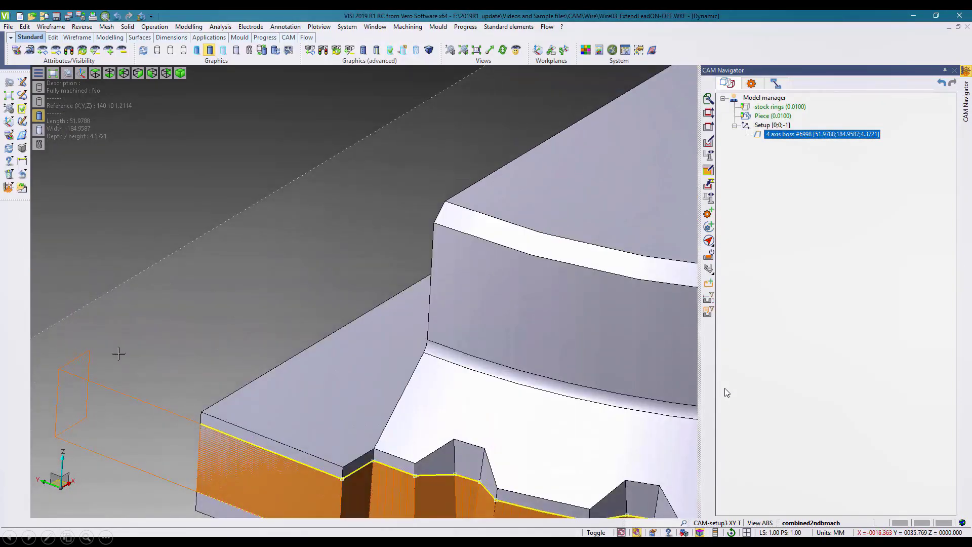
scroll(156, 313, down, 8)
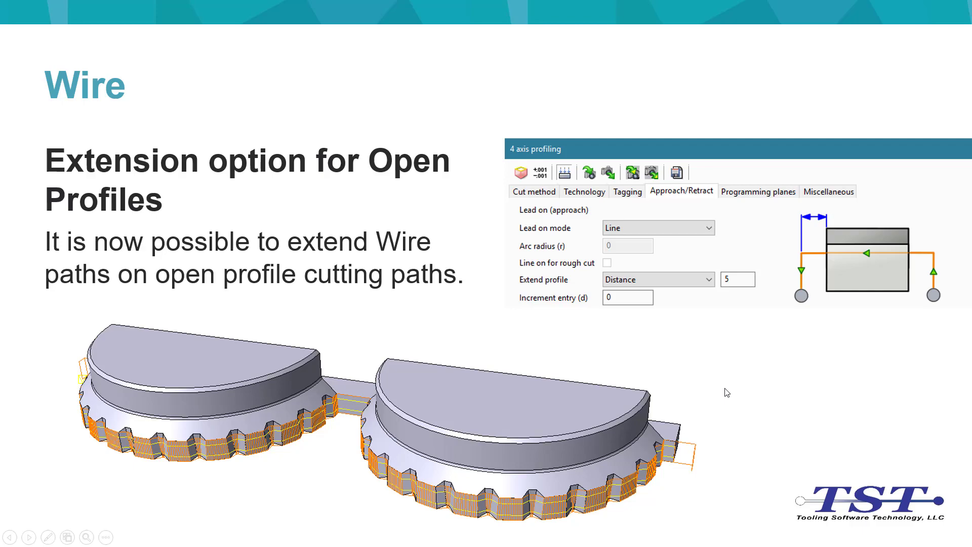
click(727, 392)
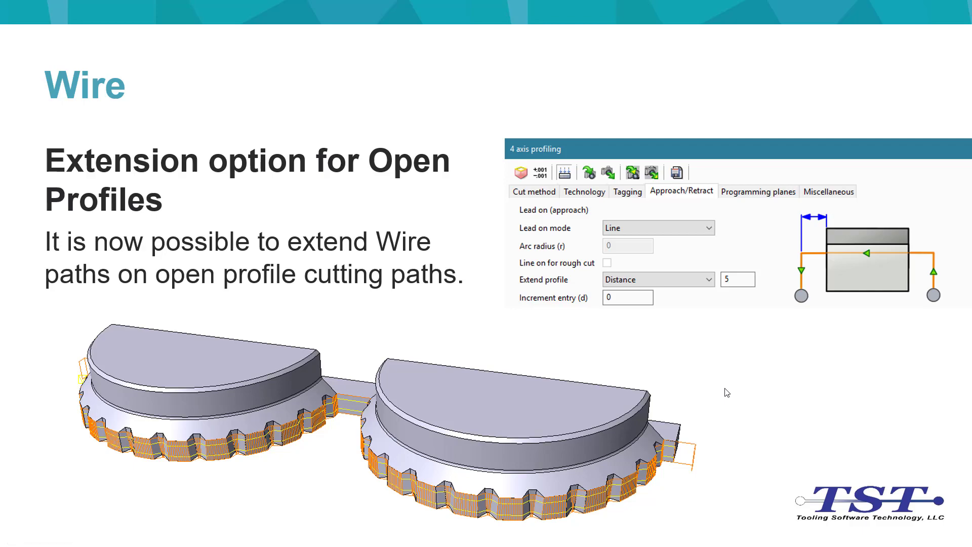